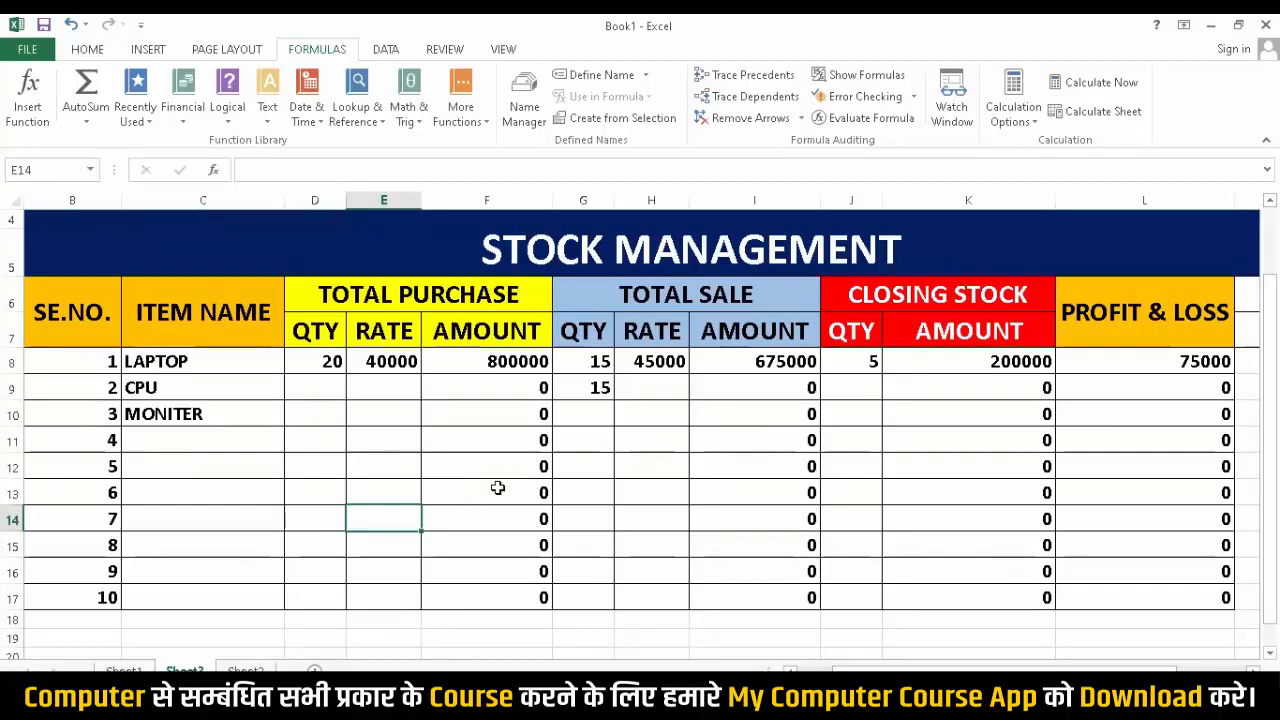
scroll(455, 515, up, 1)
scroll(460, 510, down, 2)
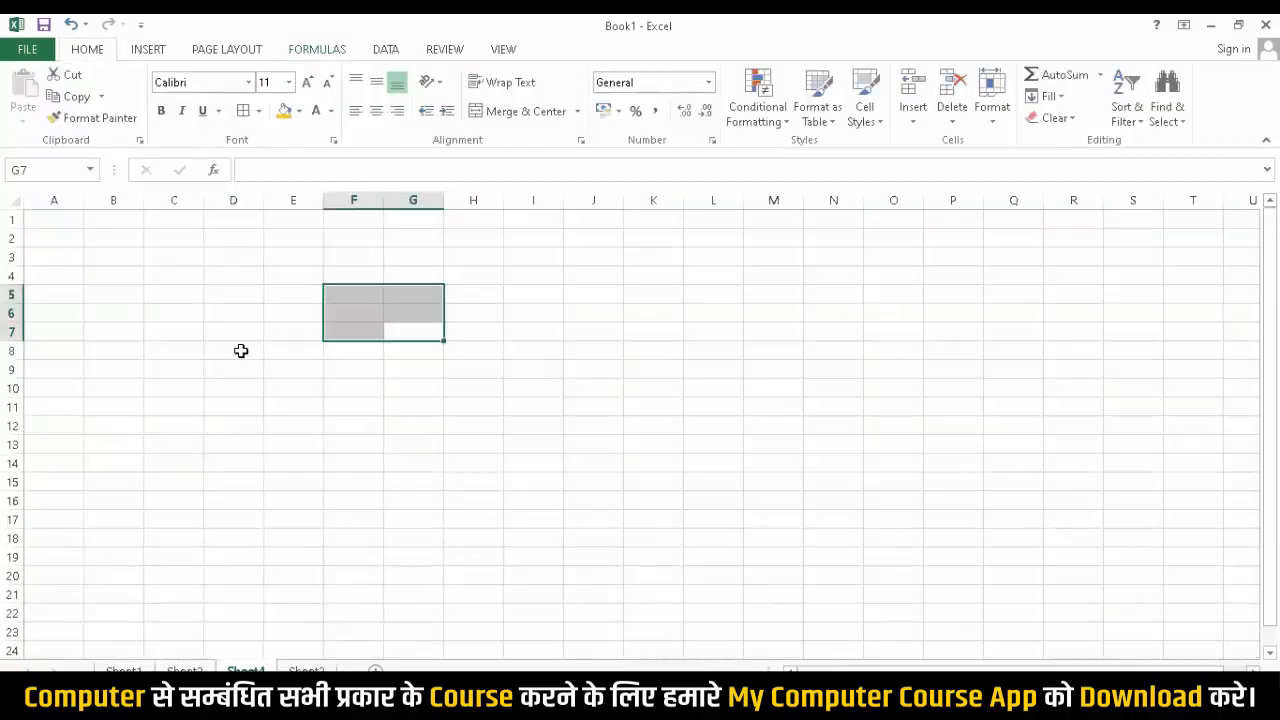
Widen column B to about double its width and increase the height of row 5 on the blank sheet.
click(240, 350)
click(132, 294)
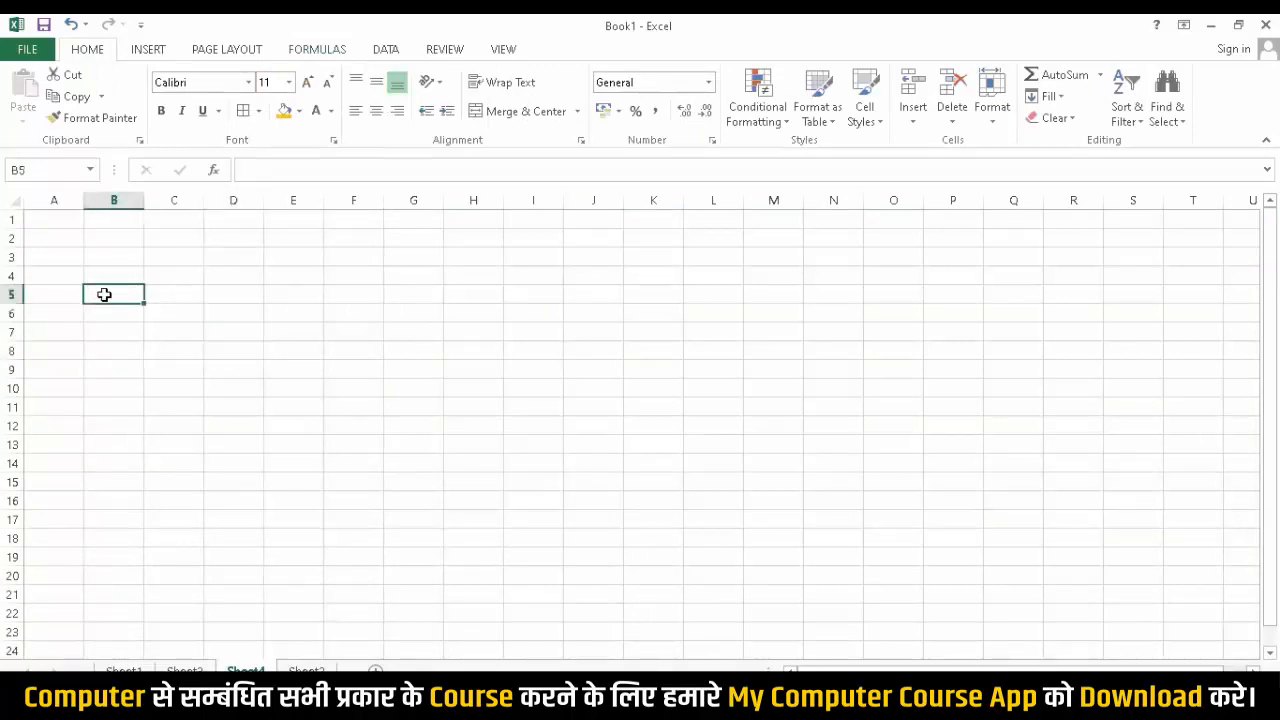
shift+click(108, 312)
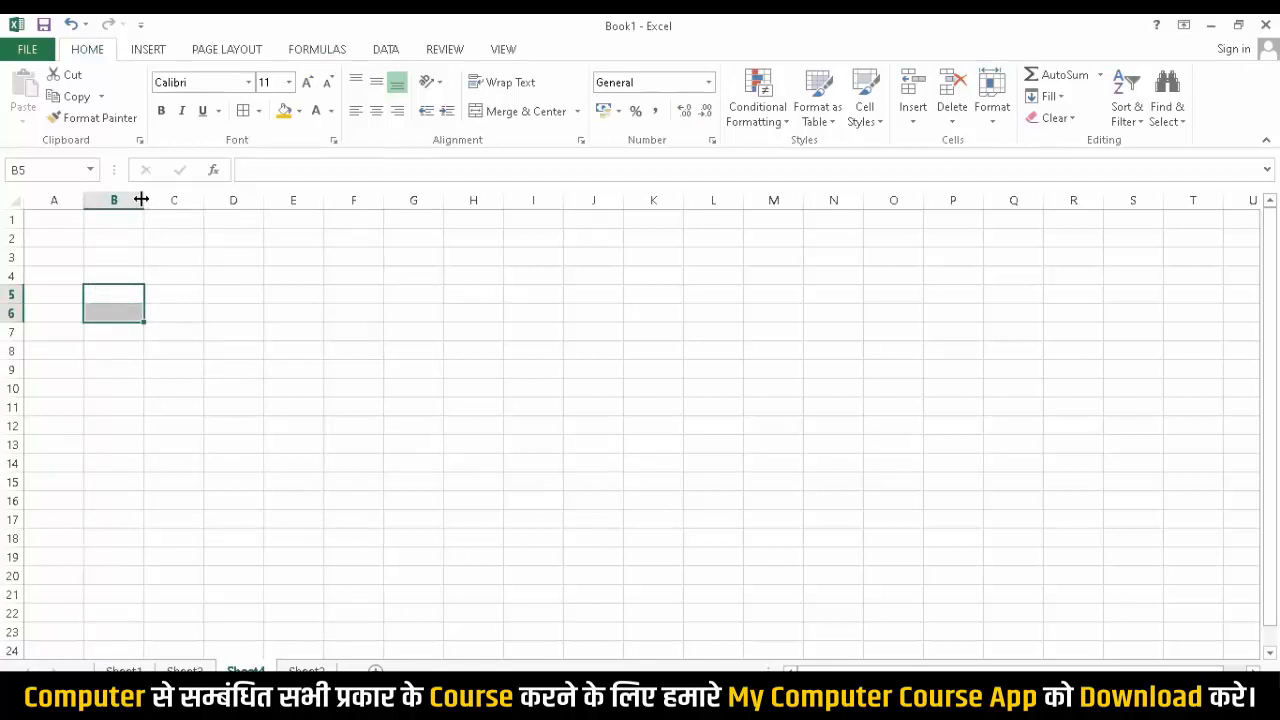
mouse_move(141, 200)
mouse_down()
mouse_move(174, 200)
mouse_move(141, 205)
mouse_up()
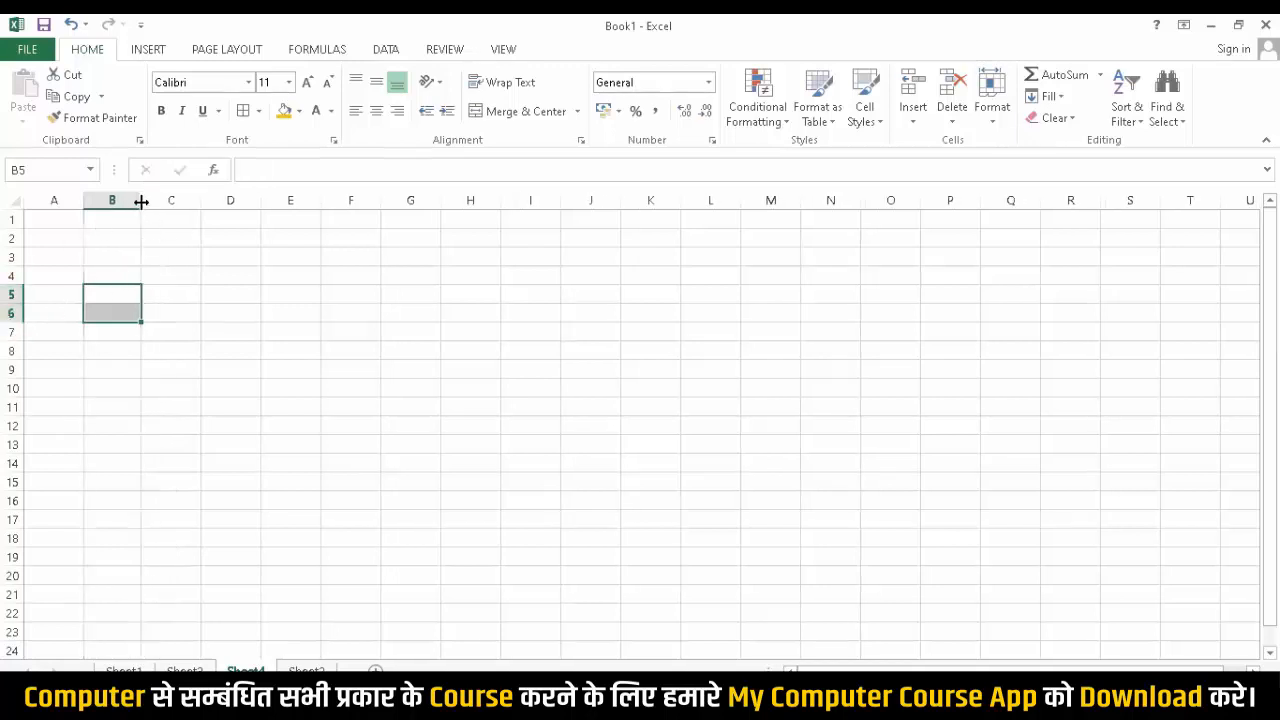
drag(141, 200, 198, 213)
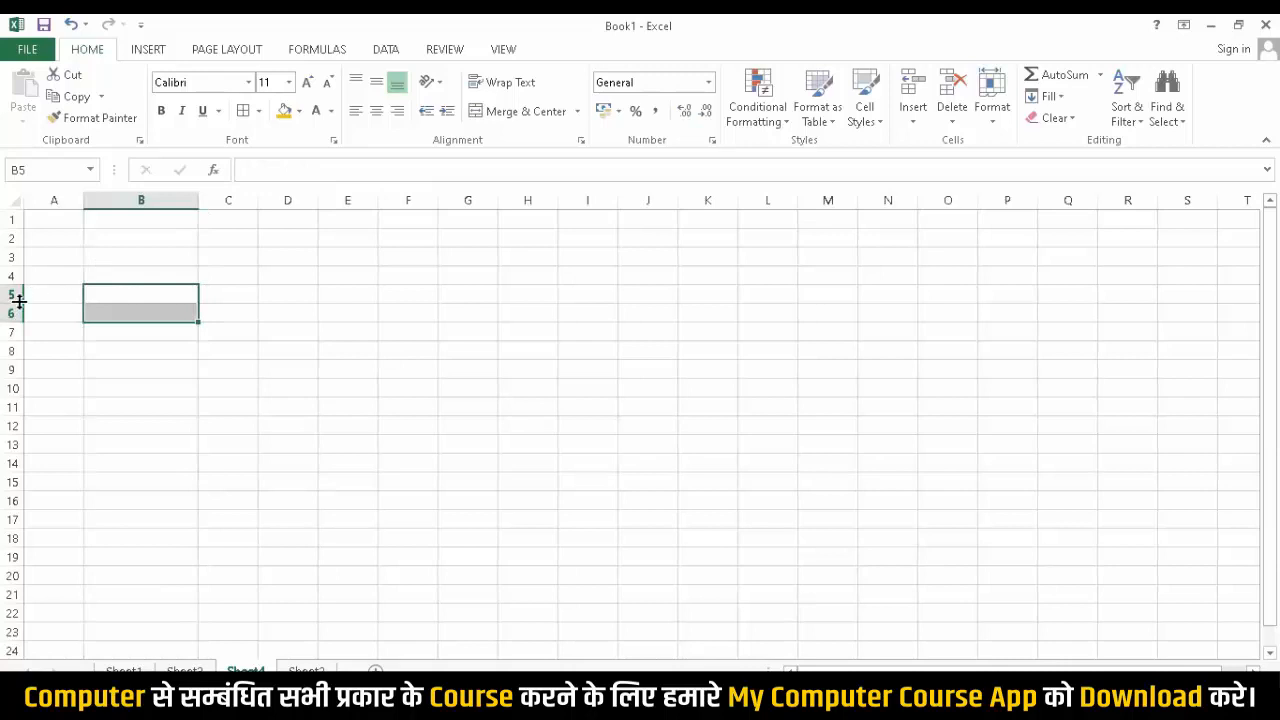
mouse_move(19, 300)
mouse_down()
mouse_move(8, 418)
mouse_move(18, 294)
mouse_move(22, 342)
mouse_move(32, 316)
mouse_up()
click(112, 400)
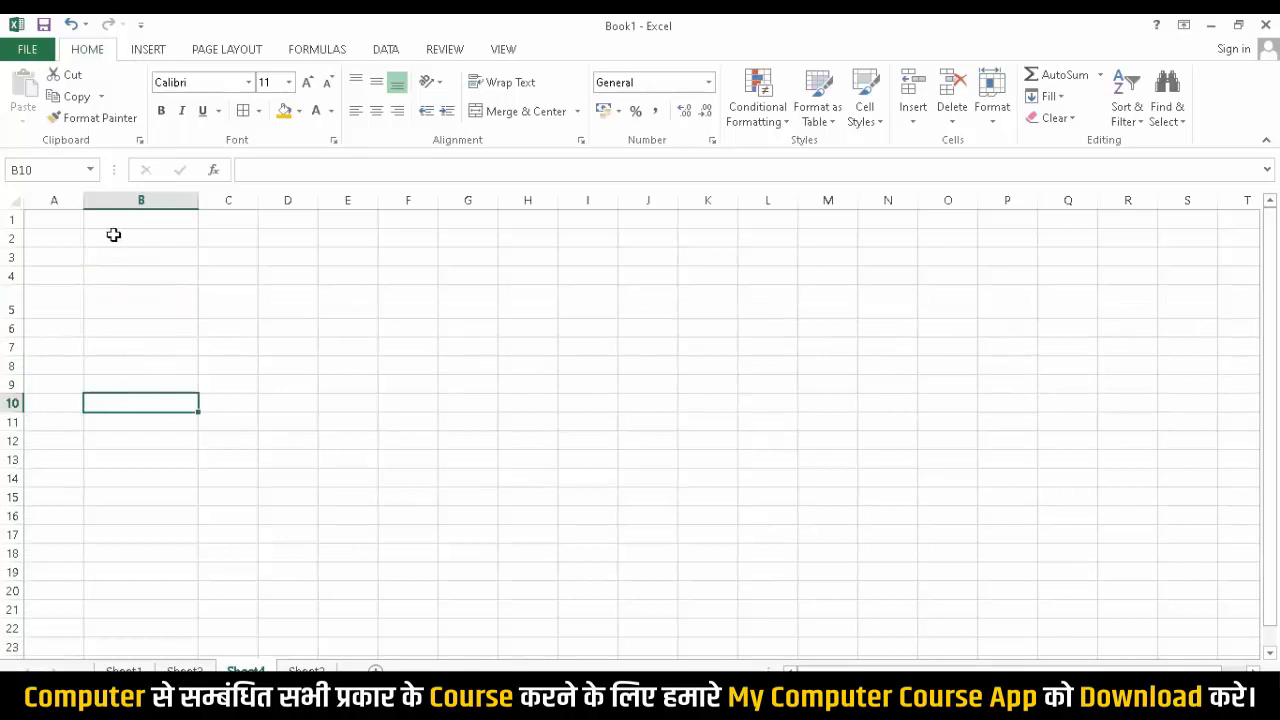
Merge and center cells B5:B6 and enter the heading SE. NO. in the merged cell.
click(143, 302)
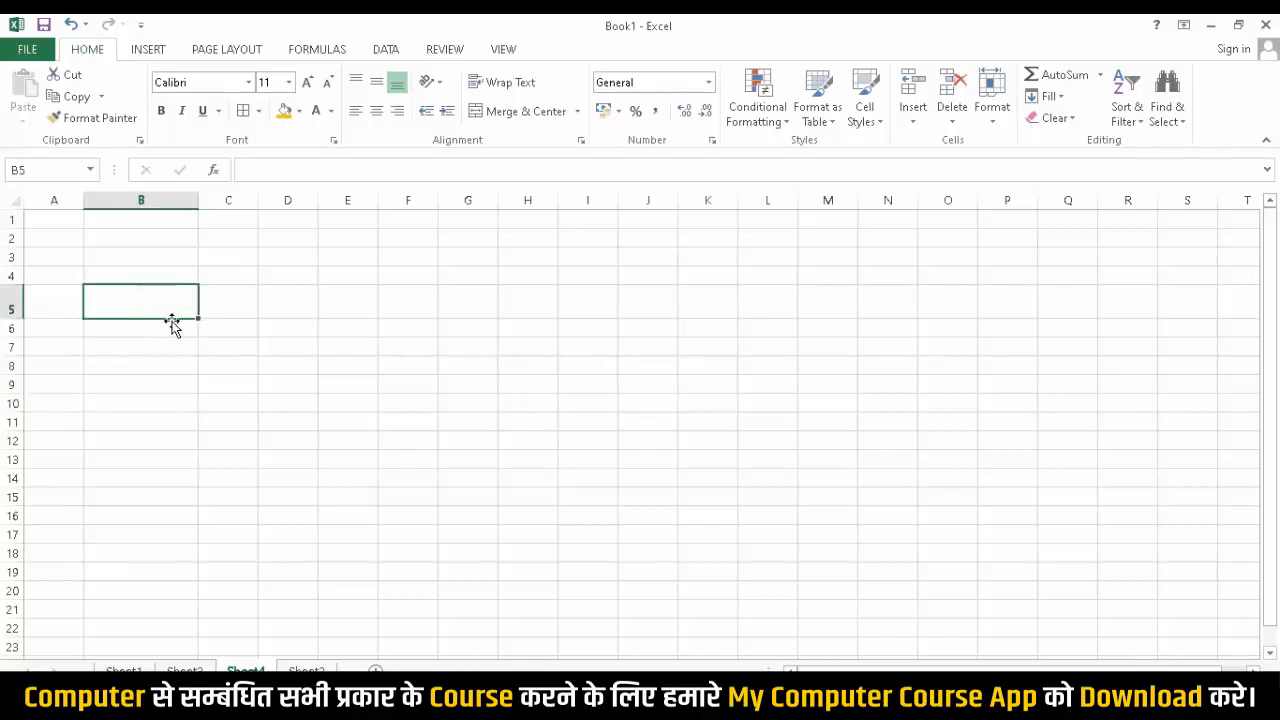
drag(113, 259, 338, 272)
click(104, 292)
drag(104, 292, 115, 332)
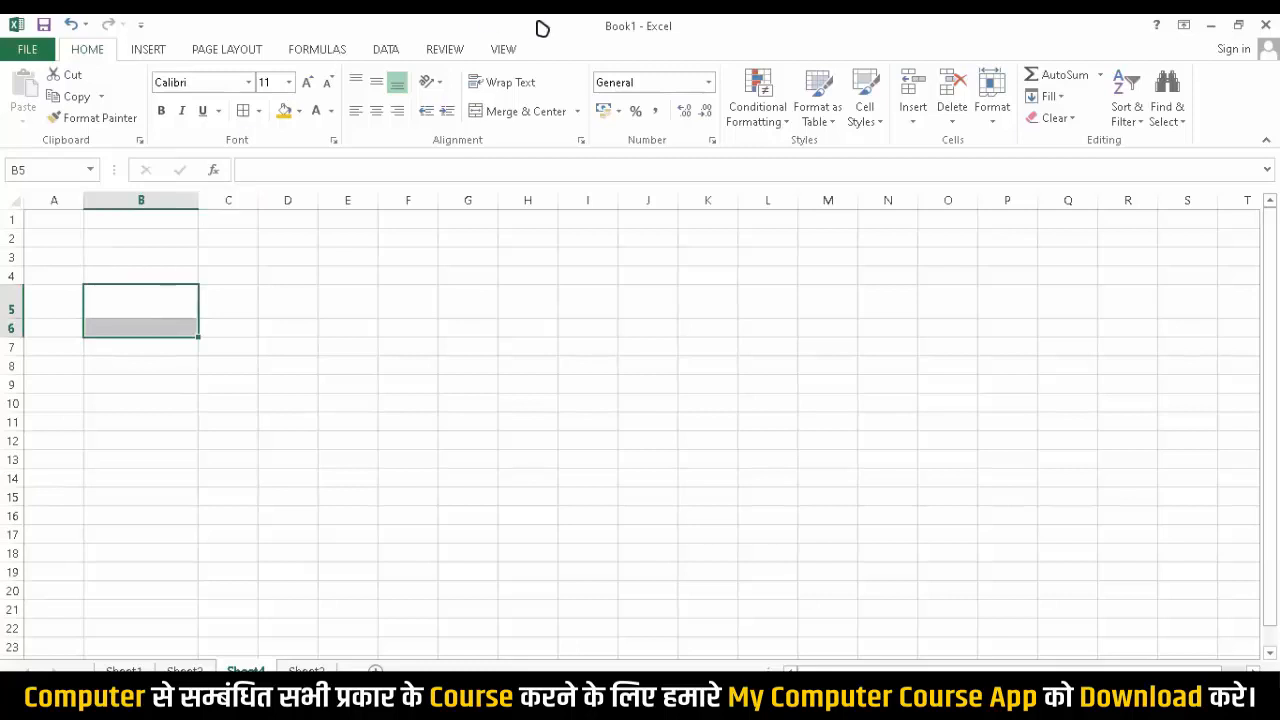
click(533, 114)
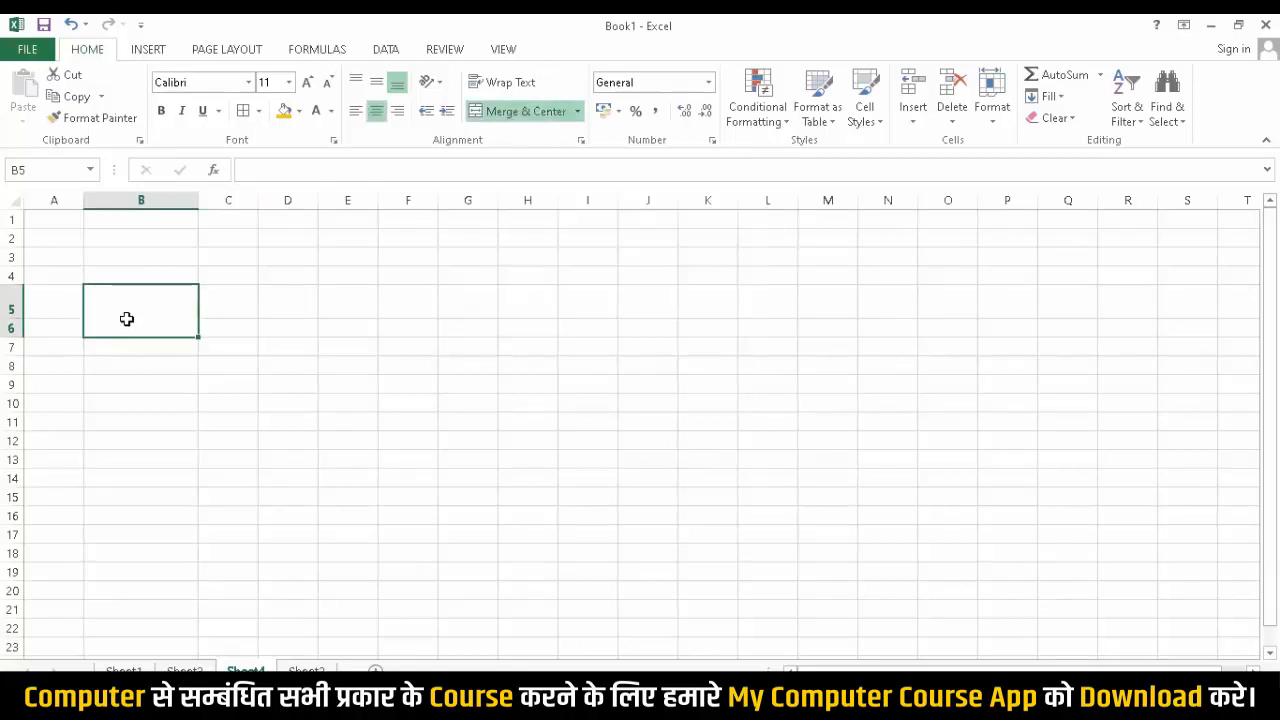
text(SE)
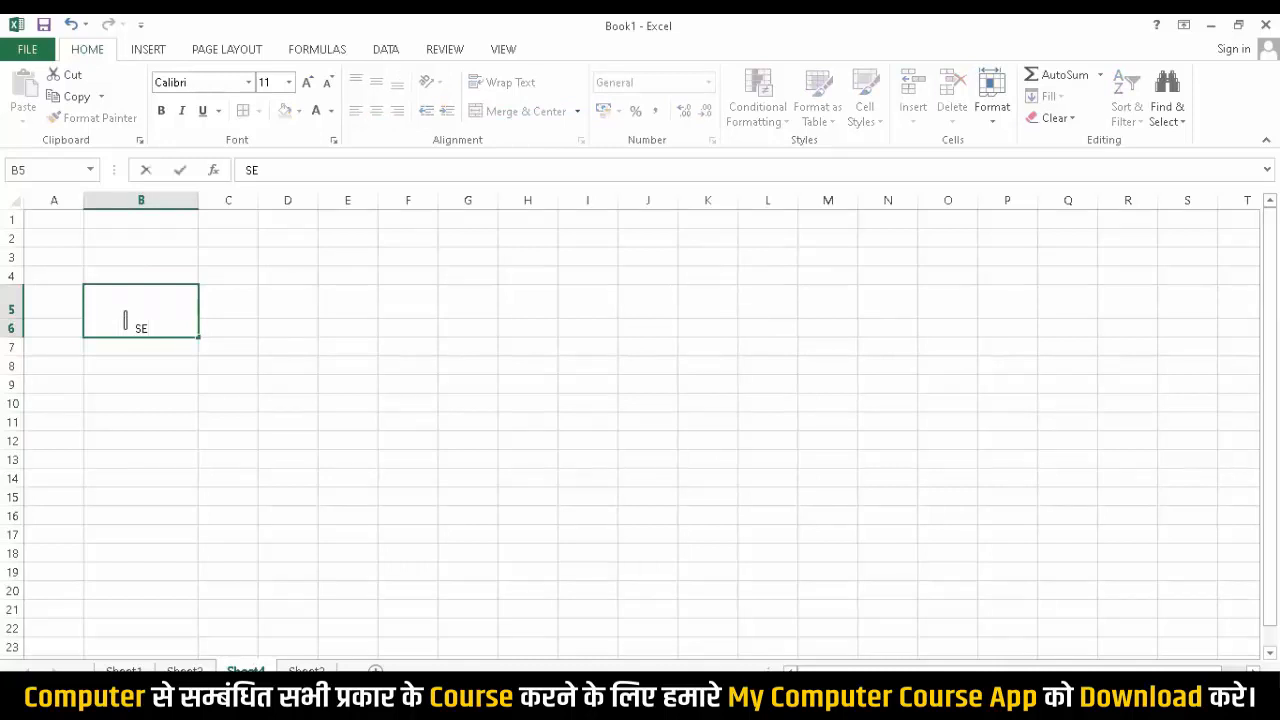
text(. NO.)
Merge and center cells C5:E5 and enter the heading TOTAL PURCHASE.
drag(237, 303, 336, 311)
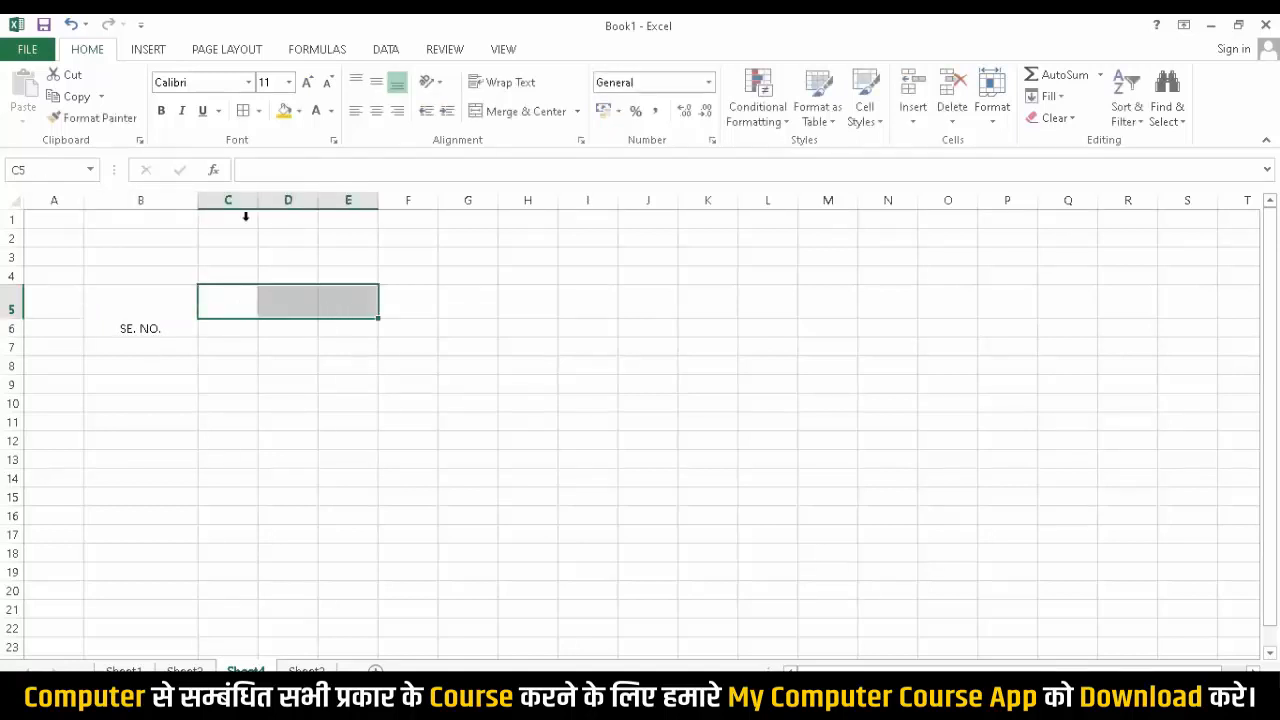
click(526, 112)
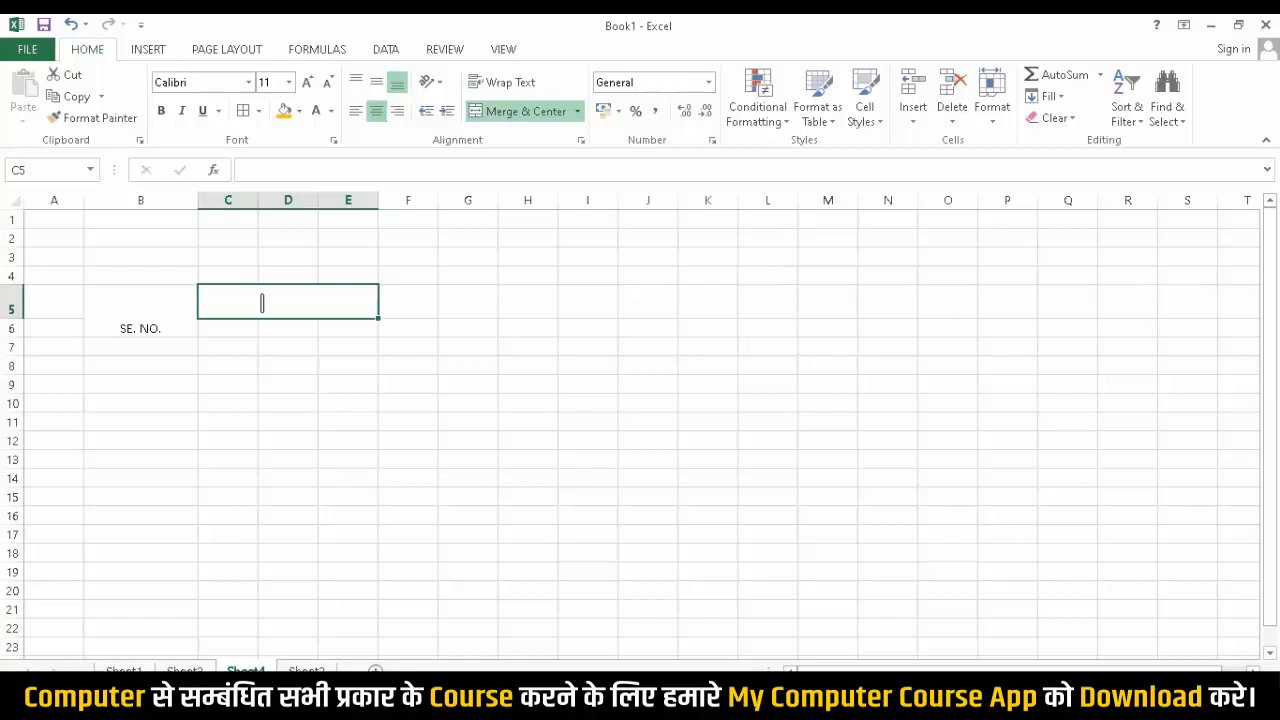
text(TOTA)
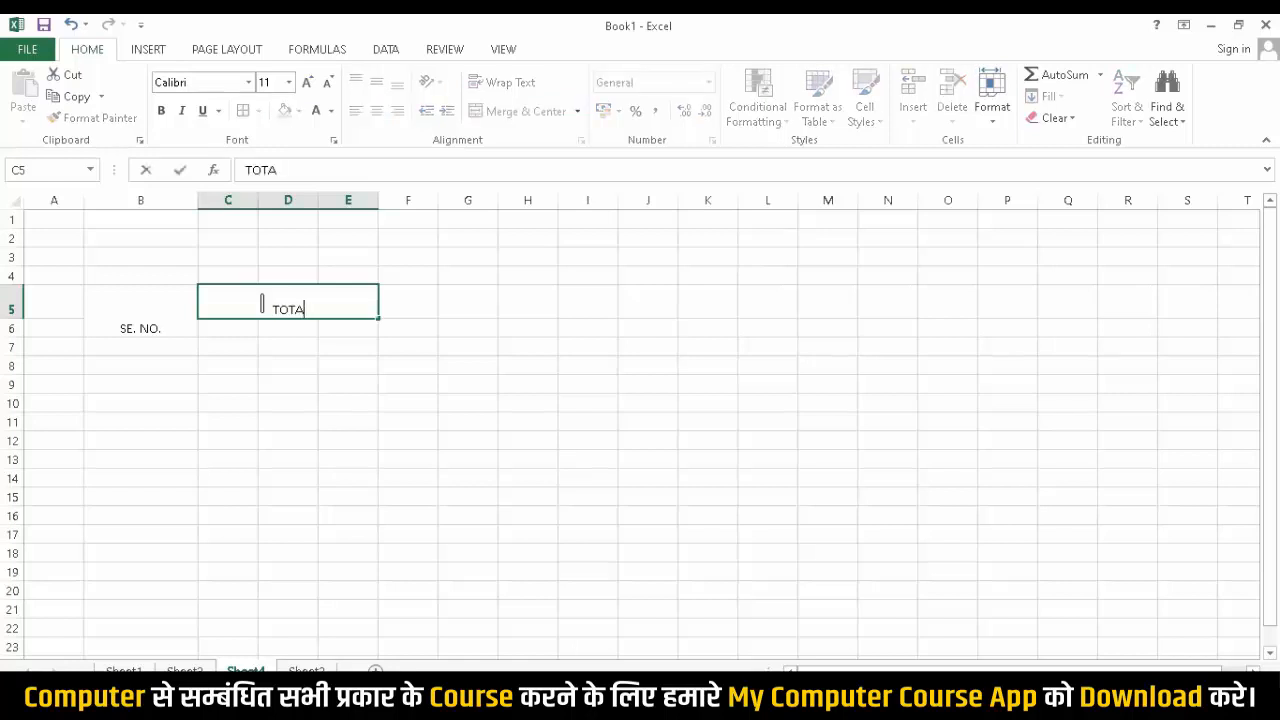
text(L PURCHASE)
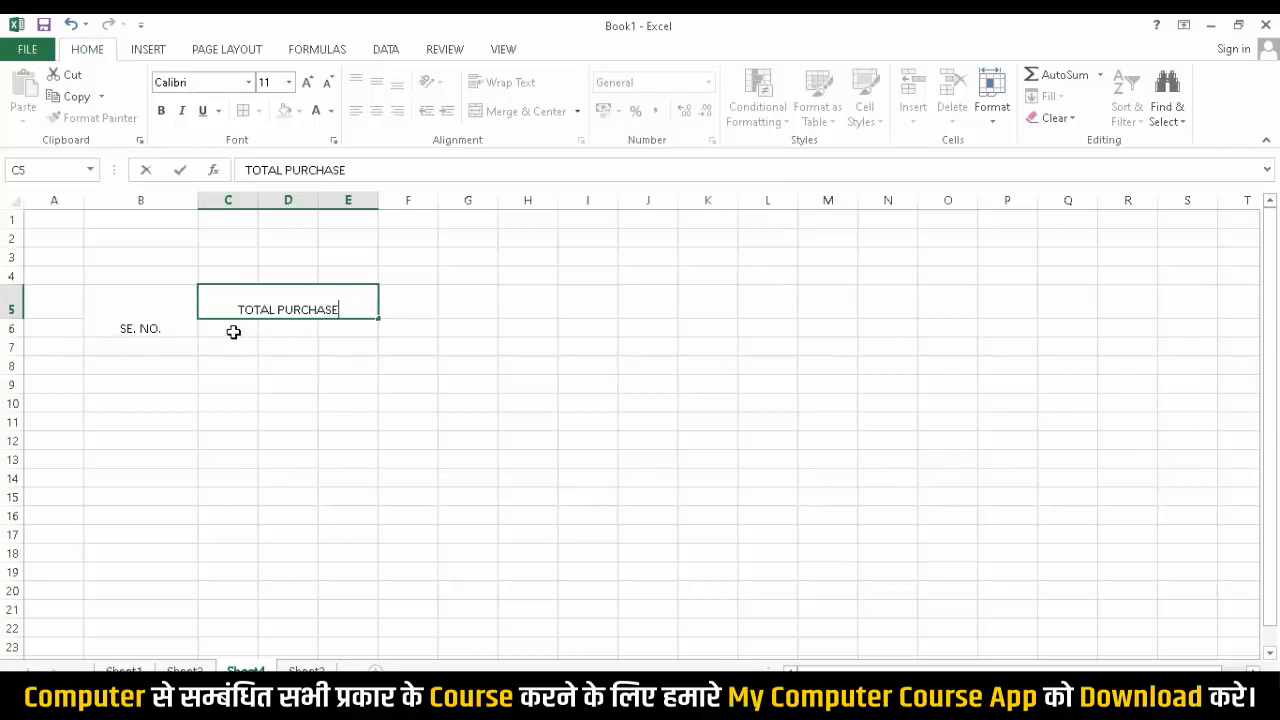
click(233, 332)
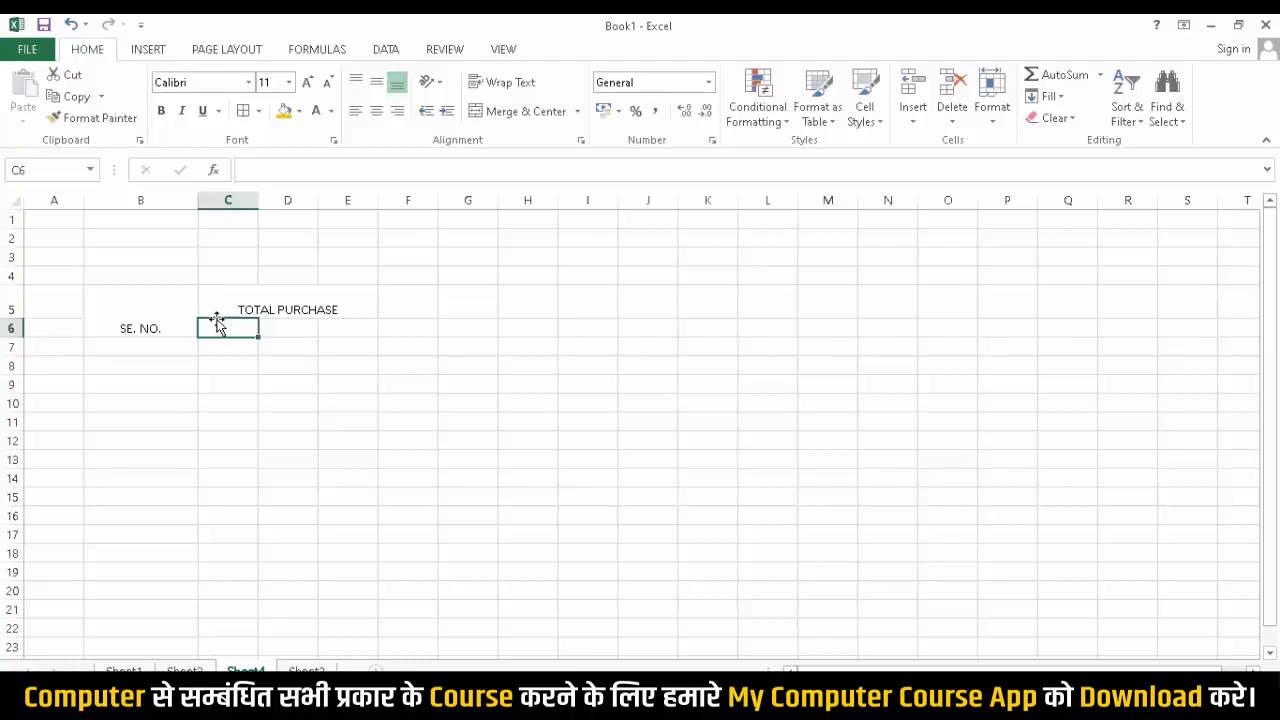
Replace the heading in the merged cell B5:B6 with ITEM NME.
click(130, 318)
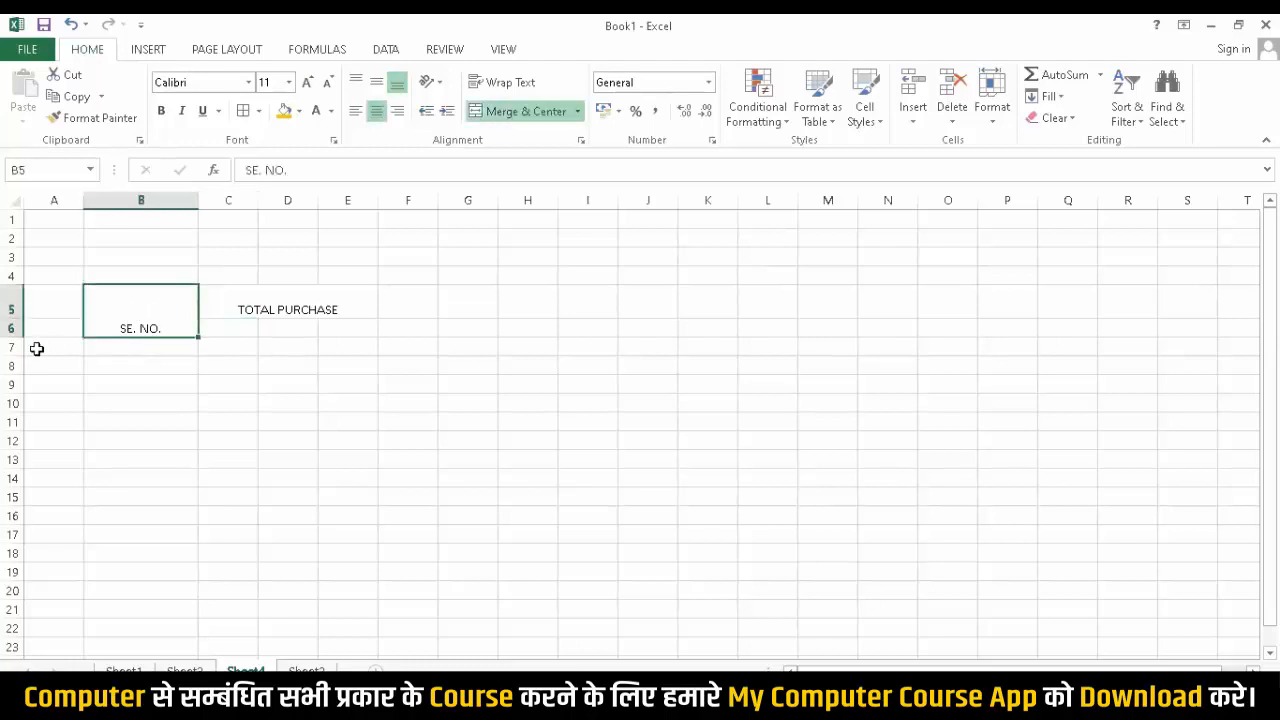
text(I)
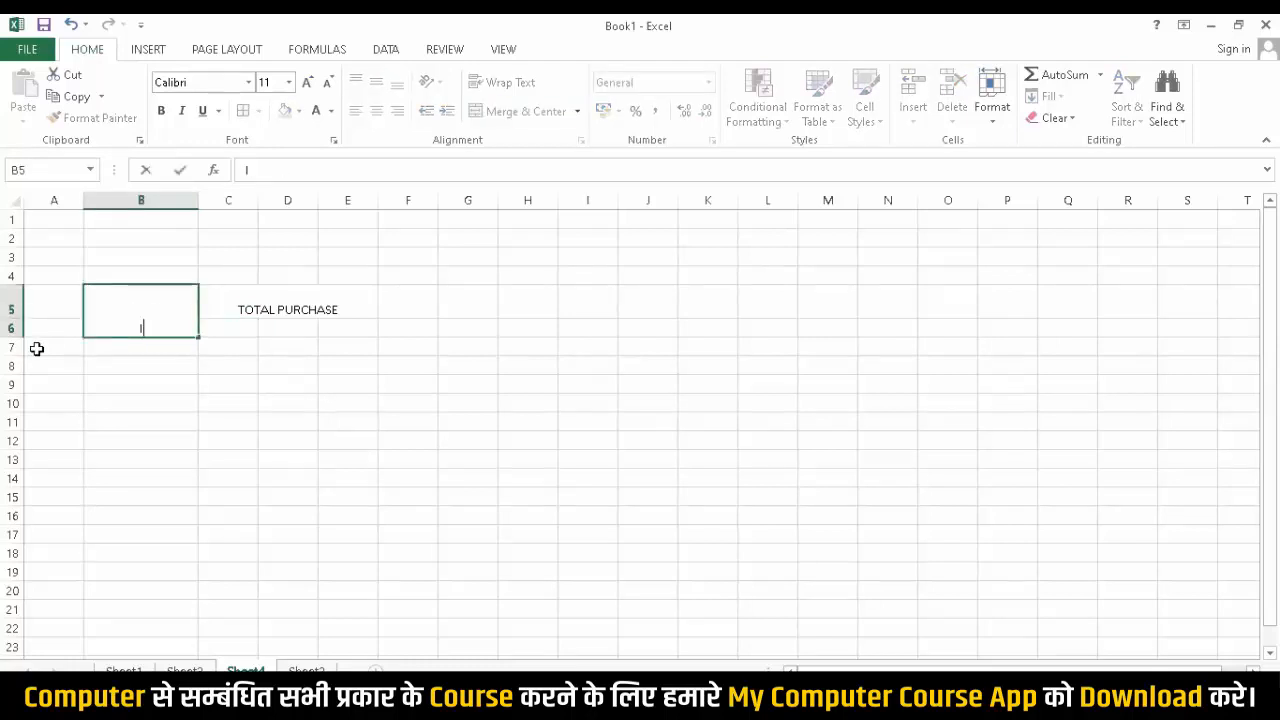
text(TEM NME)
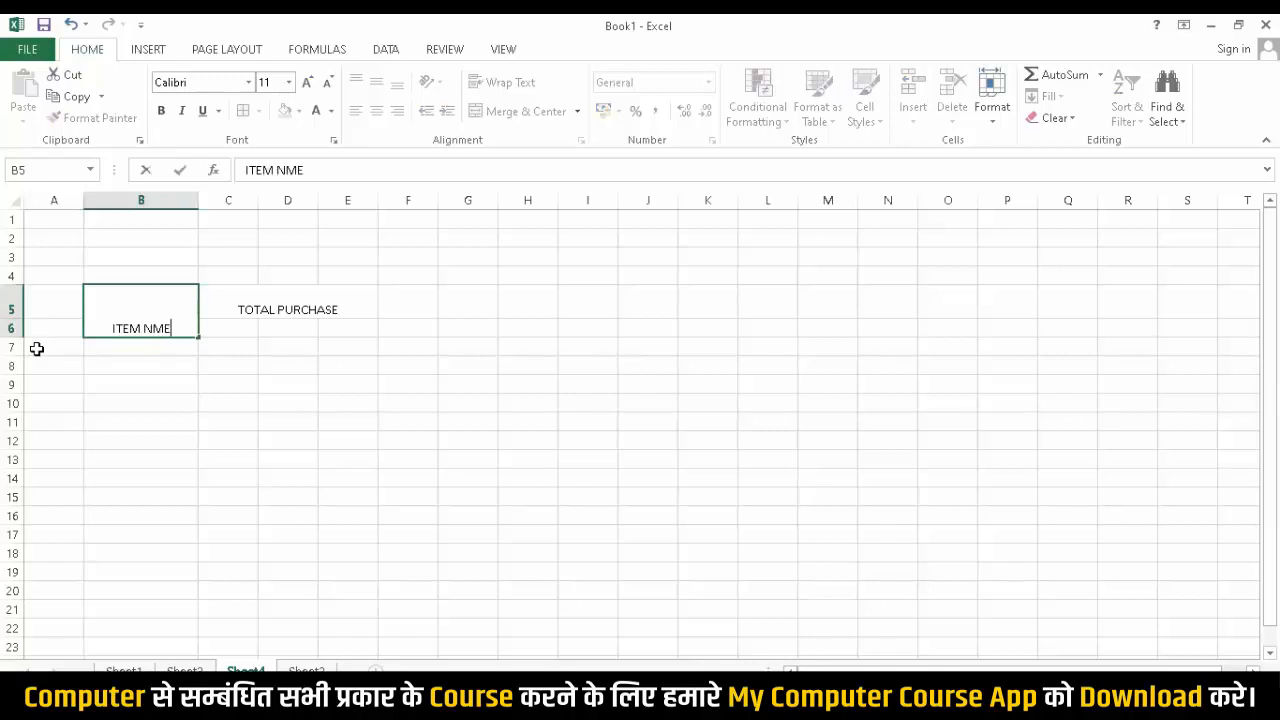
Merge and center cells A5:A6 and enter the heading SE. NO. there.
click(46, 300)
mouse_move(46, 329)
mouse_down()
mouse_move(43, 297)
mouse_move(46, 329)
mouse_up()
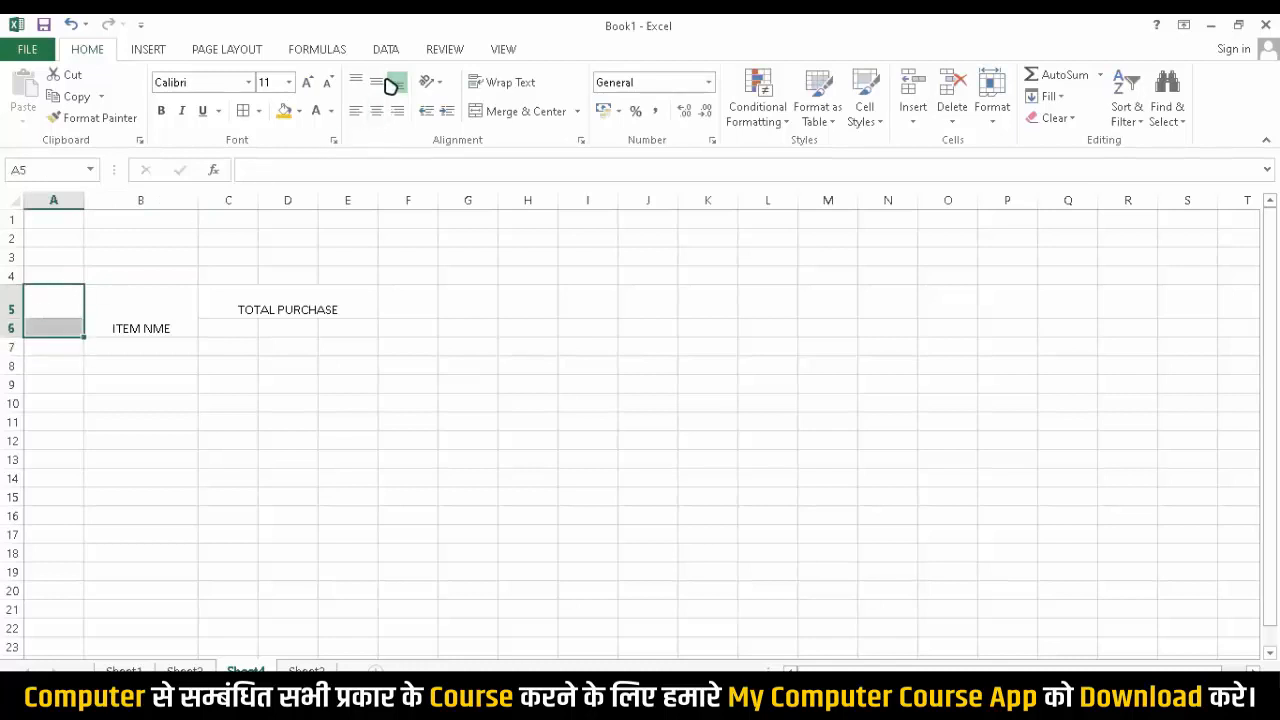
click(524, 111)
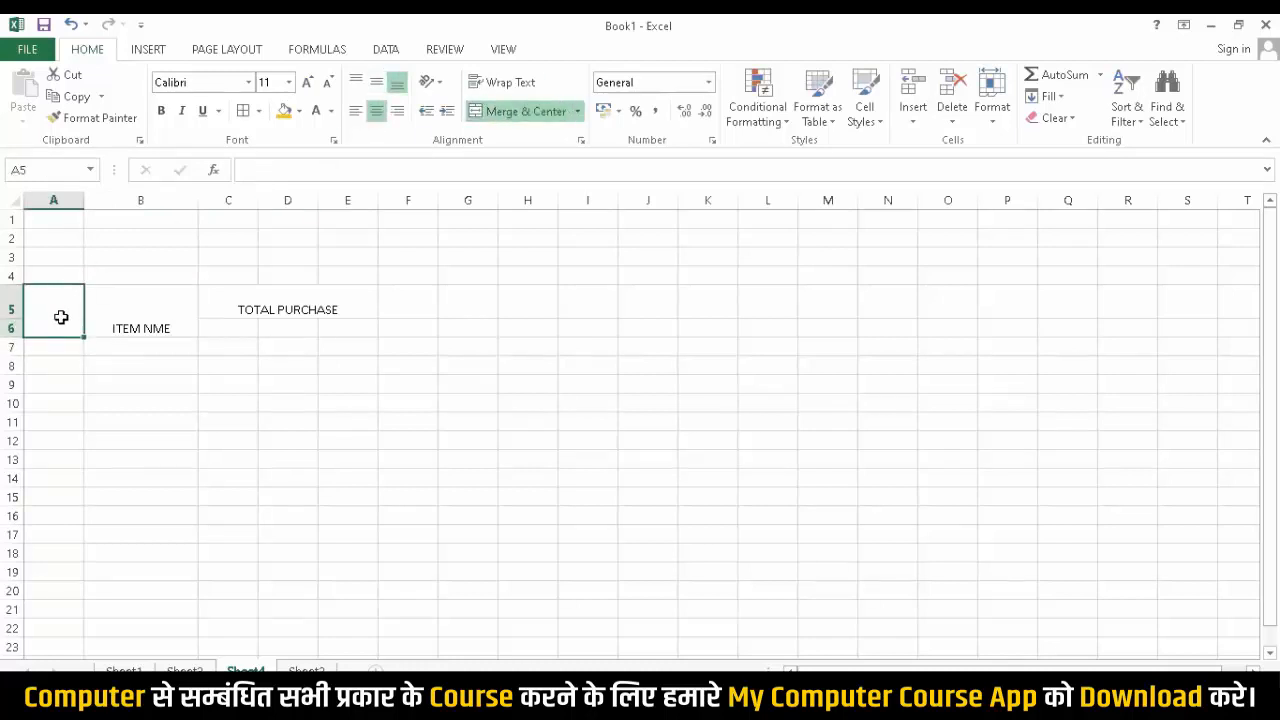
text(SE)
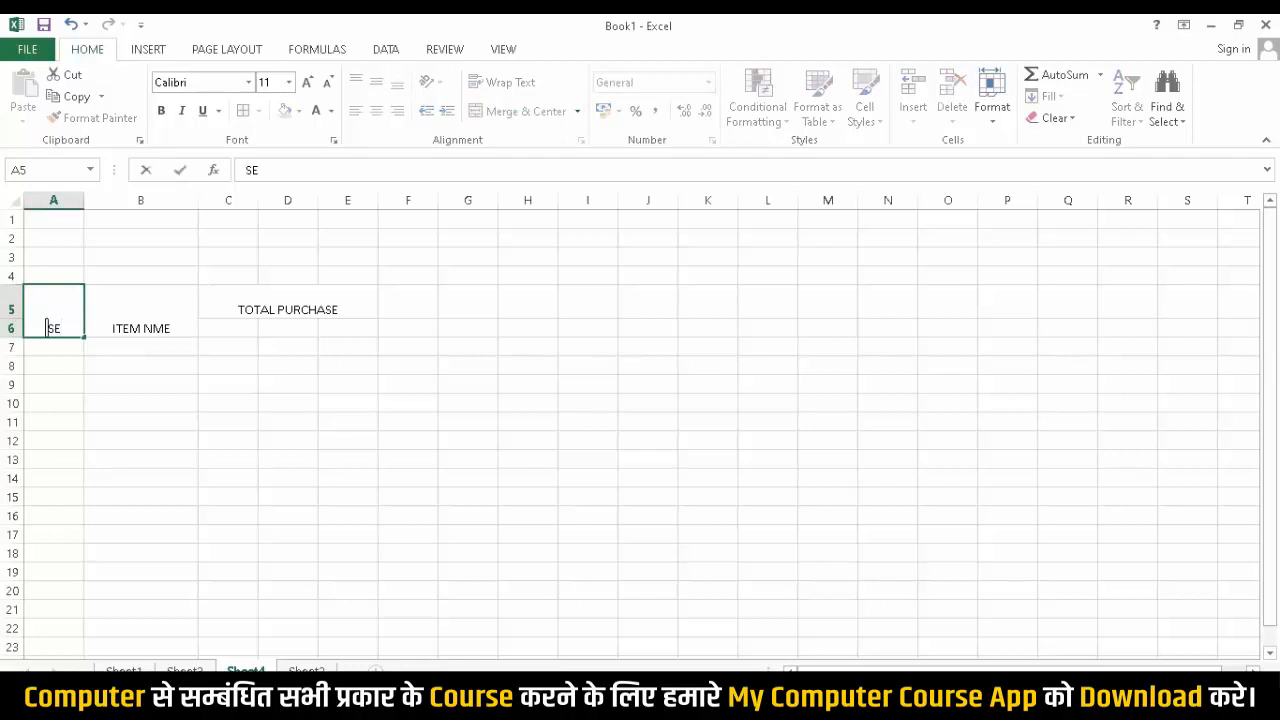
text(. NI=)
key(BackSpace)
key(BackSpace)
text(O.)
Correct the misspelled heading in the merged cell B5:B6 to ITEM NAME.
click(170, 331)
text(IT)
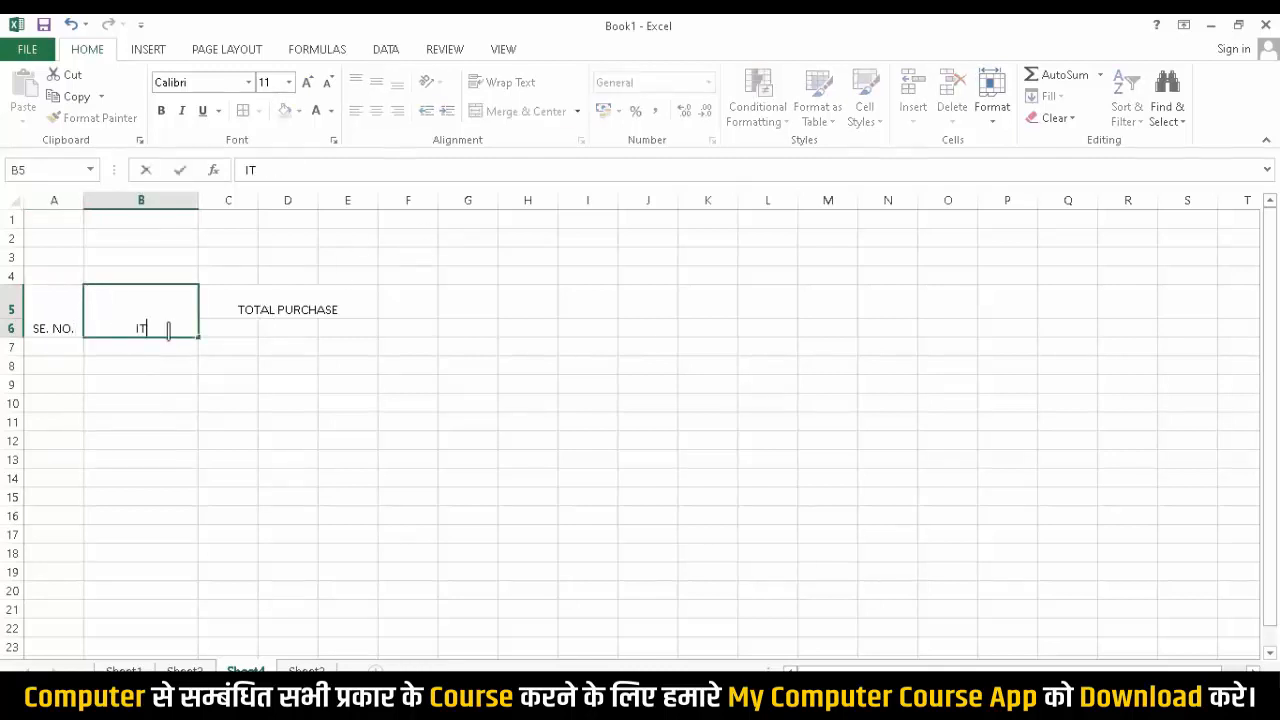
text(EM NAME)
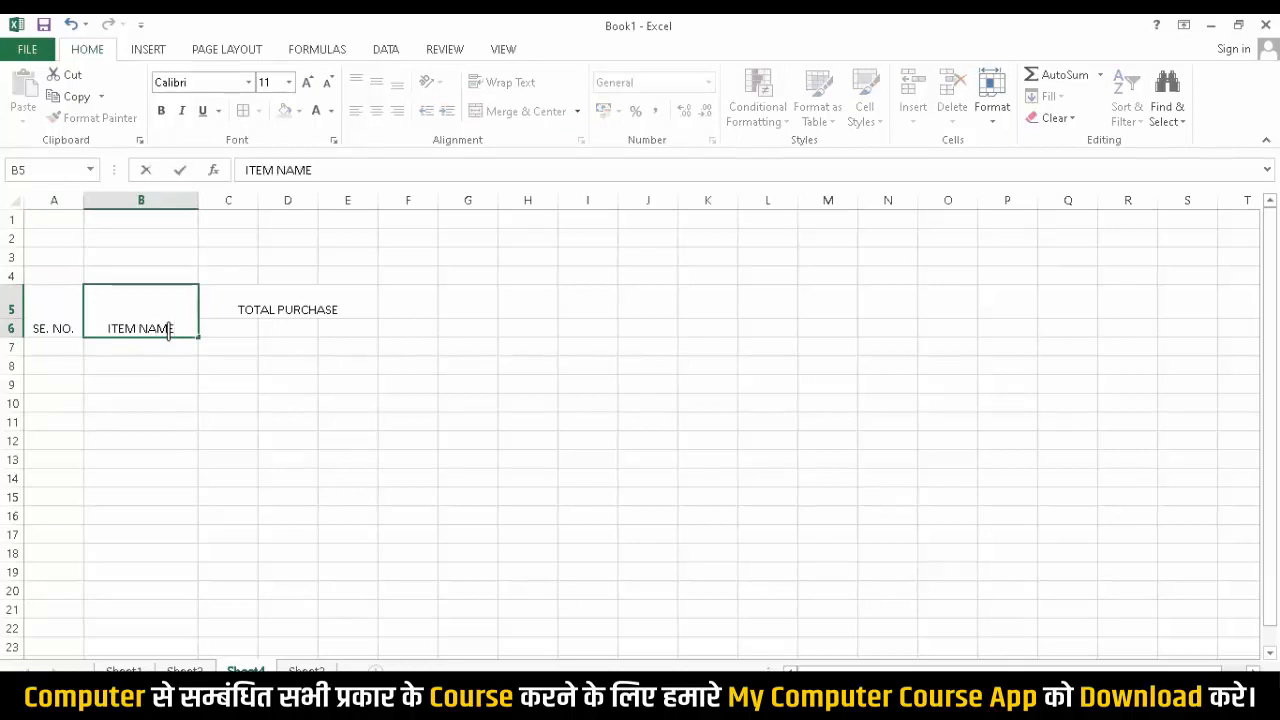
Enter the subheadings QTY, RATE and AMOUNT in cells C6, D6 and E6 beneath TOTAL PURCHASE.
click(229, 326)
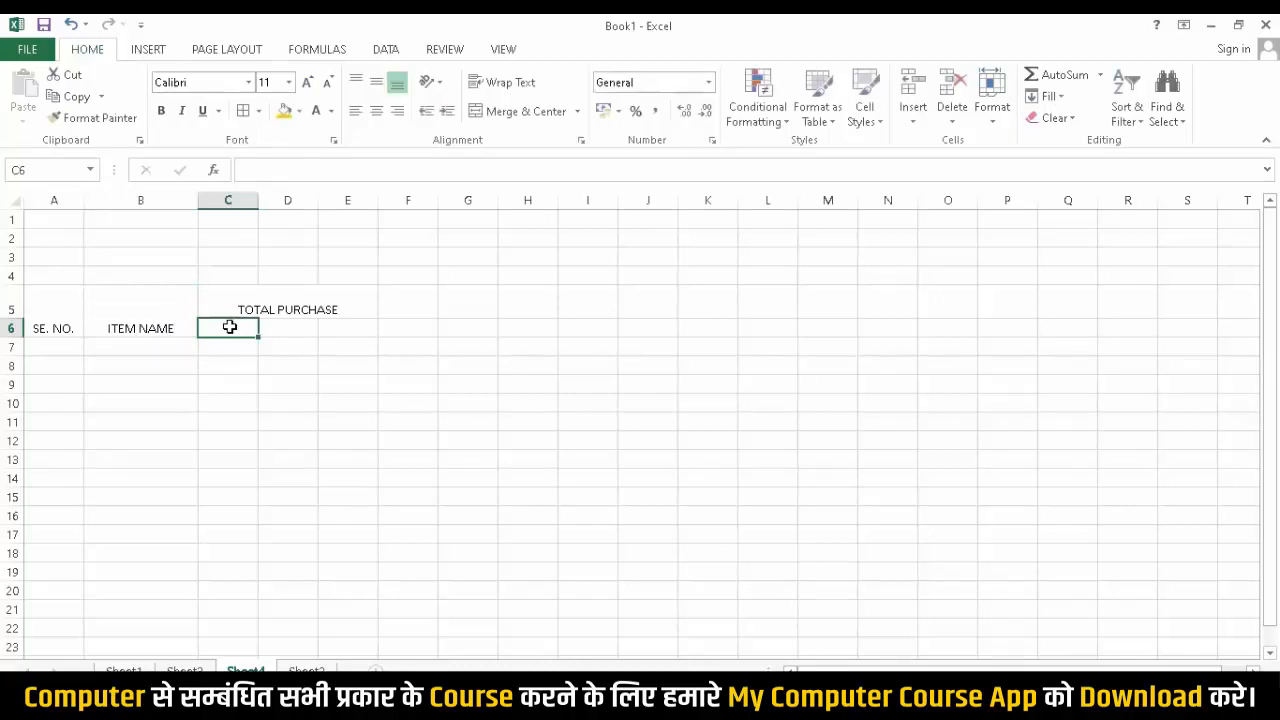
text(QTY)
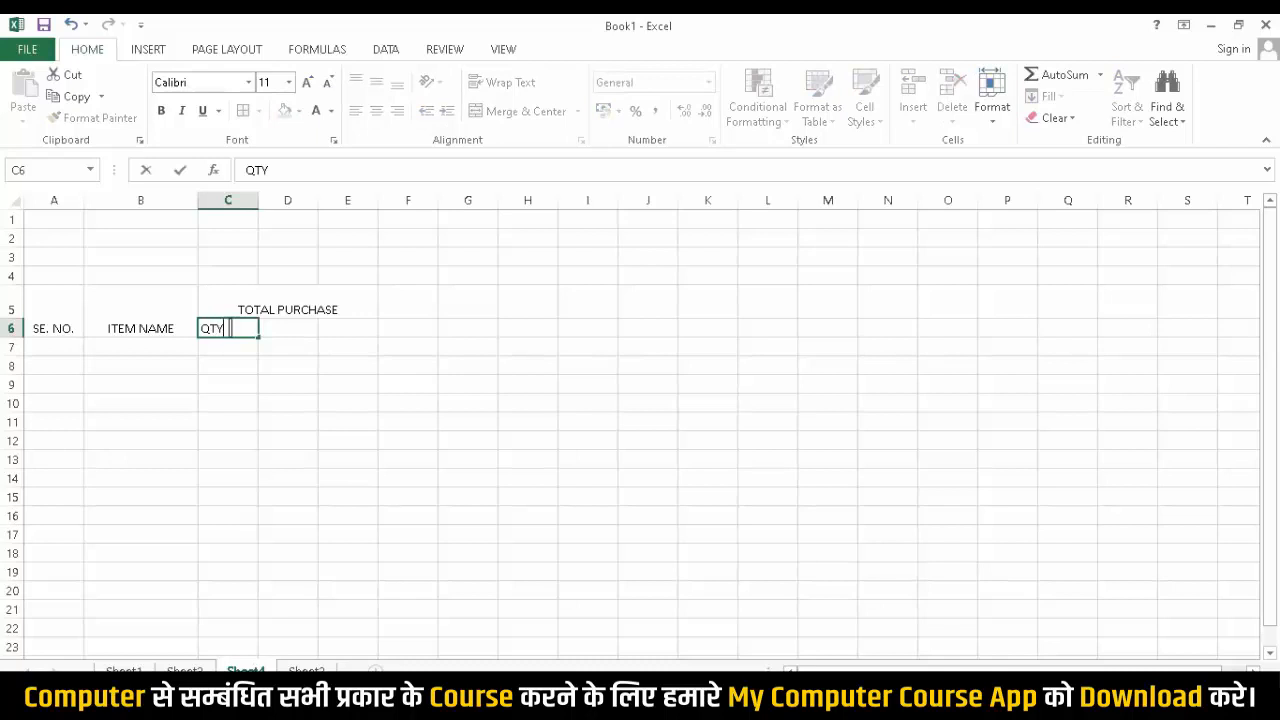
key(Tab)
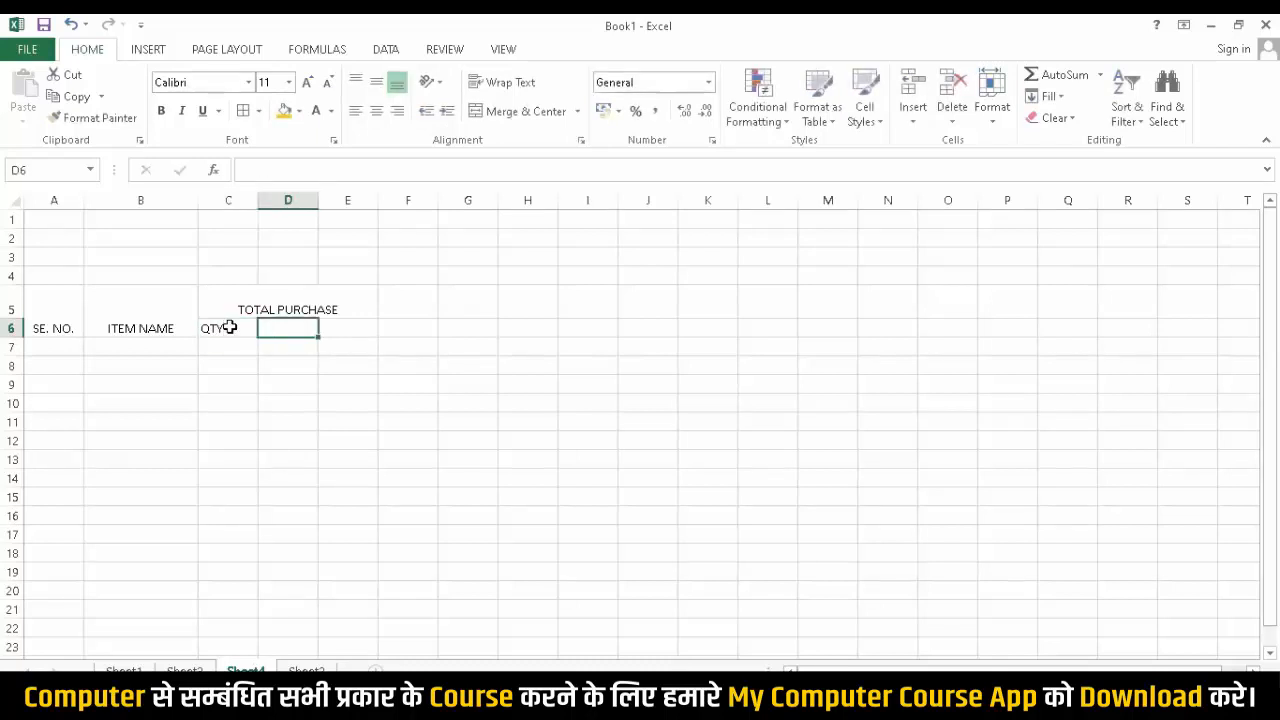
text(RA)
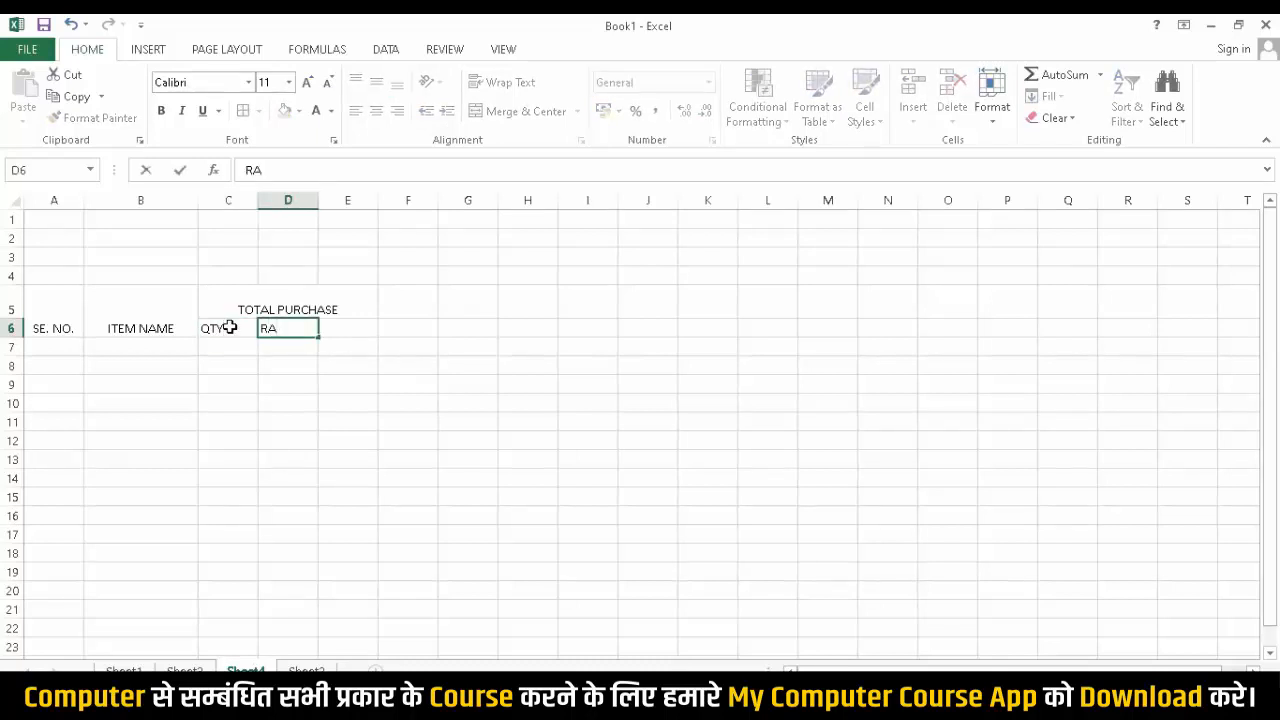
text(TE)
key(Tab)
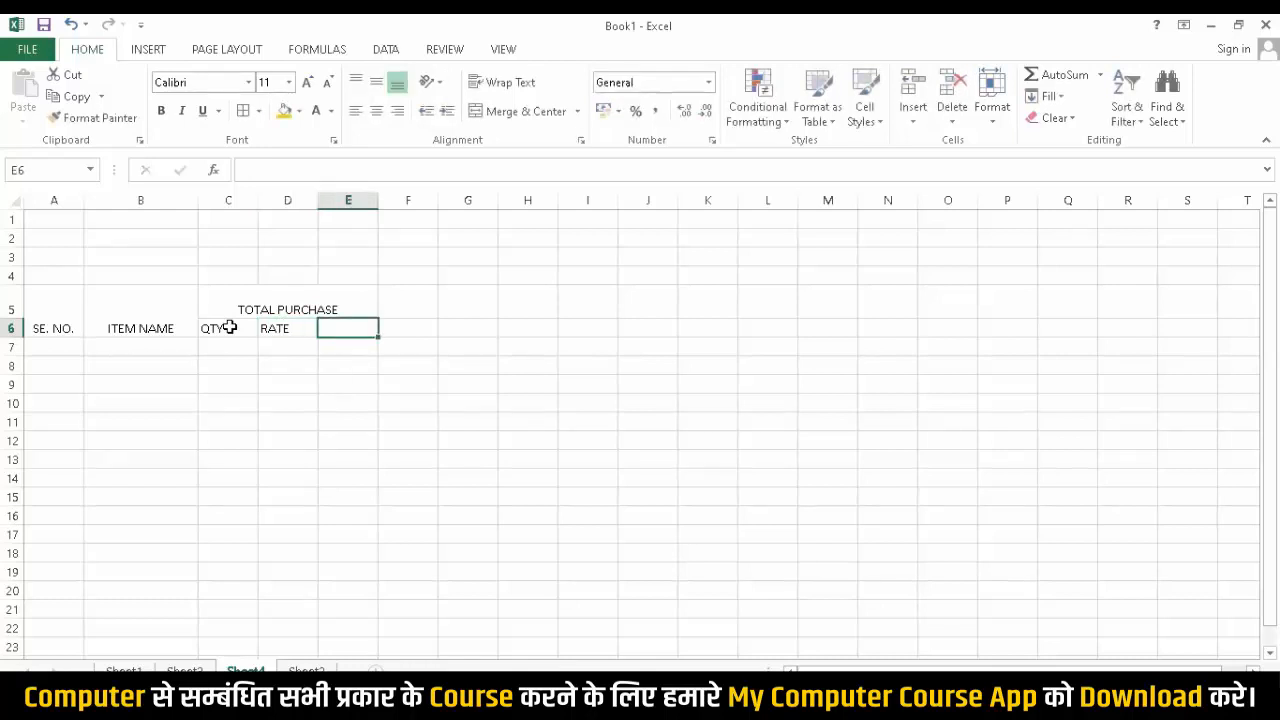
text(AMP)
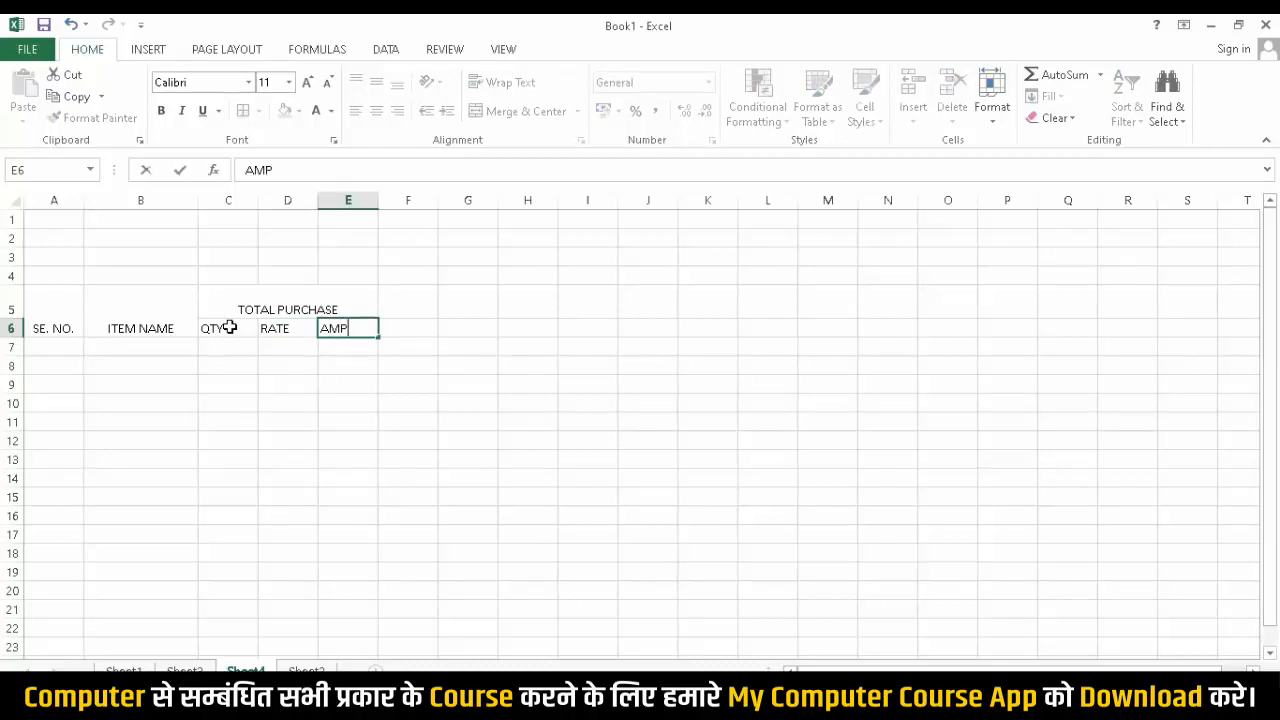
key(BackSpace)
key(BackSpace)
text(MOUNT)
Merge and center cells F5:H5 and enter the heading TOTAL SELL.
drag(411, 297, 516, 303)
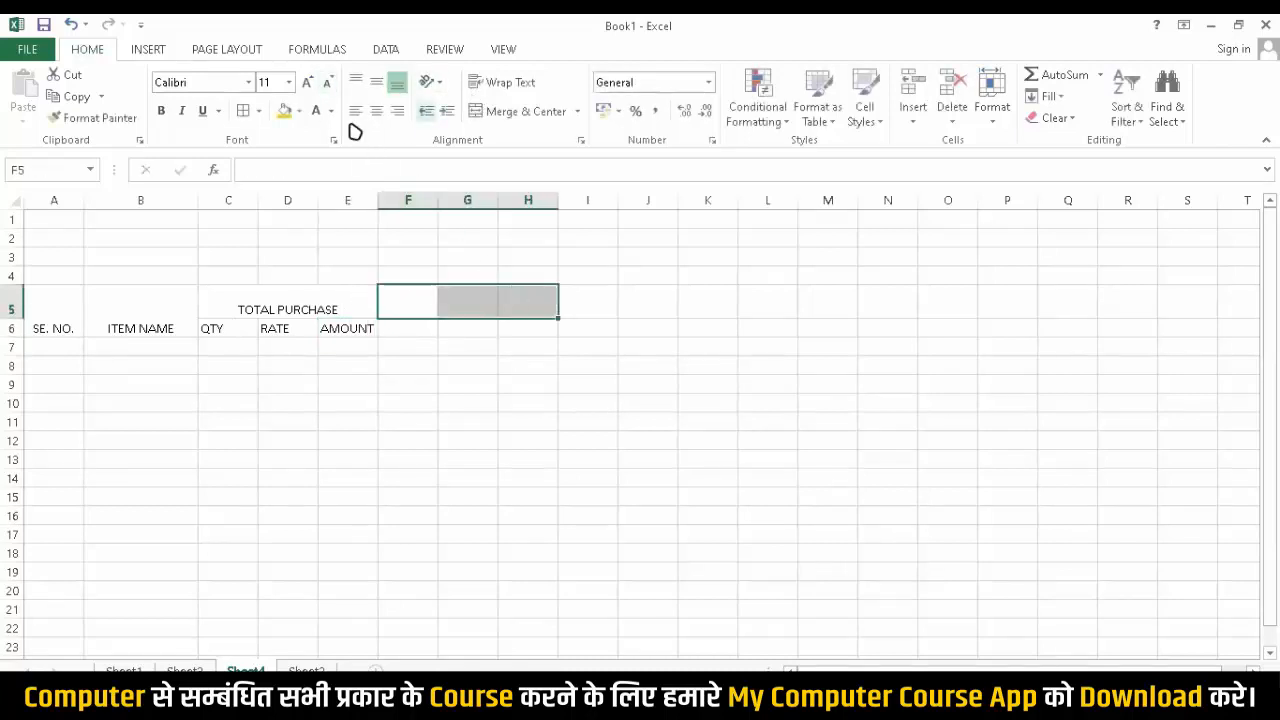
click(528, 114)
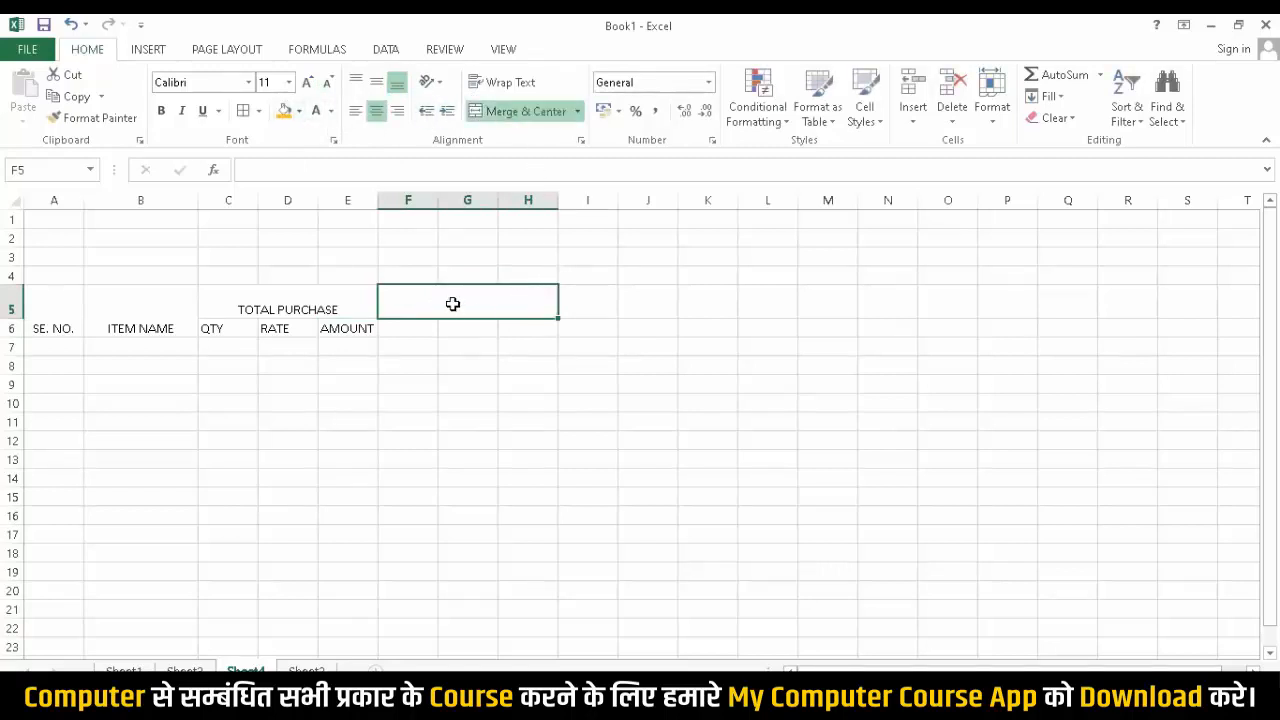
text(T)
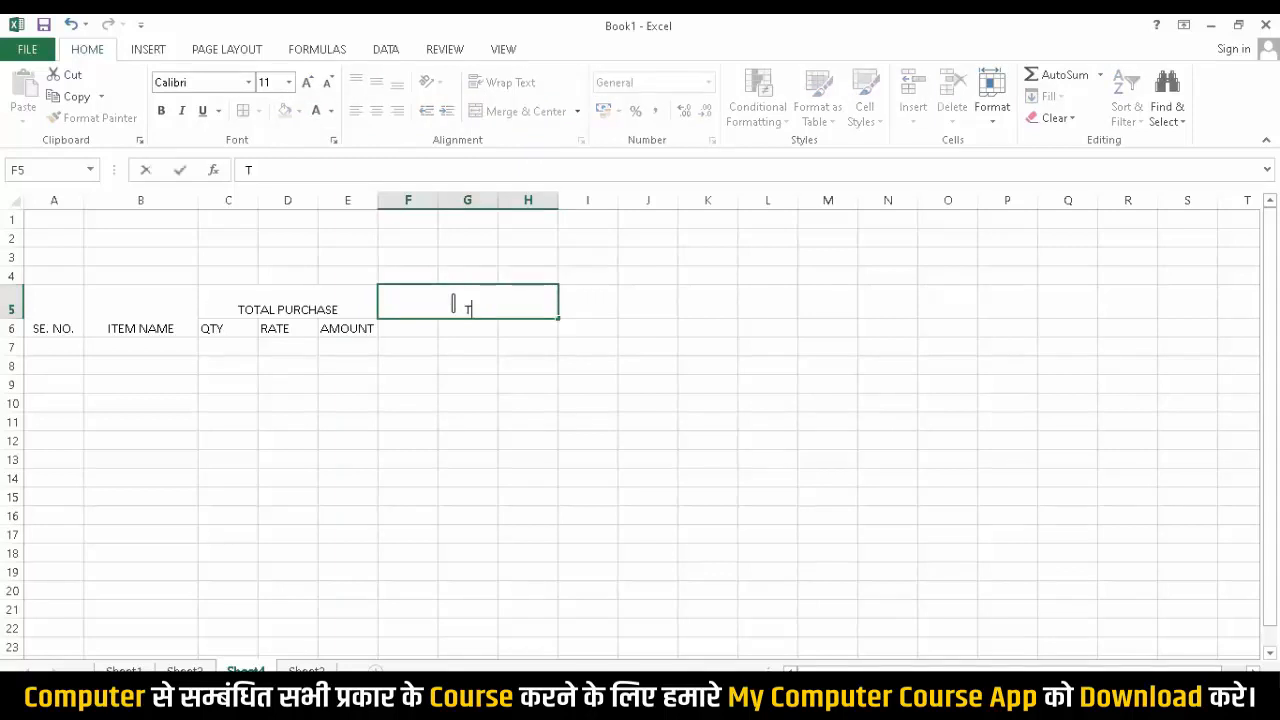
text(OTAL SELL)
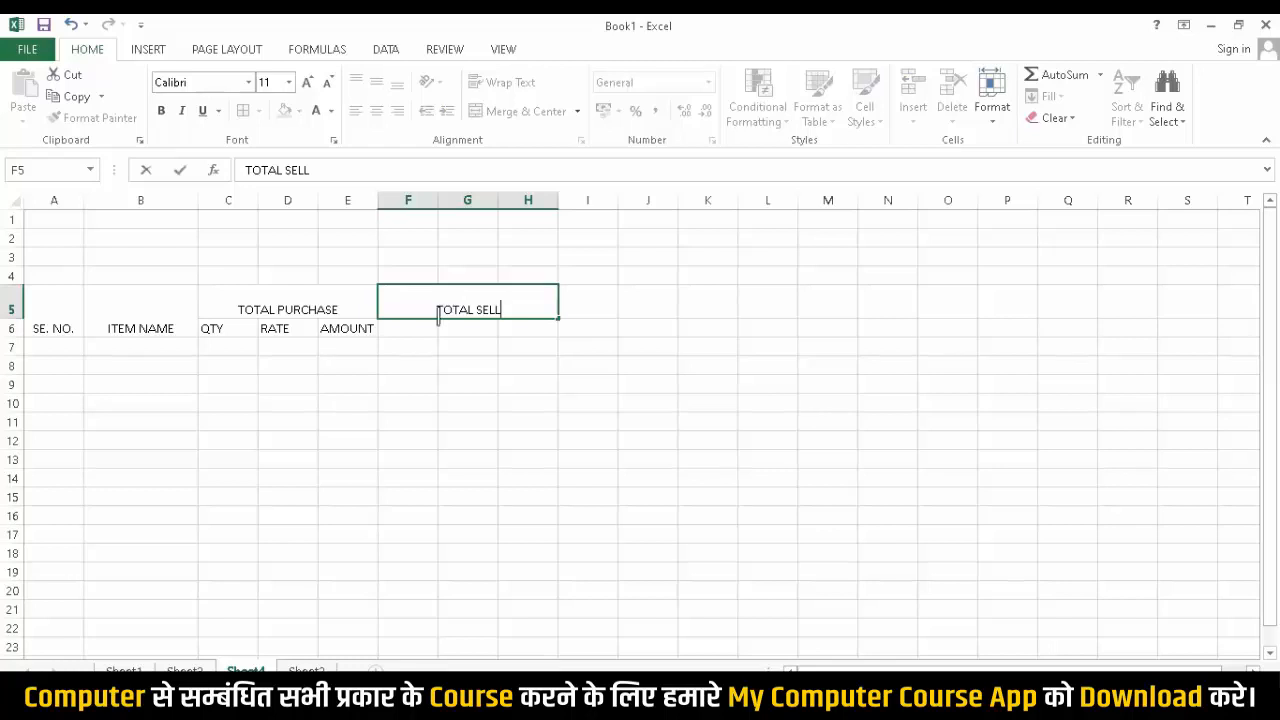
key(Return)
Enter the subheadings QTY, RATE and AMOUNT in cells F6, G6 and H6 beneath TOTAL SELL.
text(QTY)
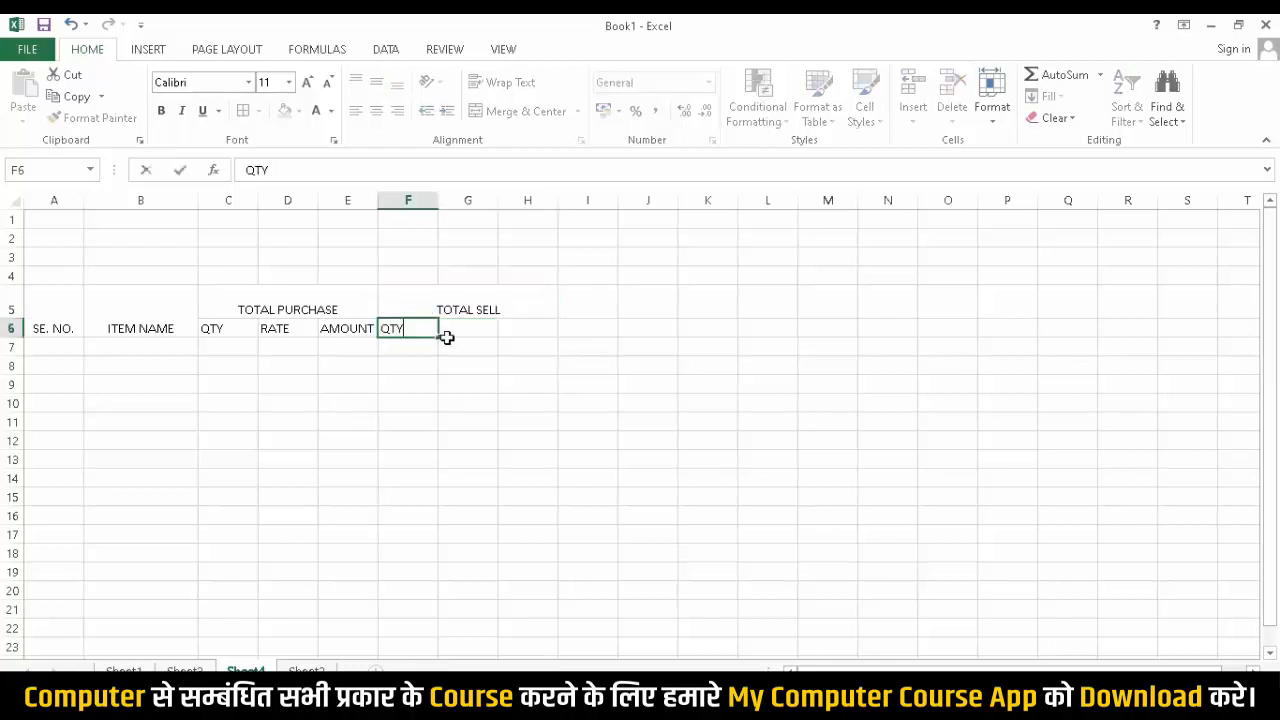
click(446, 337)
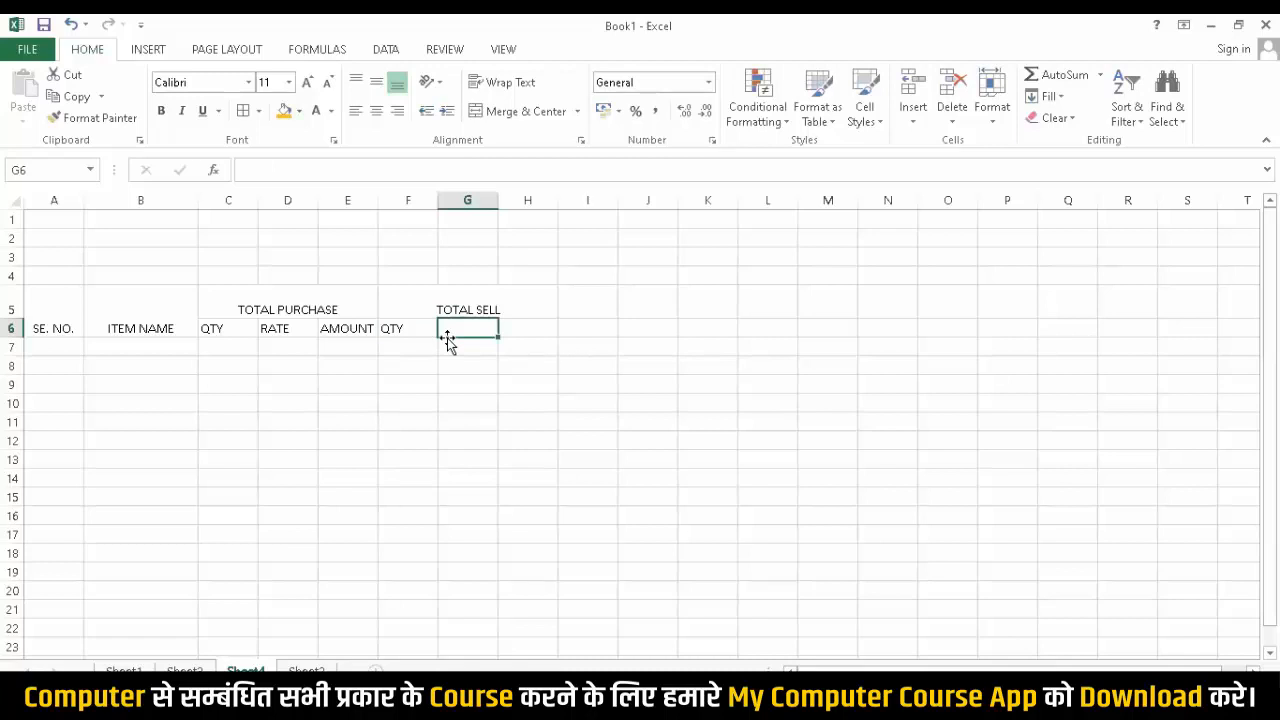
text(RAT)
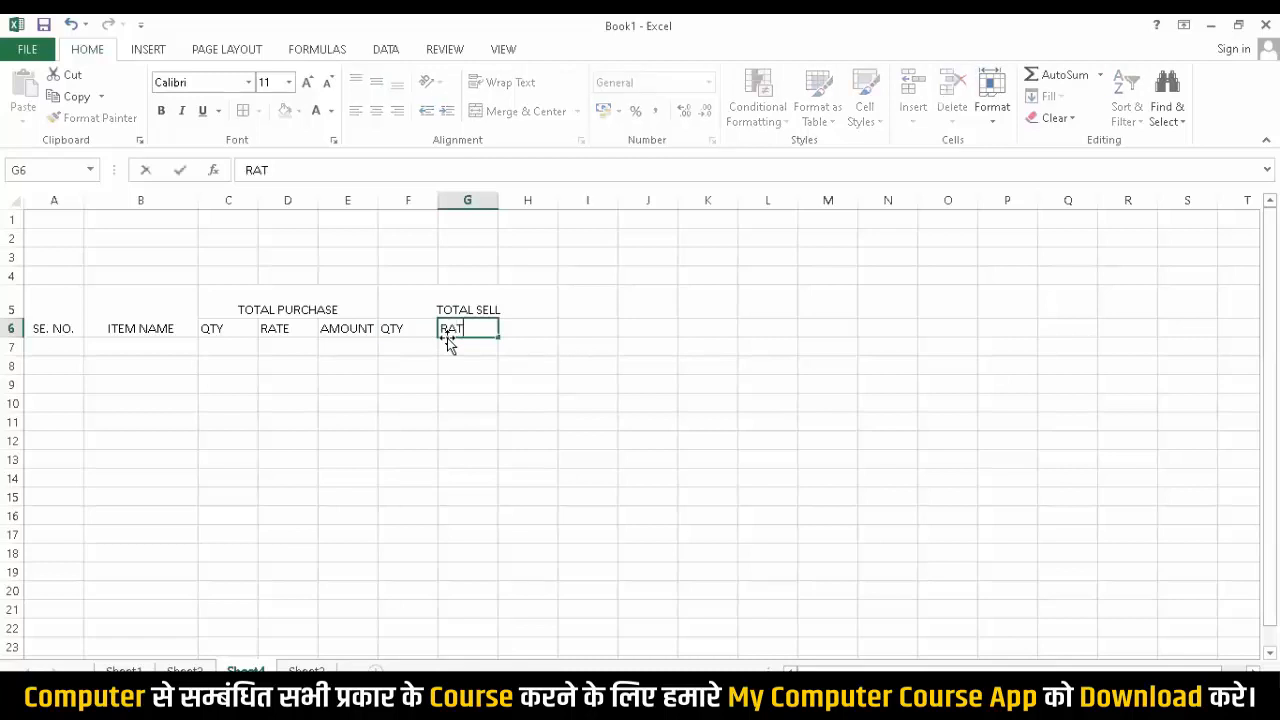
text(E)
key(Tab)
text(A)
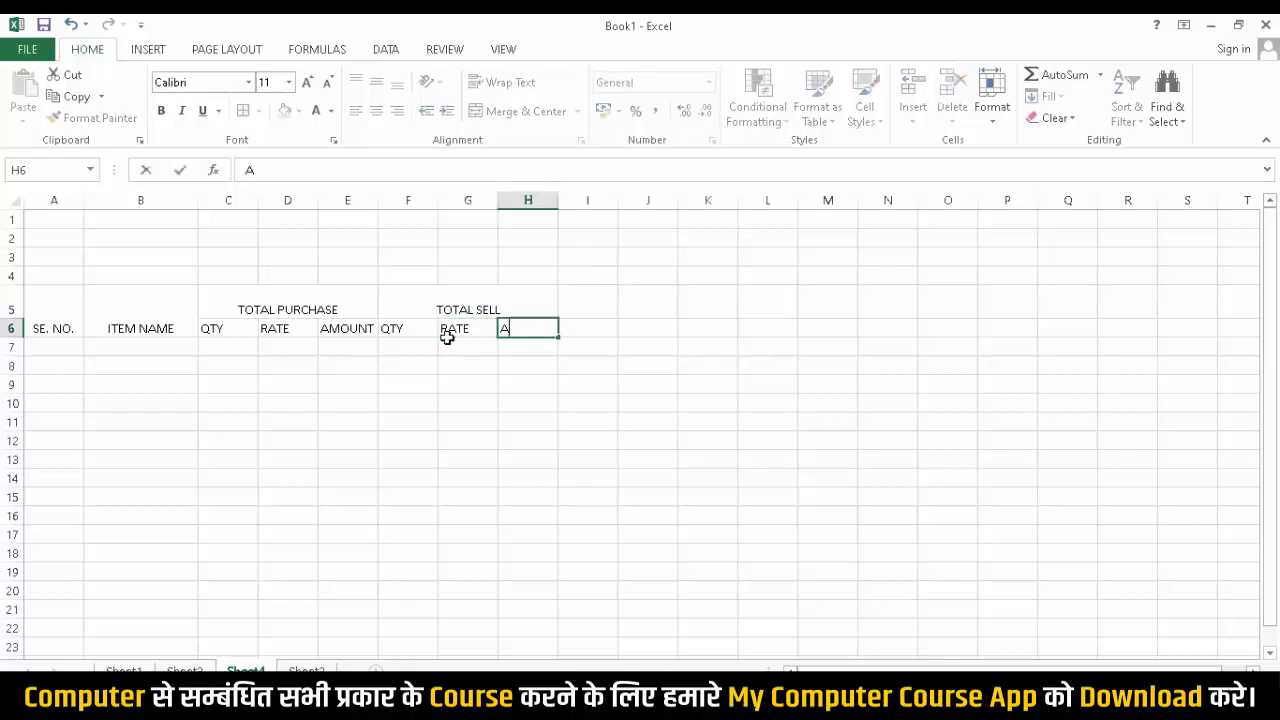
text(MOUNT)
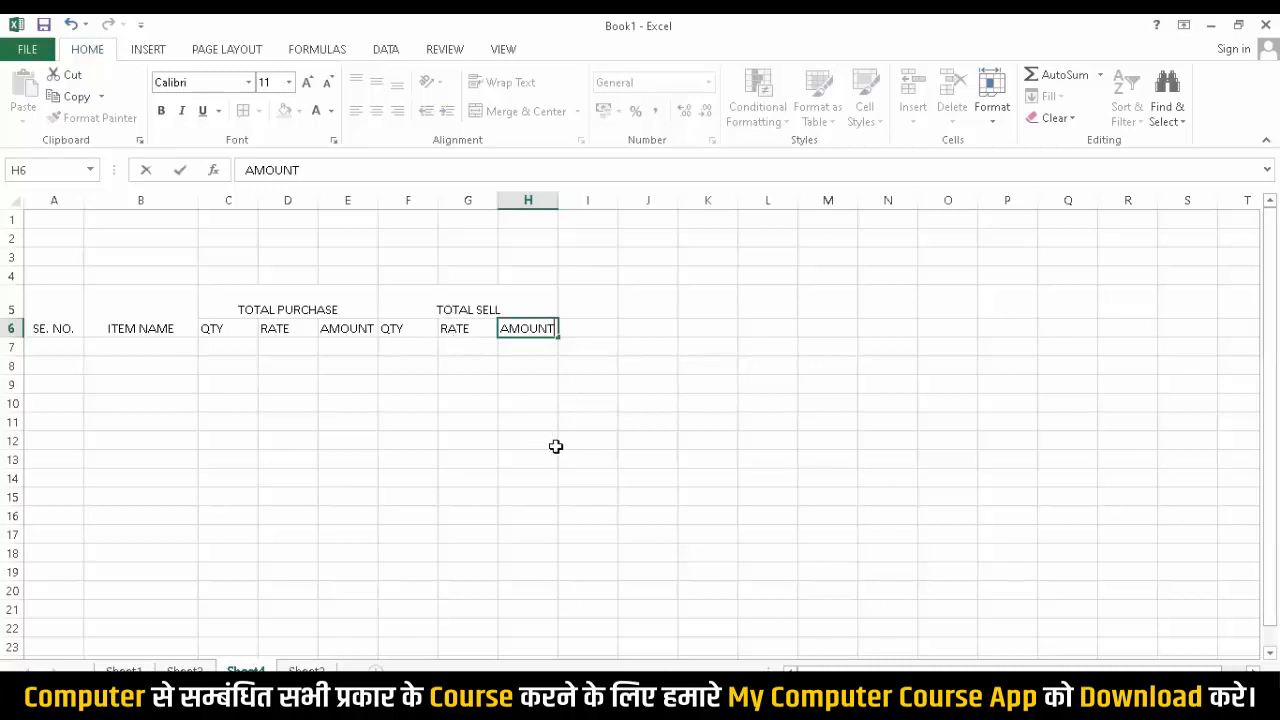
Merge and center cells I5:J5 and enter the heading CLOSING STOCK.
drag(598, 306, 661, 310)
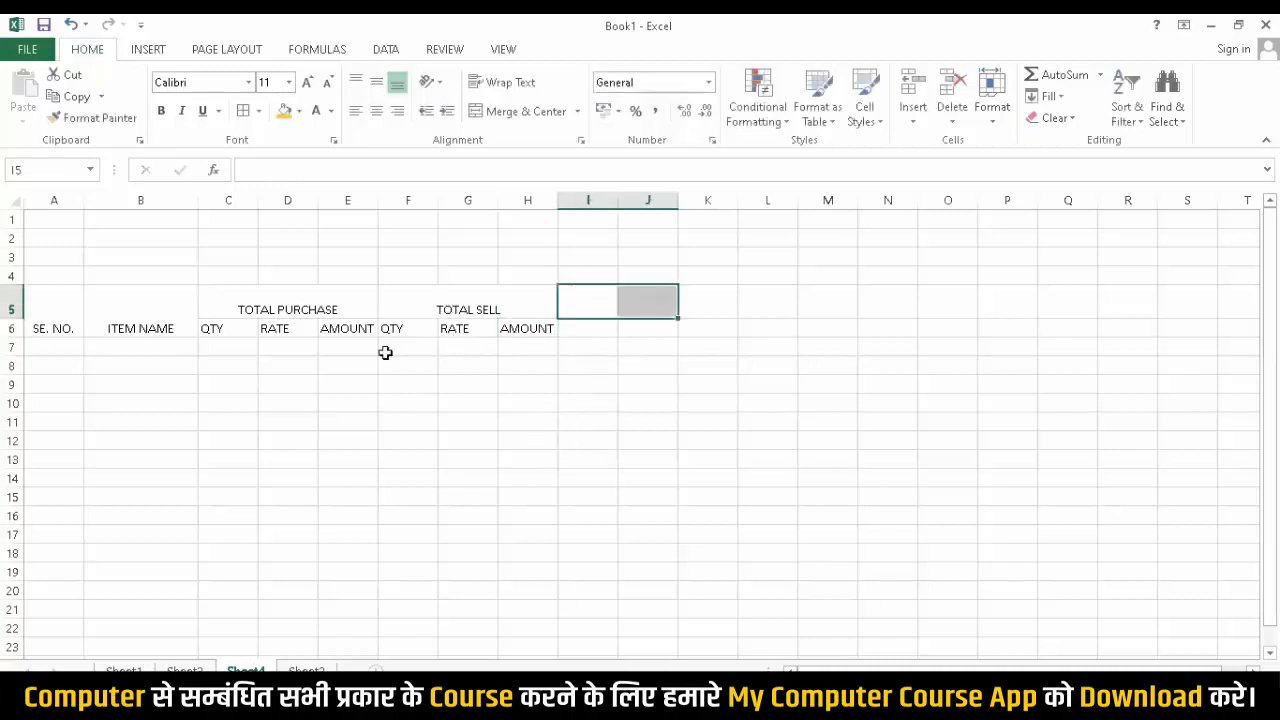
click(536, 111)
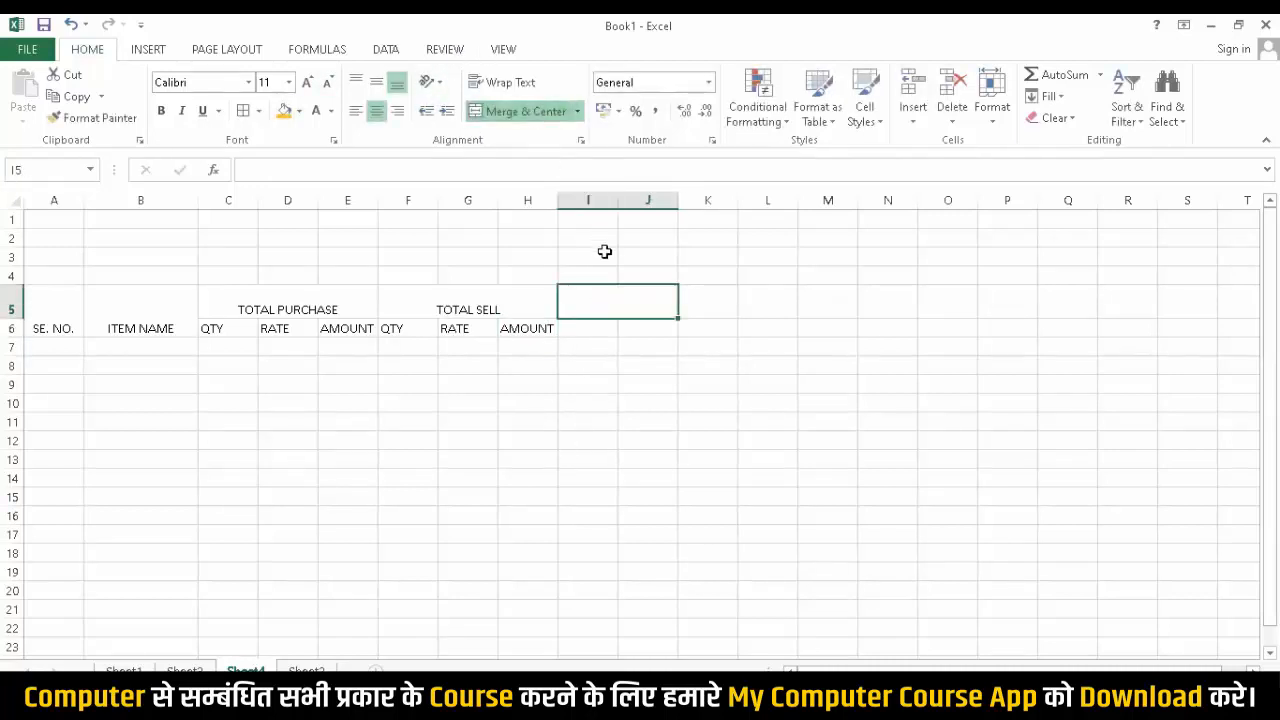
text(CL)
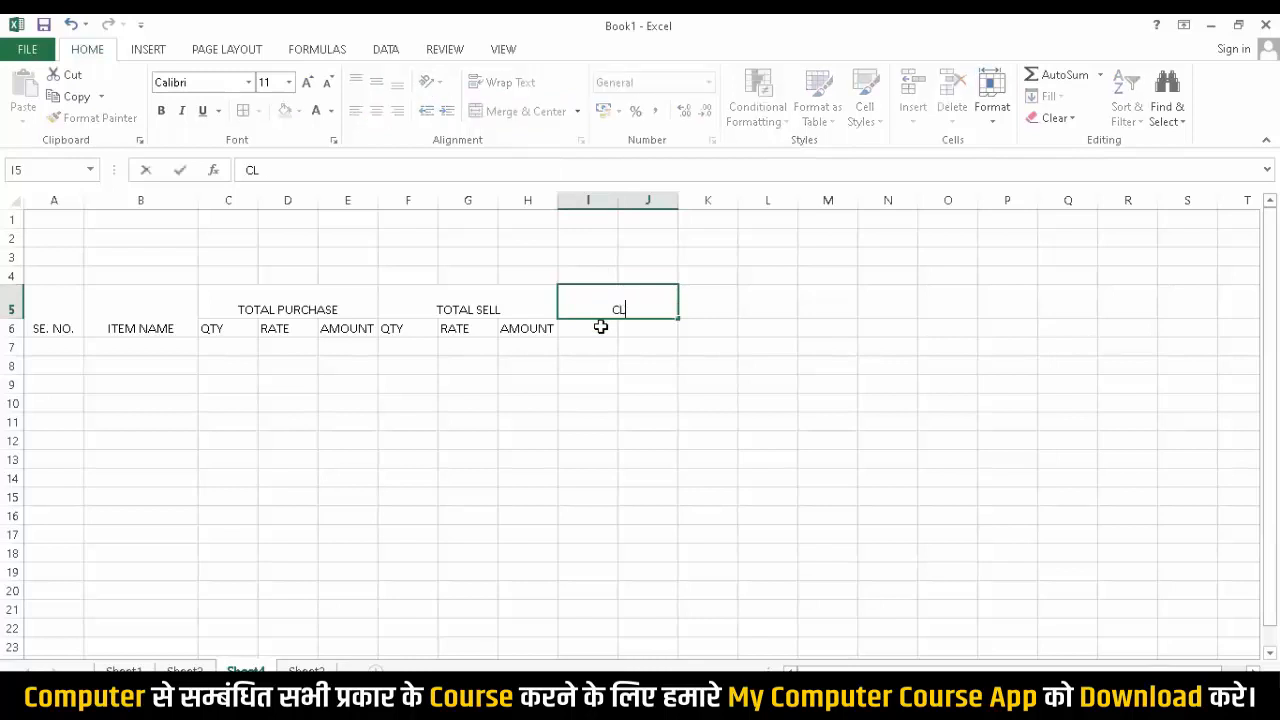
text(OSING STOC)
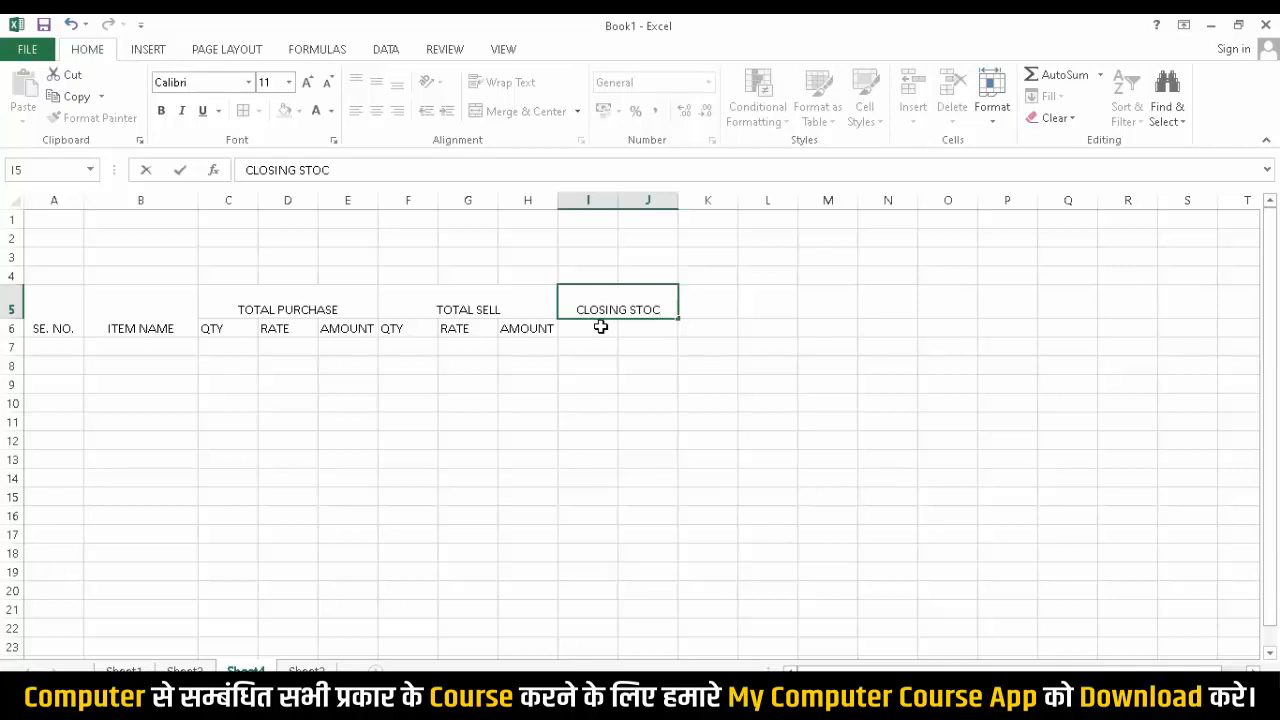
text(K)
key(Return)
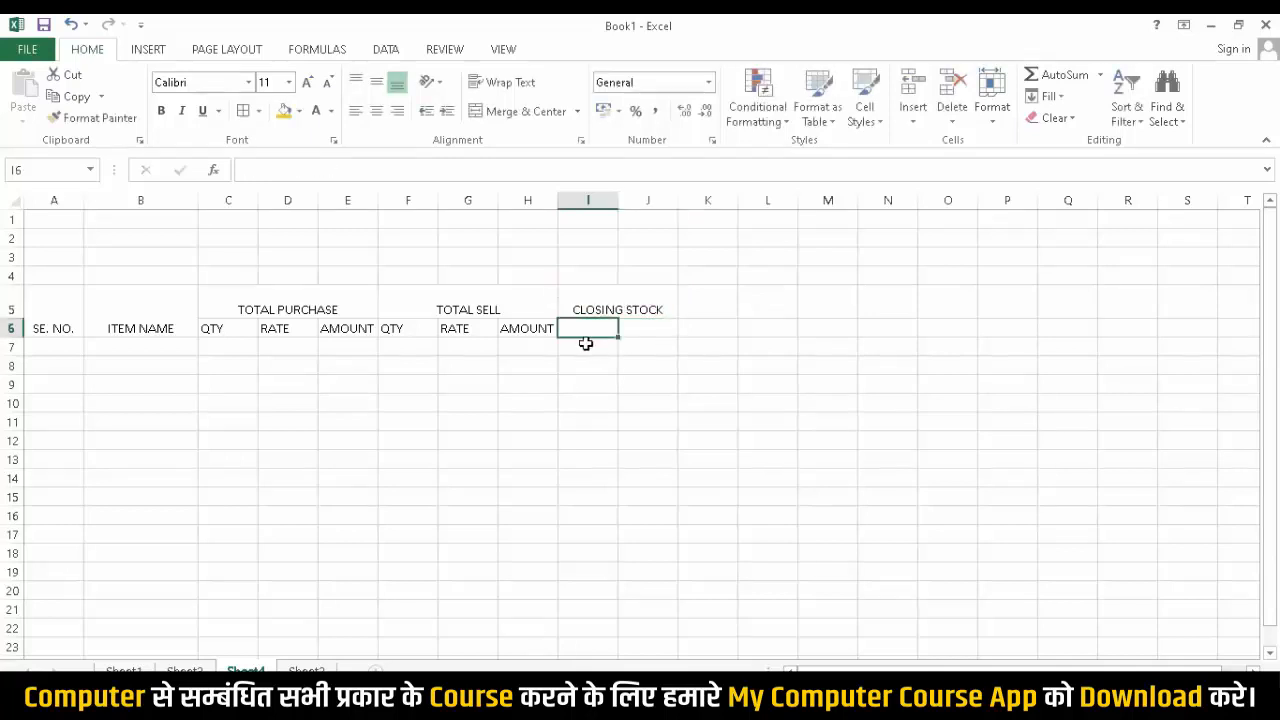
Enter the subheadings QTY and AMOUNT in cells I6 and J6 beneath CLOSING STOCK.
text(QTY)
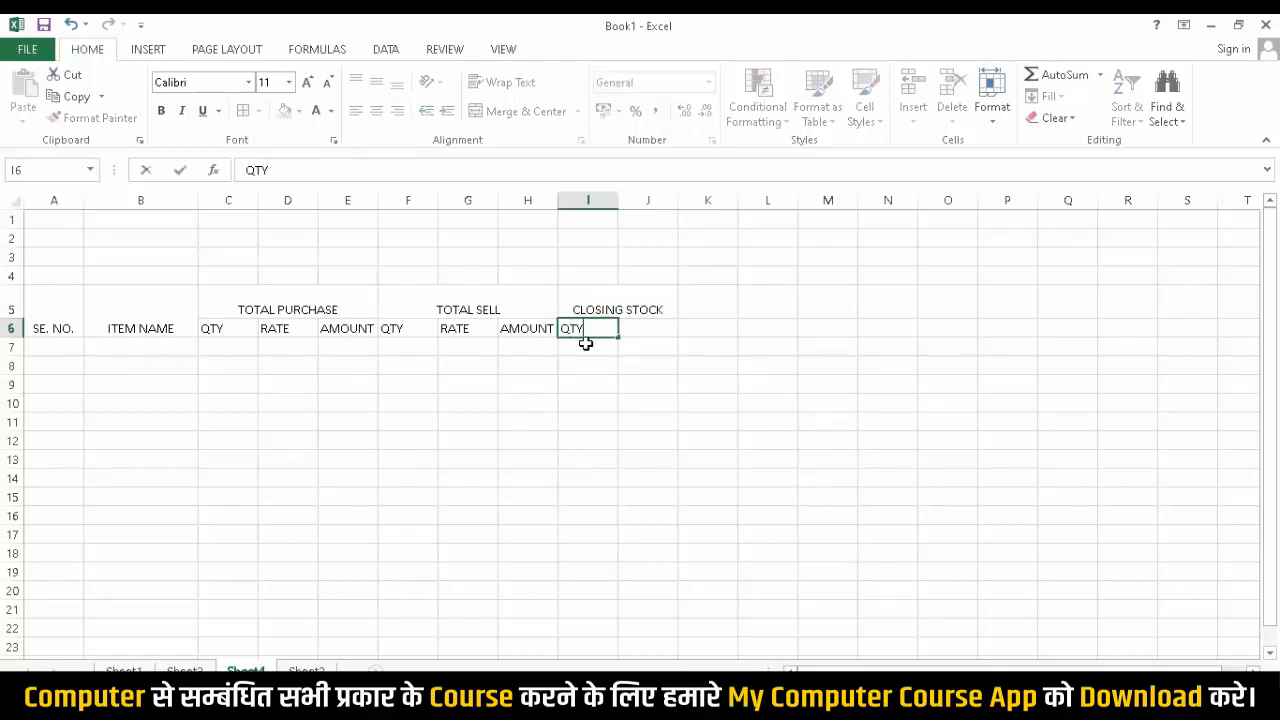
click(640, 333)
text(A)
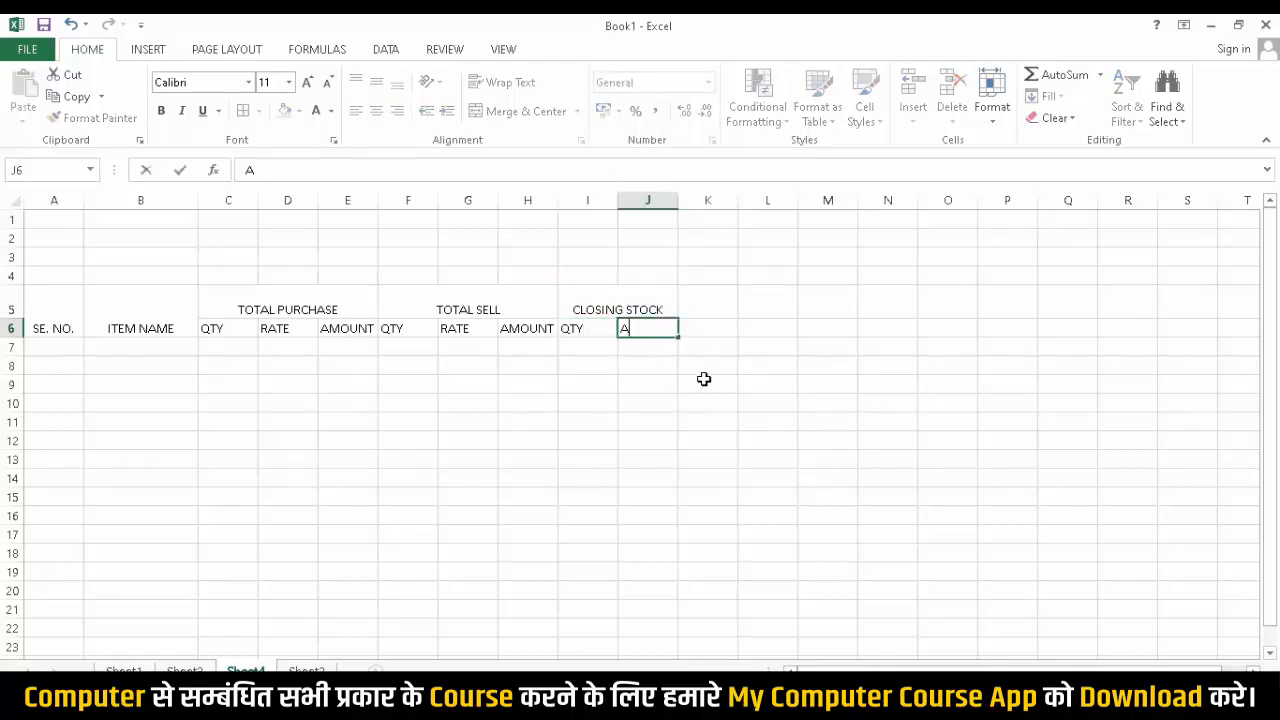
text(MOUNT)
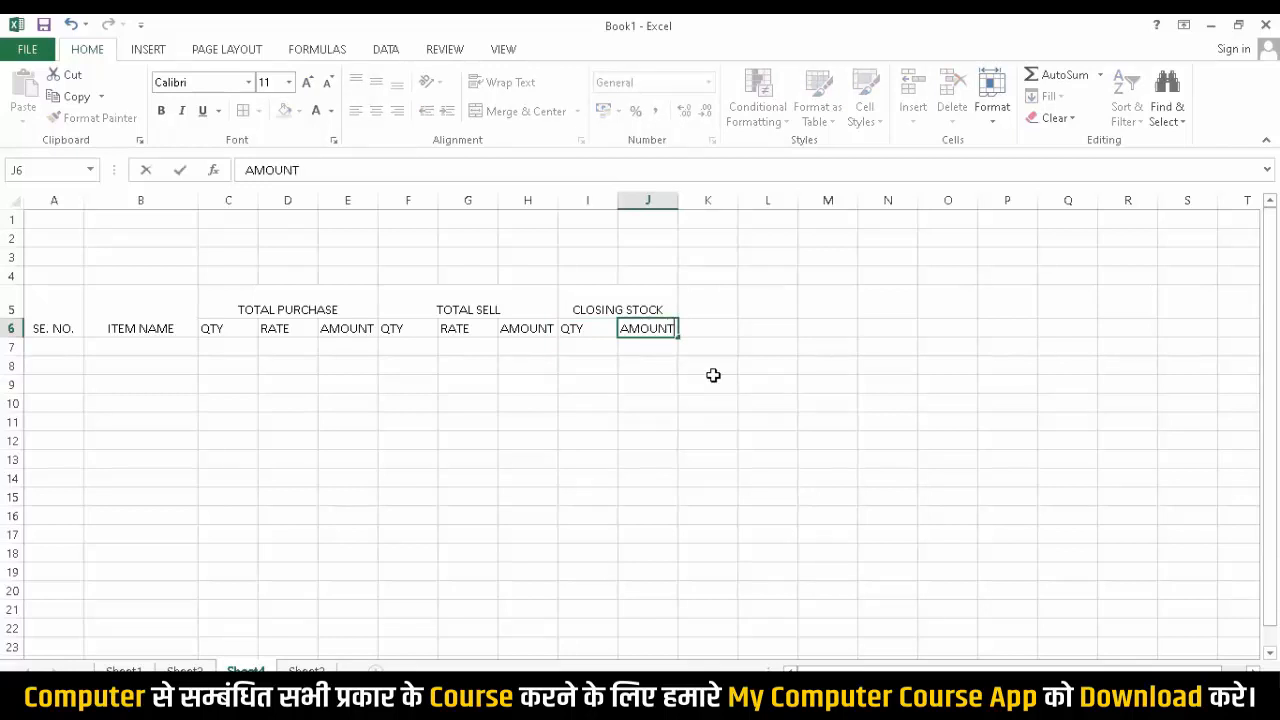
click(500, 420)
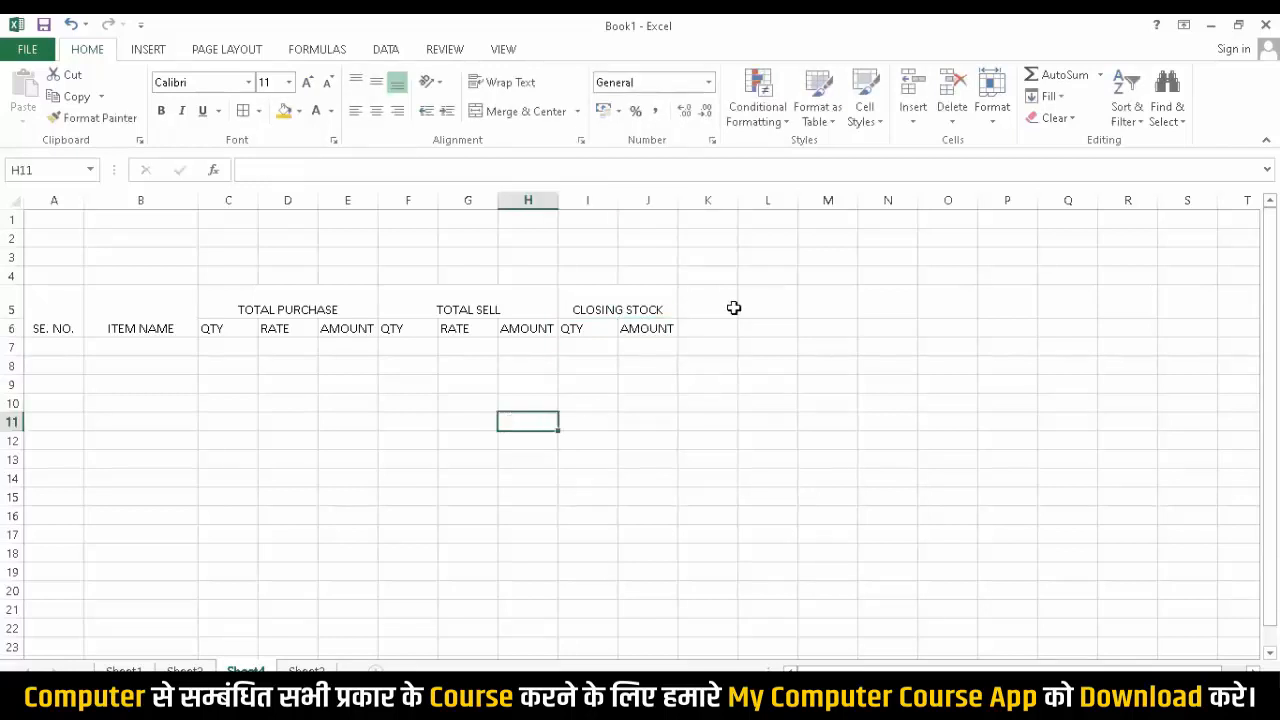
click(719, 300)
drag(717, 325, 717, 347)
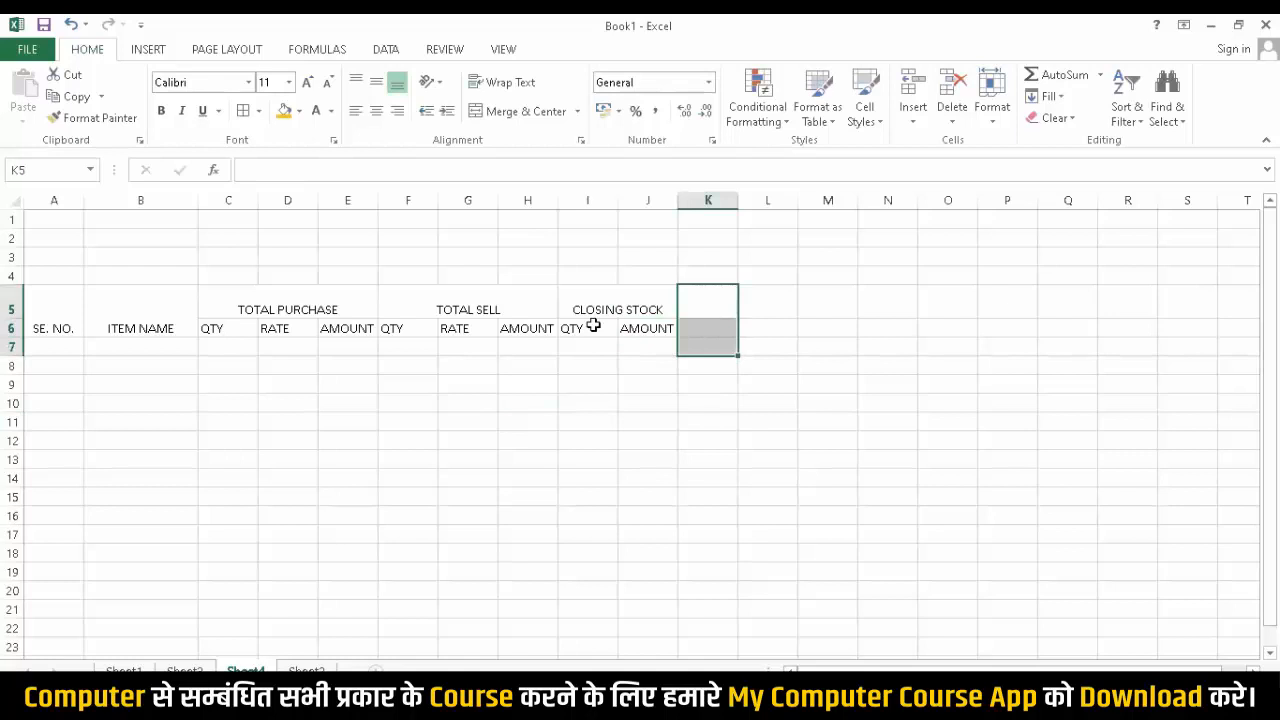
click(510, 111)
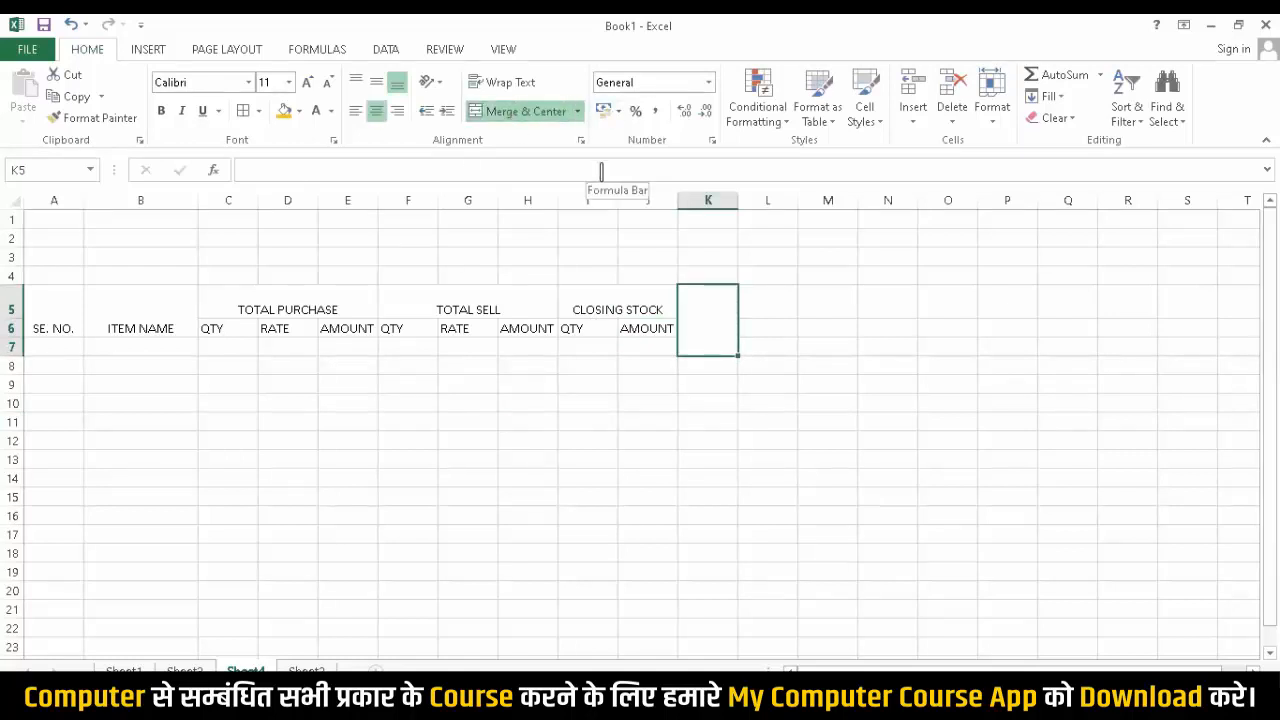
key(ctrl+z)
Merge and center cells K5:K6 and enter the heading PROFIT AND LOSS.
drag(714, 311, 706, 329)
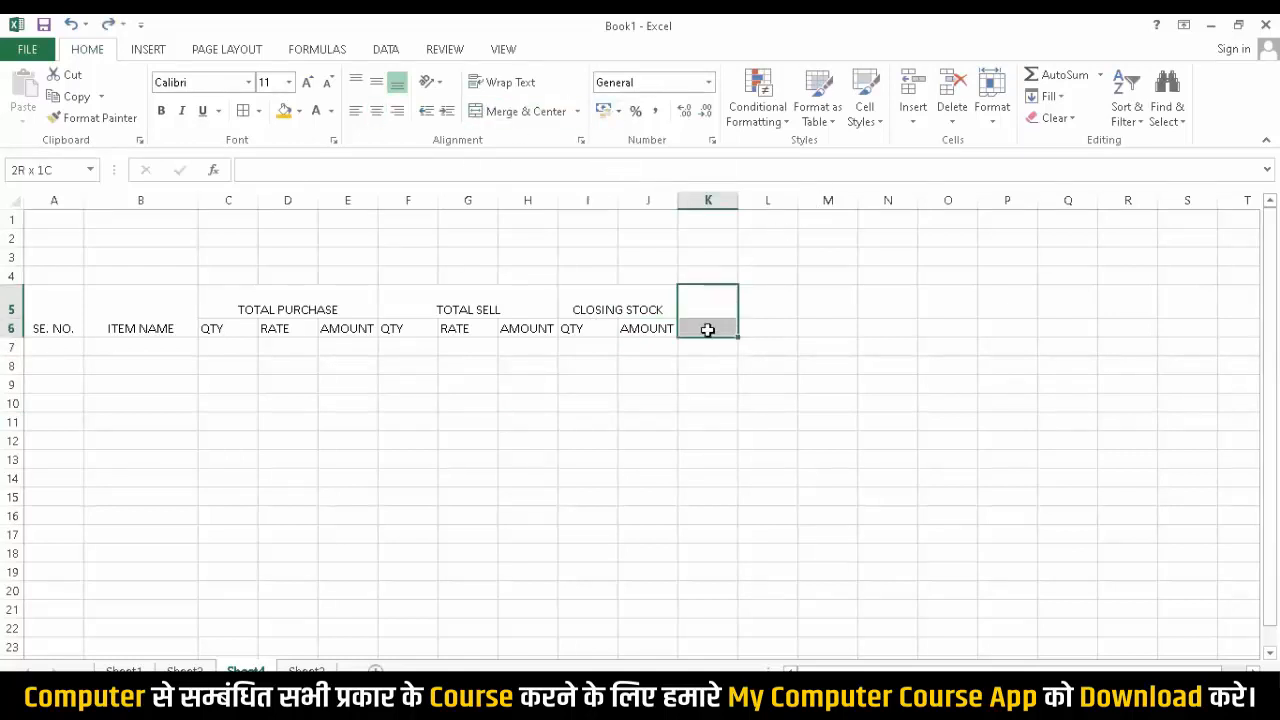
click(536, 116)
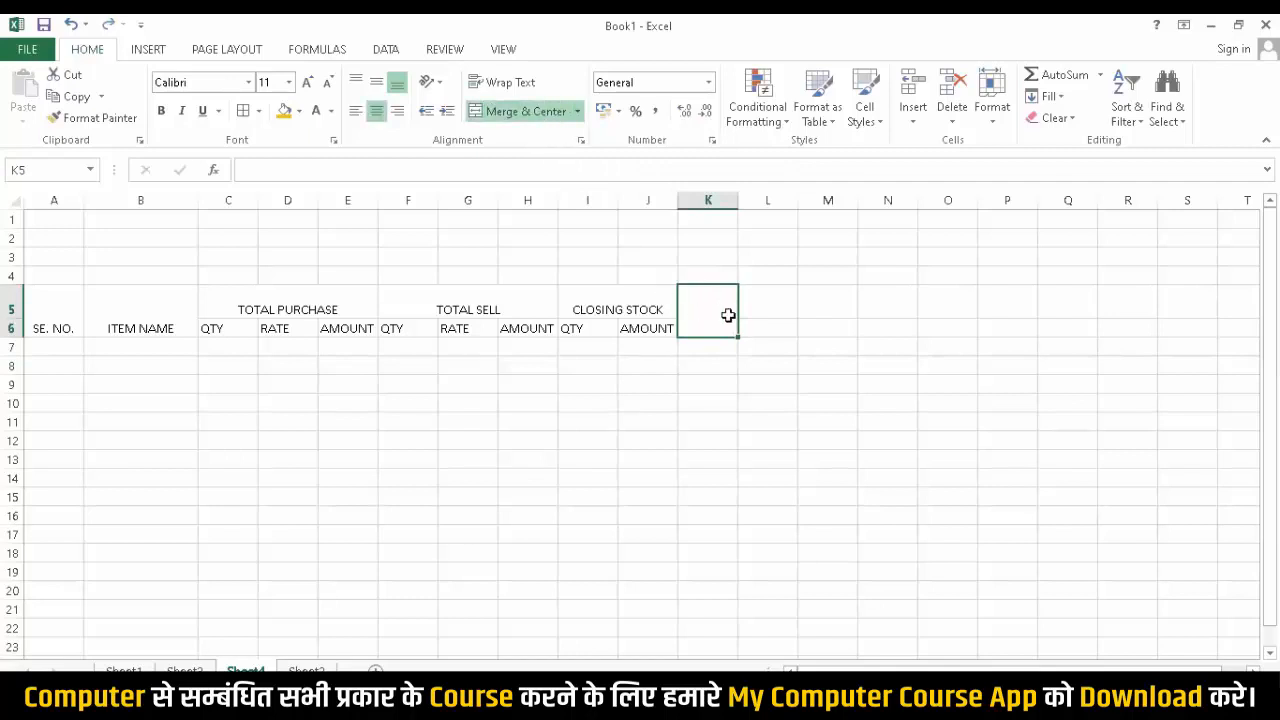
text(P)
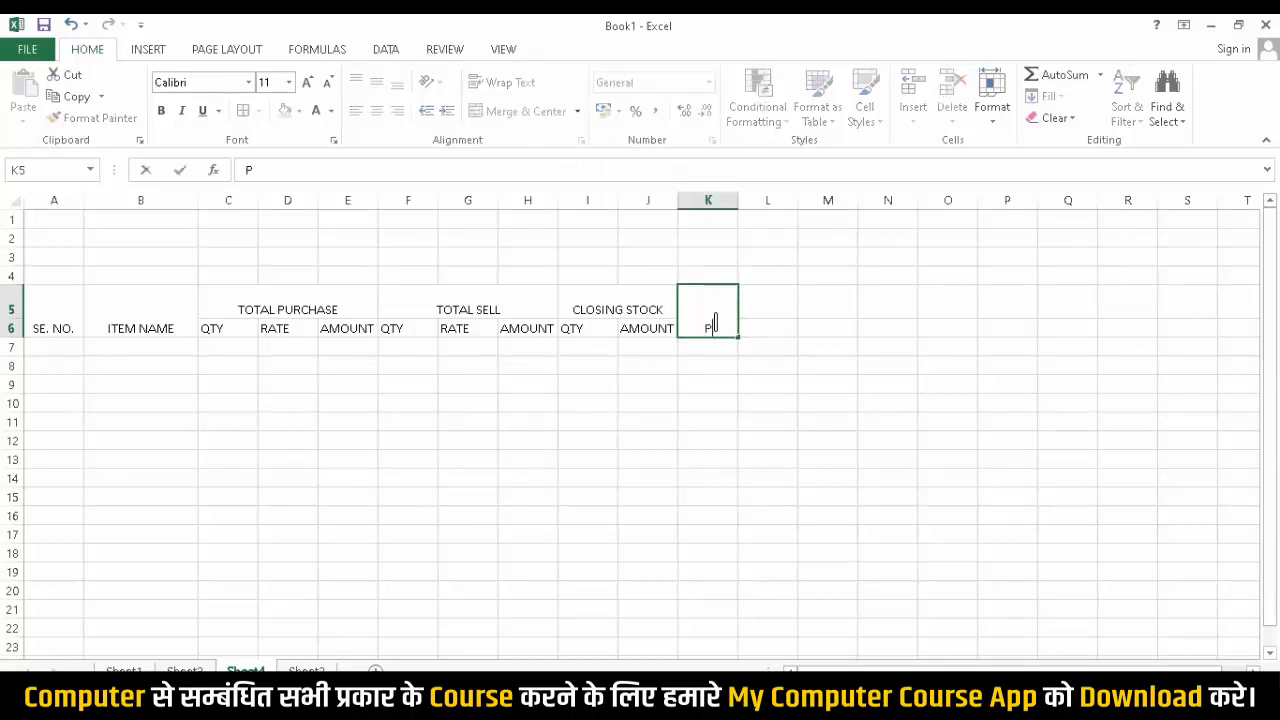
text(ROFIT ANDB)
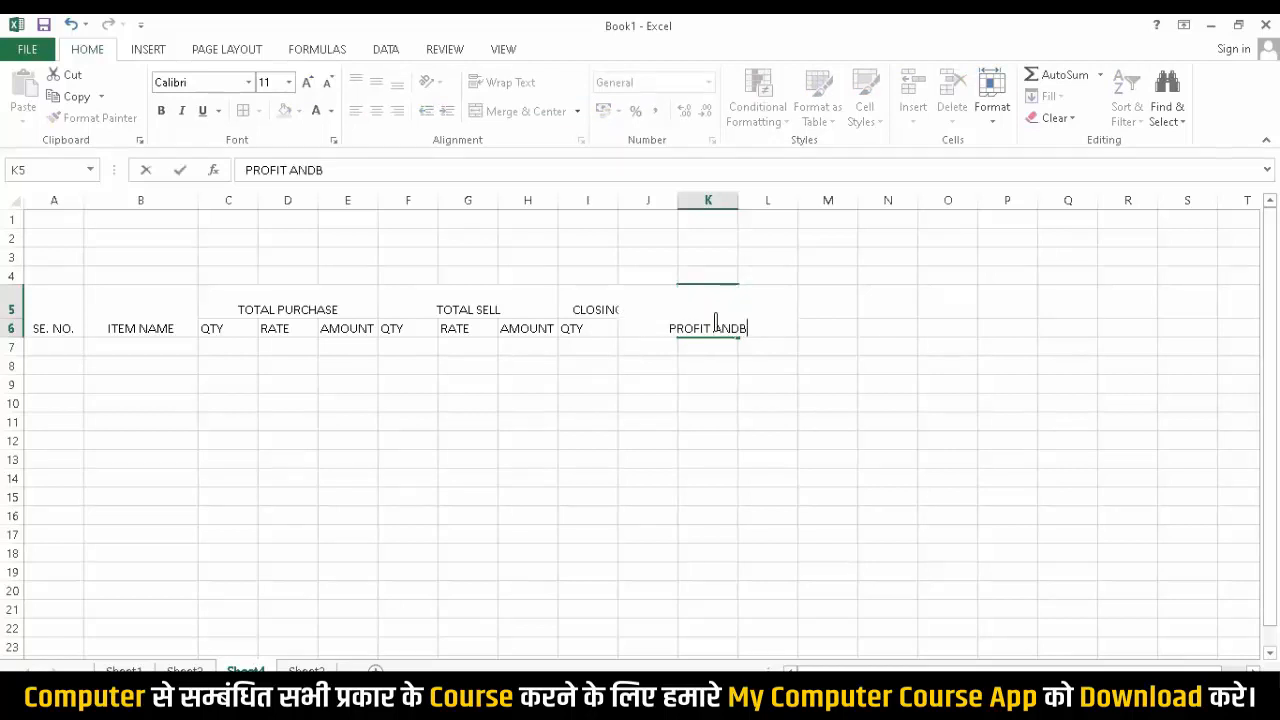
key(BackSpace)
text(LOSS)
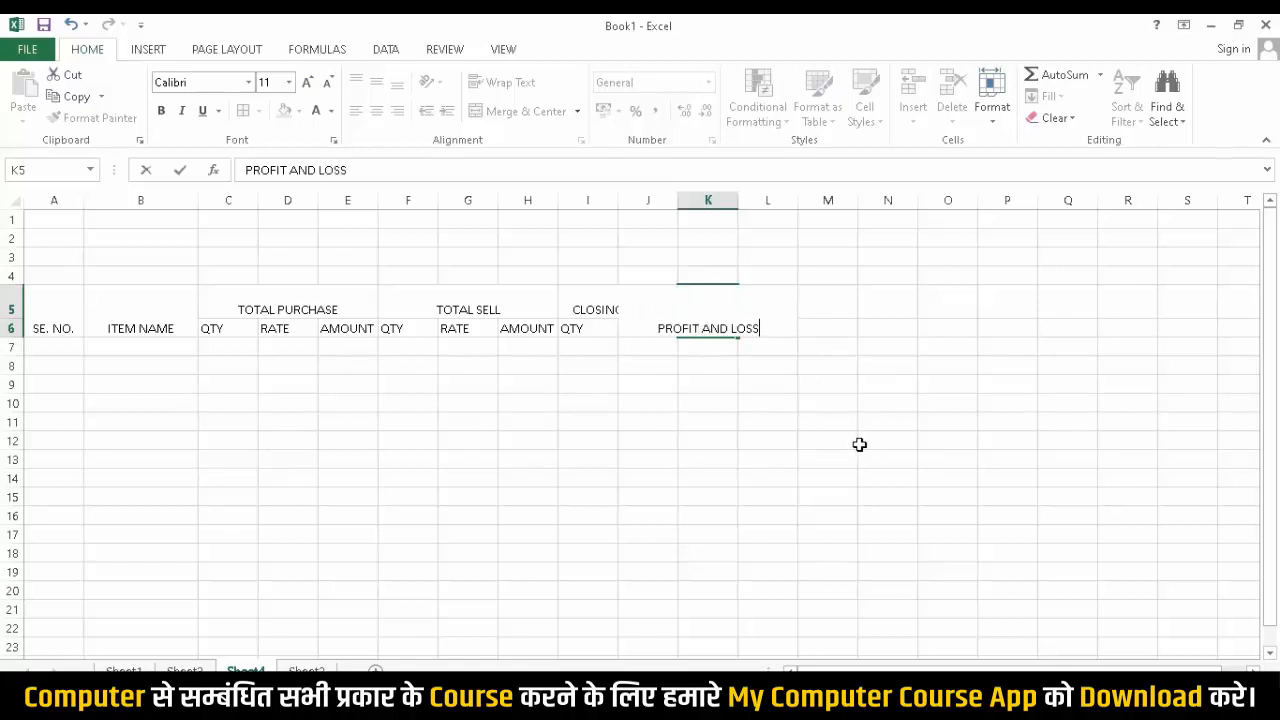
click(720, 352)
Make all headings in A5:K6 bold and increase their font size to 18.
drag(57, 320, 701, 323)
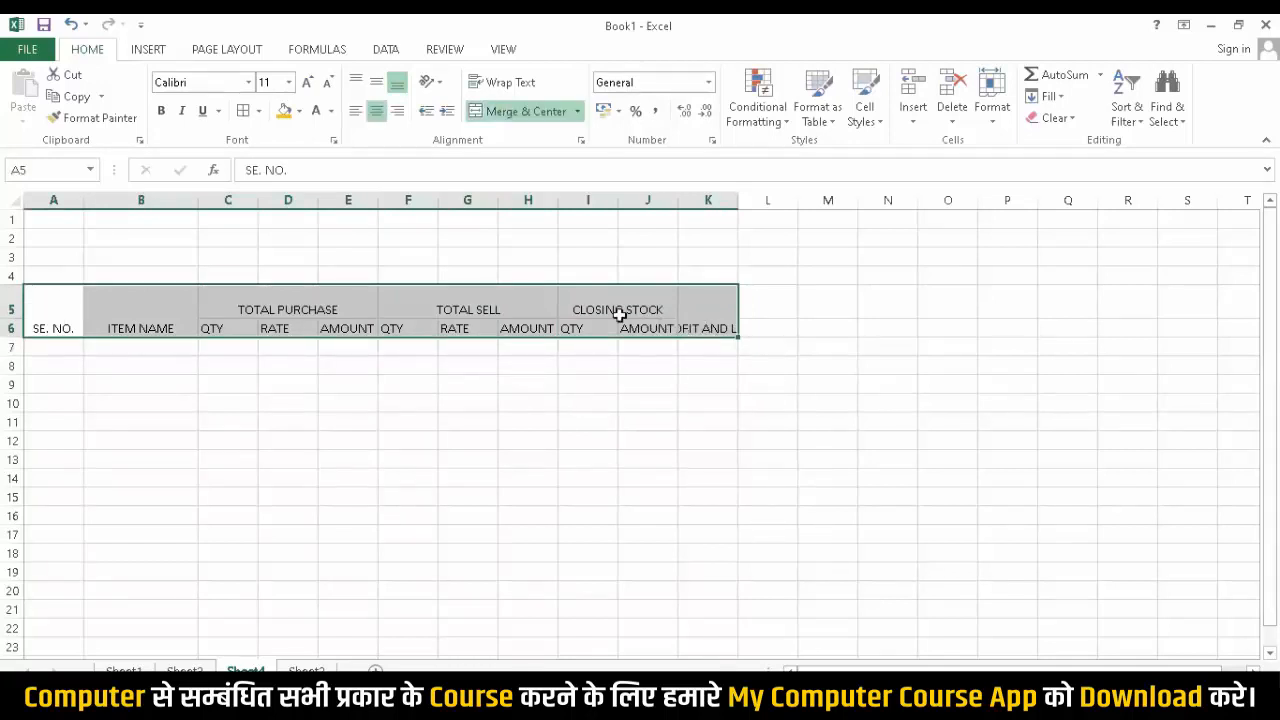
click(162, 113)
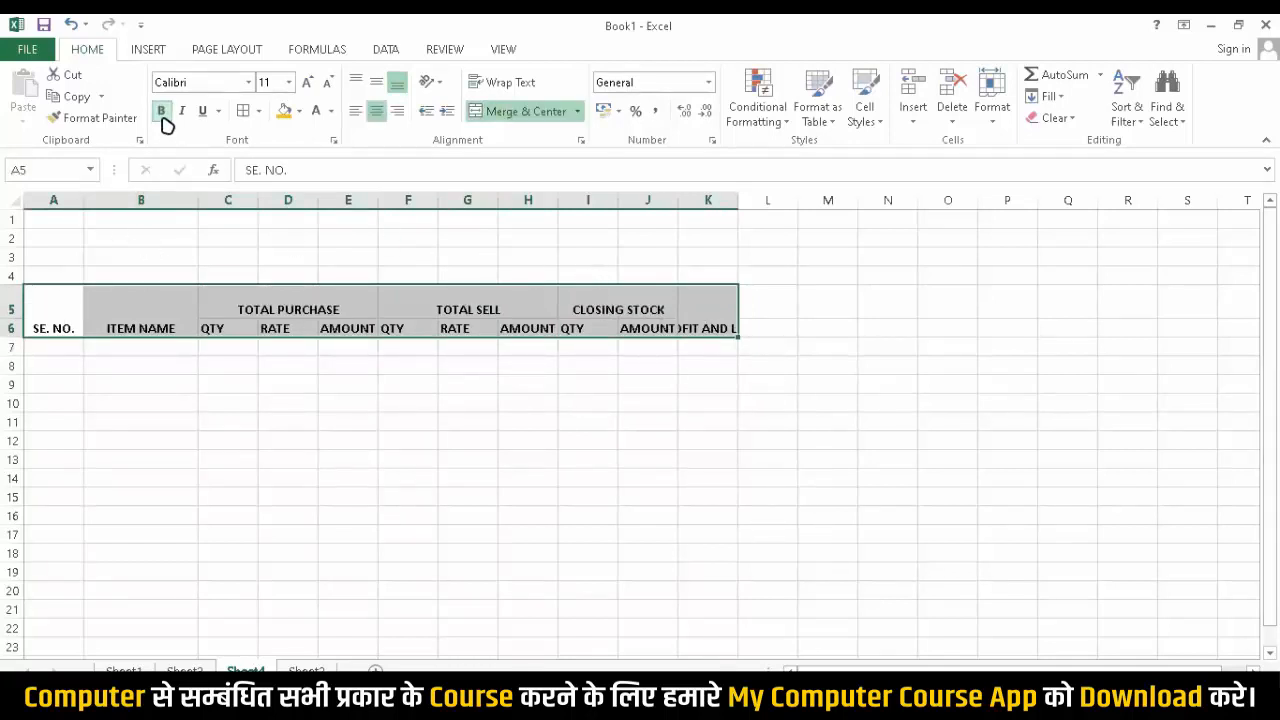
click(309, 84)
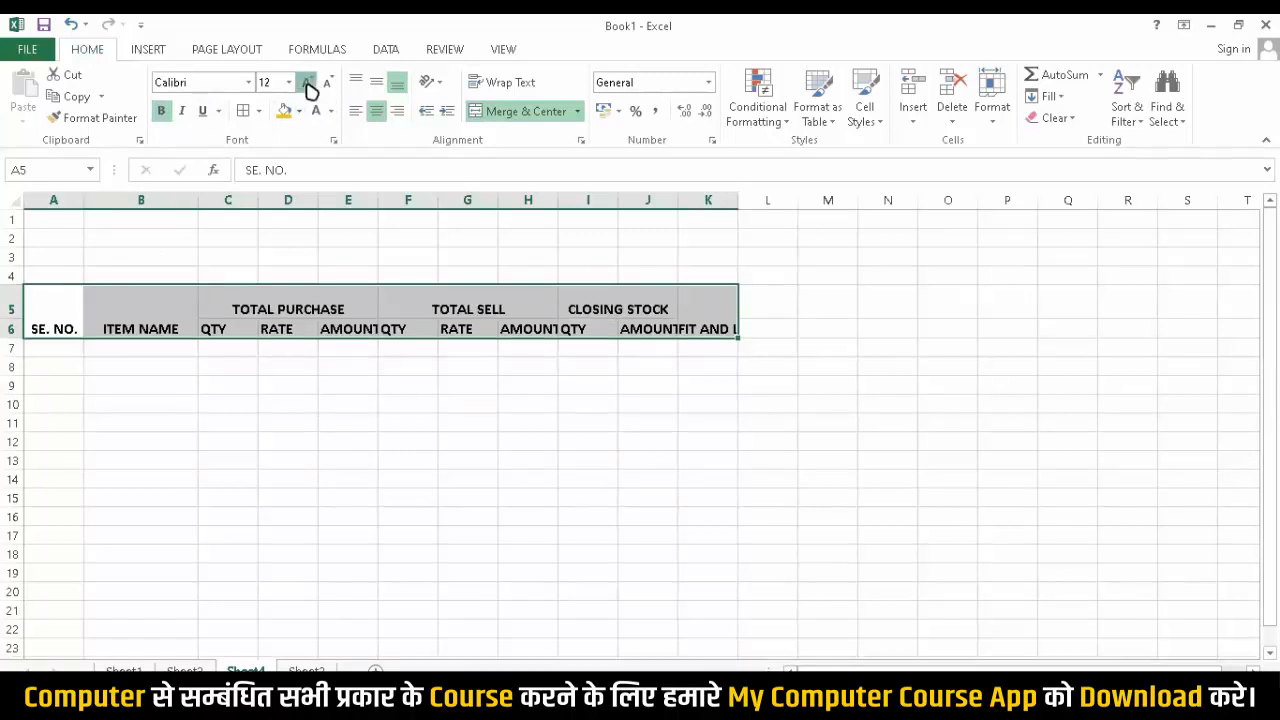
click(309, 84)
click(309, 84)
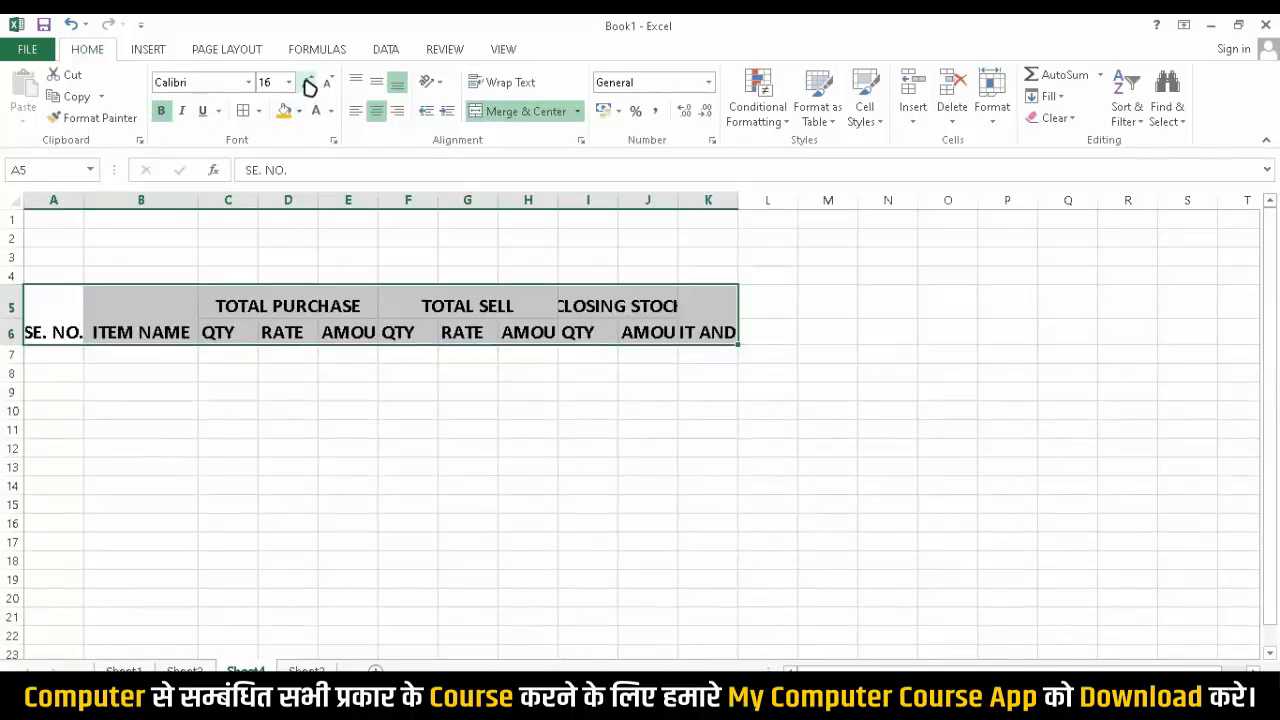
click(309, 84)
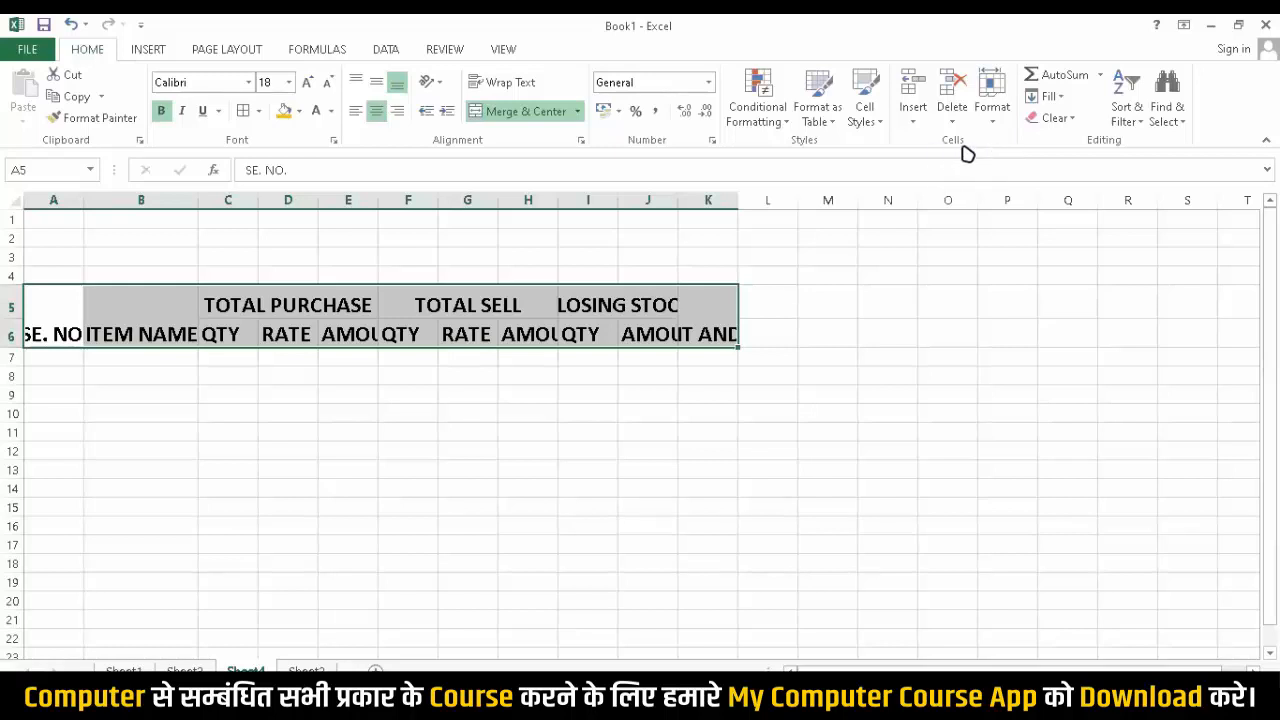
Autofit the height of heading rows 5 and 6 and widen the RATE, AMOUNT and PROFIT AND LOSS columns to fit their headings.
click(997, 126)
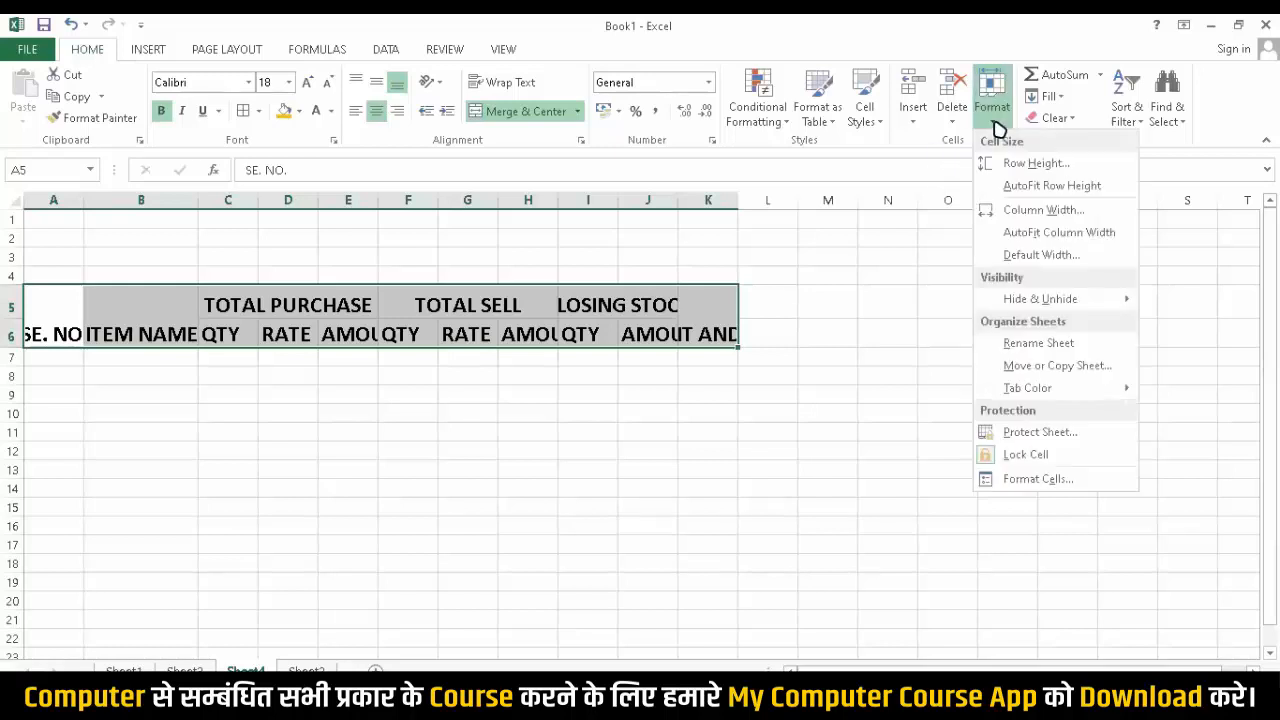
click(1045, 185)
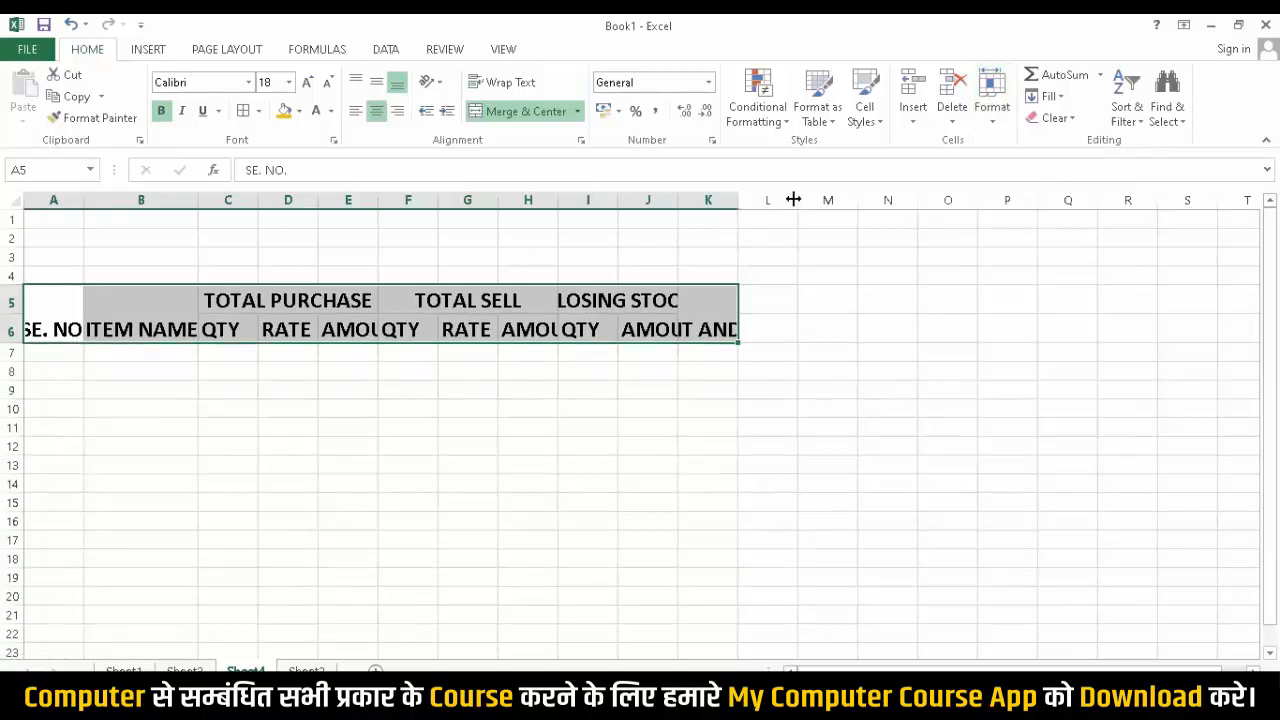
click(55, 350)
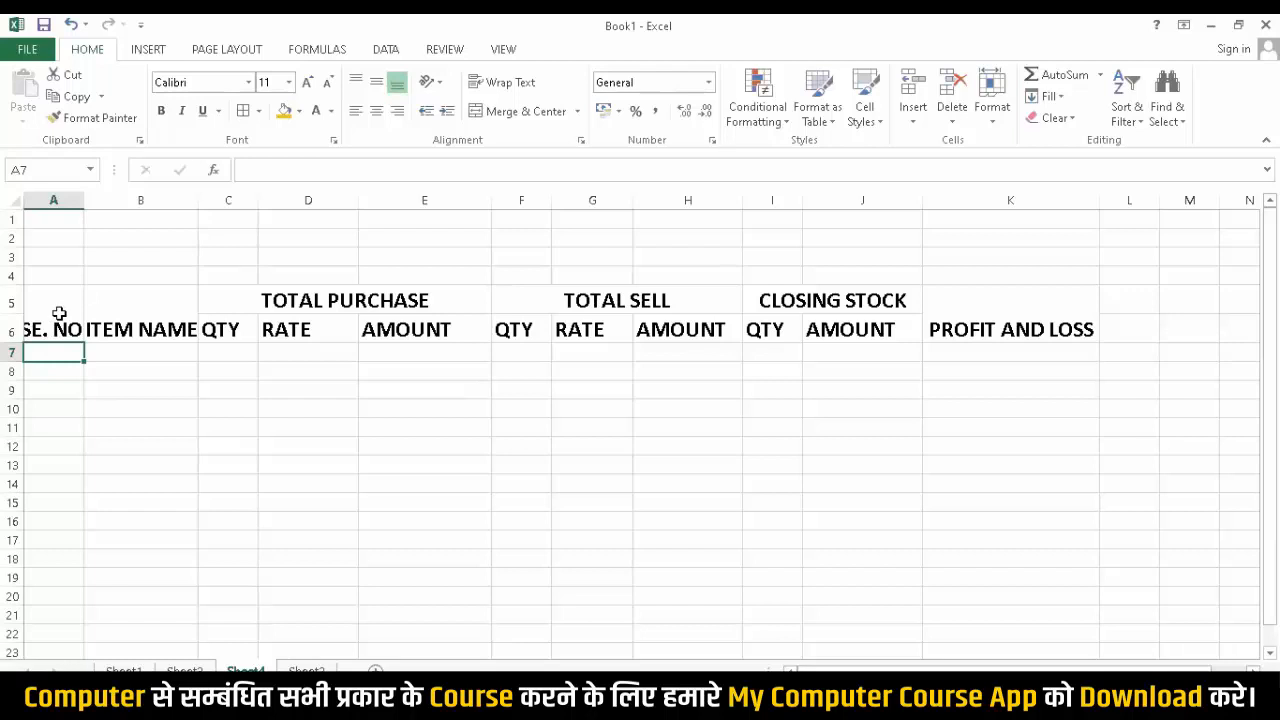
Vertically center the headings in A5:K6 with Middle Align.
drag(59, 314, 993, 339)
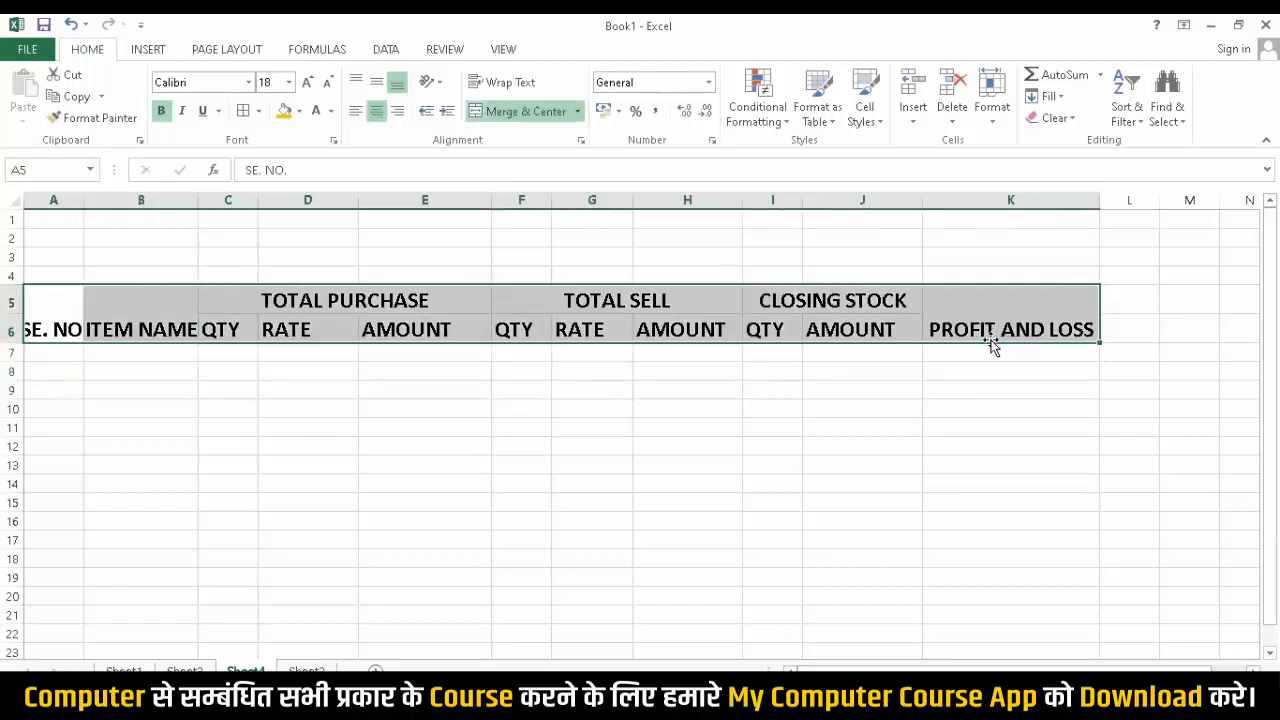
click(376, 82)
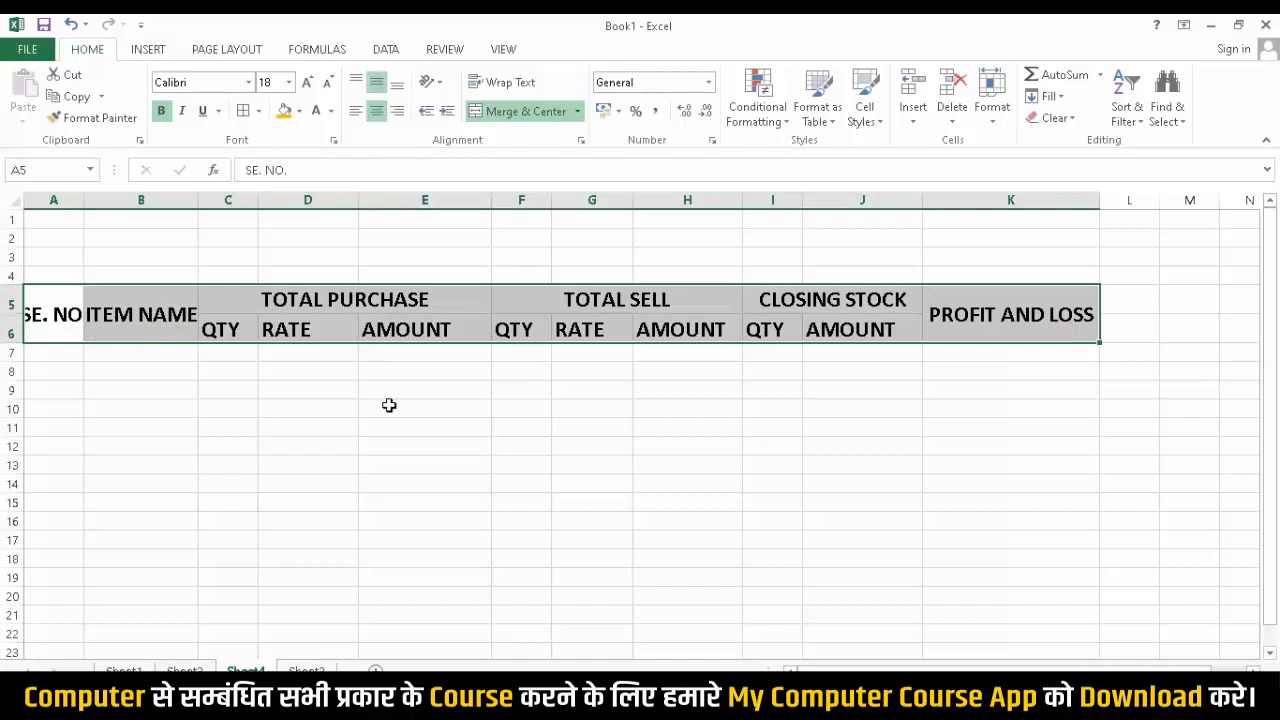
click(443, 479)
Enter 1 in A7 and fill it down to A16 as a series numbering the rows 1 to 10.
click(51, 360)
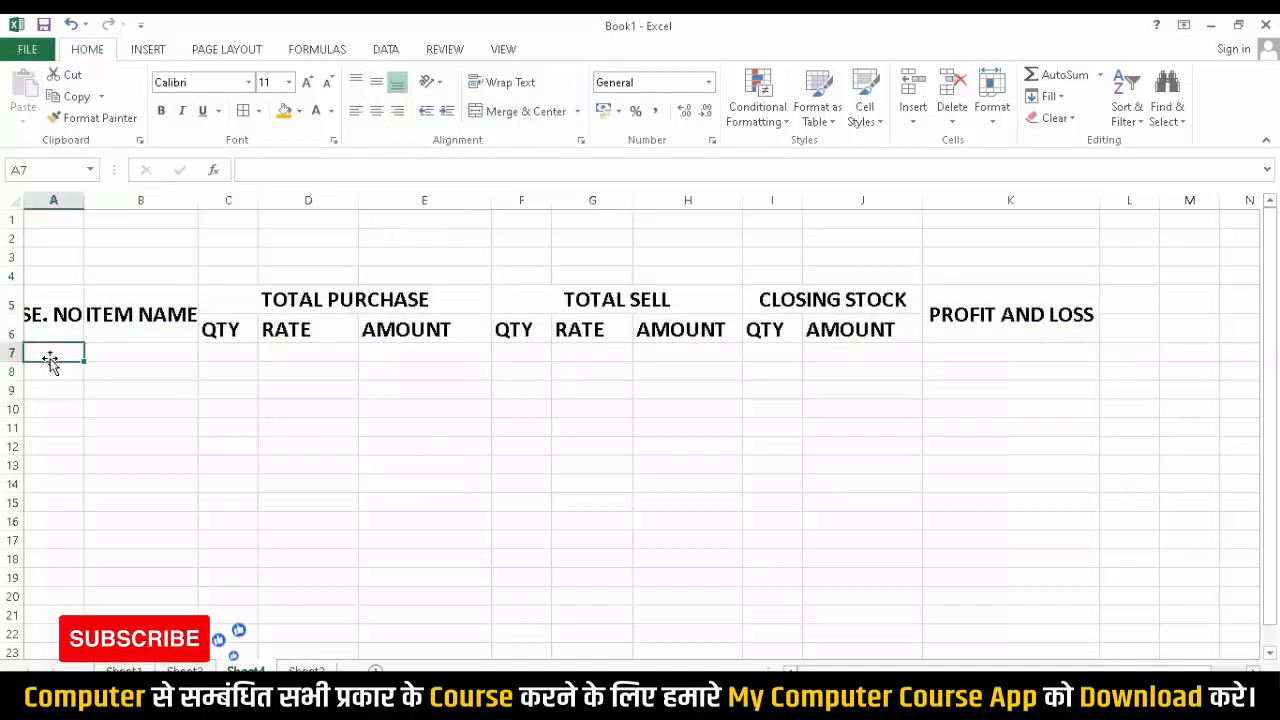
text(1)
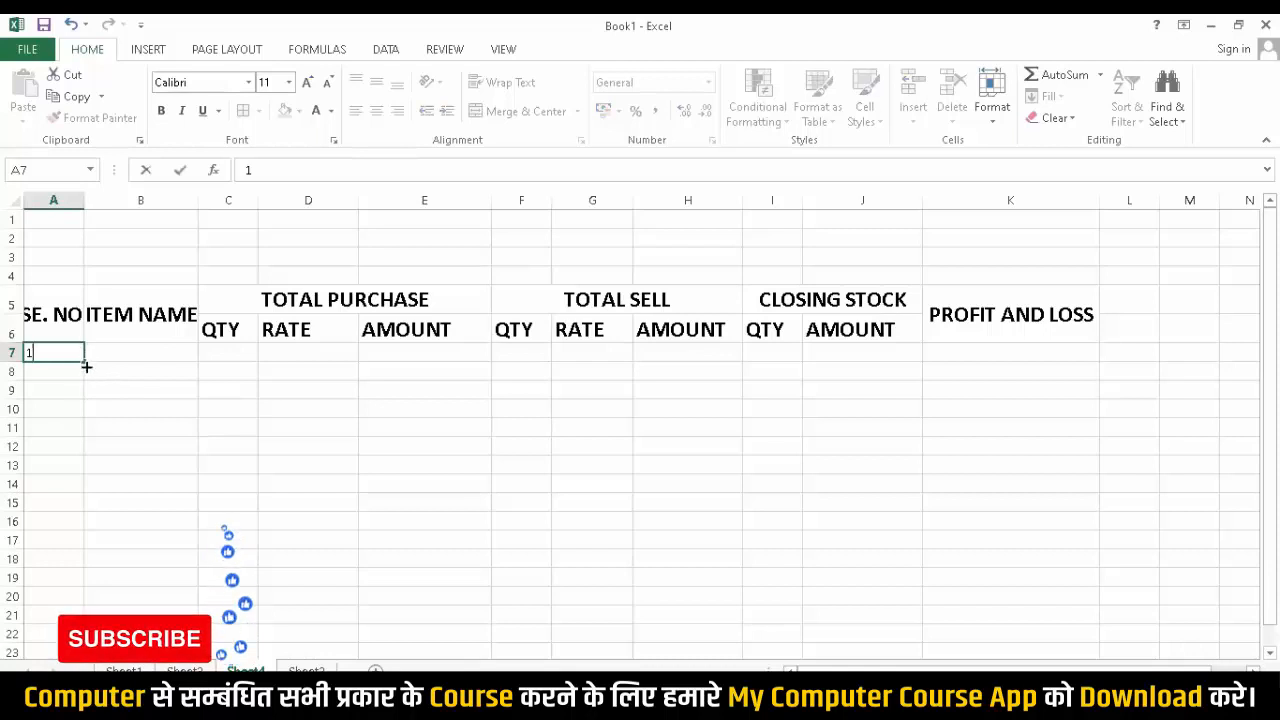
key(ctrl+Return)
drag(85, 363, 93, 524)
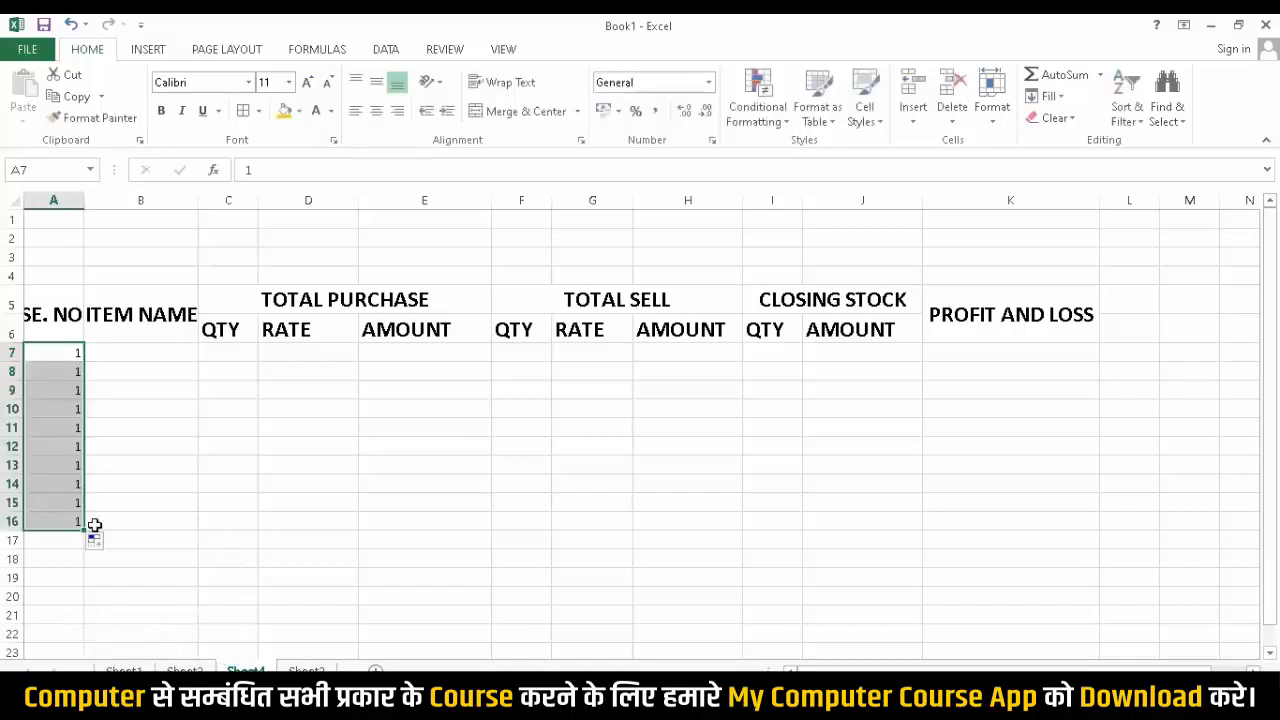
click(108, 545)
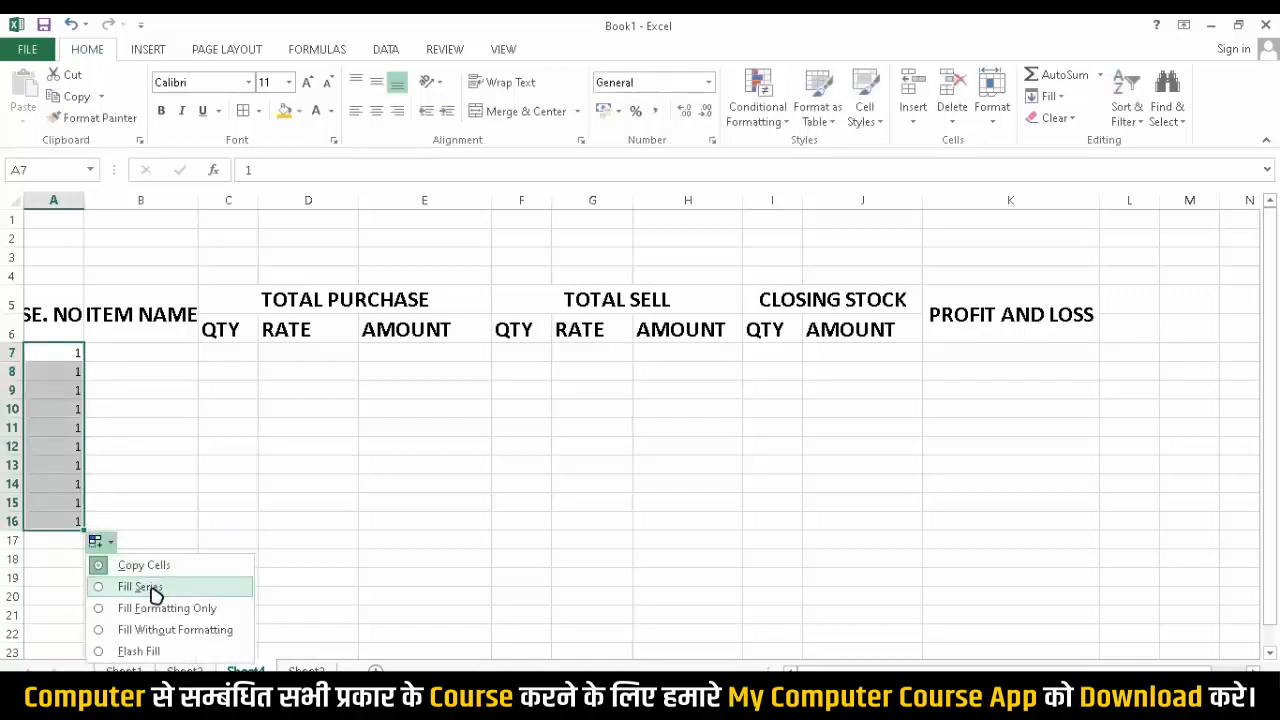
click(145, 589)
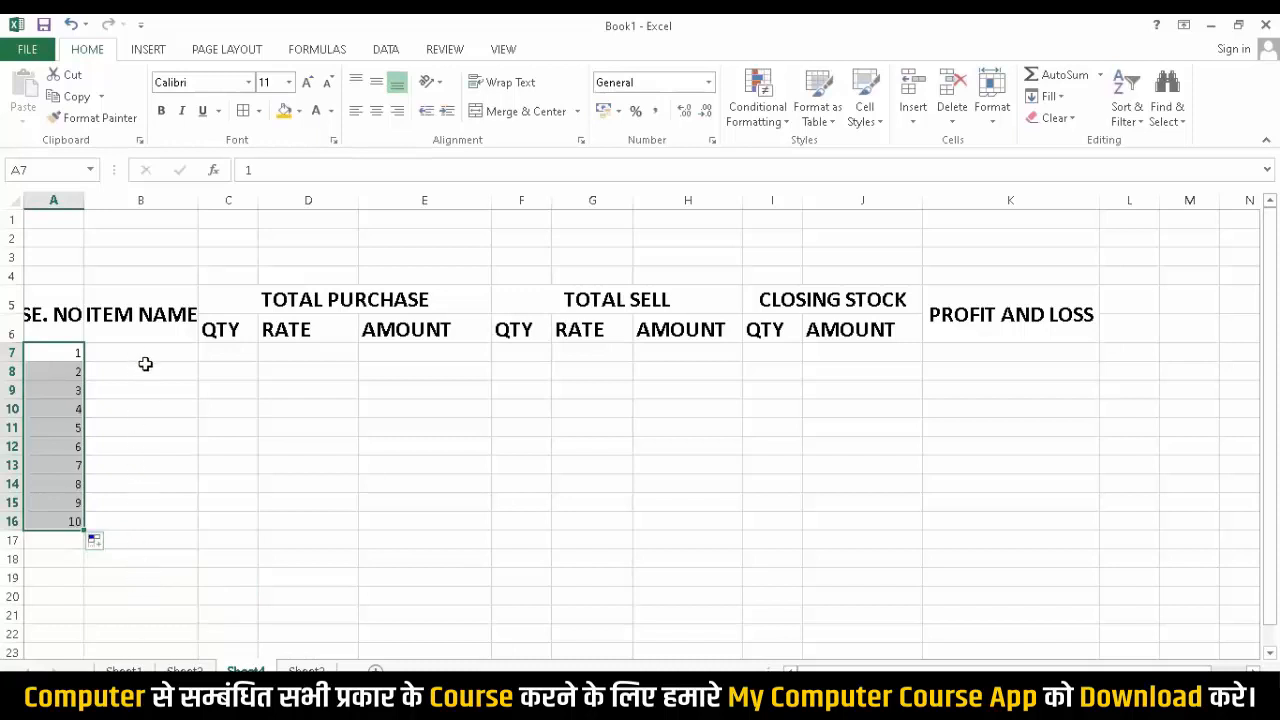
Fill the SE. NO. and ITEM NAME heading cells with the standard orange color.
click(54, 293)
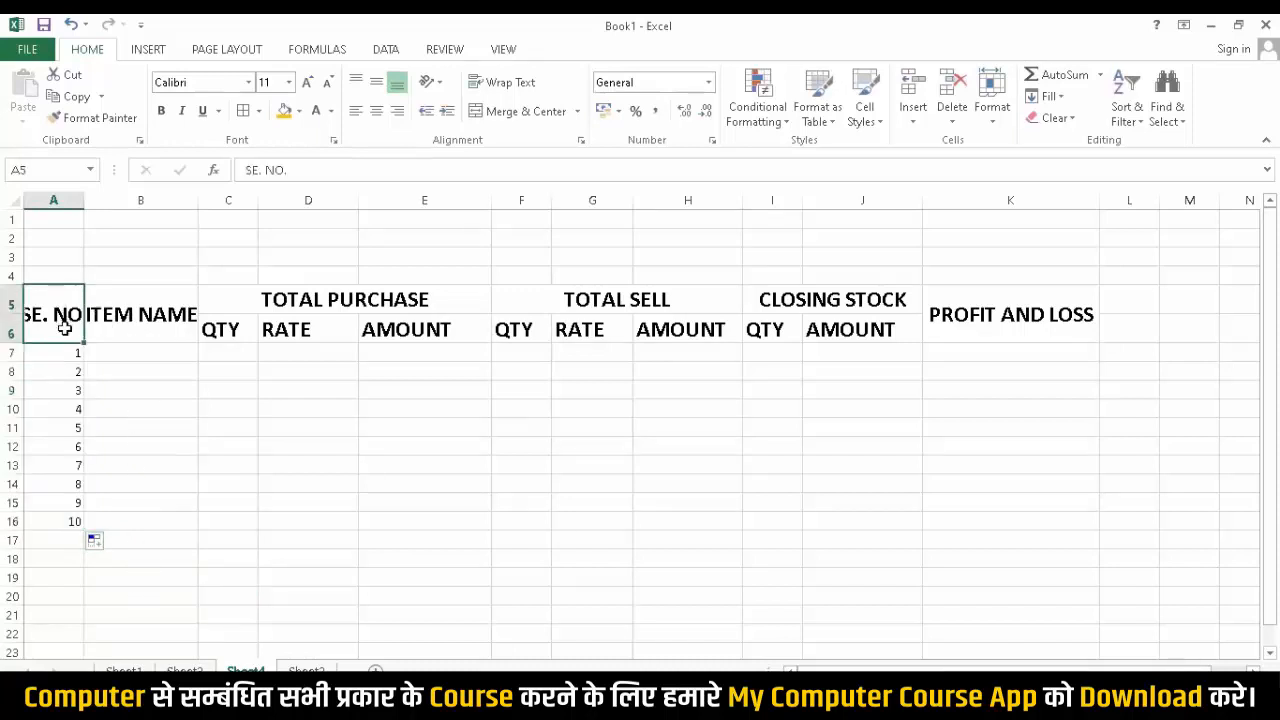
click(299, 111)
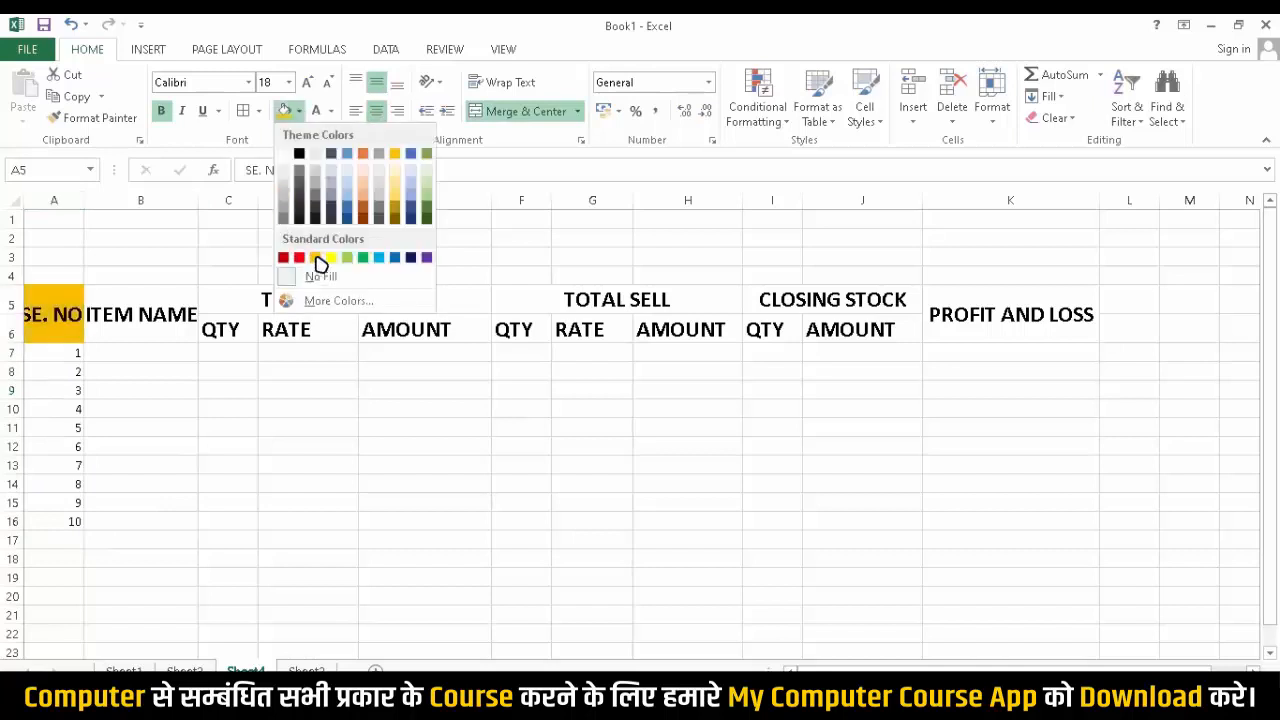
click(320, 259)
click(150, 314)
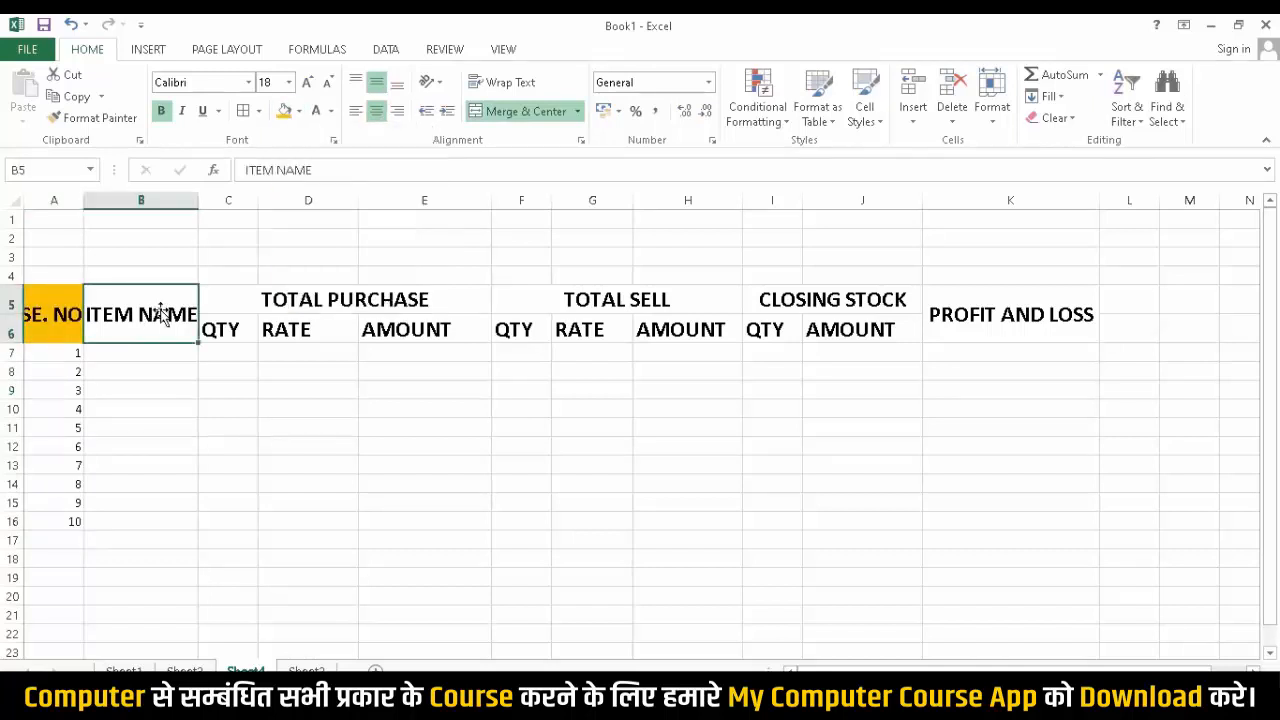
click(285, 111)
Fill the TOTAL PURCHASE heading block C5:E6 with standard green and make its text white.
drag(237, 297, 320, 331)
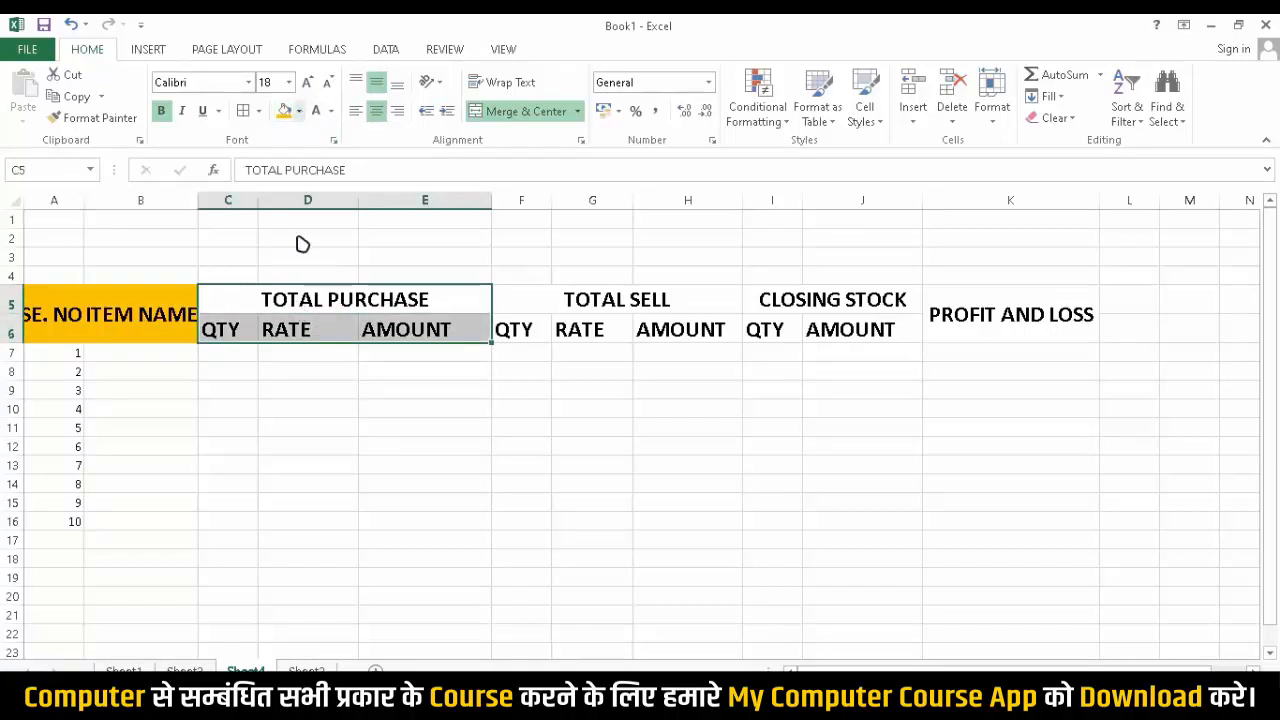
click(299, 111)
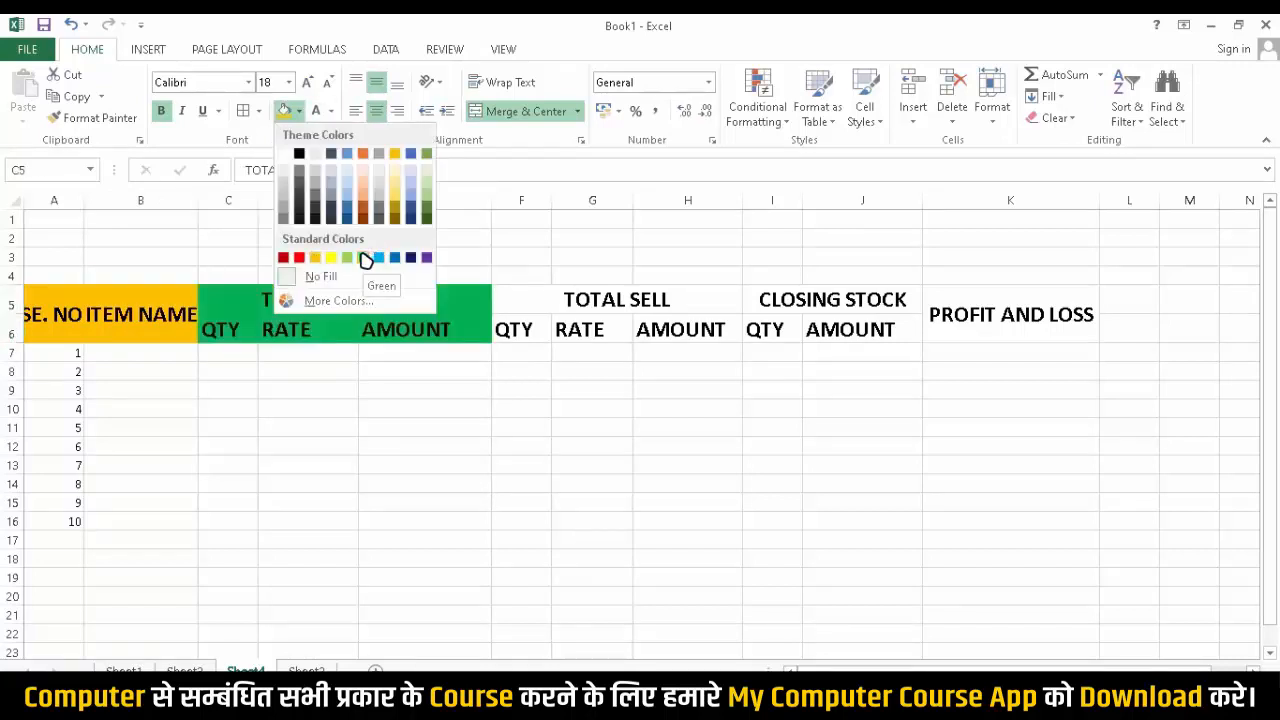
click(369, 259)
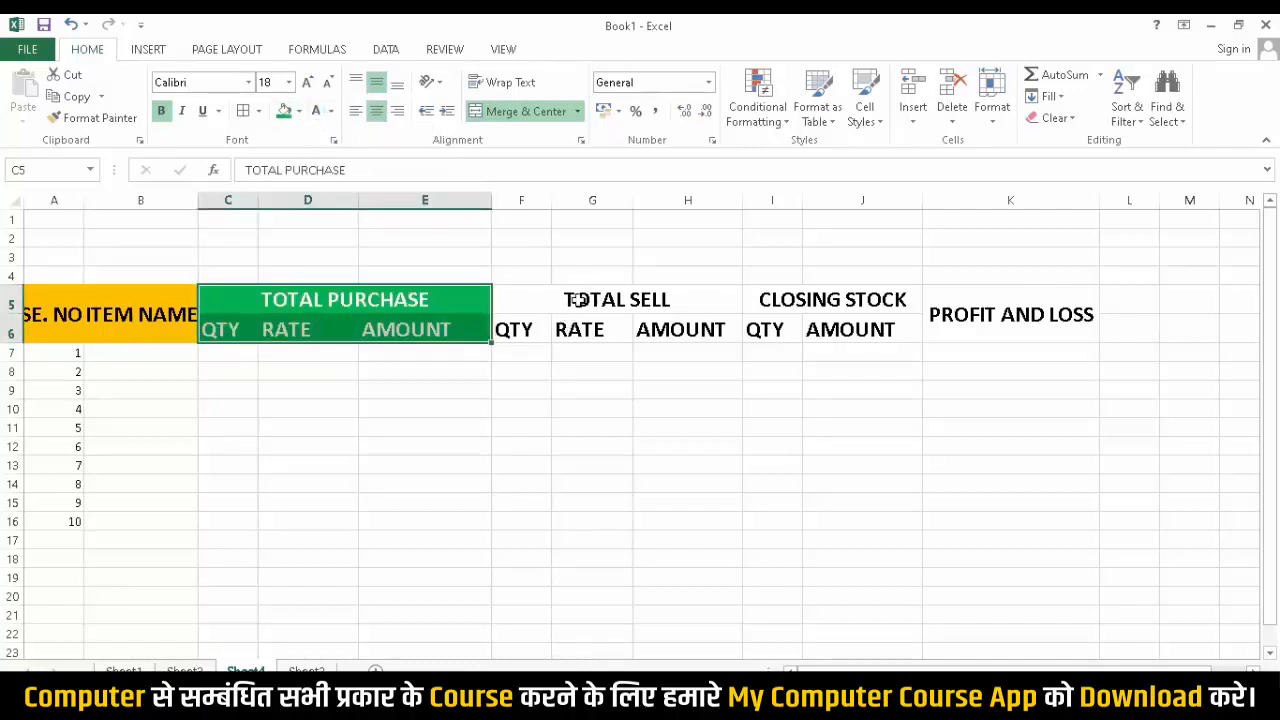
Fill the TOTAL SELL heading block F5:H6 with standard light blue and make its text white.
drag(577, 298, 580, 326)
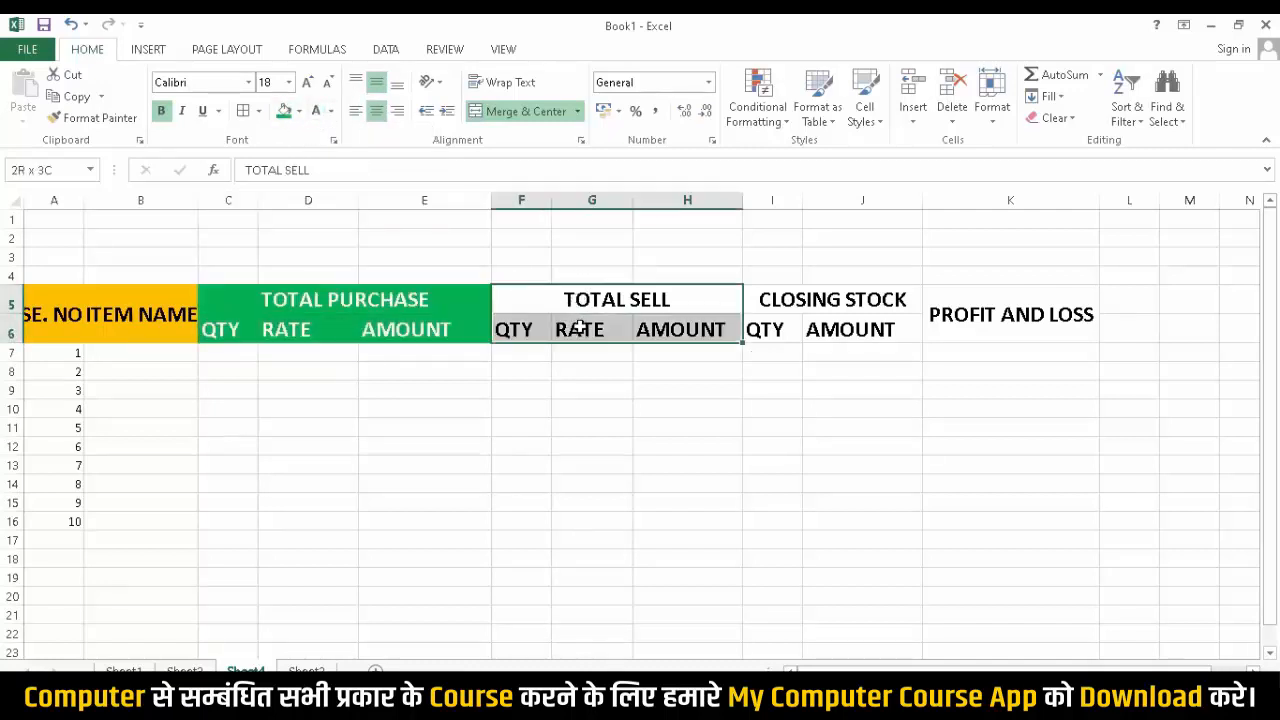
click(301, 111)
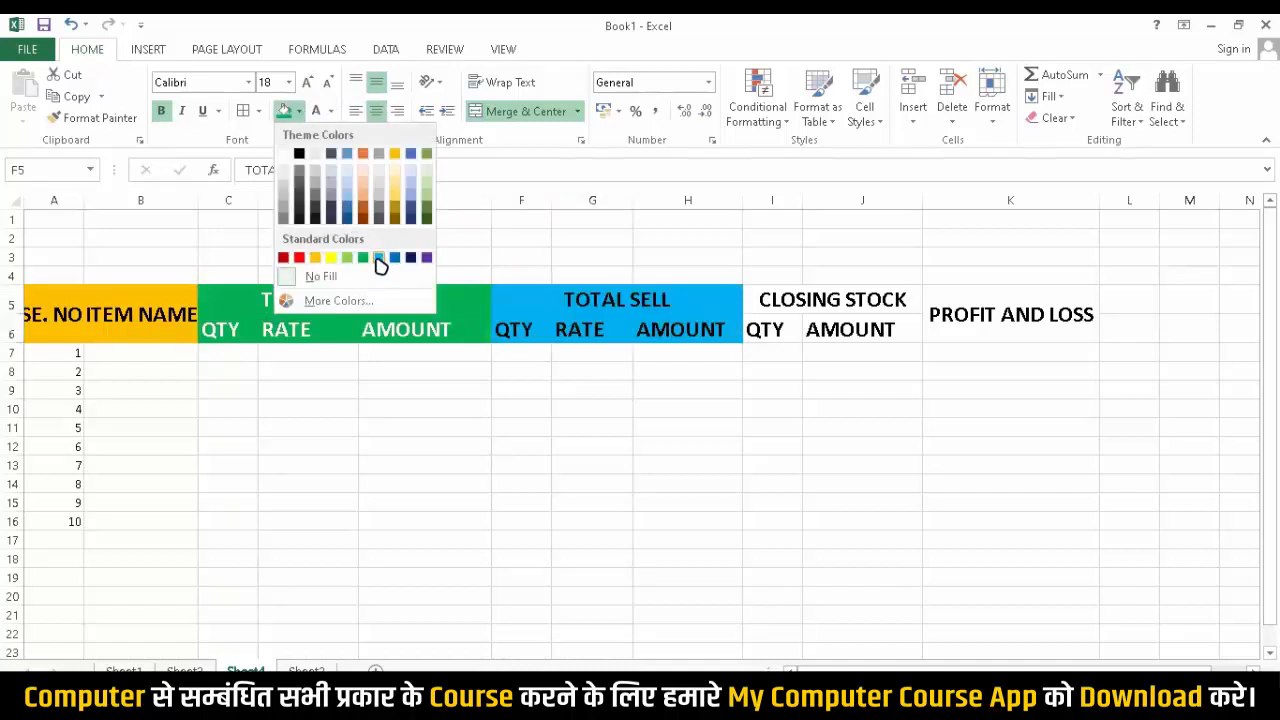
click(378, 259)
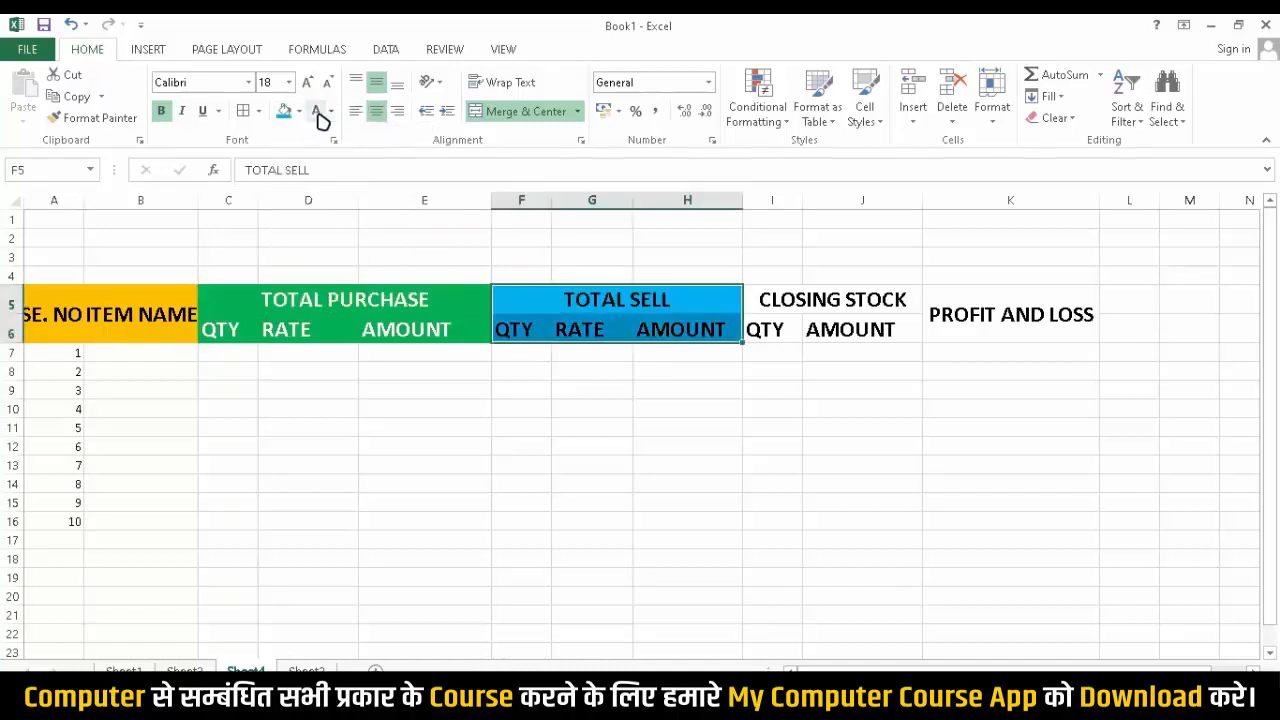
Fill the CLOSING STOCK heading block I5:J6 with standard red and make its text white.
drag(777, 303, 765, 331)
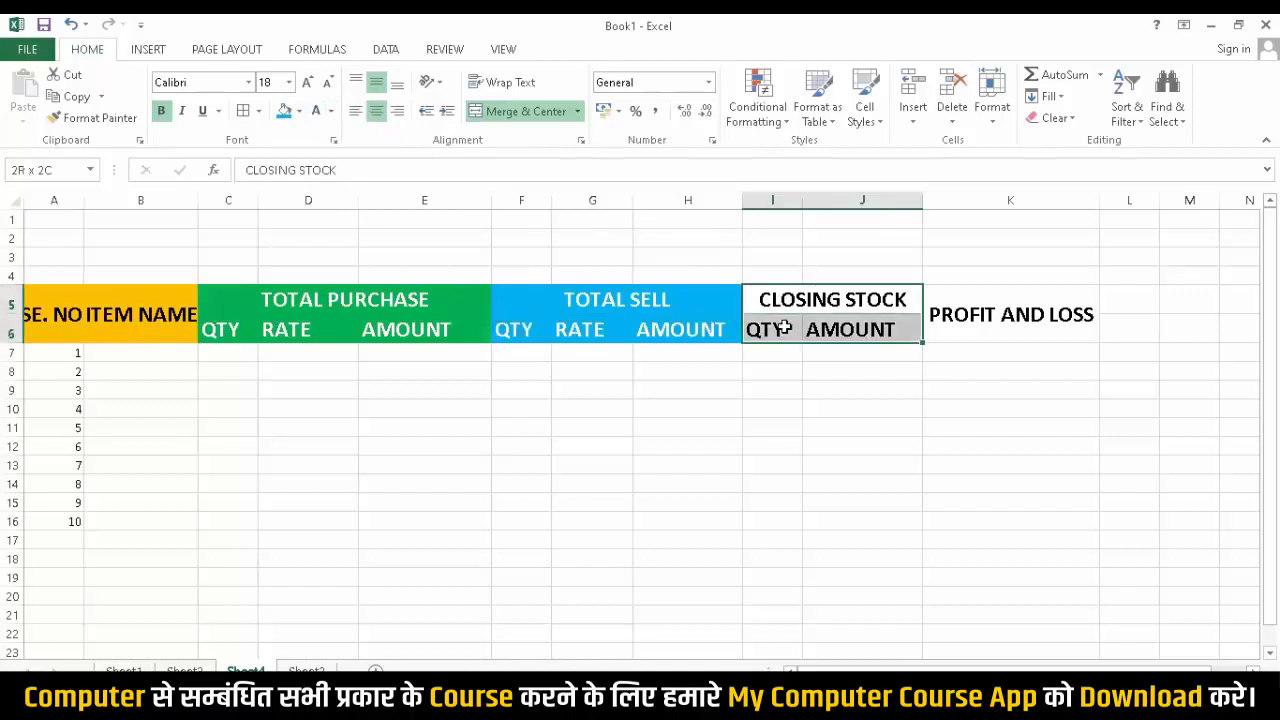
click(299, 112)
click(298, 259)
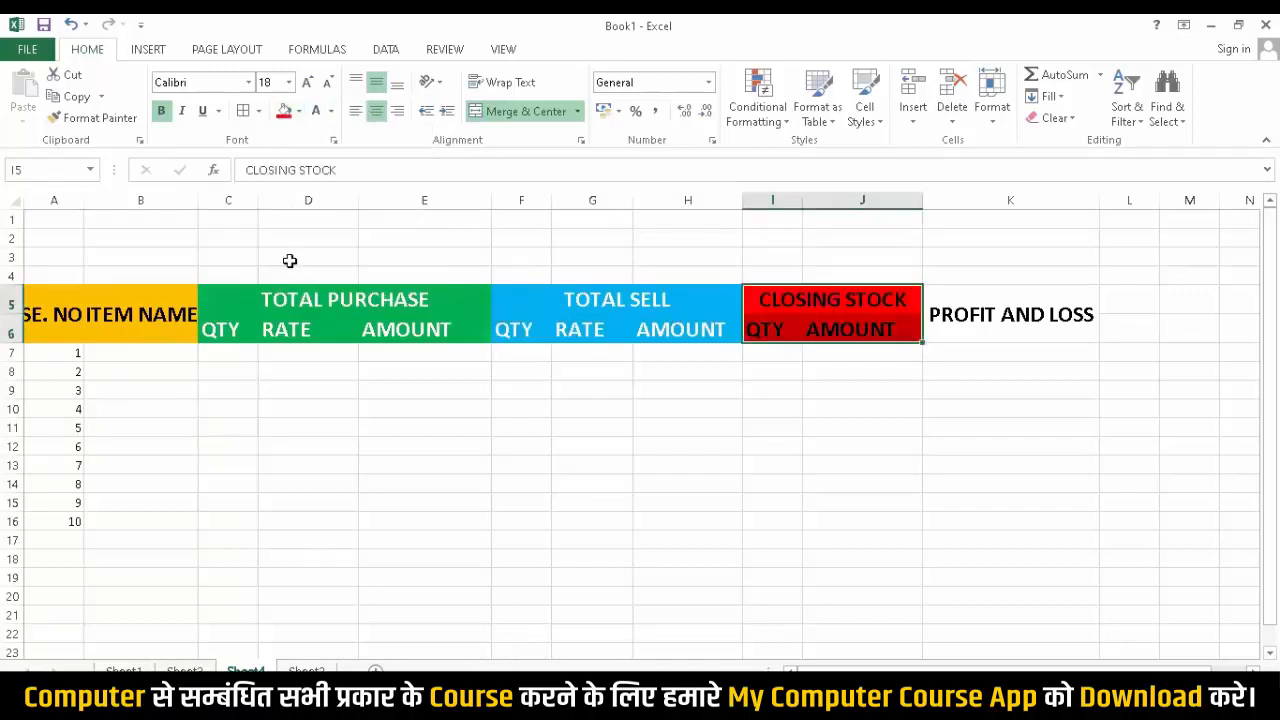
click(315, 113)
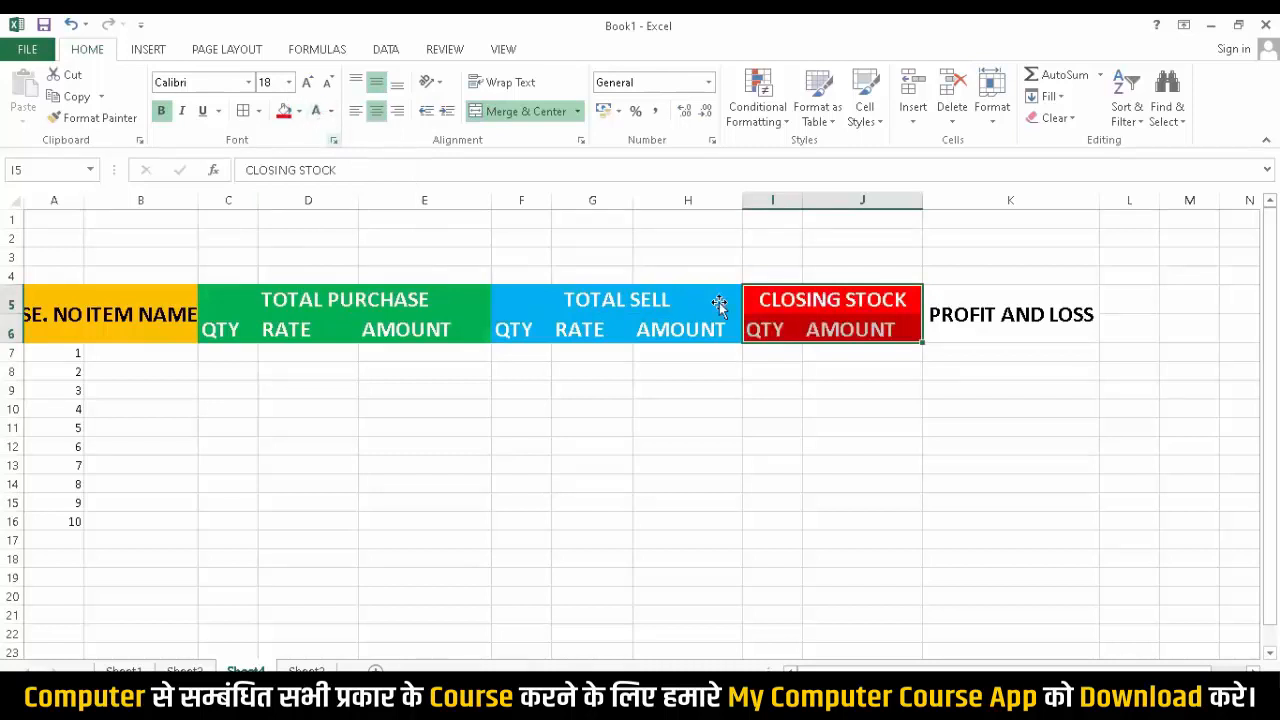
Fill the PROFIT AND LOSS heading cell with standard orange and make its text white.
click(1008, 292)
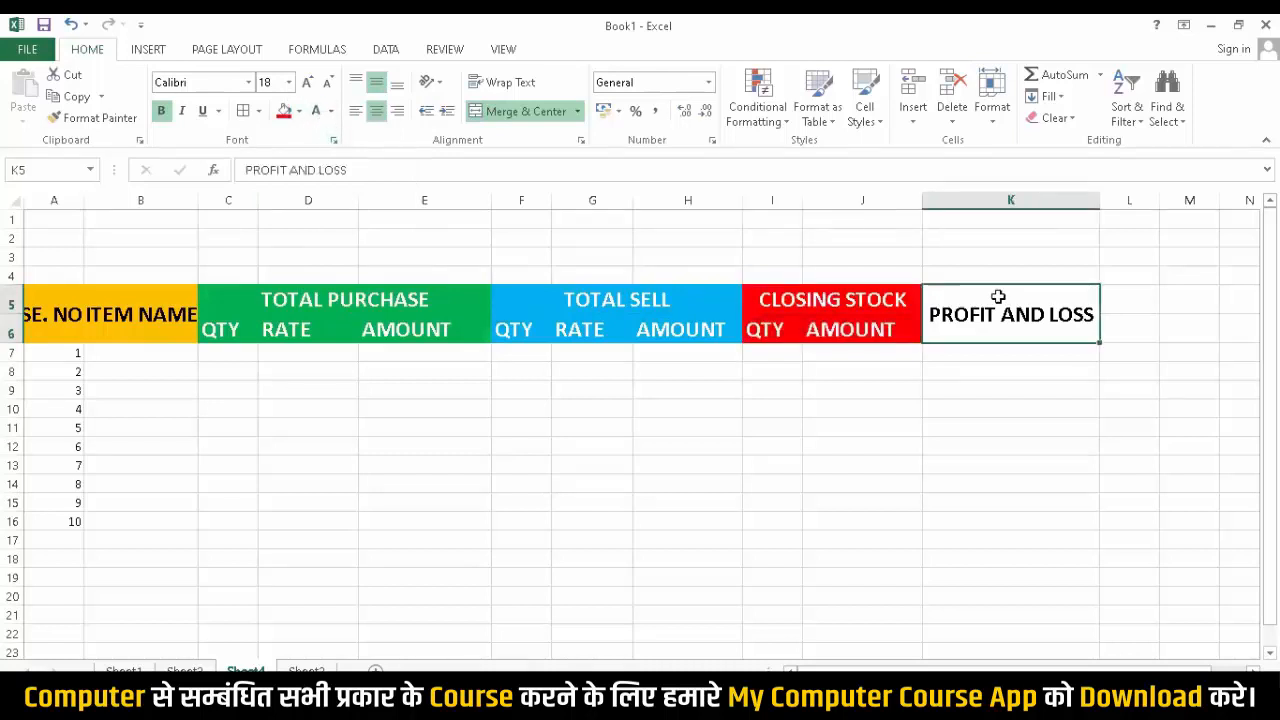
click(300, 111)
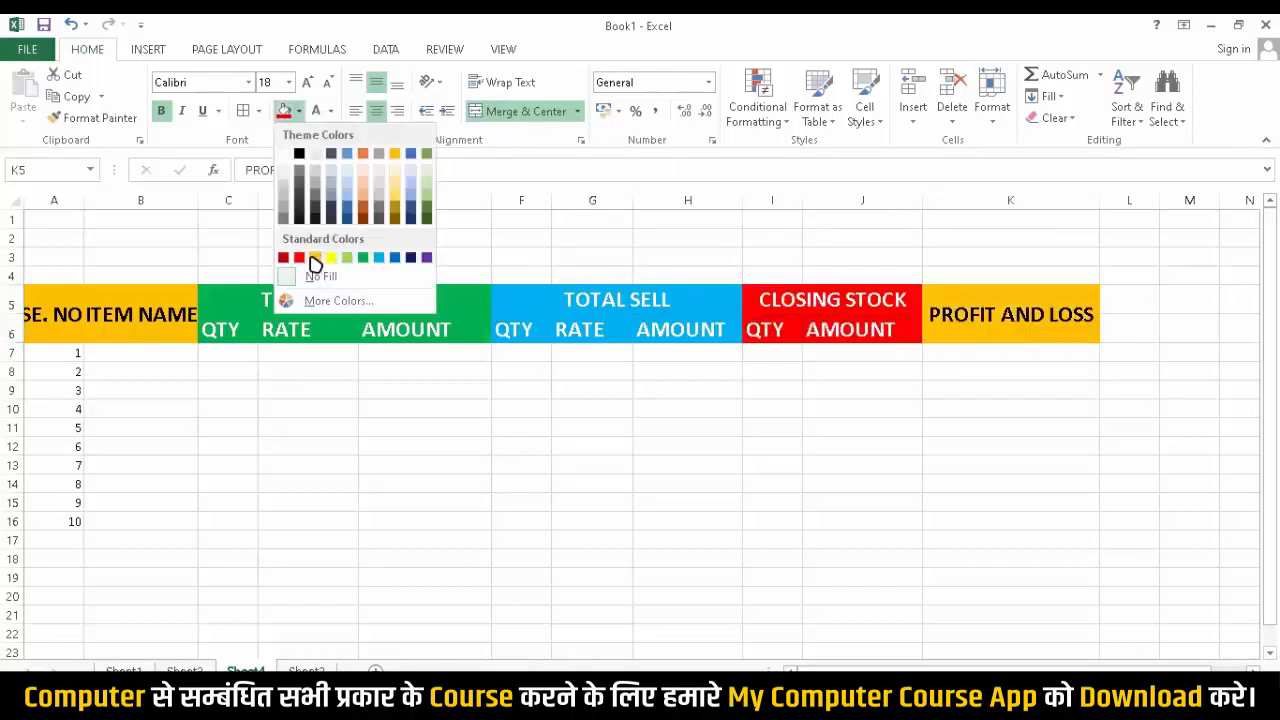
click(316, 258)
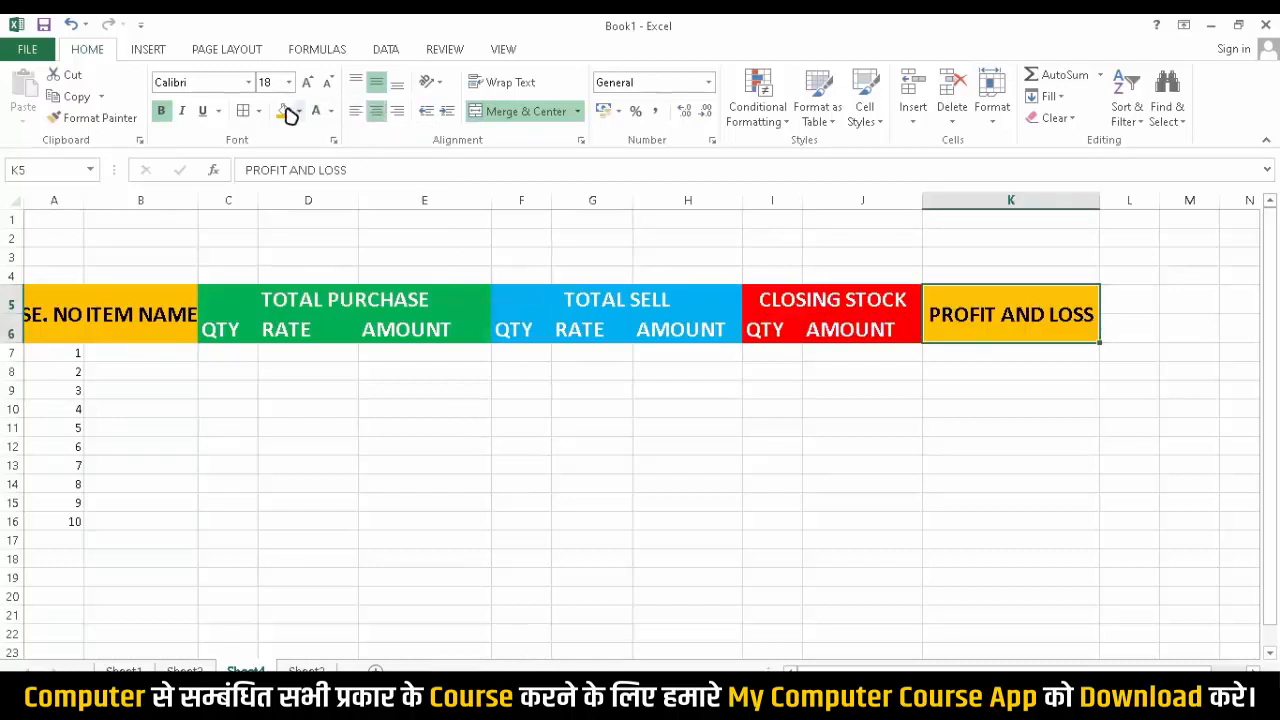
click(315, 111)
Change the font color of the ITEM NAME and SE. NO. headings to white.
click(186, 296)
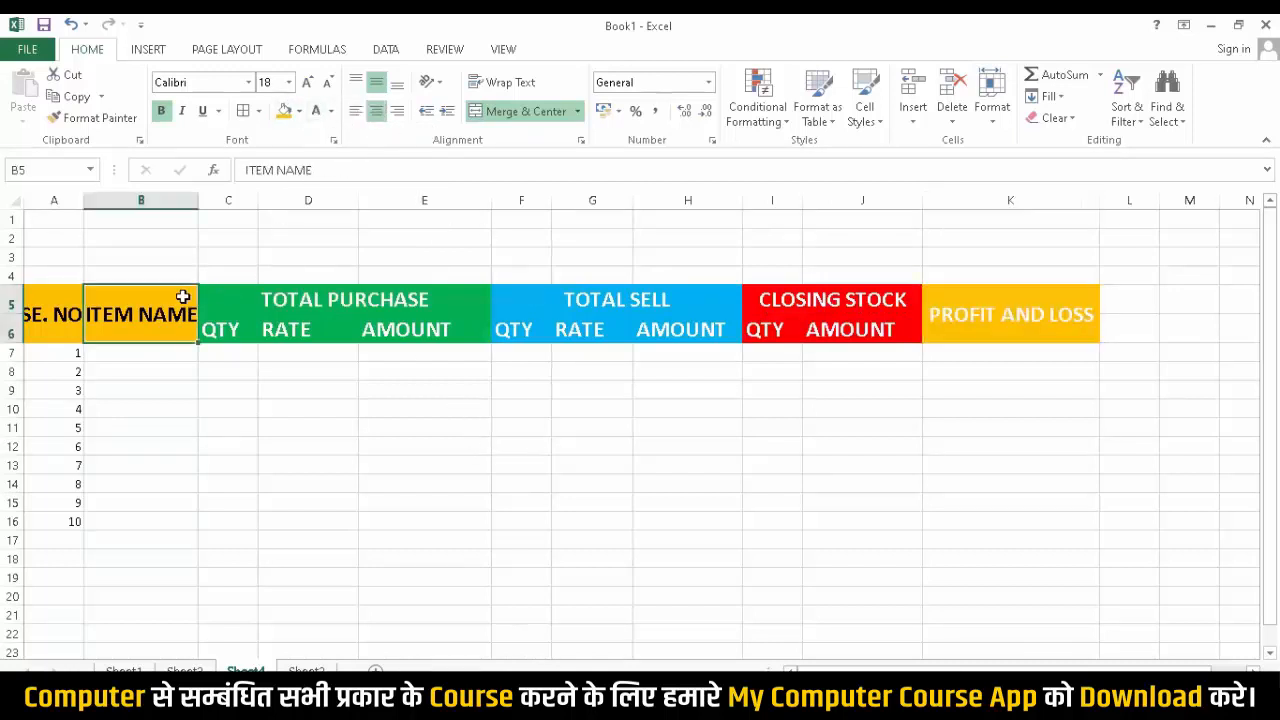
click(315, 111)
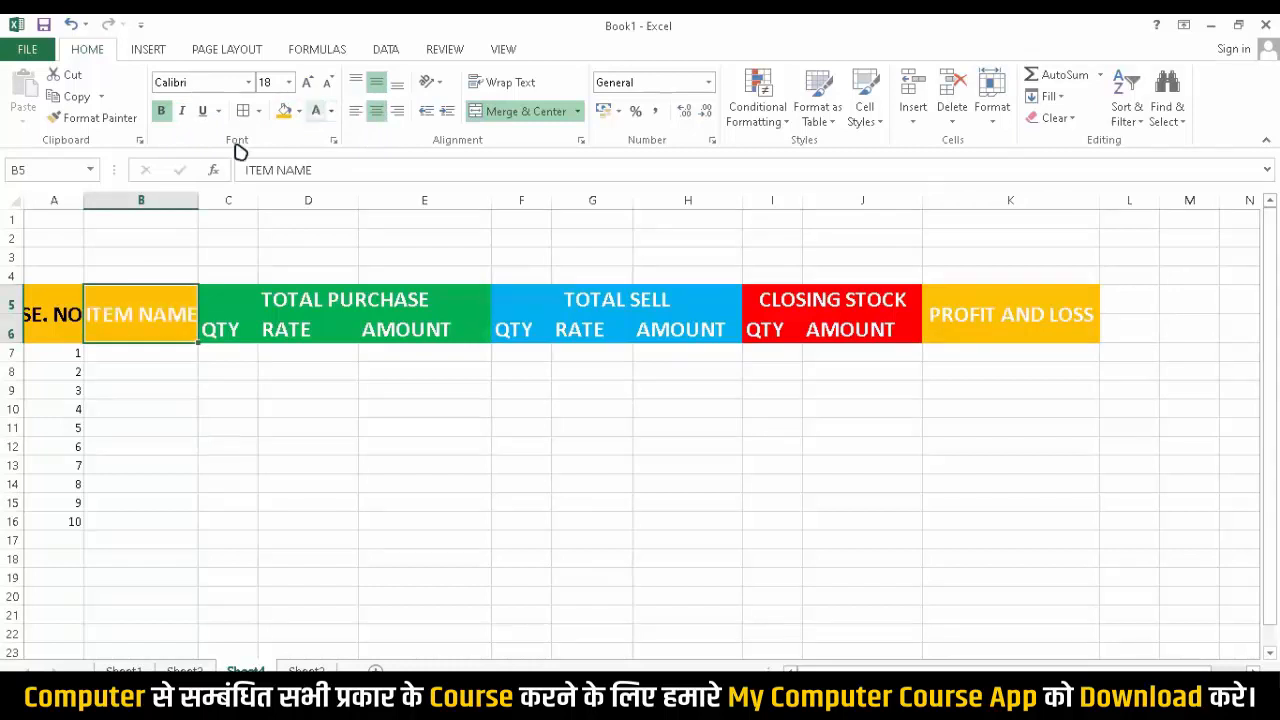
click(58, 314)
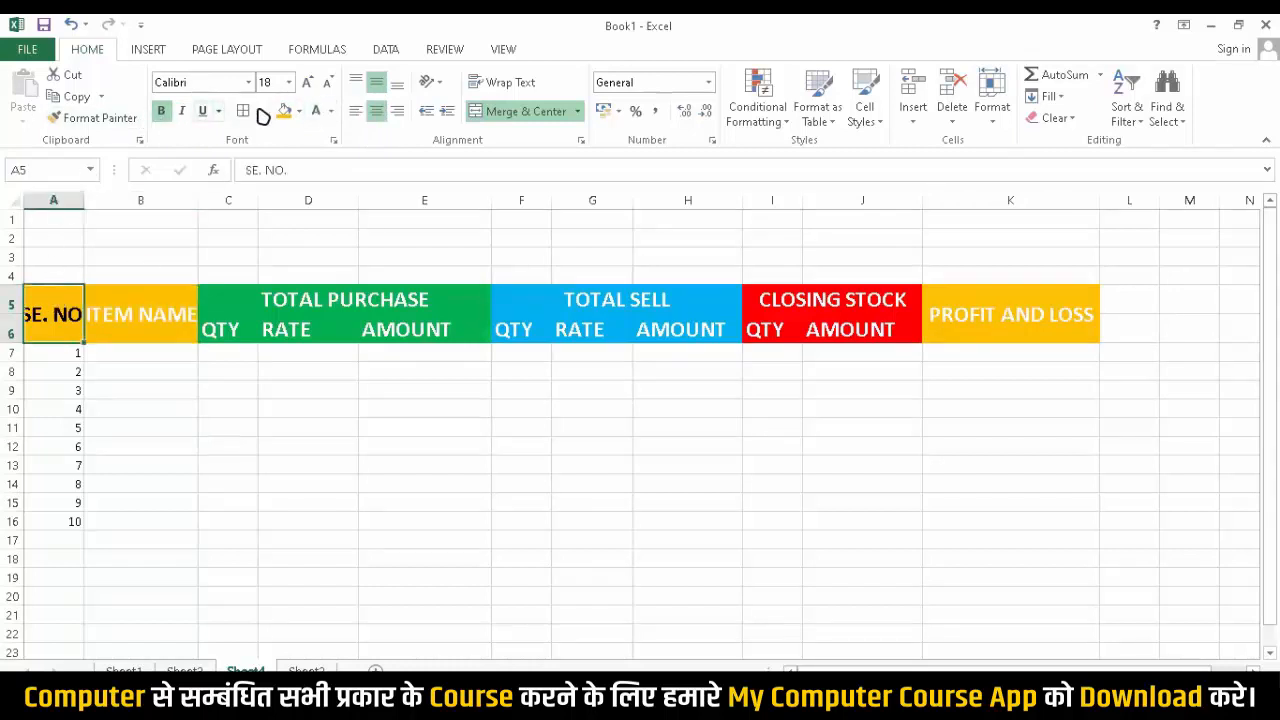
click(316, 112)
Merge and center cells A3:K4 above the headings and enter the title STOCK MANAGEMENT.
drag(40, 254, 1071, 277)
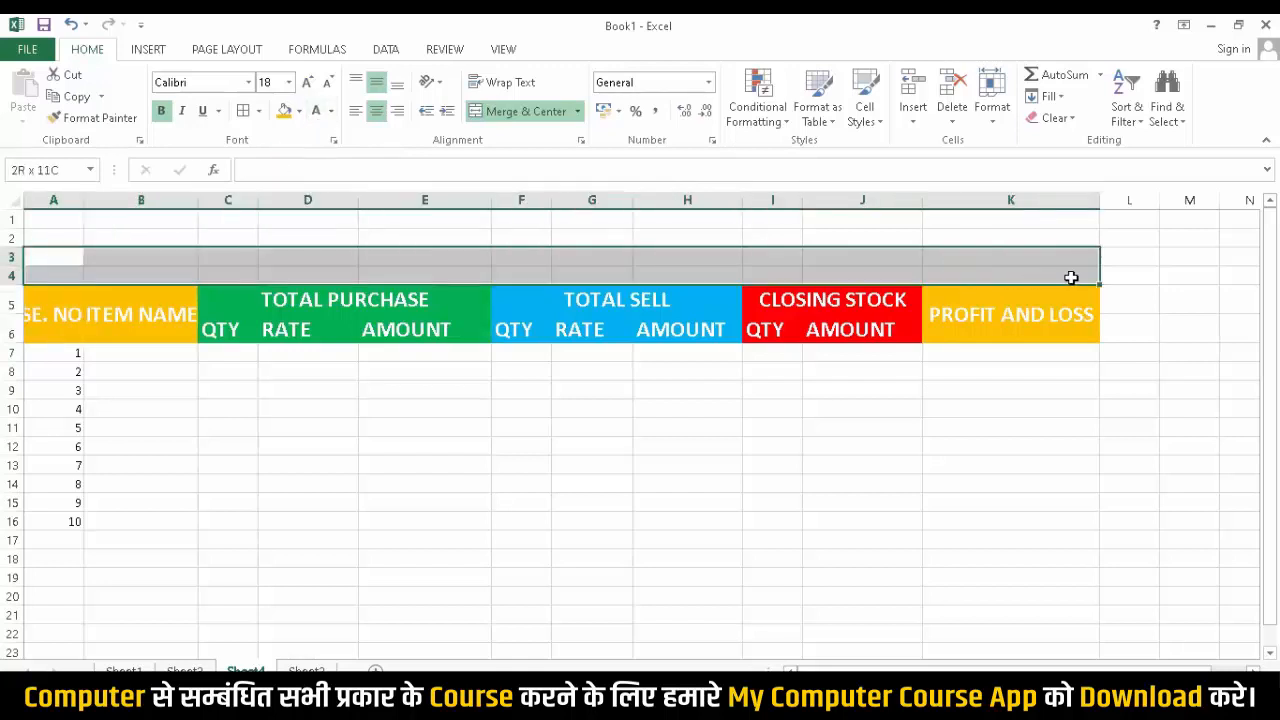
click(533, 115)
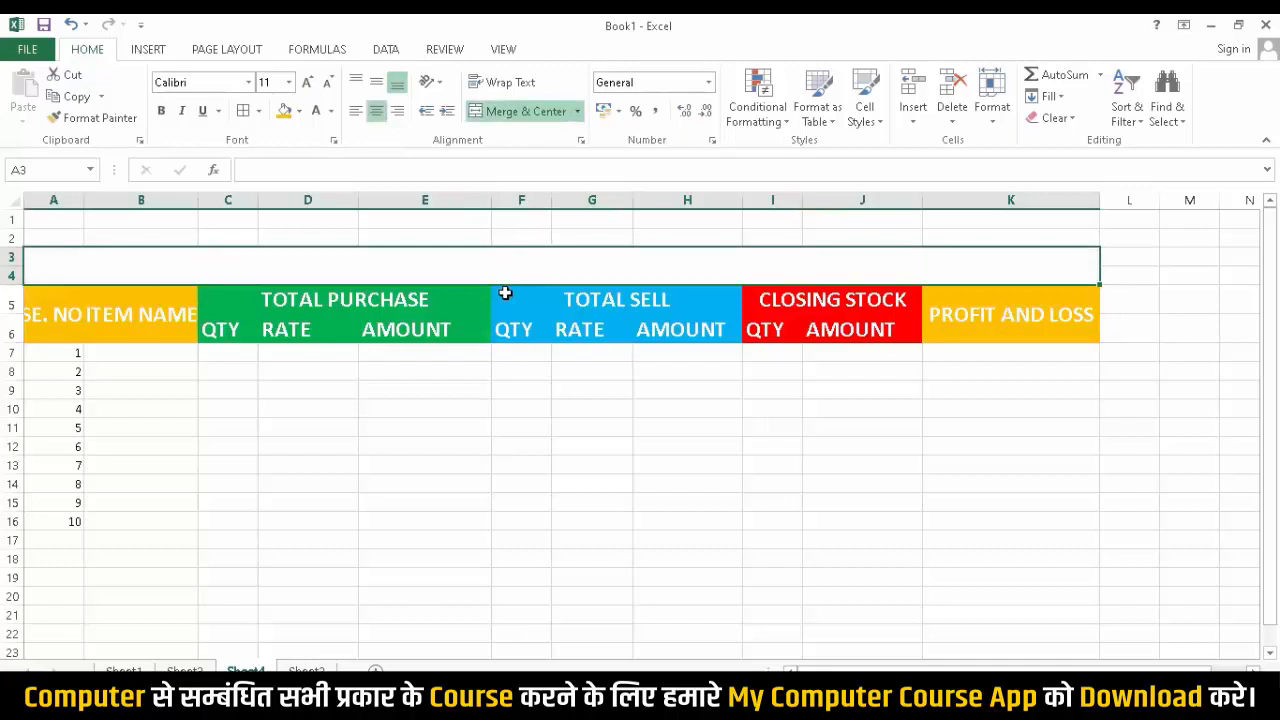
text(STO)
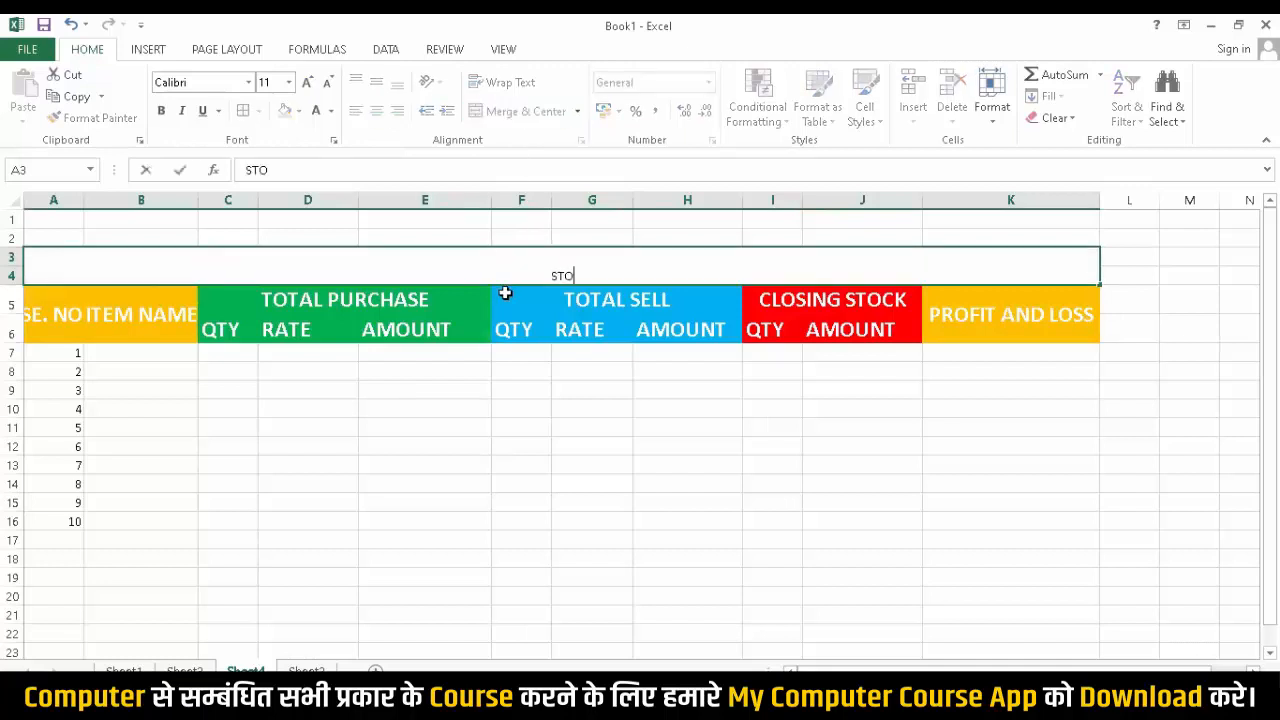
text(CK MANA)
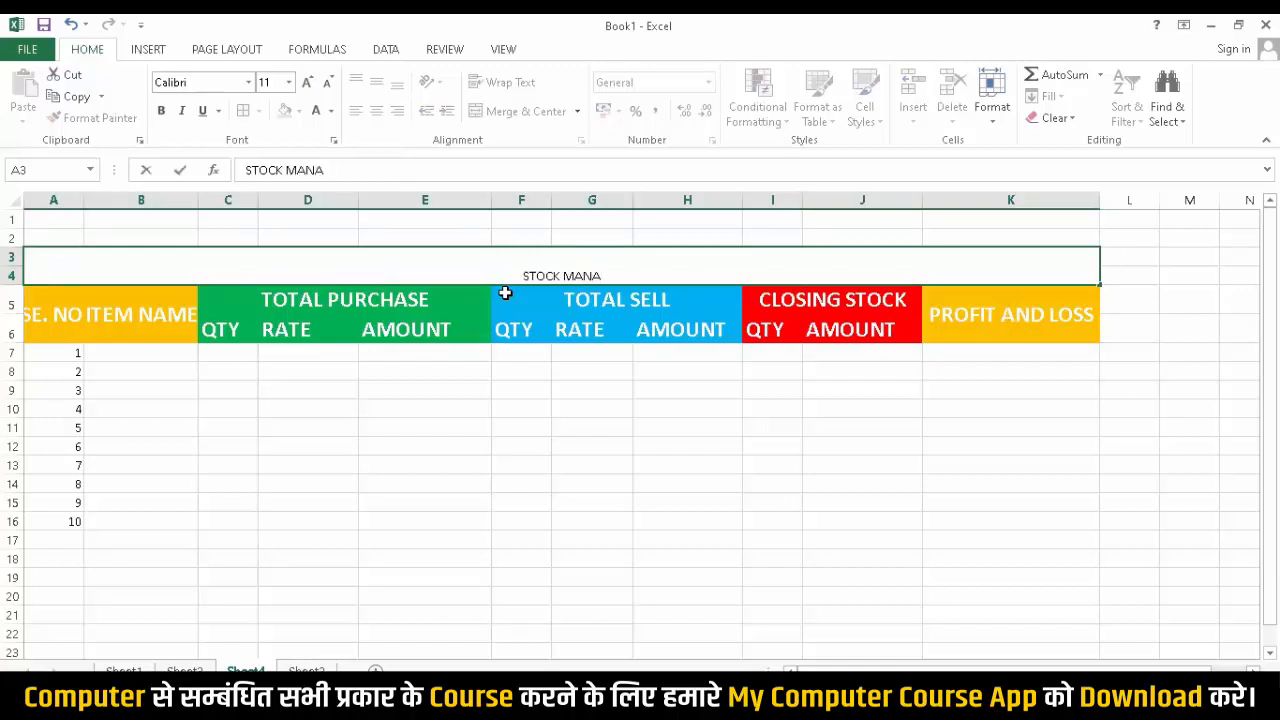
text(GEME)
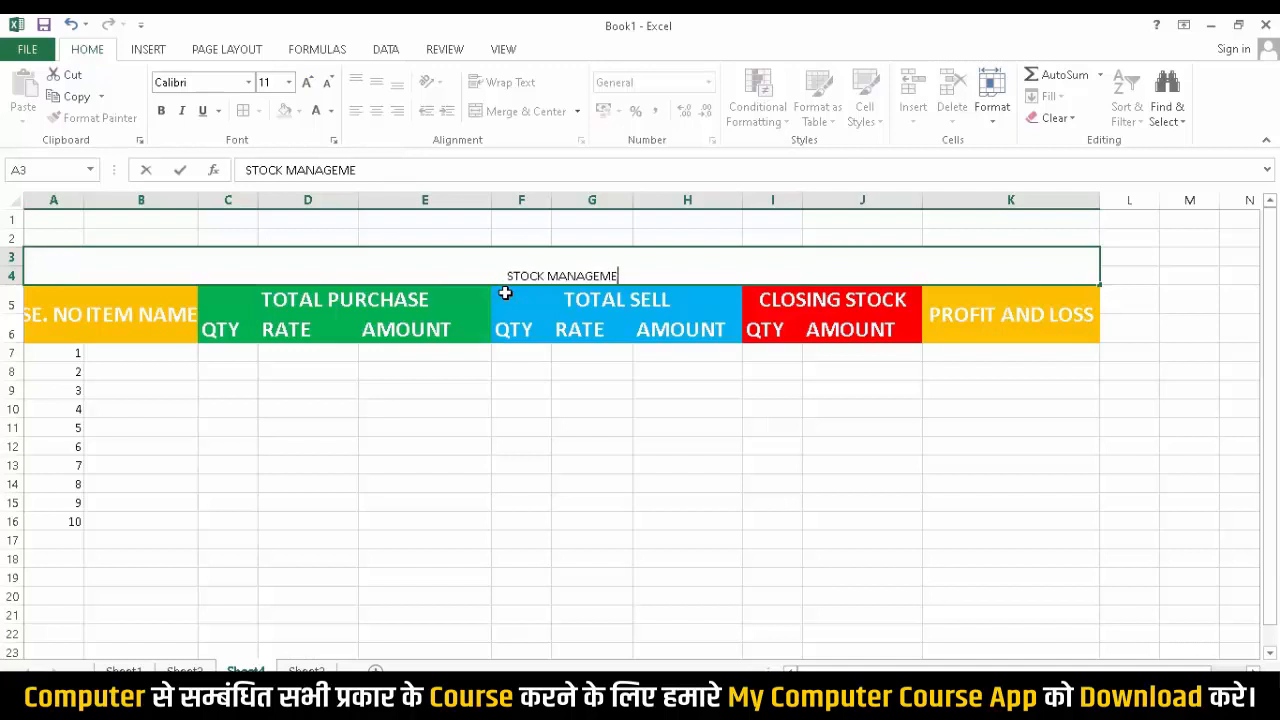
text(NT)
drag(521, 360, 518, 351)
Make the STOCK MANAGEMENT title bold and increase its font size to 24.
click(491, 268)
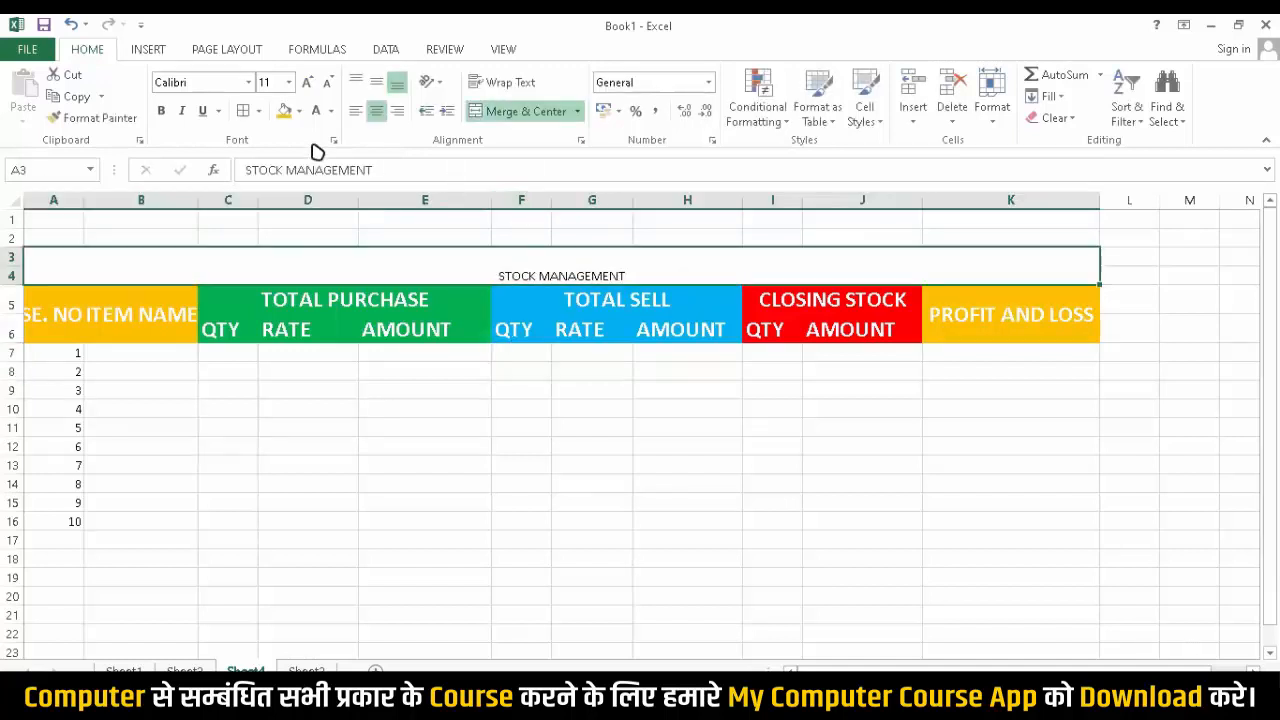
click(162, 112)
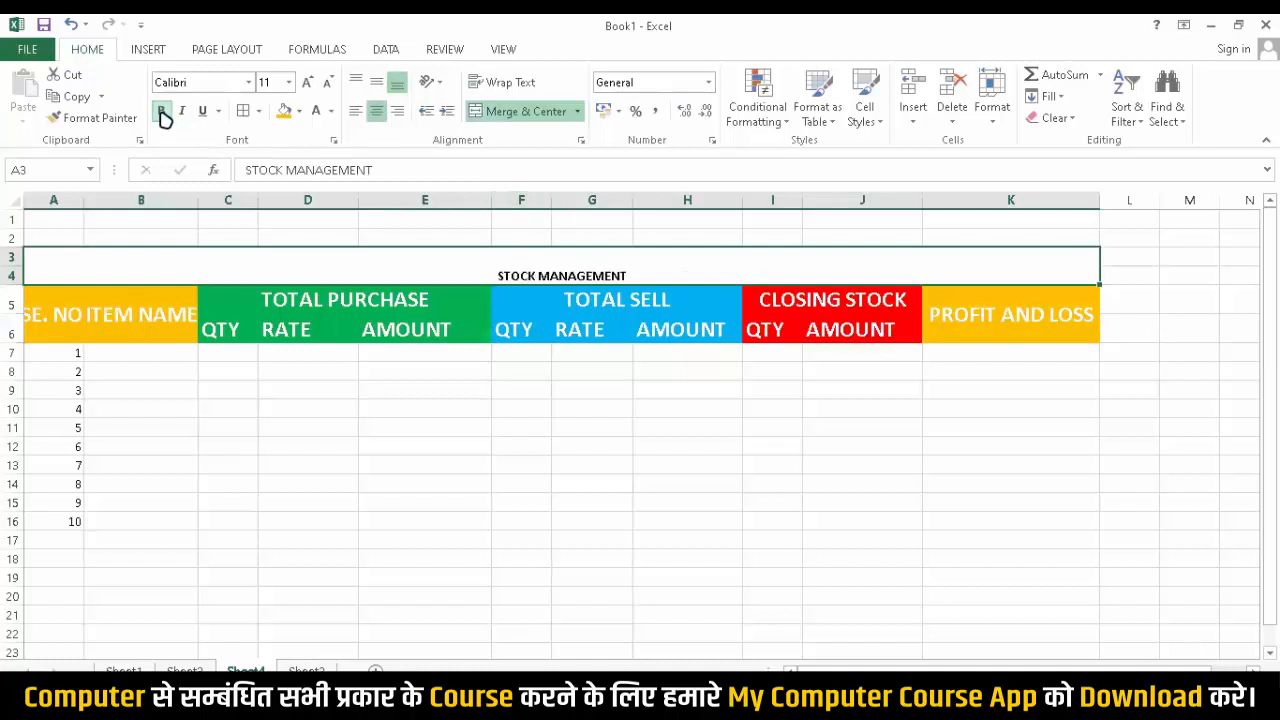
click(308, 84)
click(308, 84)
click(308, 84)
click(308, 84)
click(308, 84)
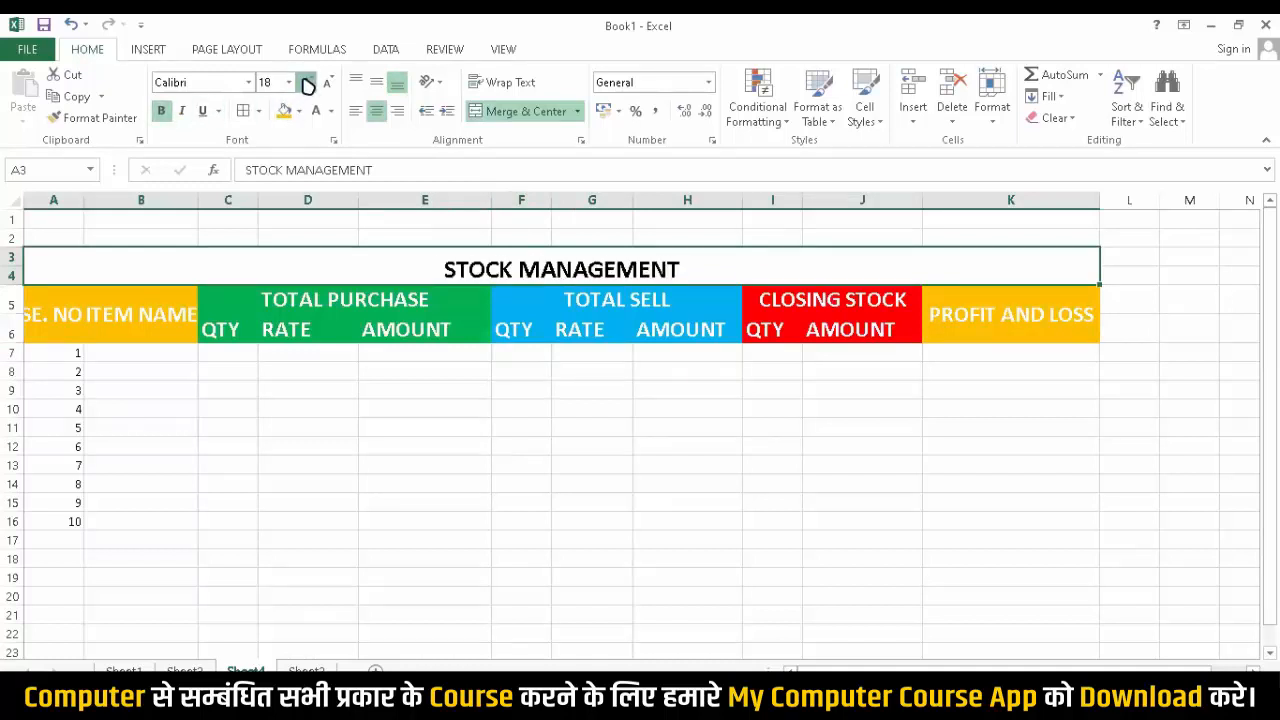
click(308, 84)
click(308, 84)
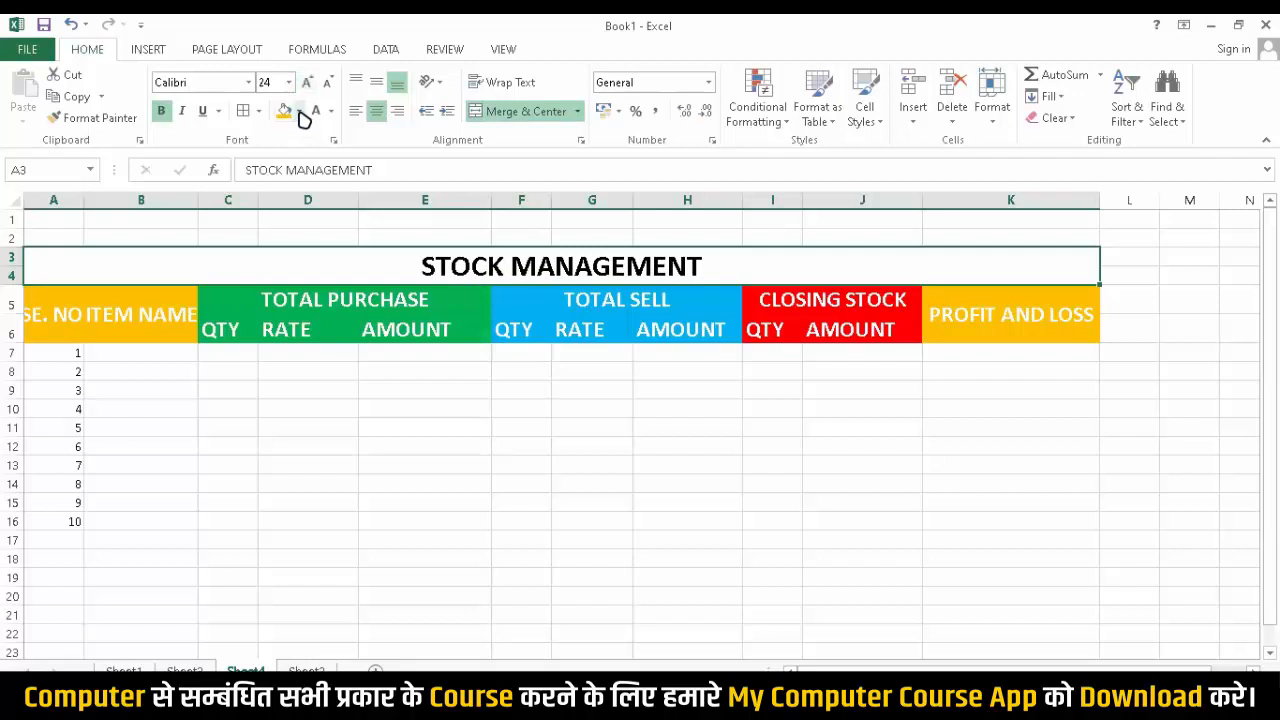
Fill the STOCK MANAGEMENT title cell with dark blue and make its text white.
click(299, 111)
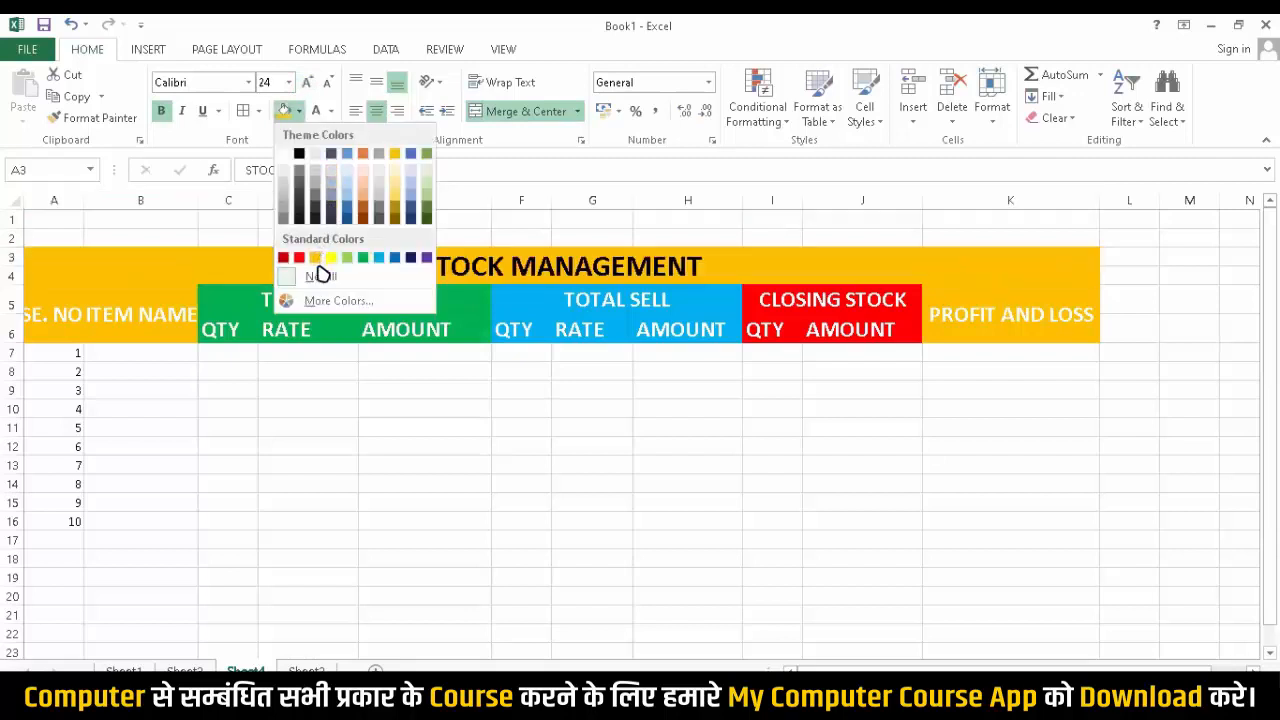
click(410, 224)
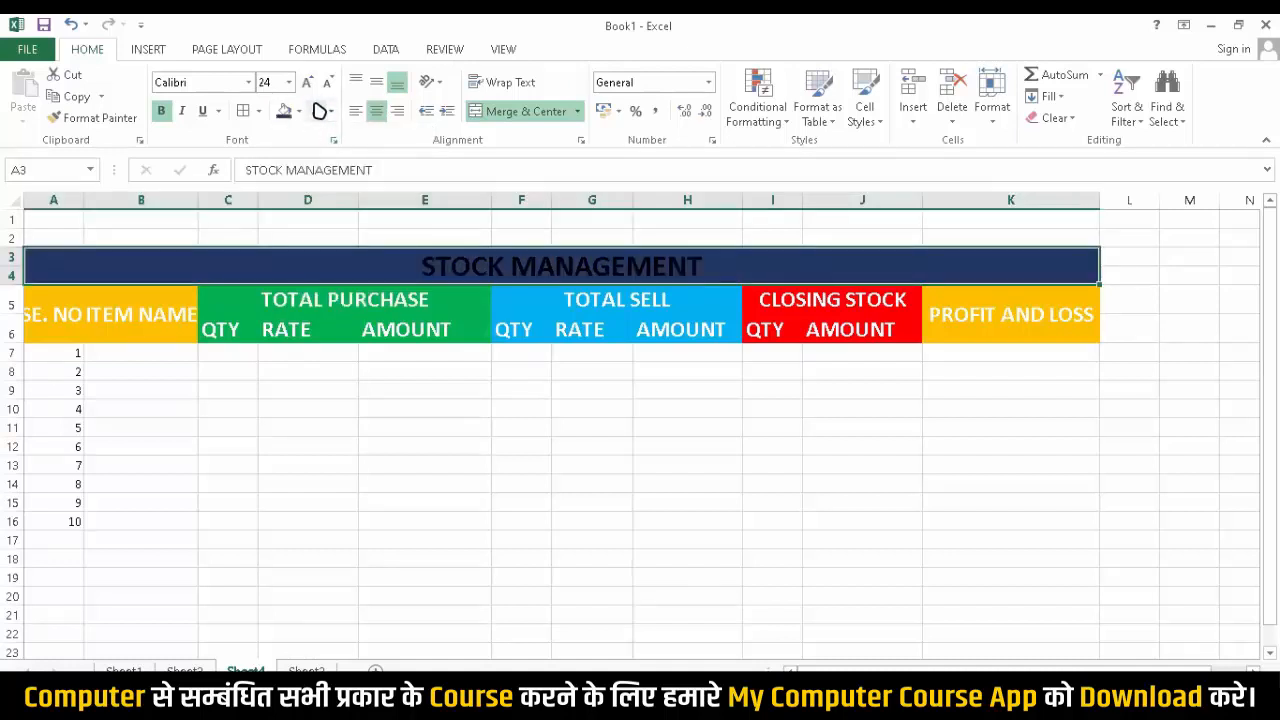
click(315, 110)
click(316, 442)
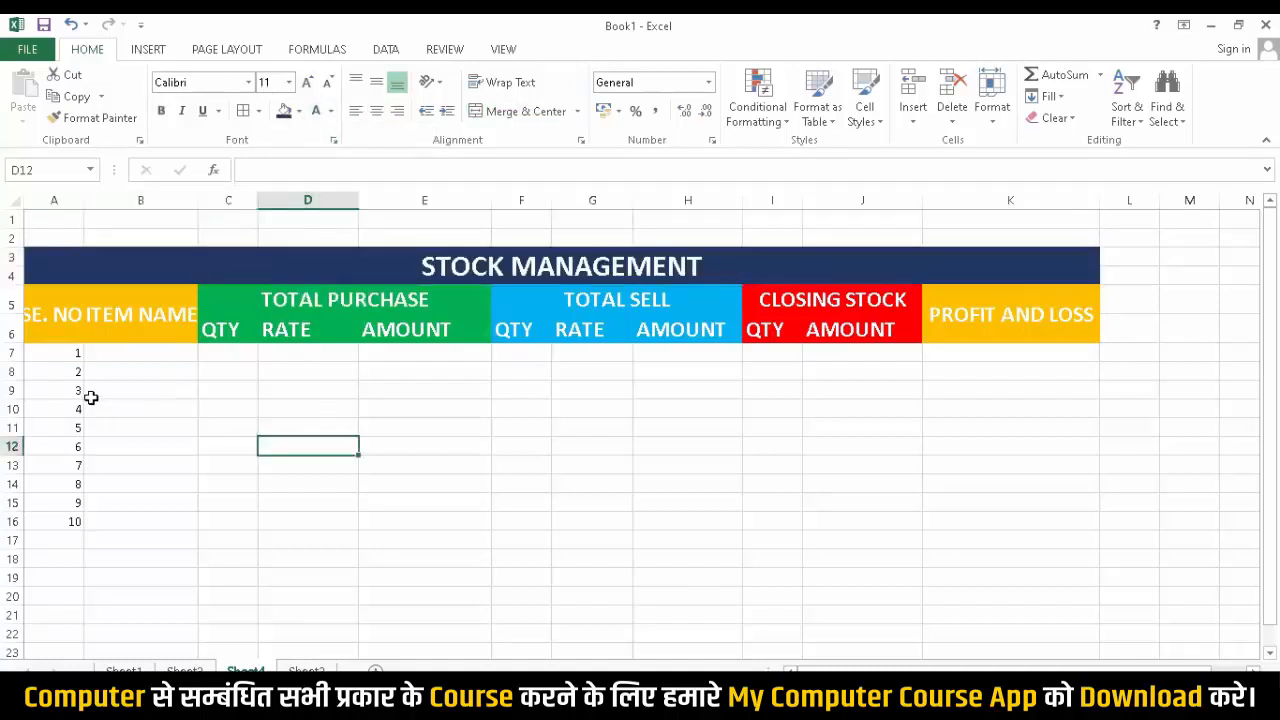
Enter LAPTOP as the first item in B7, with purchase quantity 25 and purchase rate 35000.
click(111, 358)
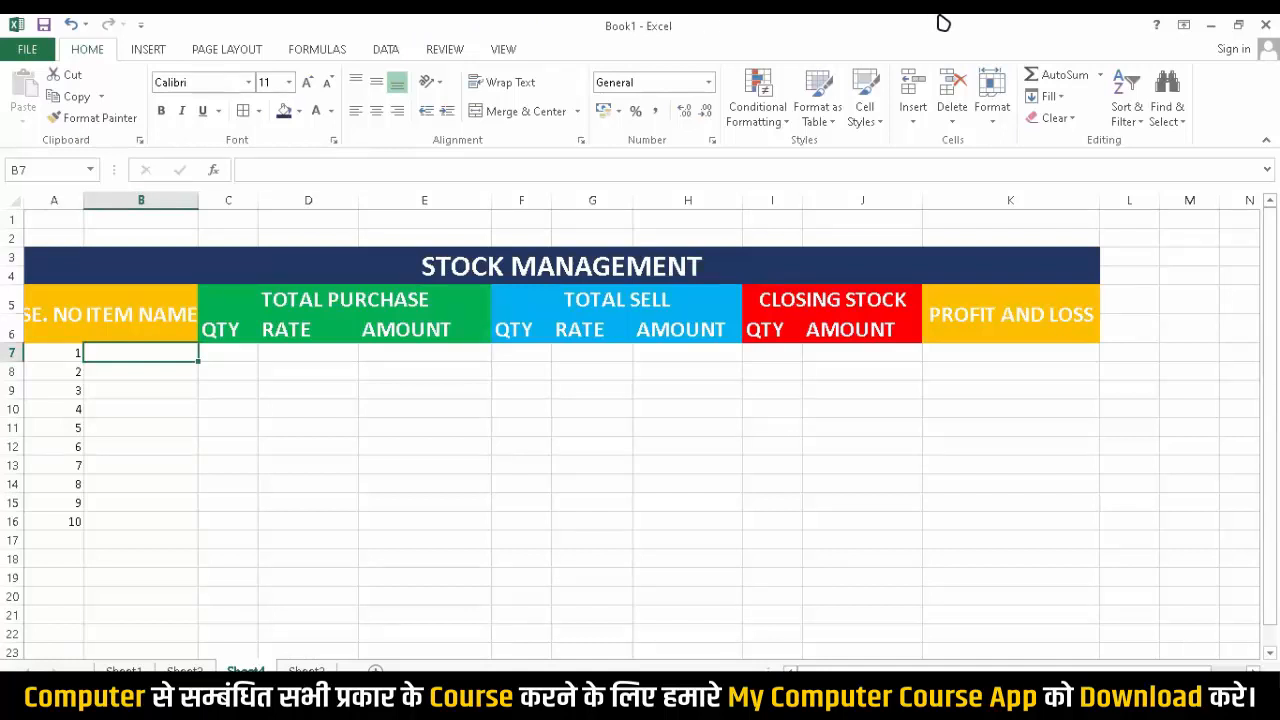
text(LAPTOP)
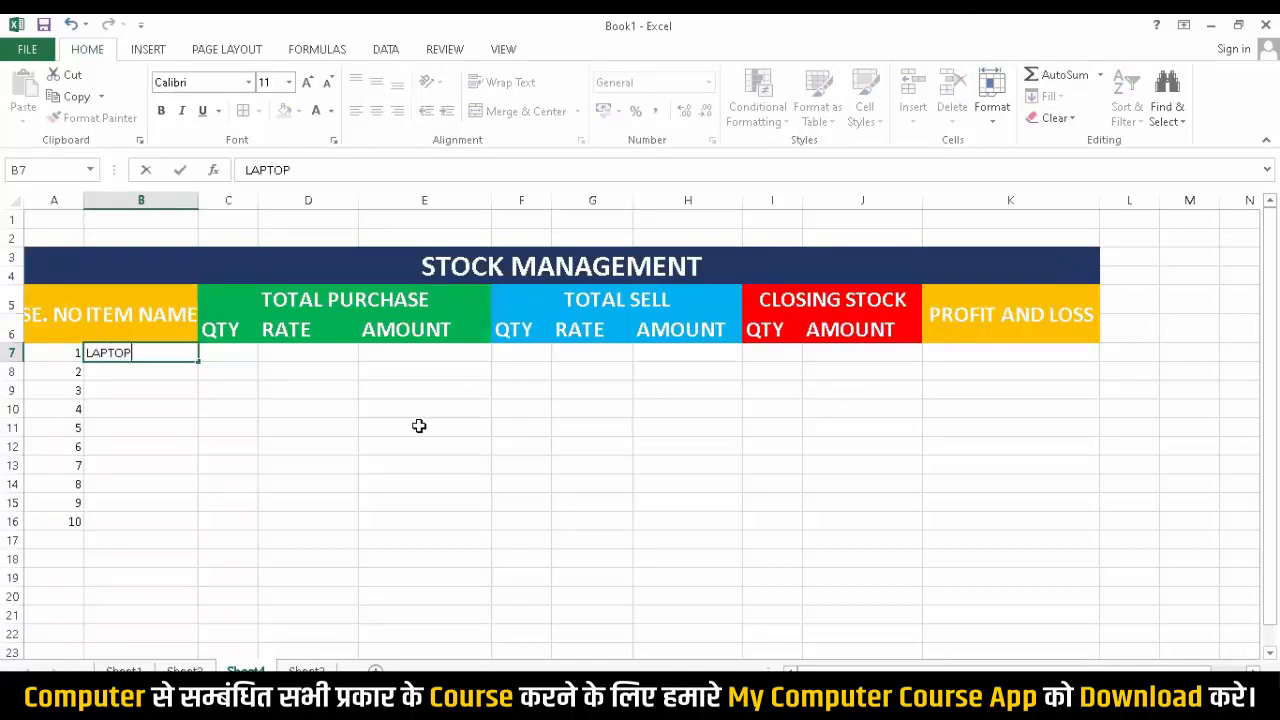
click(220, 356)
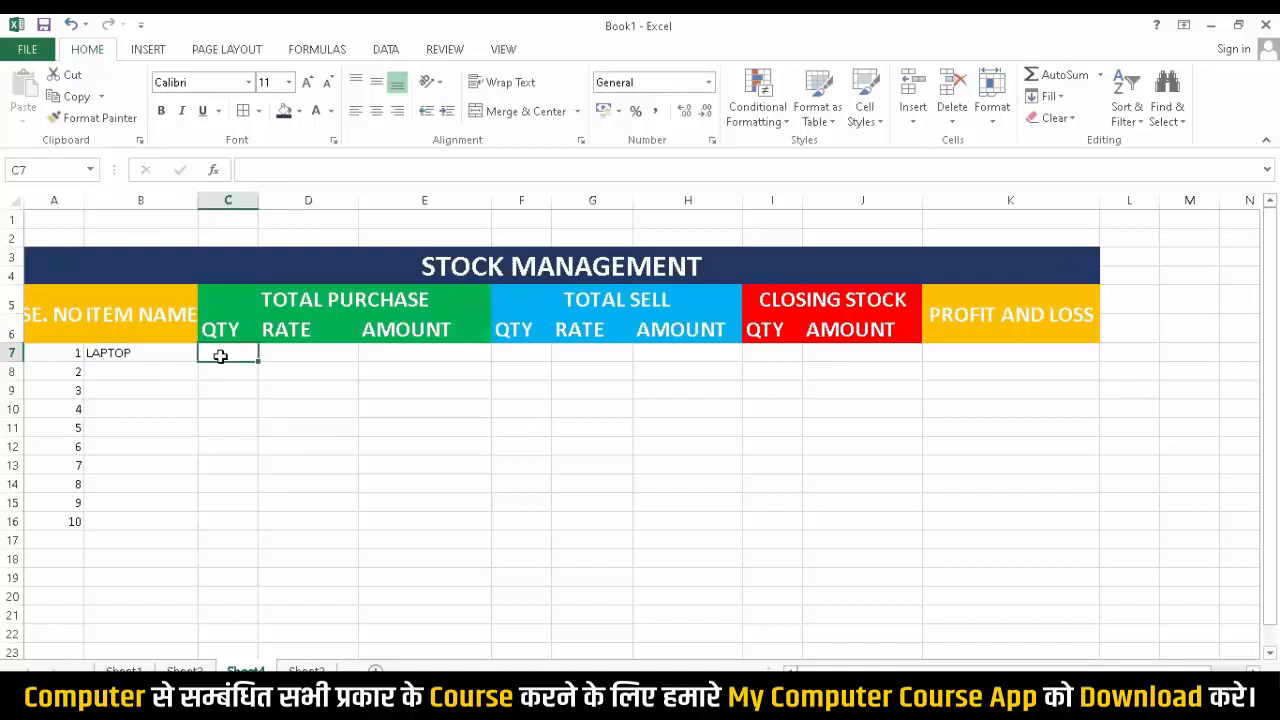
text(25)
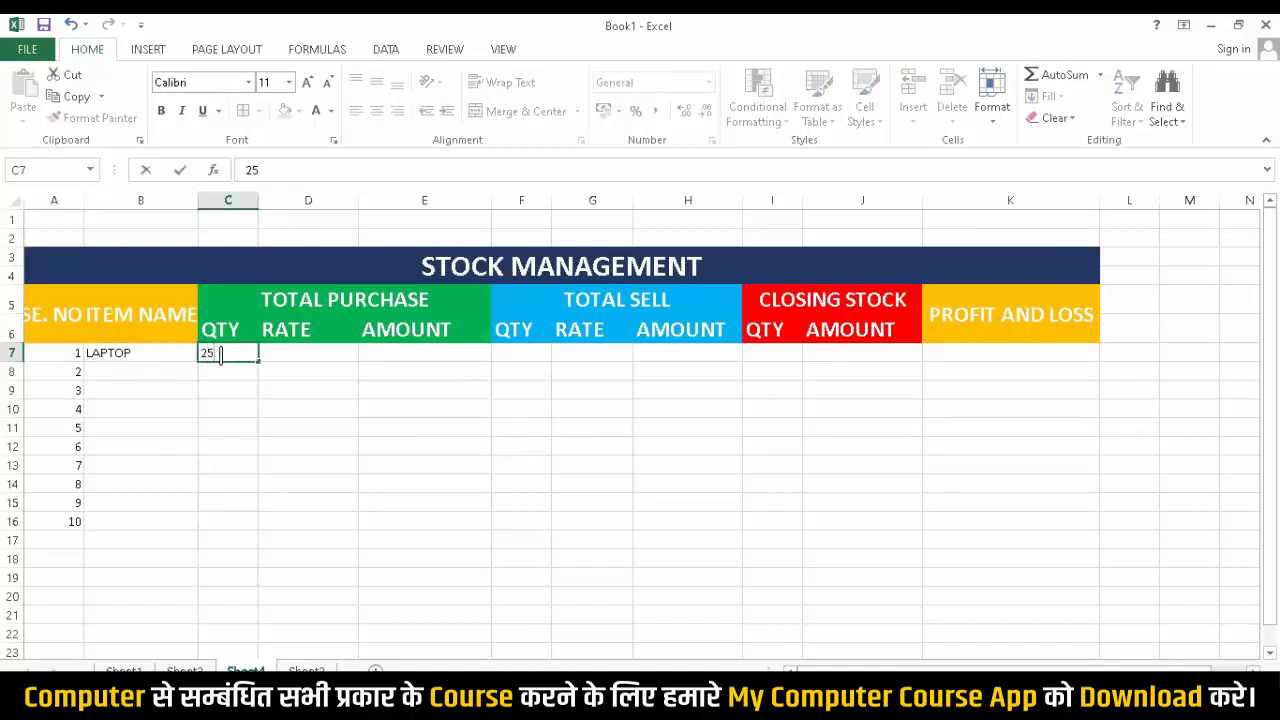
key(Tab)
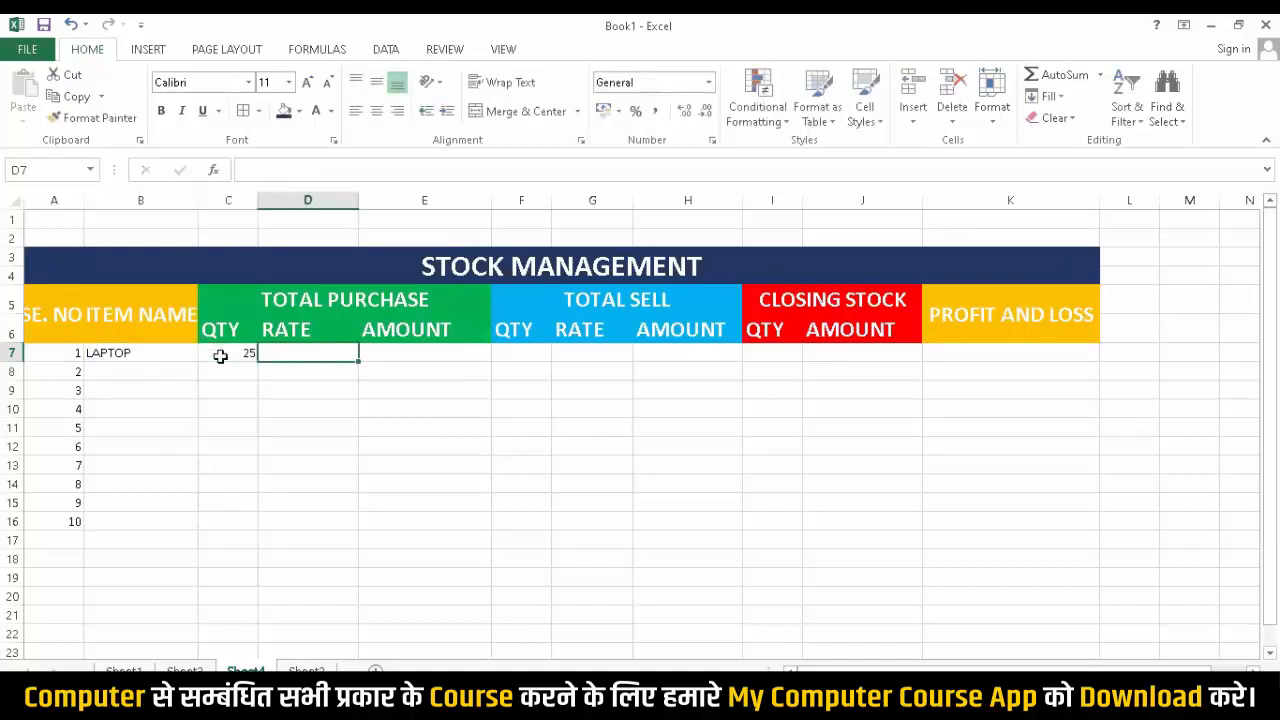
text(35000)
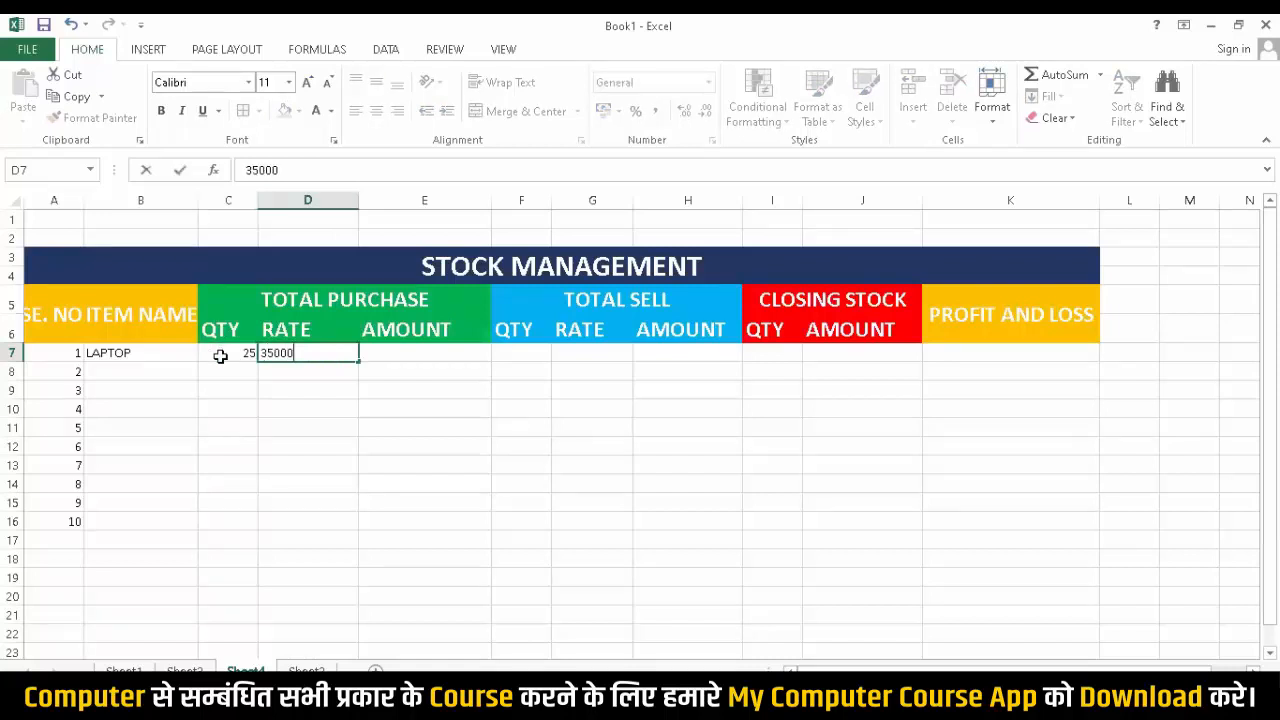
key(Tab)
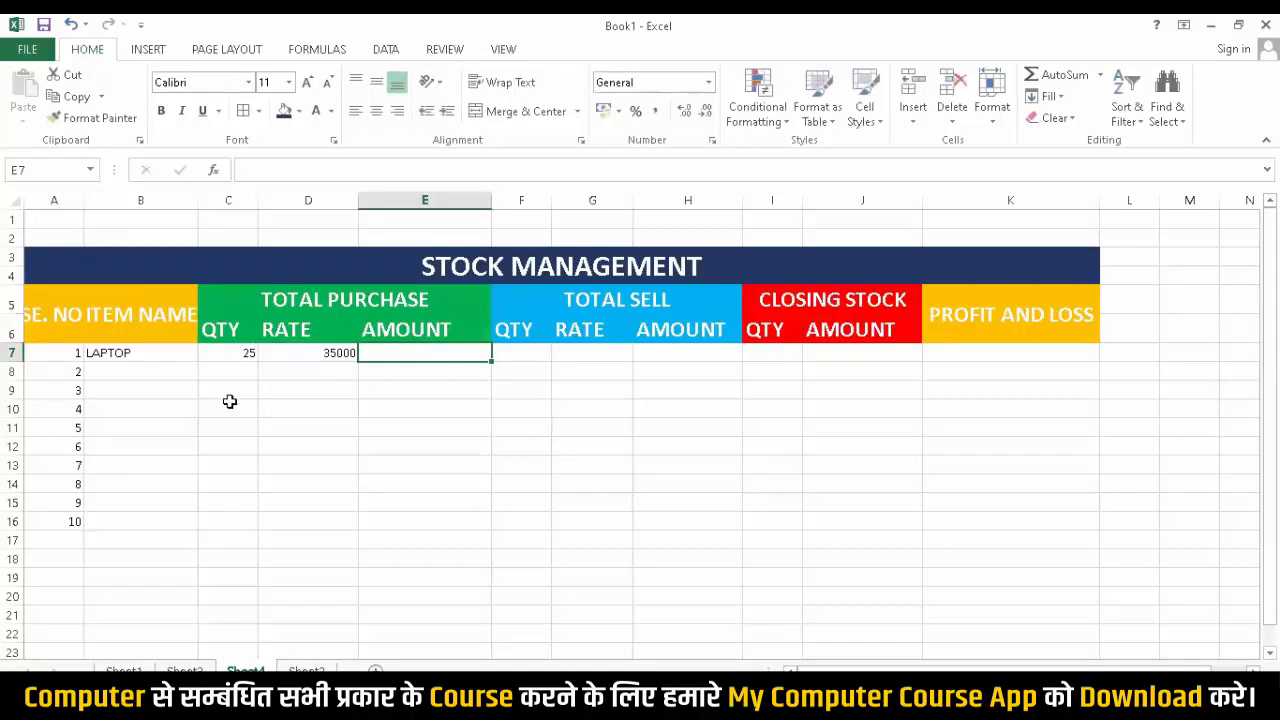
Begin a formula in the total purchase AMOUNT cell E7 of the LAPTOP row.
click(238, 362)
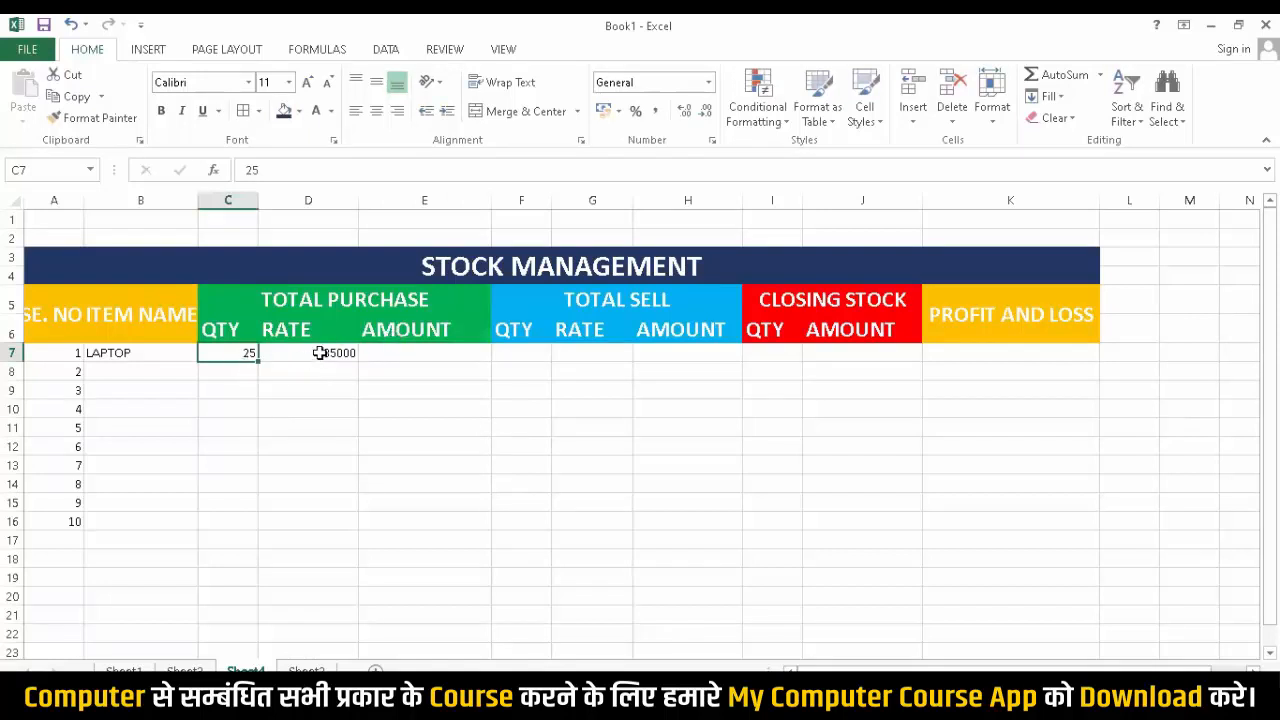
click(387, 352)
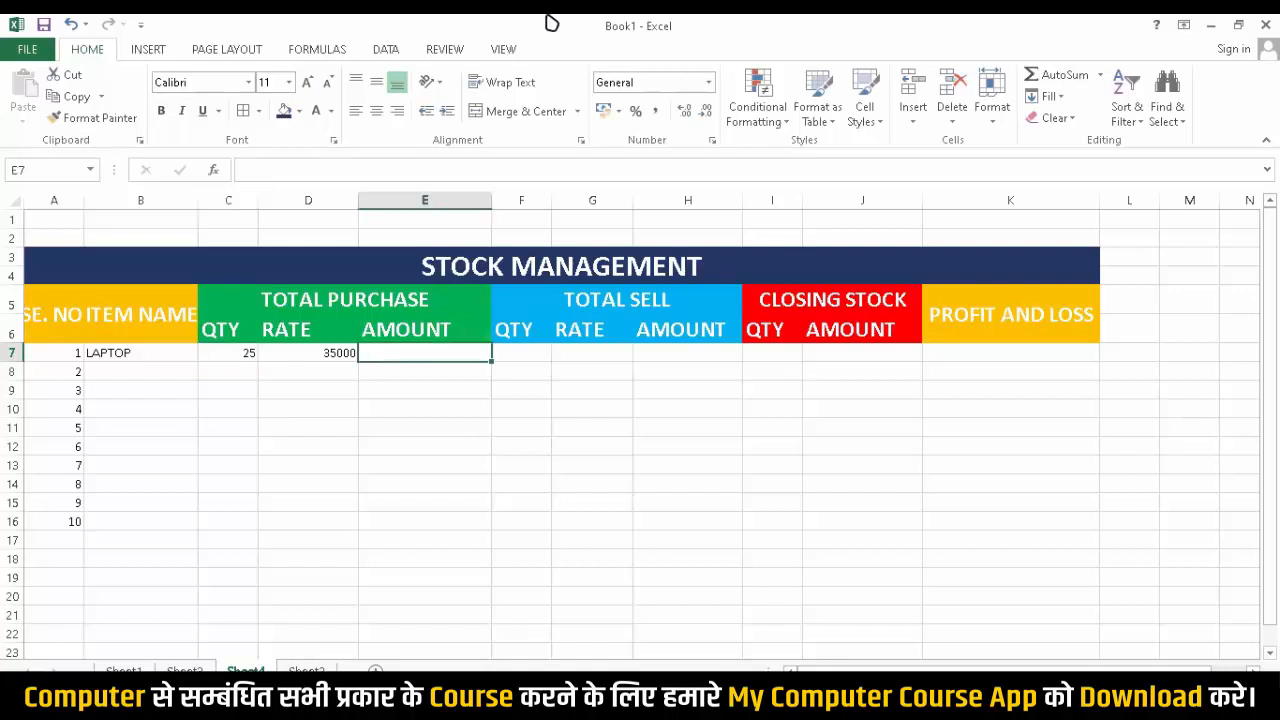
text(=)
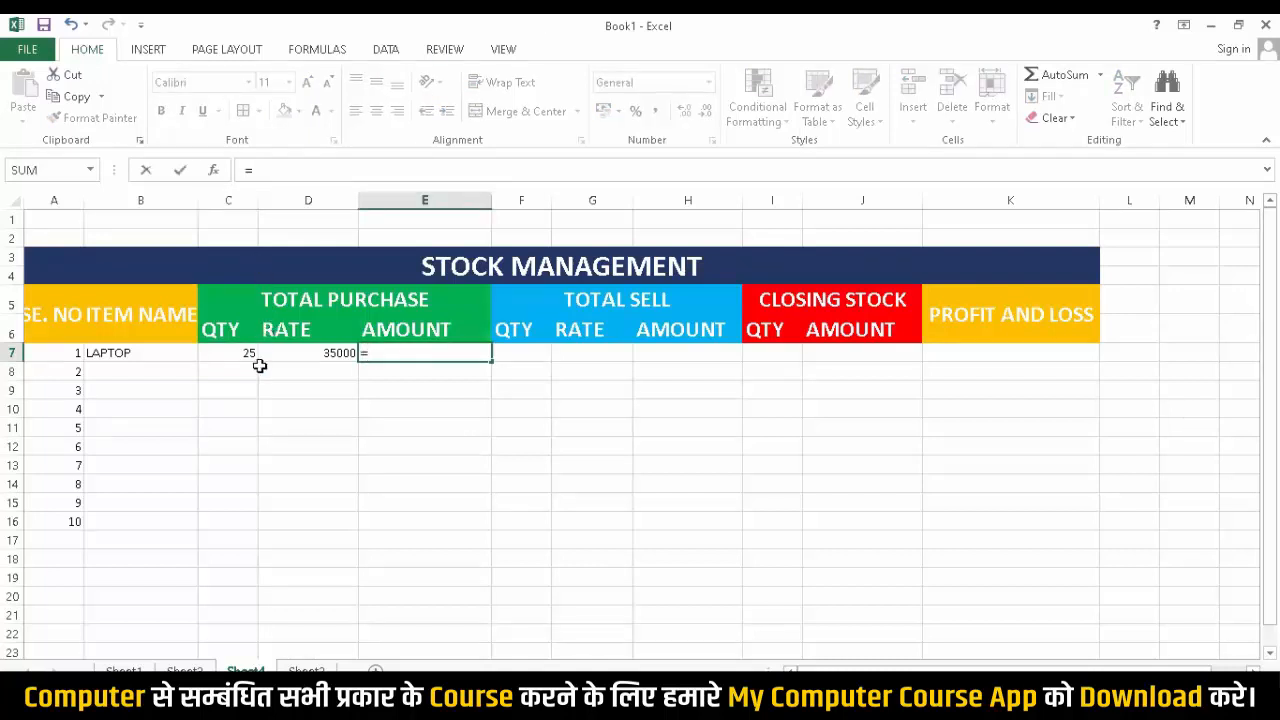
click(301, 352)
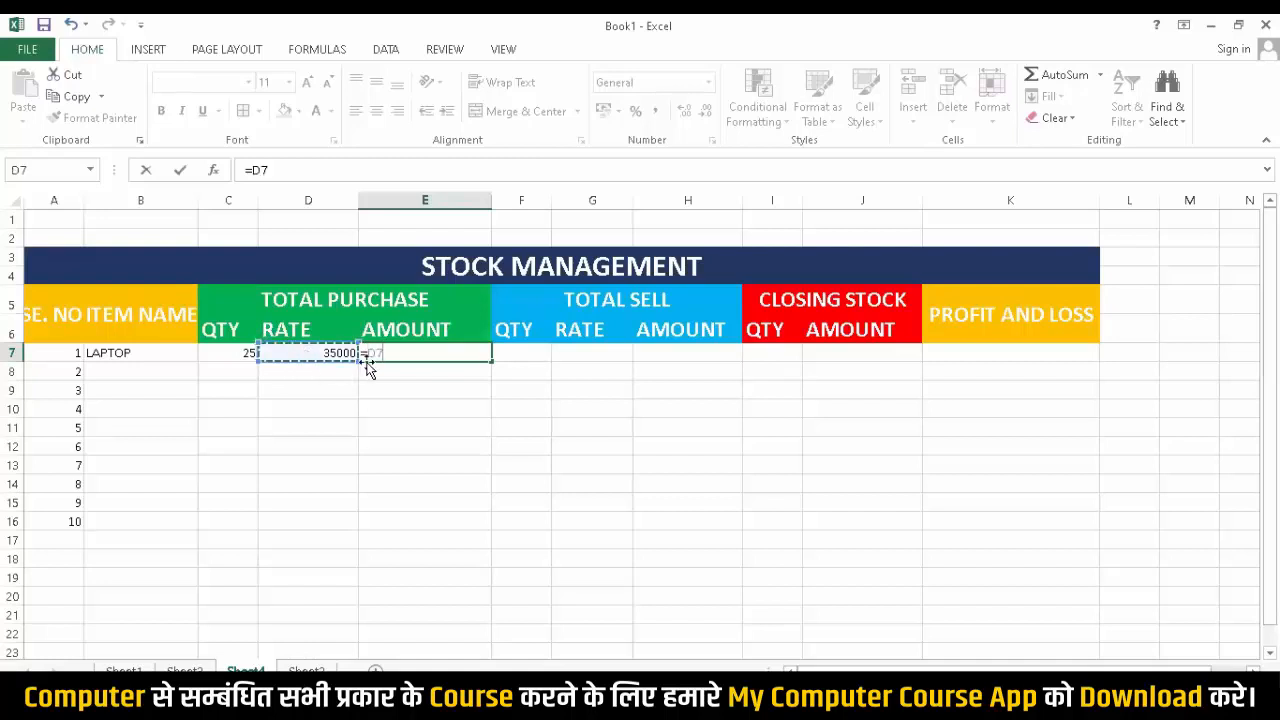
click(400, 409)
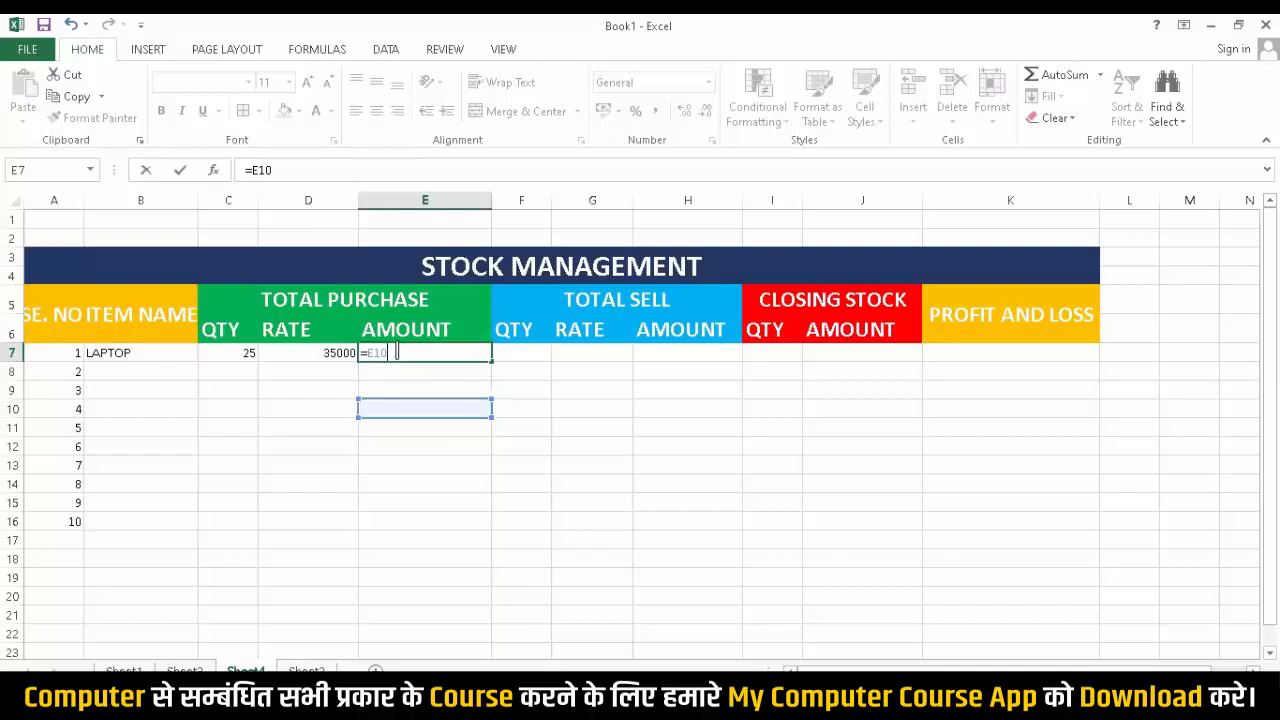
key(BackSpace)
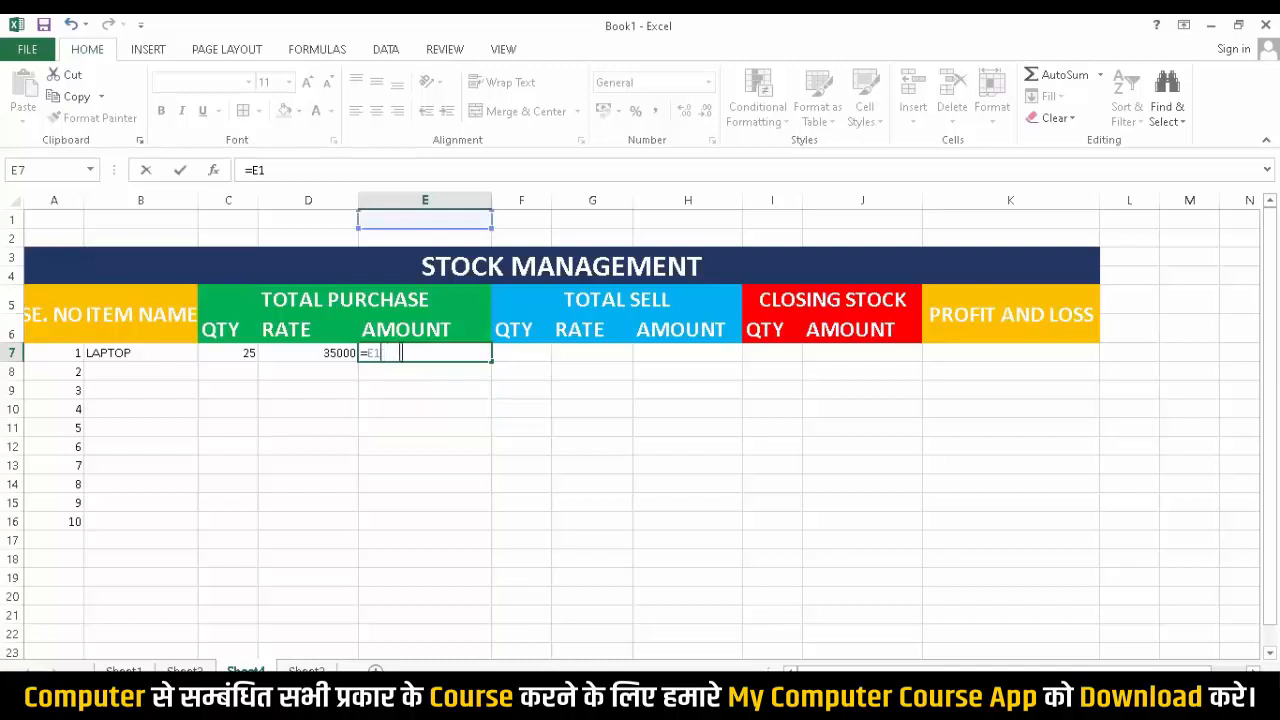
key(BackSpace)
key(BackSpace)
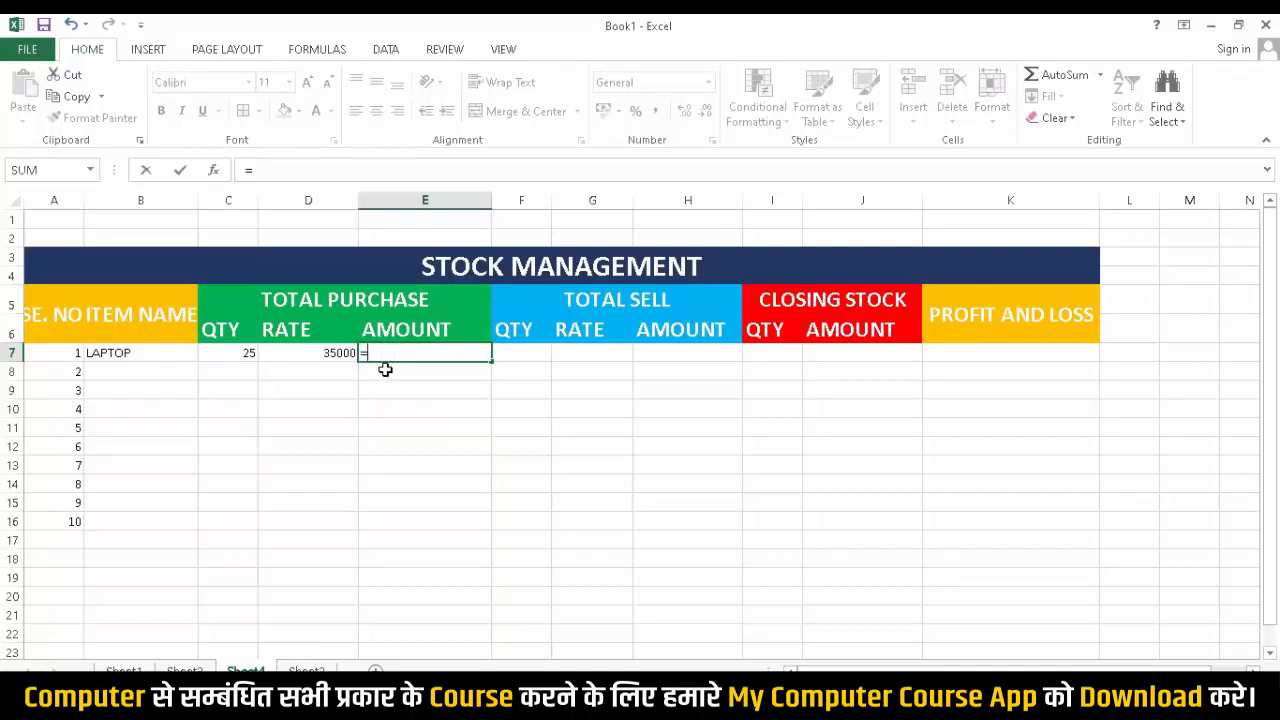
Complete the purchase amount formula in E7 as rate times quantity, =D7*C7.
click(317, 353)
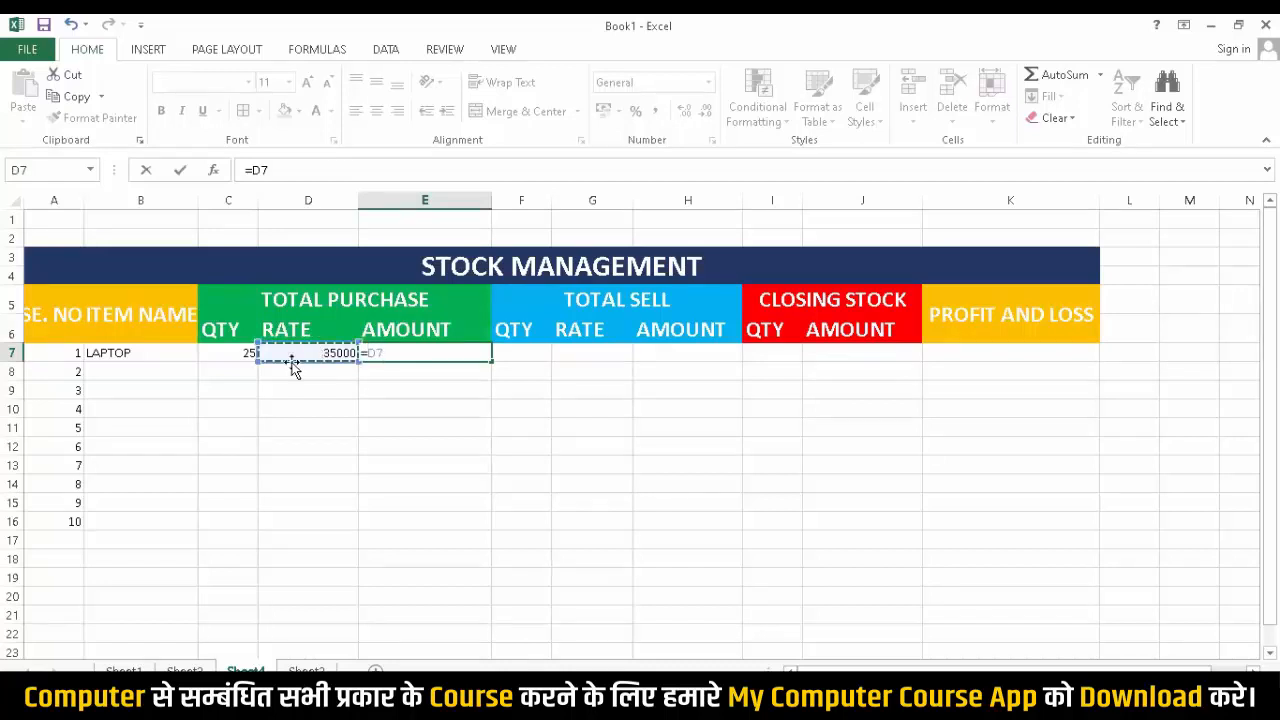
text(*)
click(214, 352)
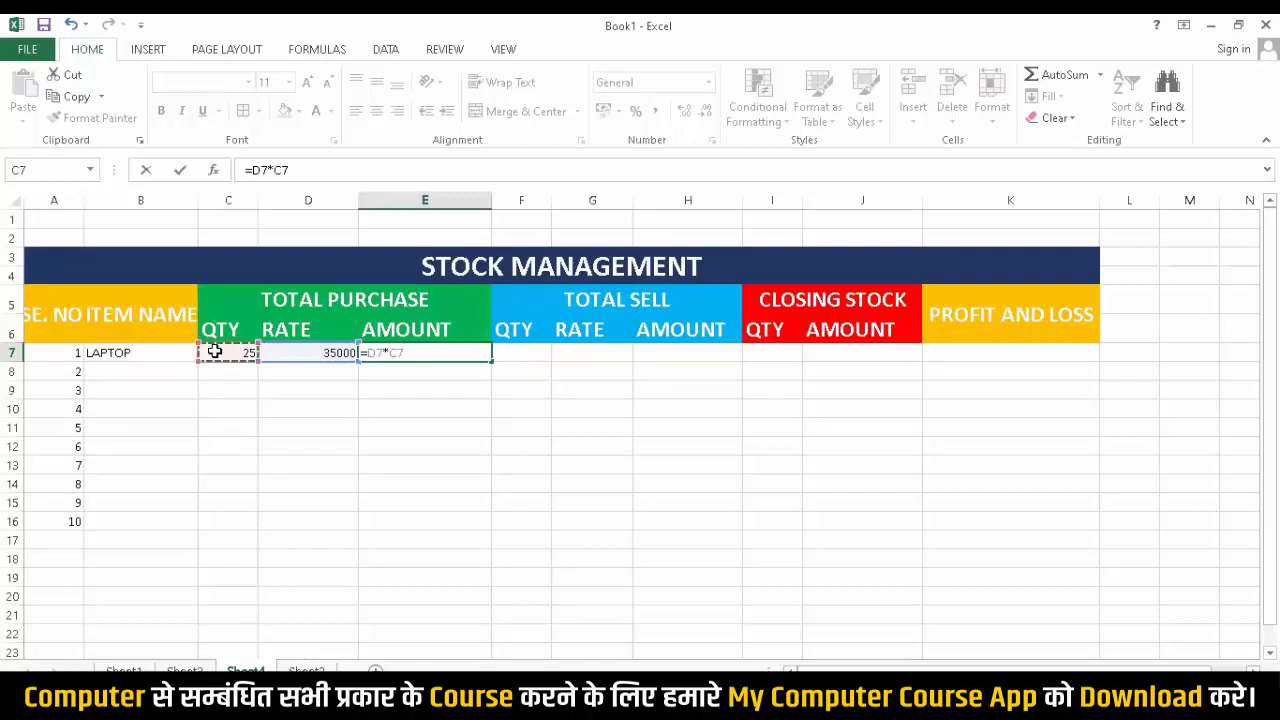
key(Return)
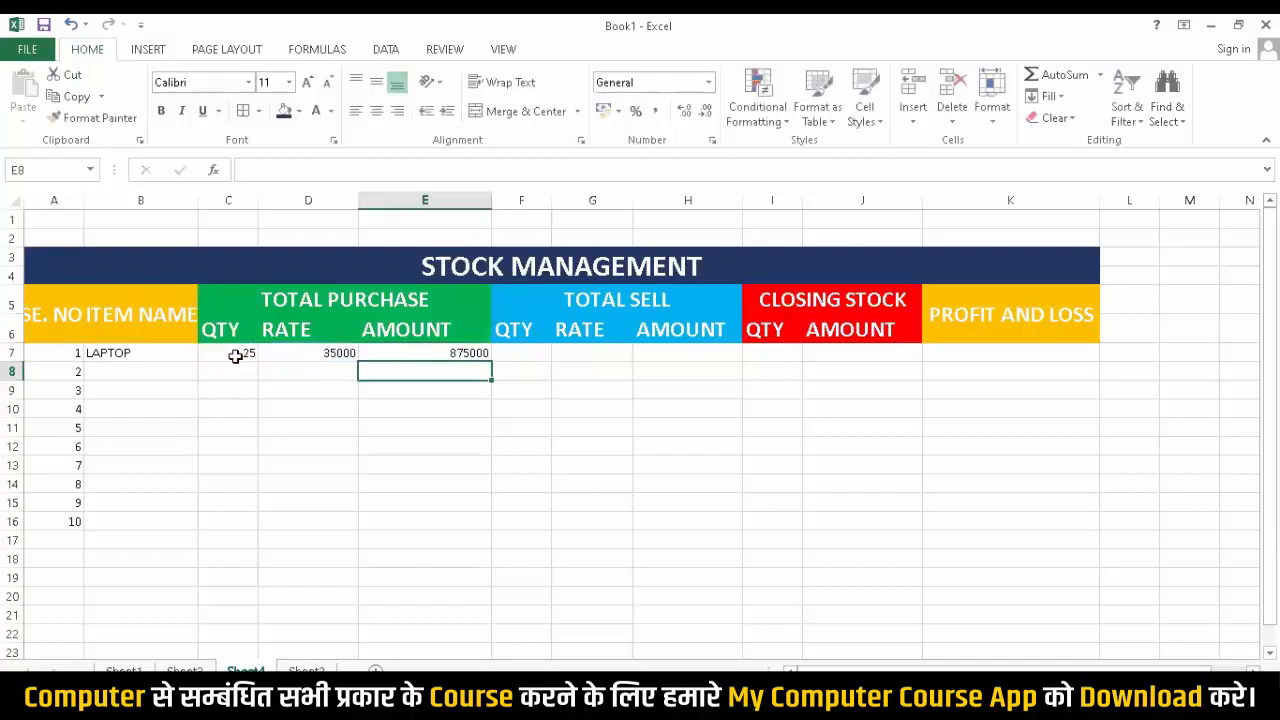
click(400, 404)
click(430, 352)
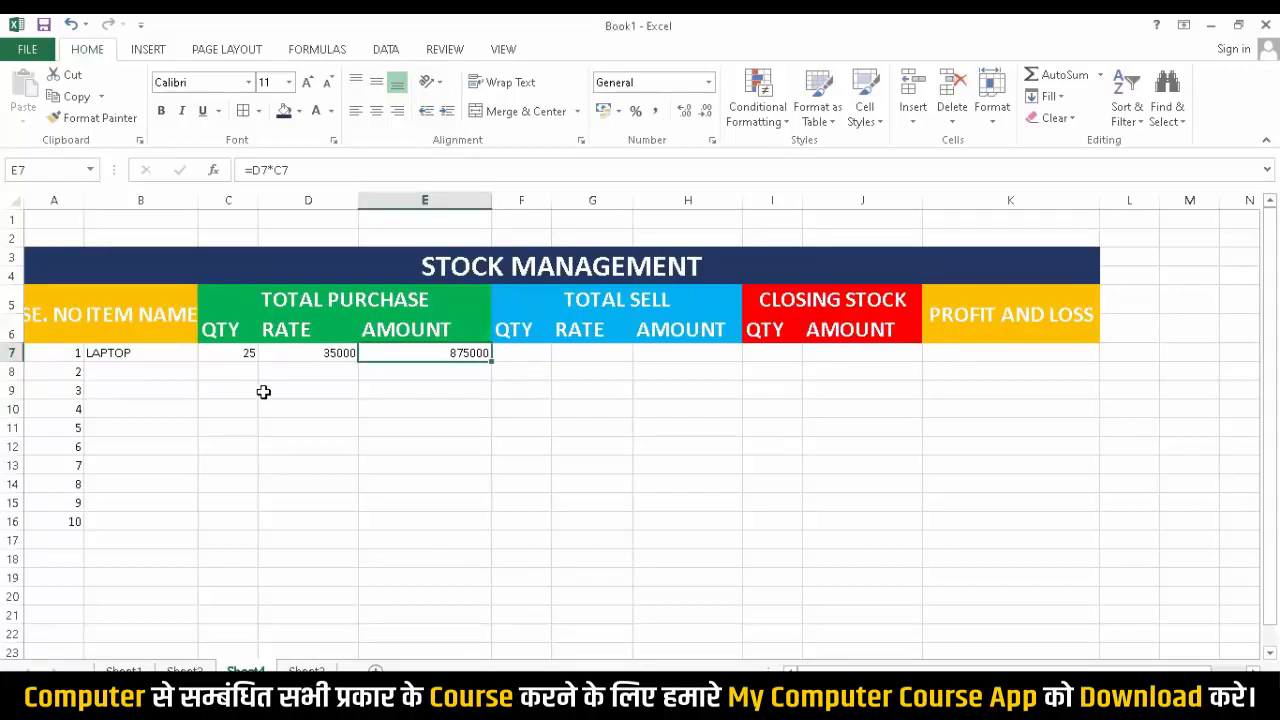
Enter a sell quantity of 20 in F7 and a sell rate of 38000 in G7 for LAPTOP.
click(524, 353)
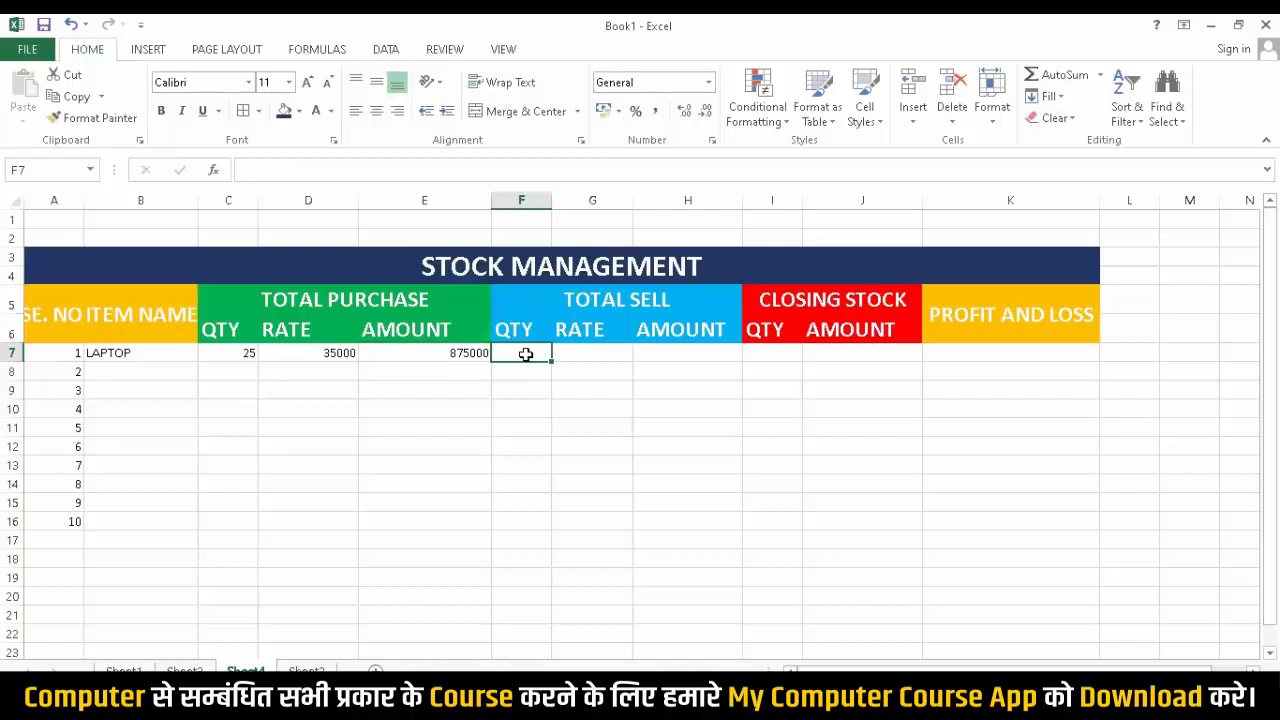
text(2)
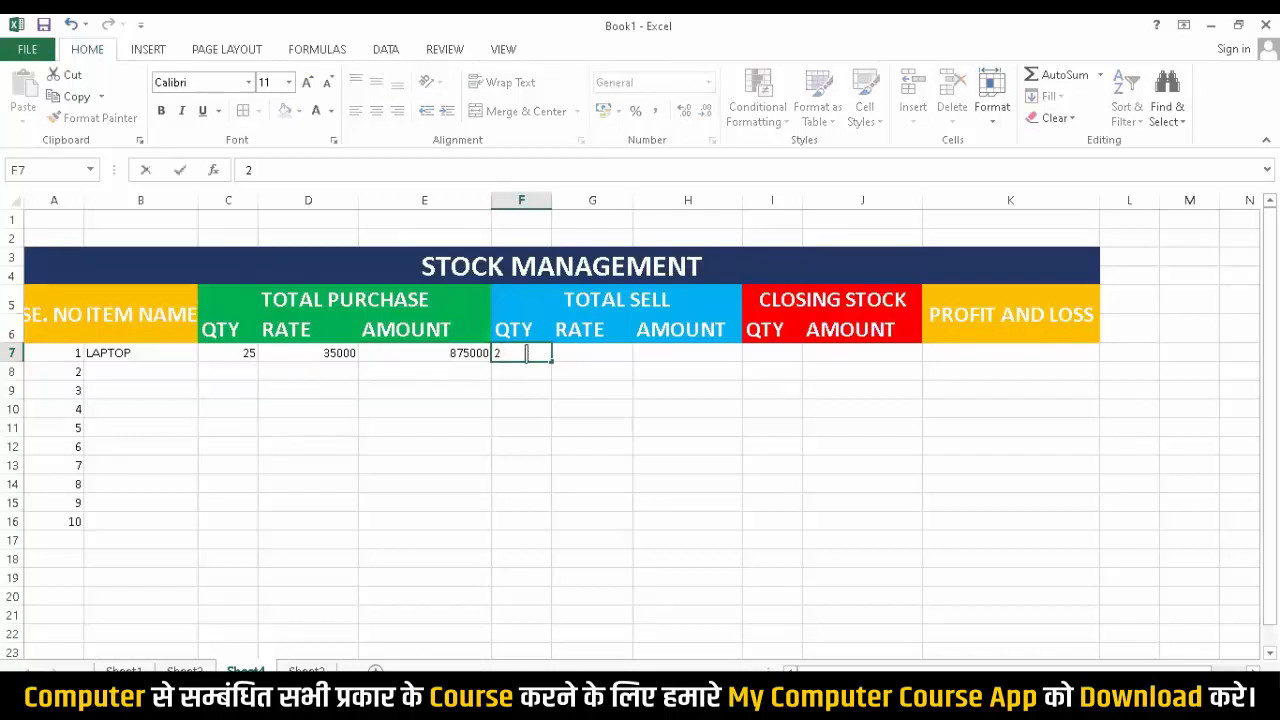
text(0)
click(586, 370)
click(307, 350)
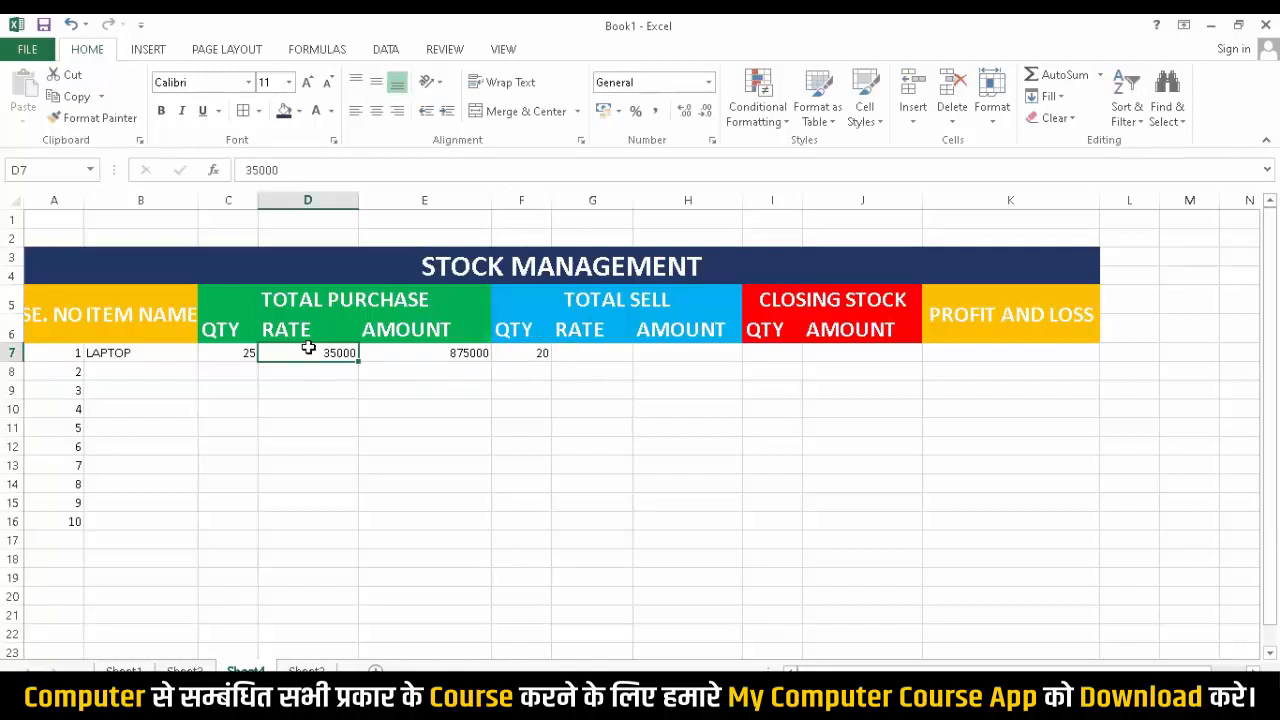
click(598, 355)
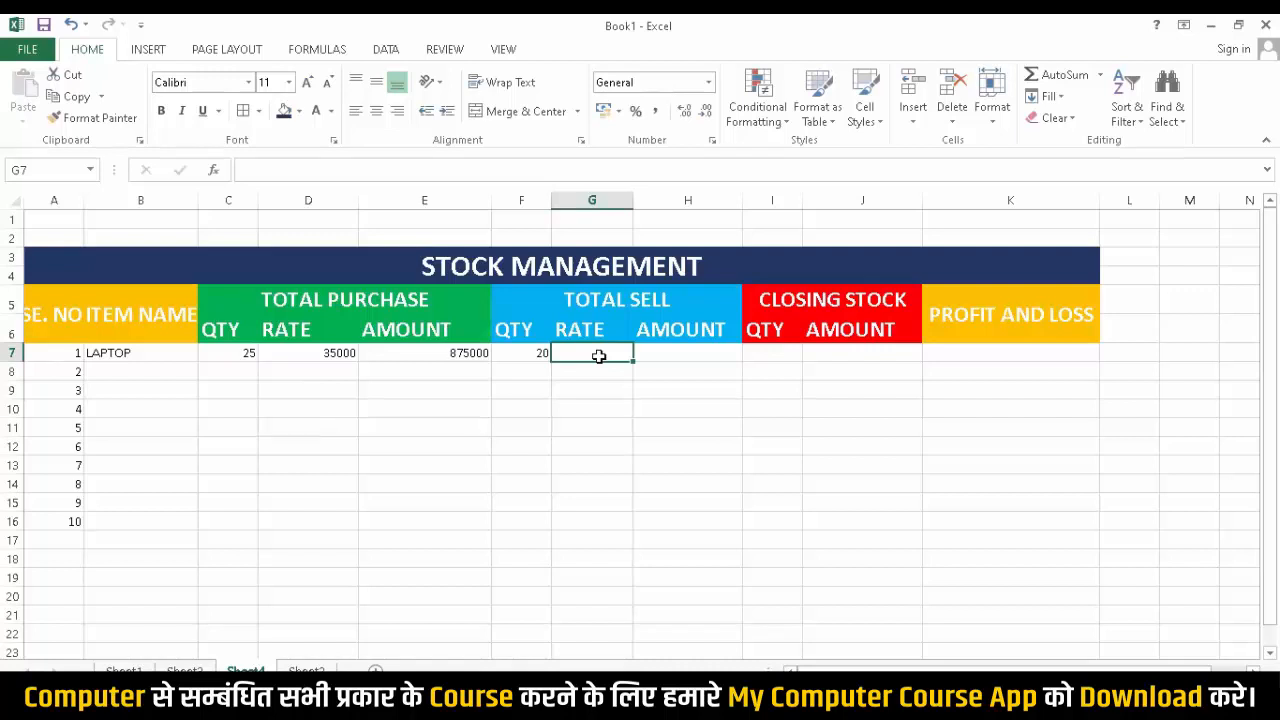
text(38000)
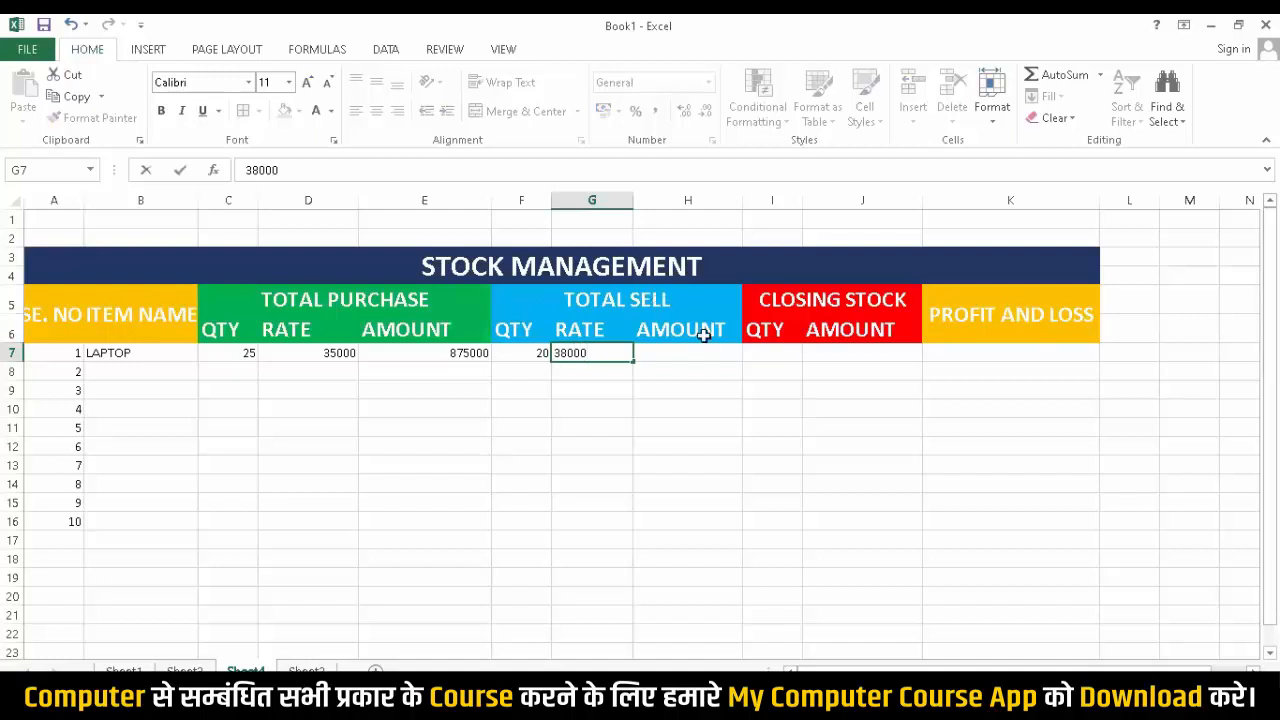
click(604, 420)
Calculate the LAPTOP sell amount in H7 with the formula =G7*F7.
click(680, 350)
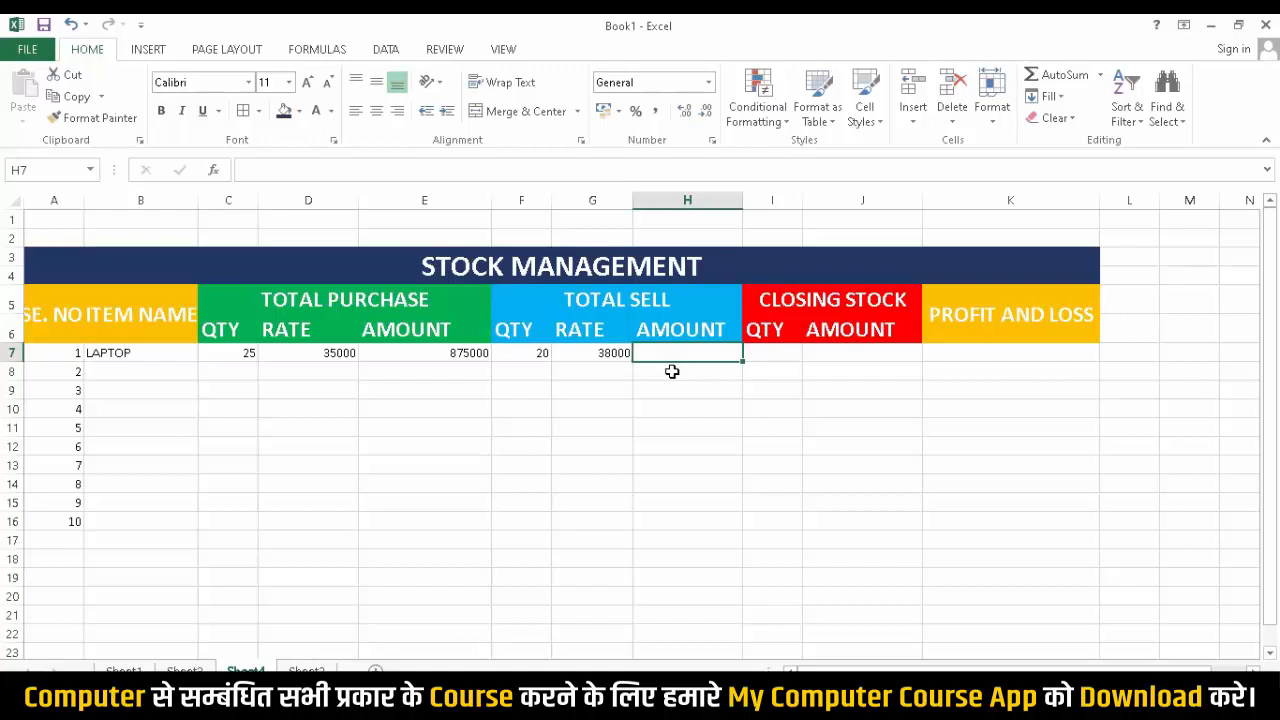
text(=)
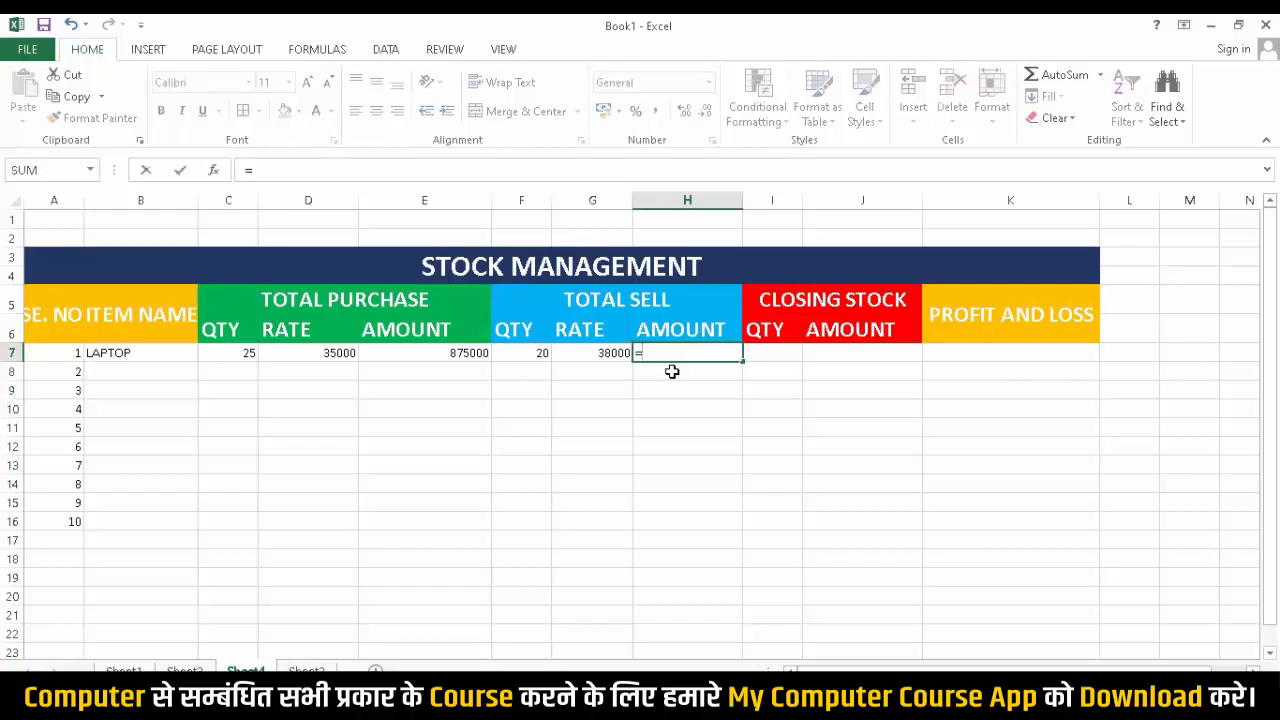
click(604, 358)
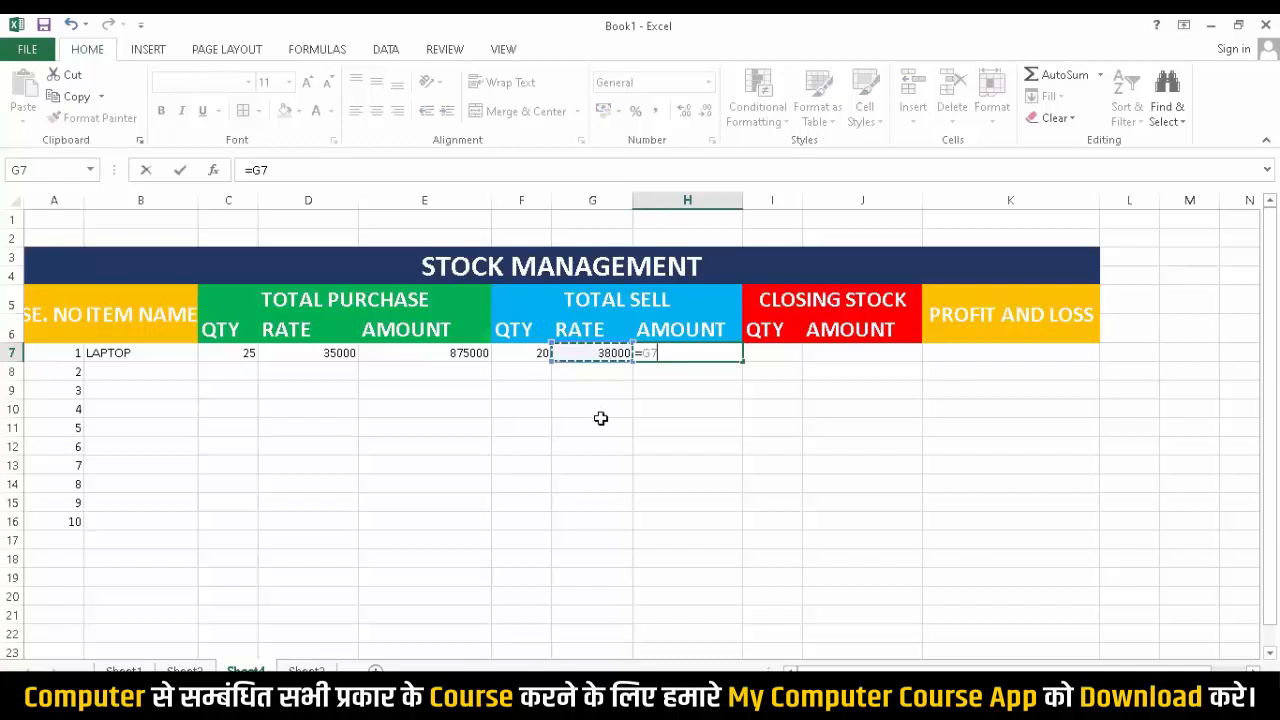
text(*)
click(525, 353)
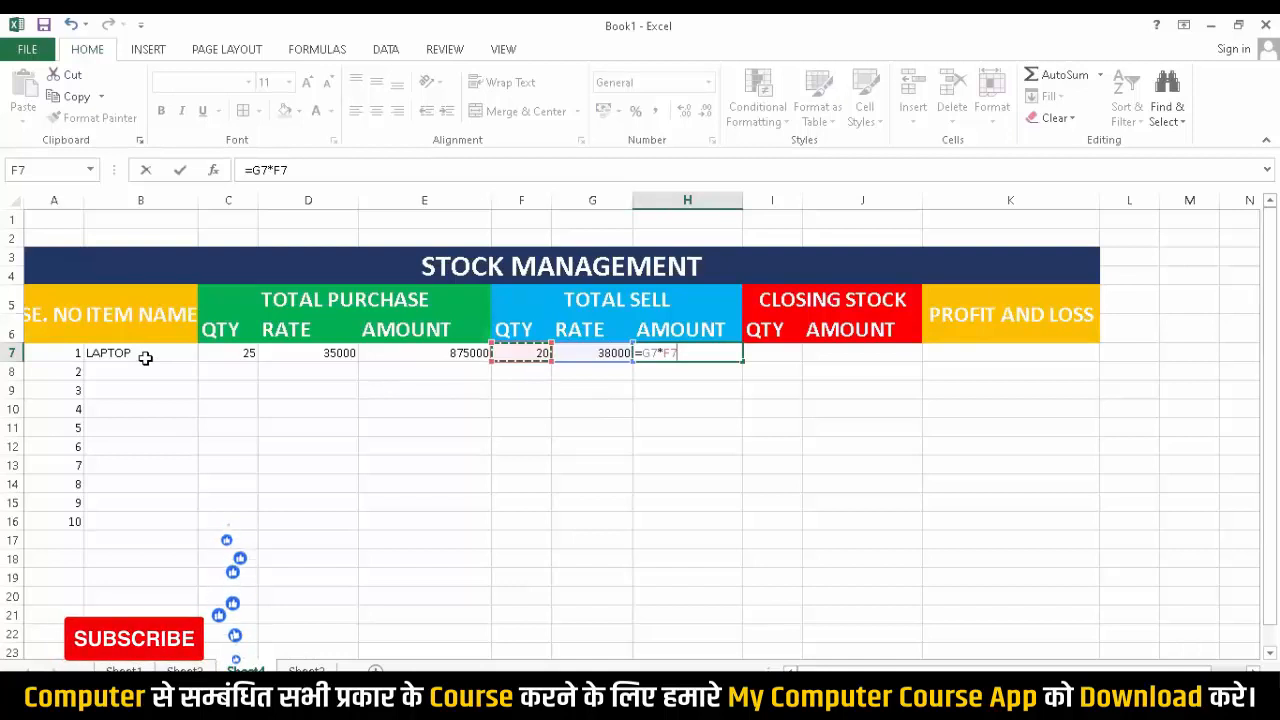
key(Return)
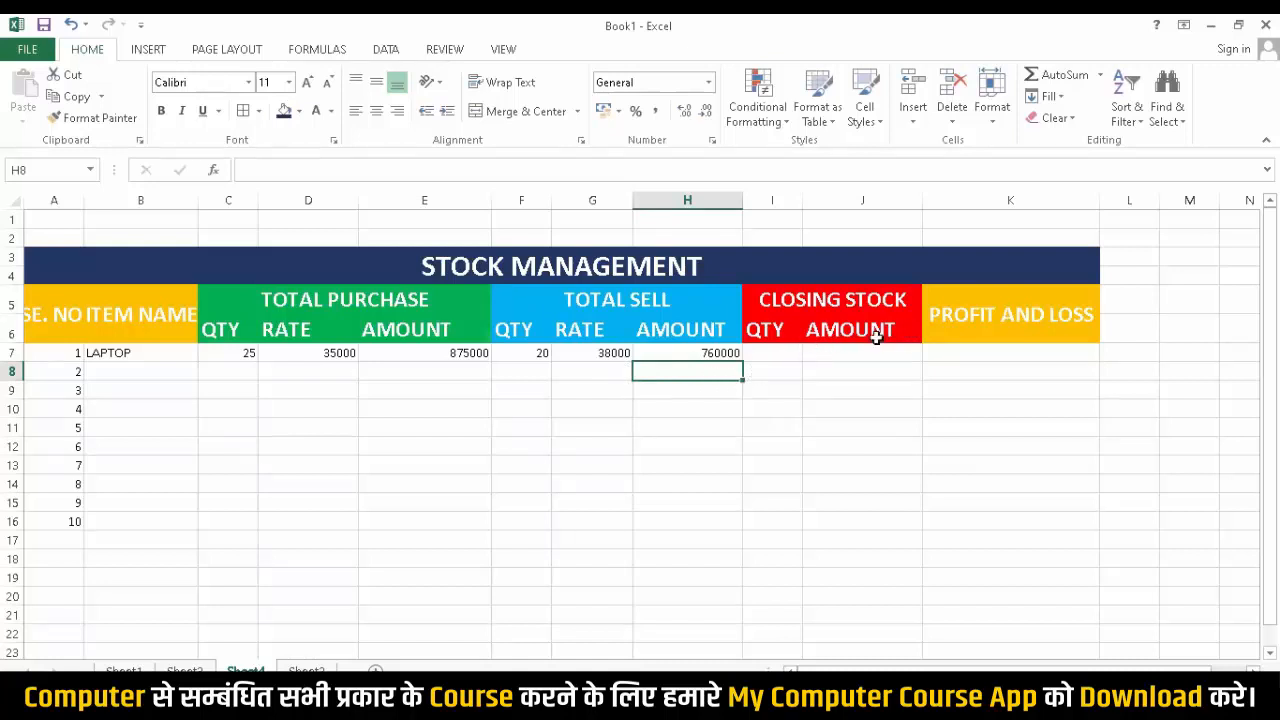
drag(300, 300, 306, 337)
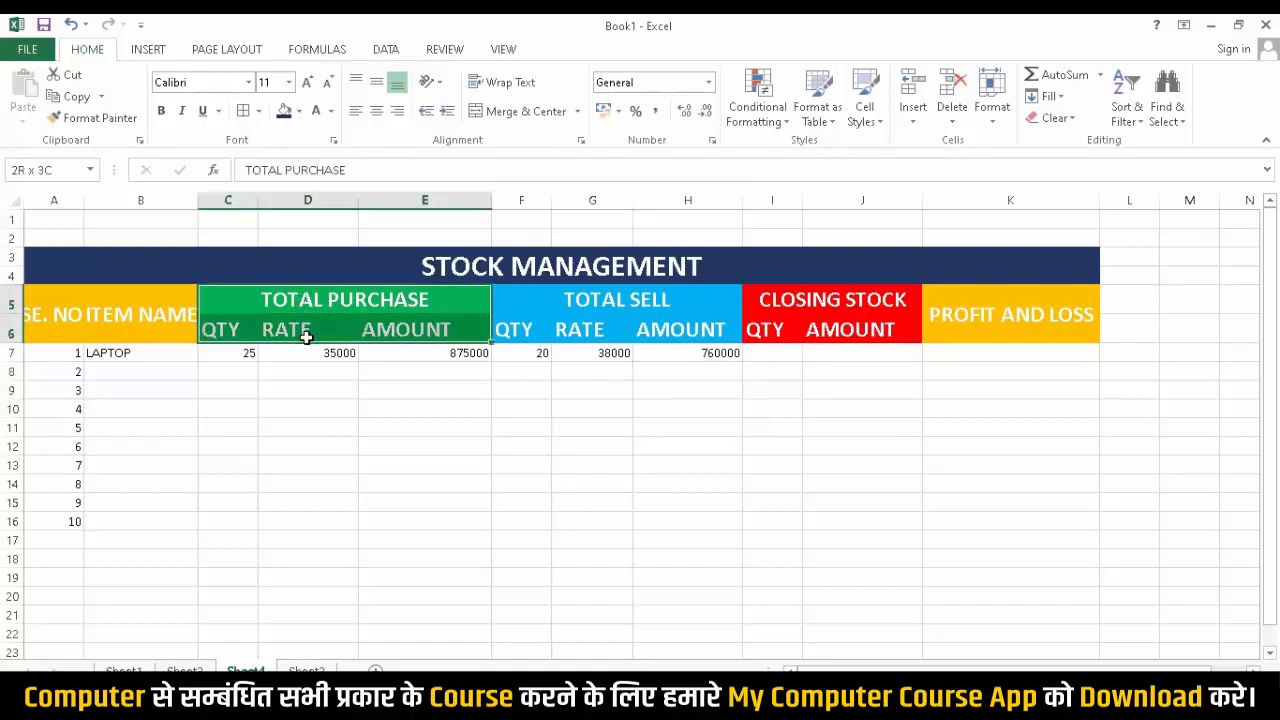
drag(556, 300, 563, 330)
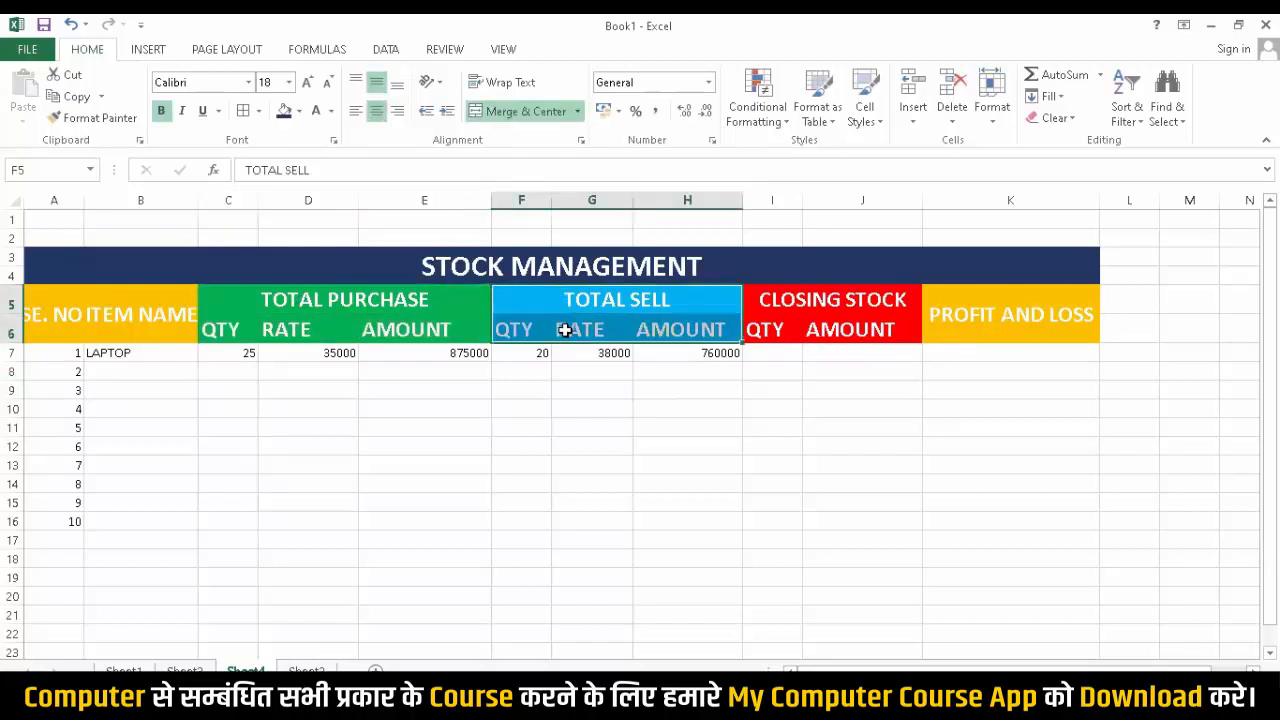
click(783, 354)
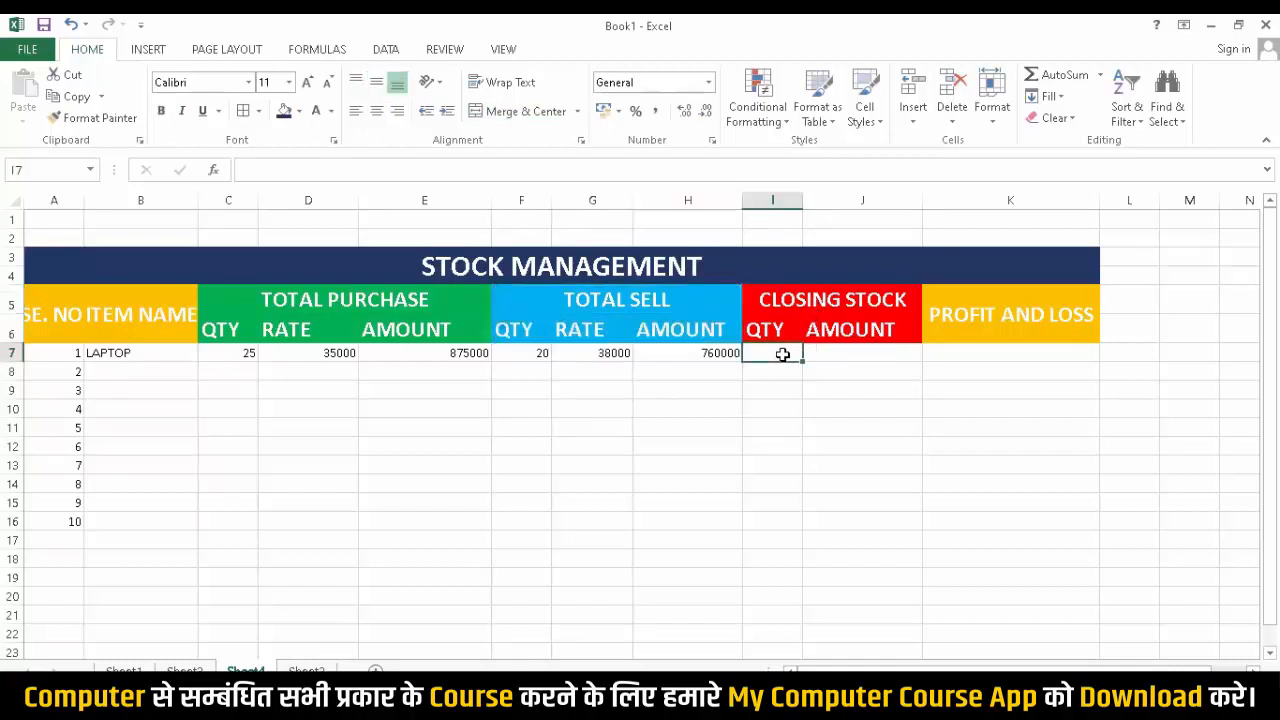
click(245, 352)
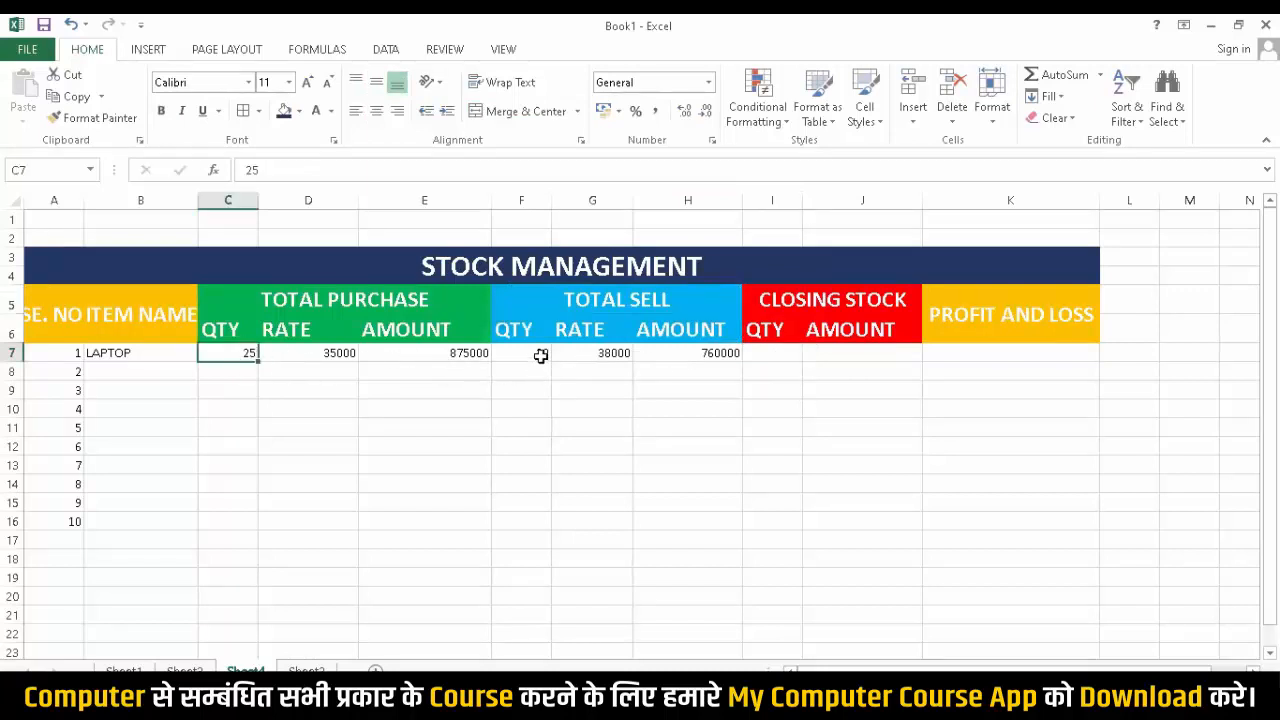
Calculate the LAPTOP closing stock quantity in I7 as purchase quantity minus sell quantity, =C7-F7.
click(767, 354)
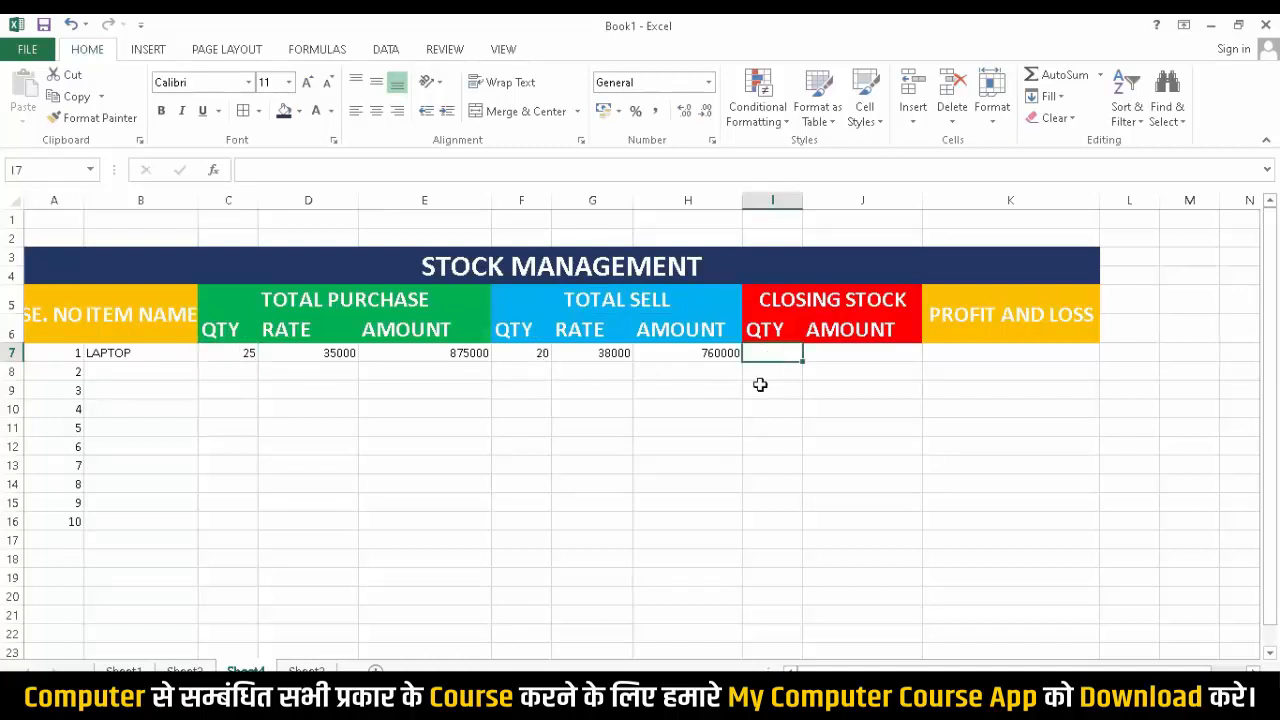
text(=)
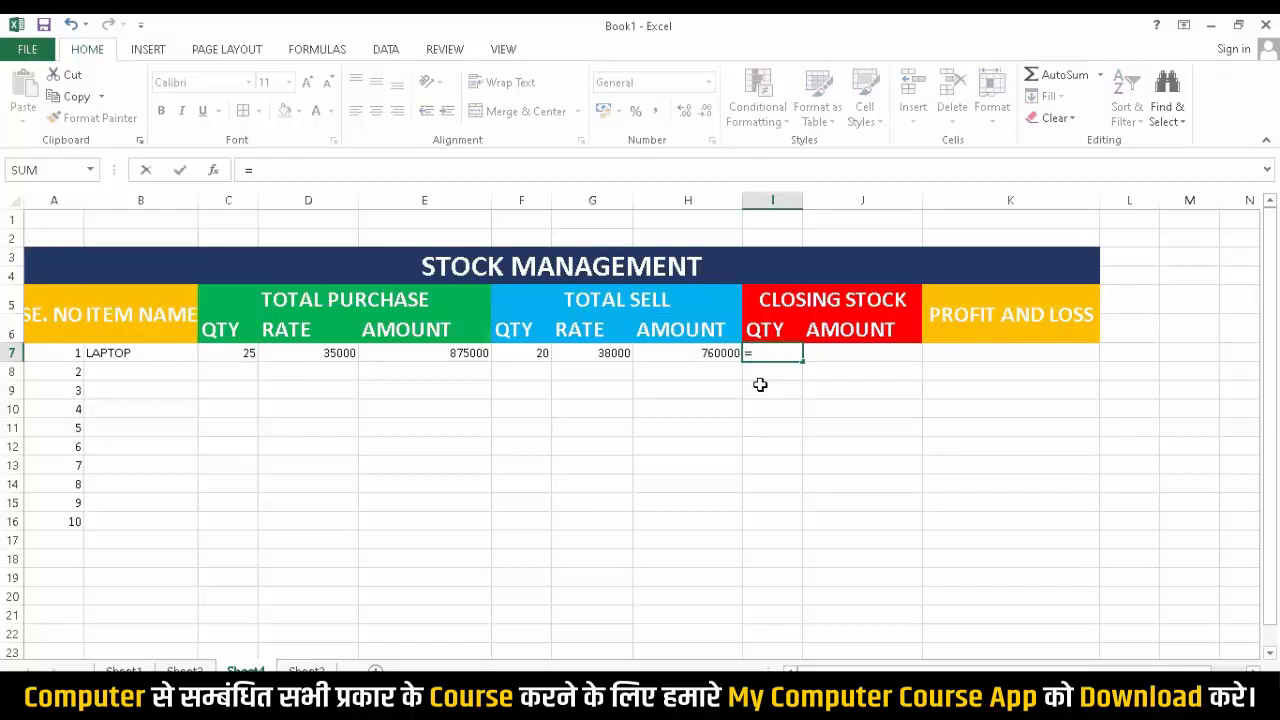
click(233, 352)
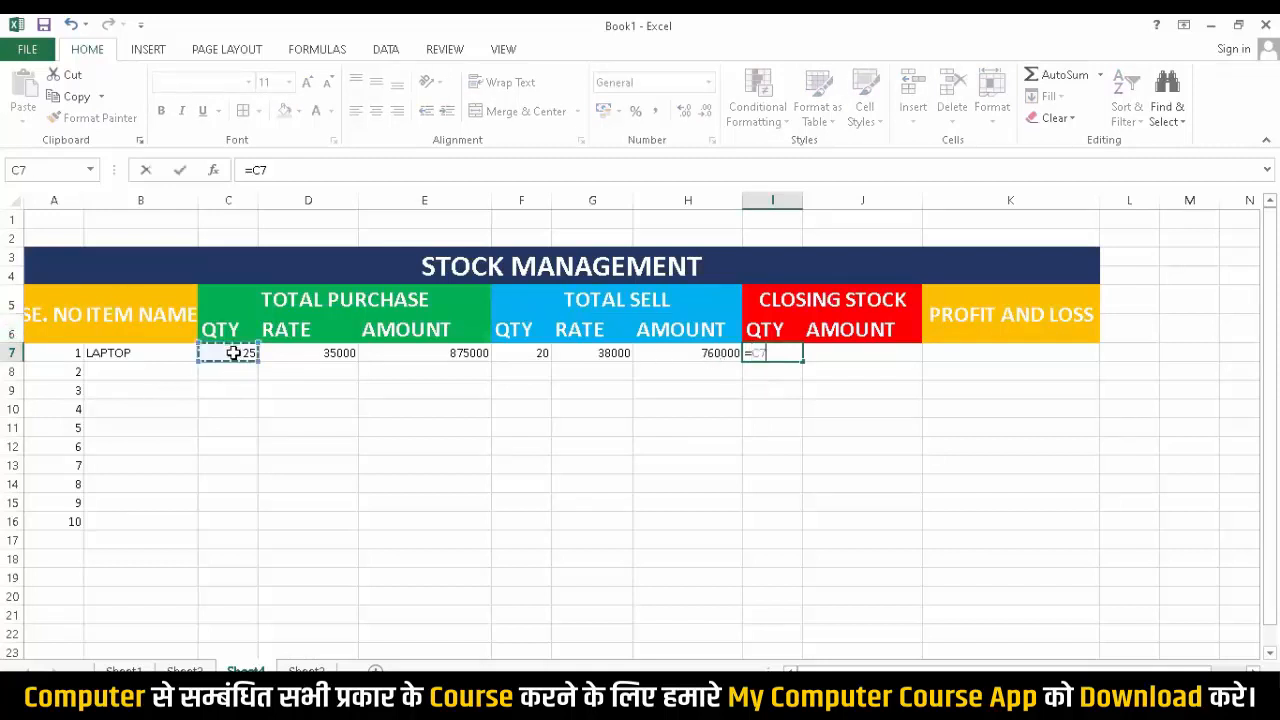
text(-)
click(534, 352)
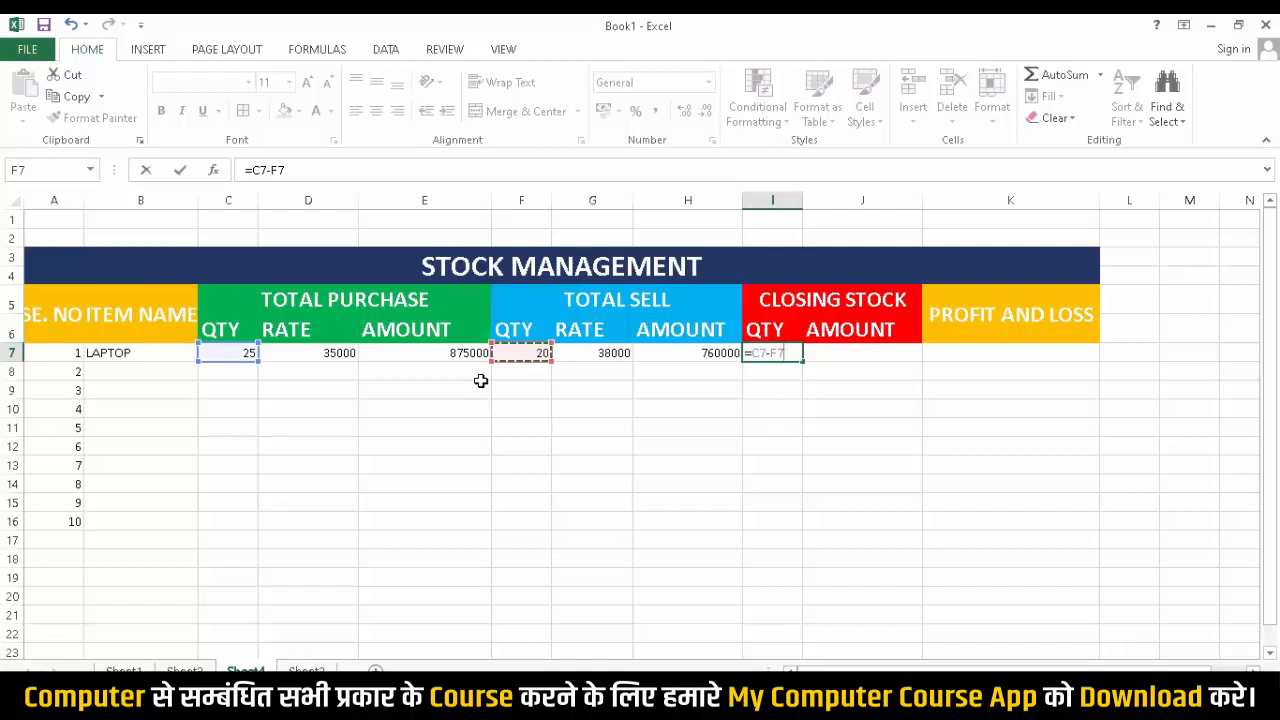
key(Return)
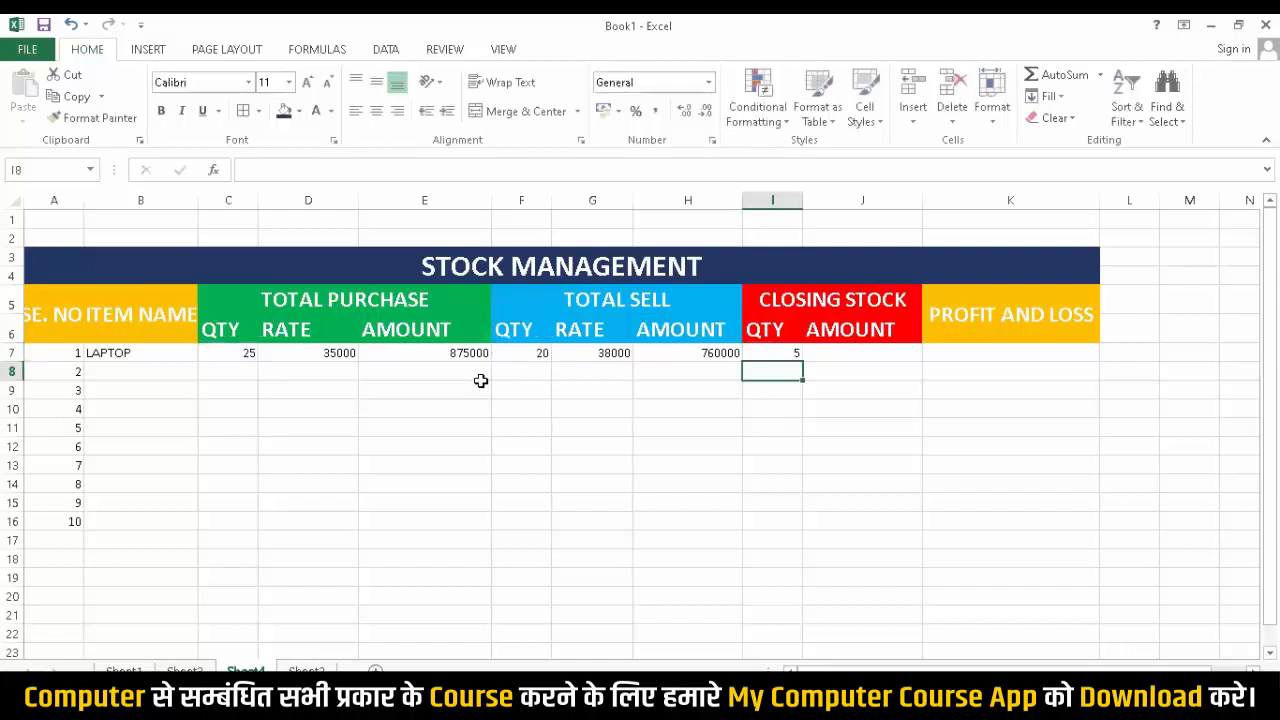
click(775, 350)
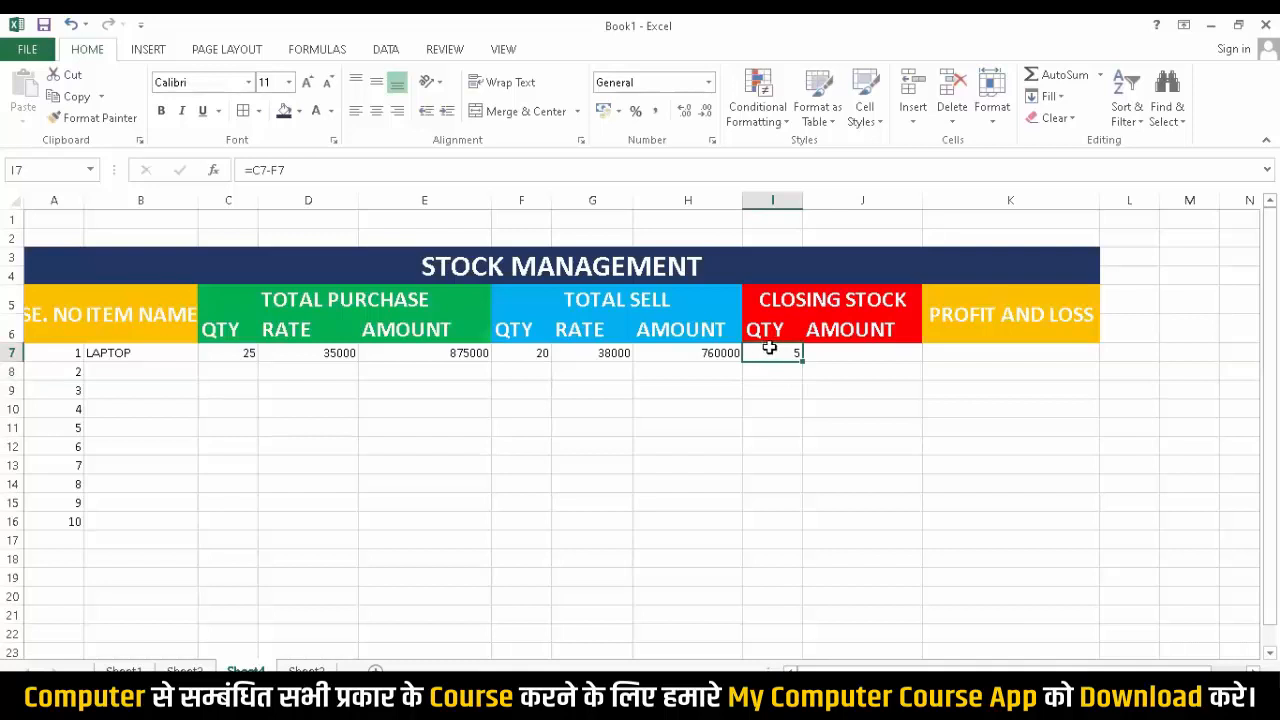
Calculate the LAPTOP closing stock amount in J7 as purchase rate times closing quantity, =D7*I7.
click(863, 353)
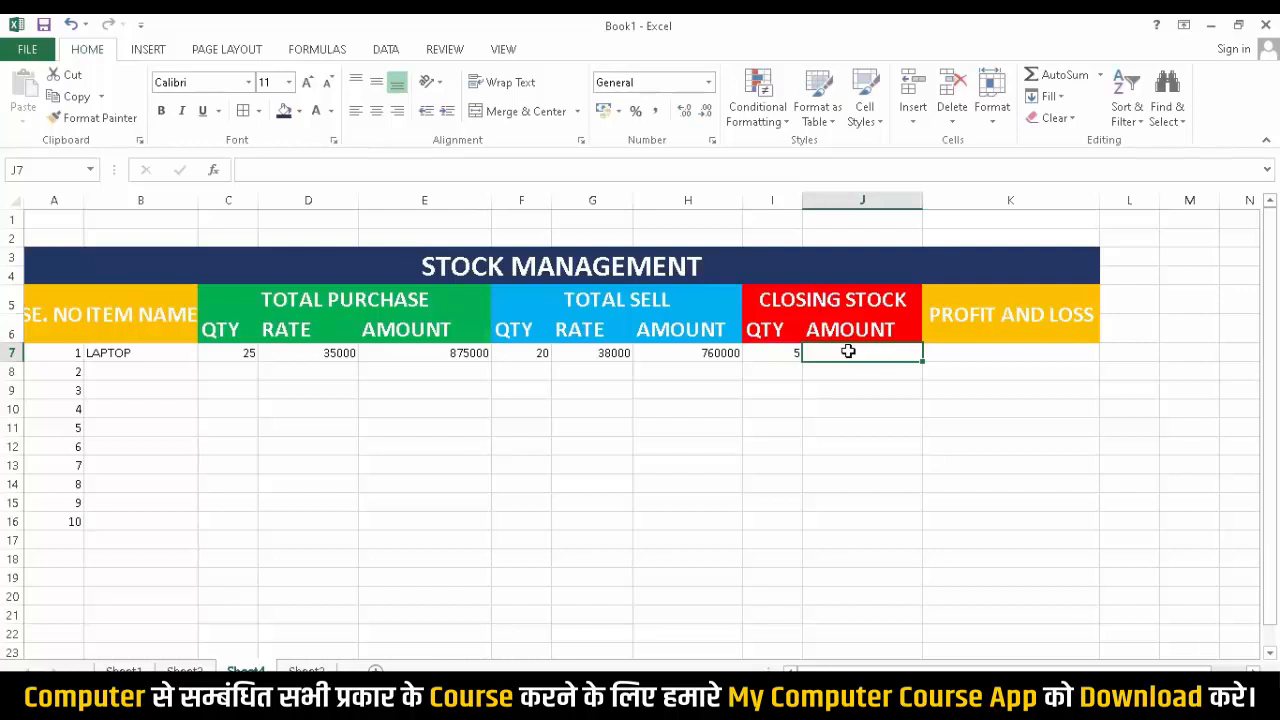
text(=)
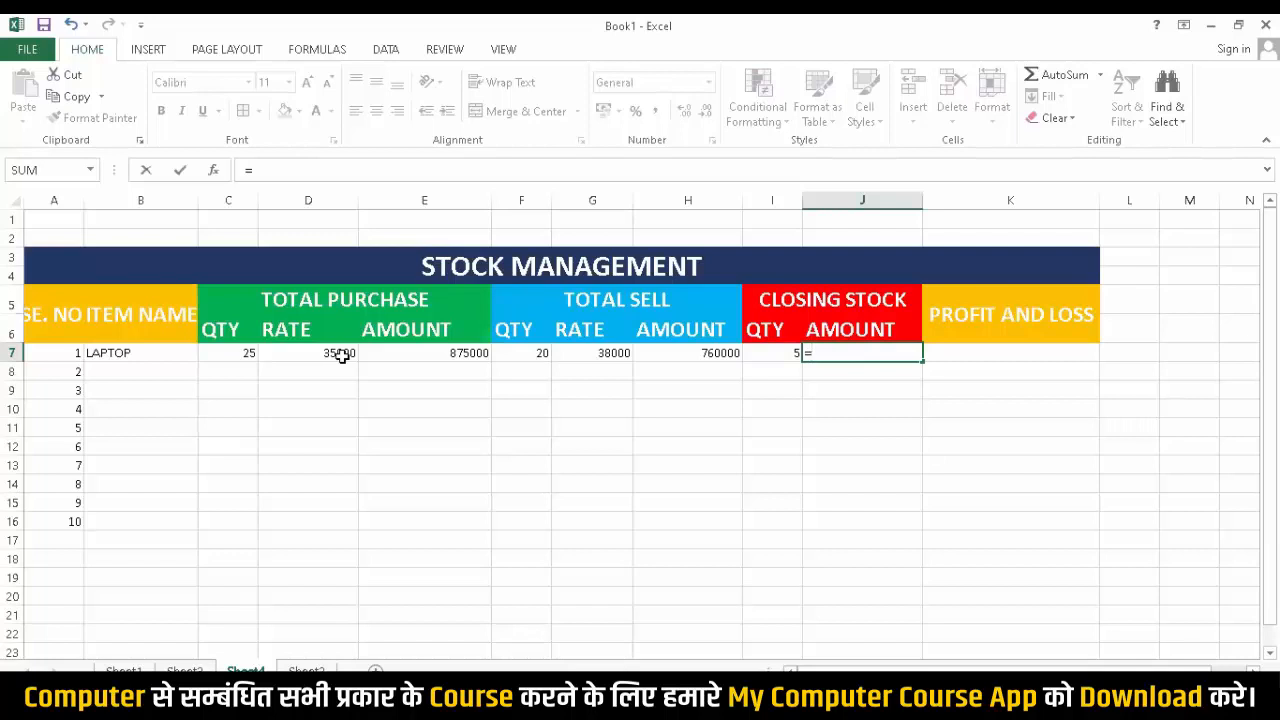
click(342, 356)
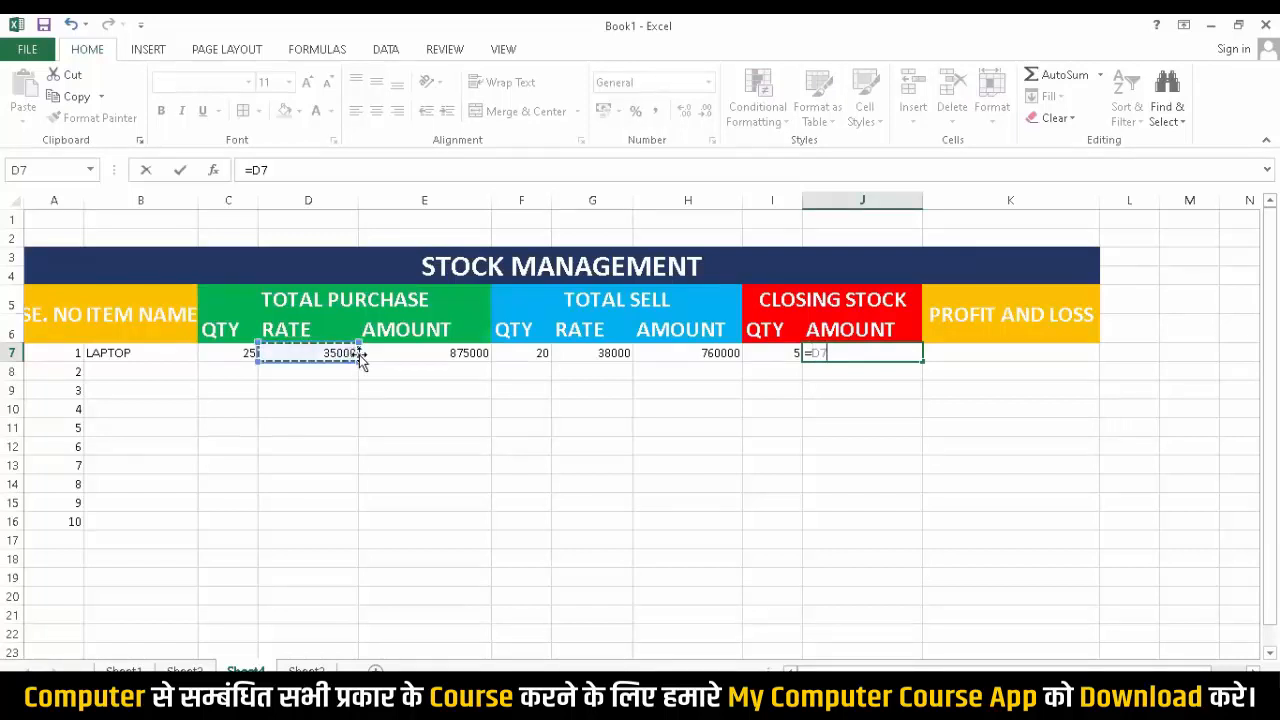
text((*)
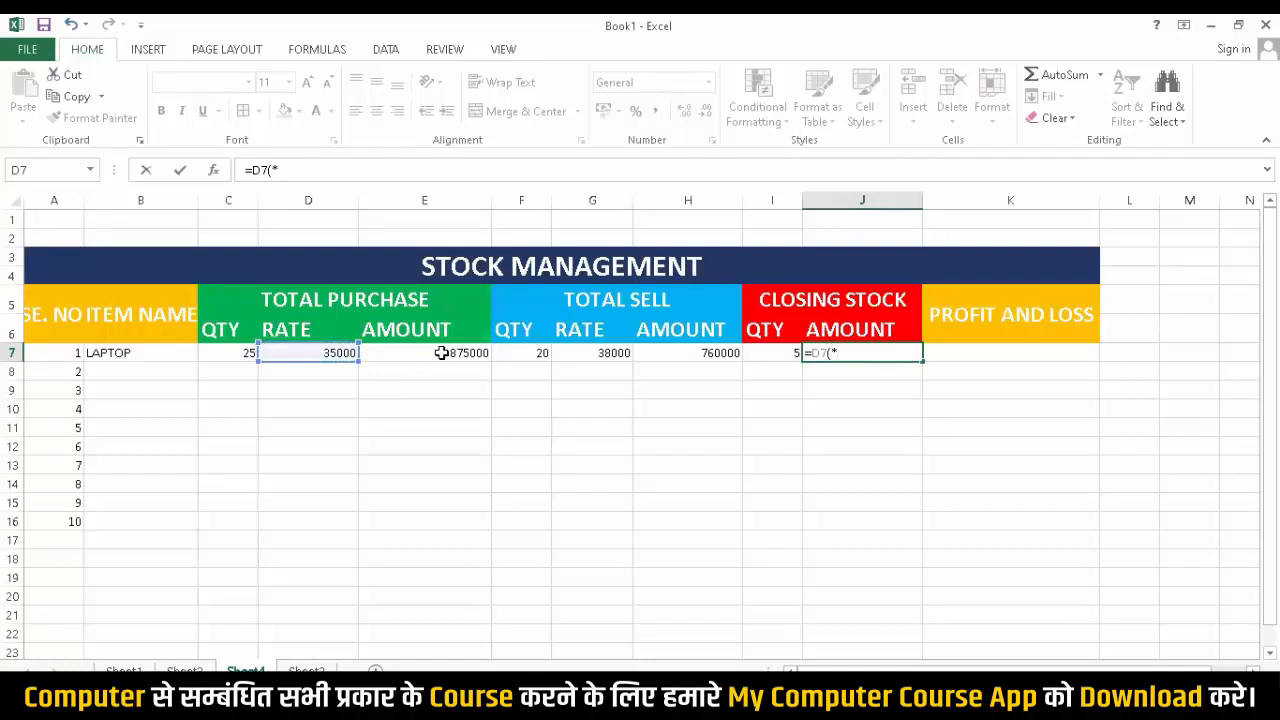
key(BackSpace)
text(*)
click(779, 358)
key(Return)
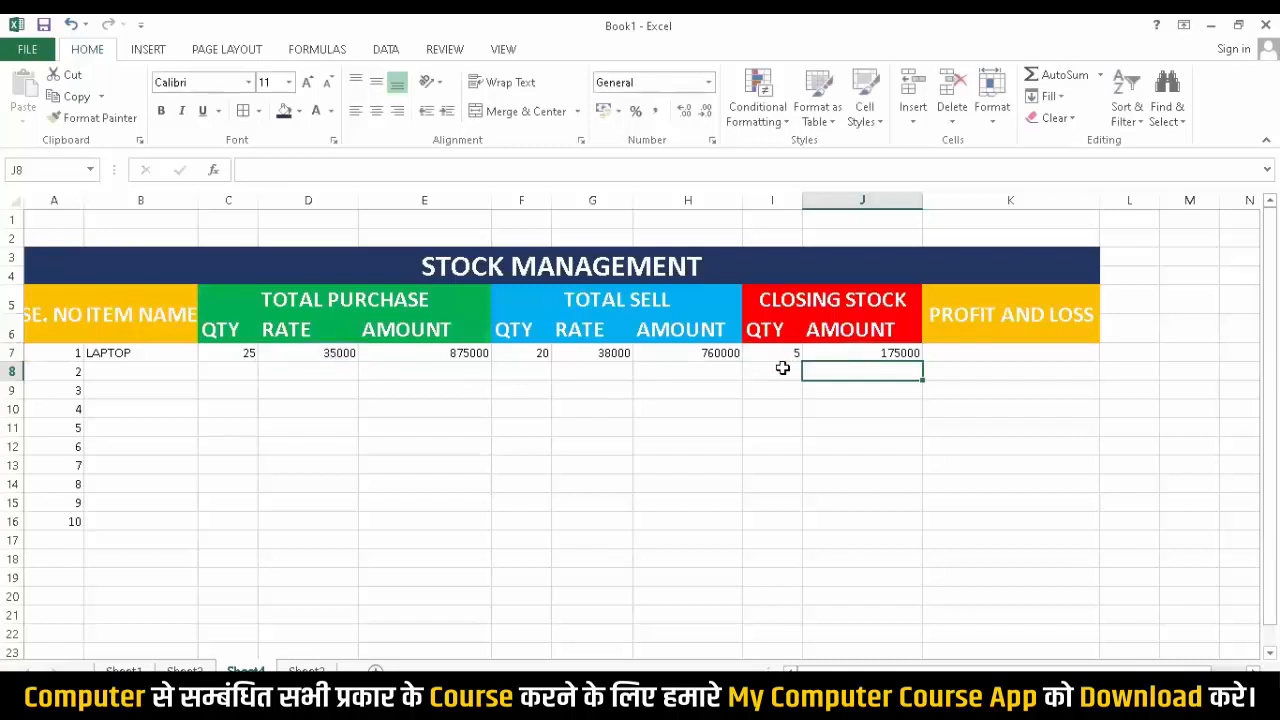
click(882, 352)
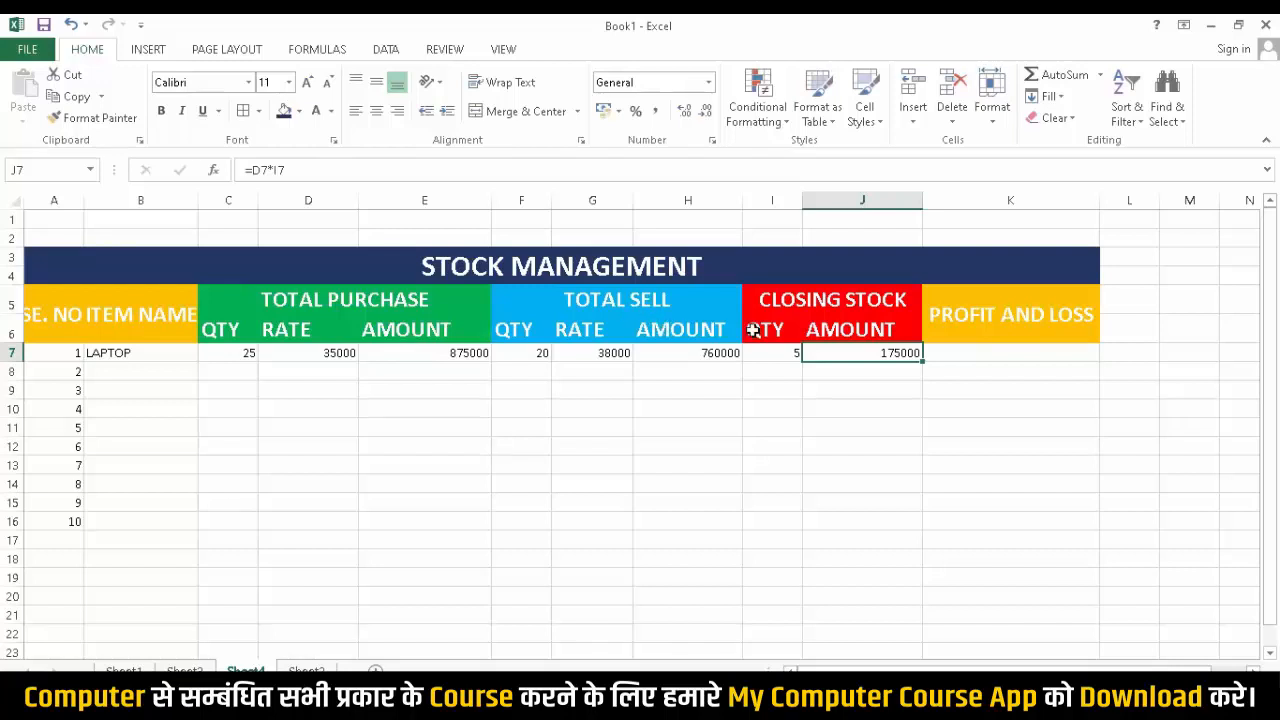
Calculate the LAPTOP profit and loss in K7 as closing amount plus sell amount minus purchase amount, =J7+H7-E7.
click(969, 358)
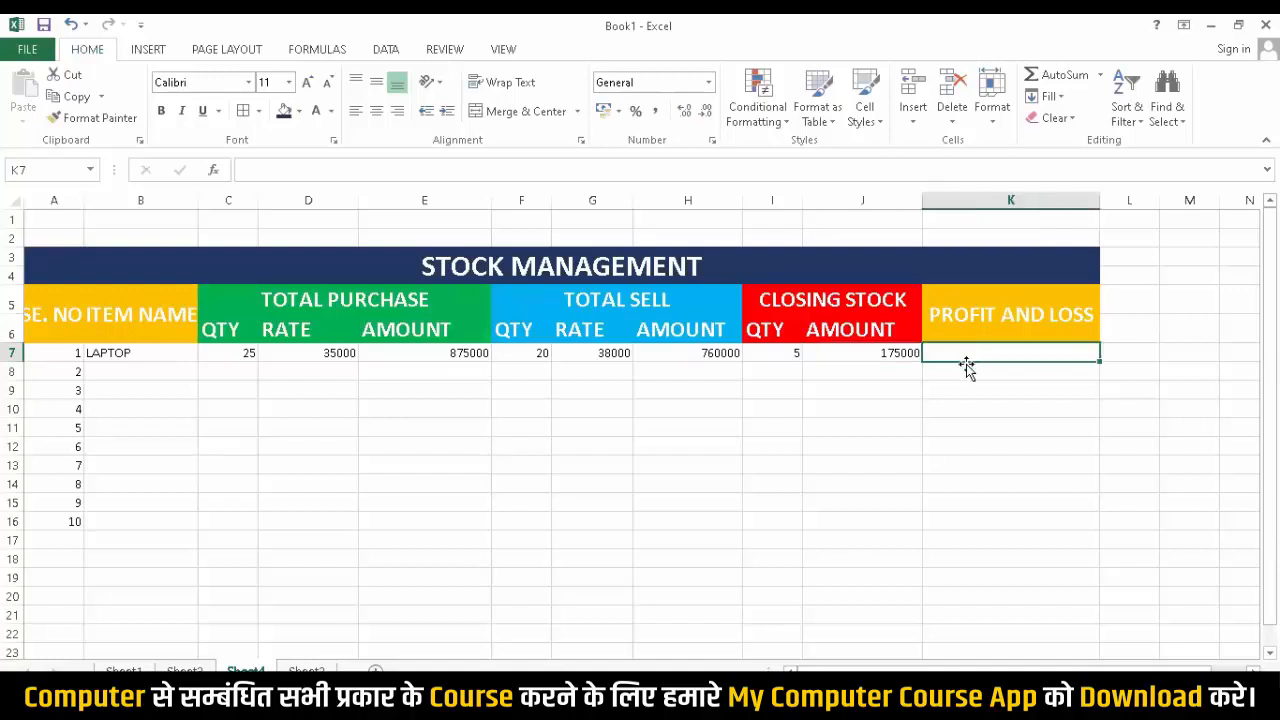
double_click(967, 366)
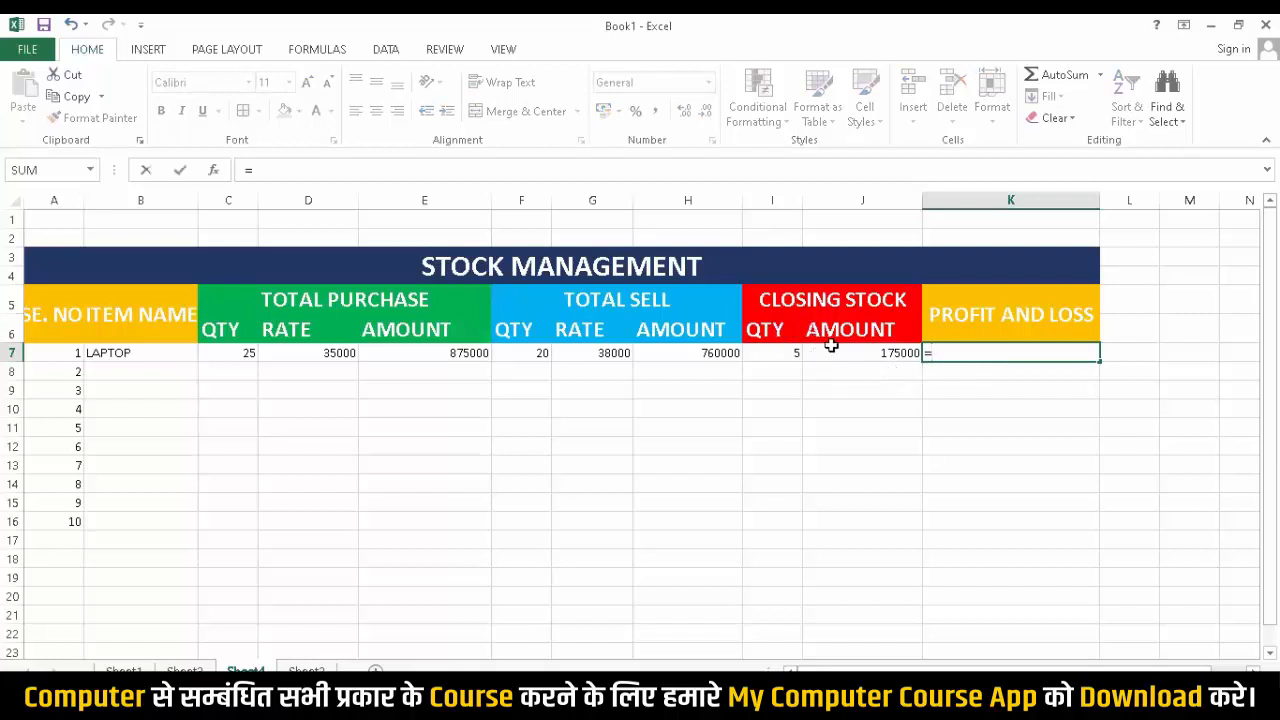
click(880, 356)
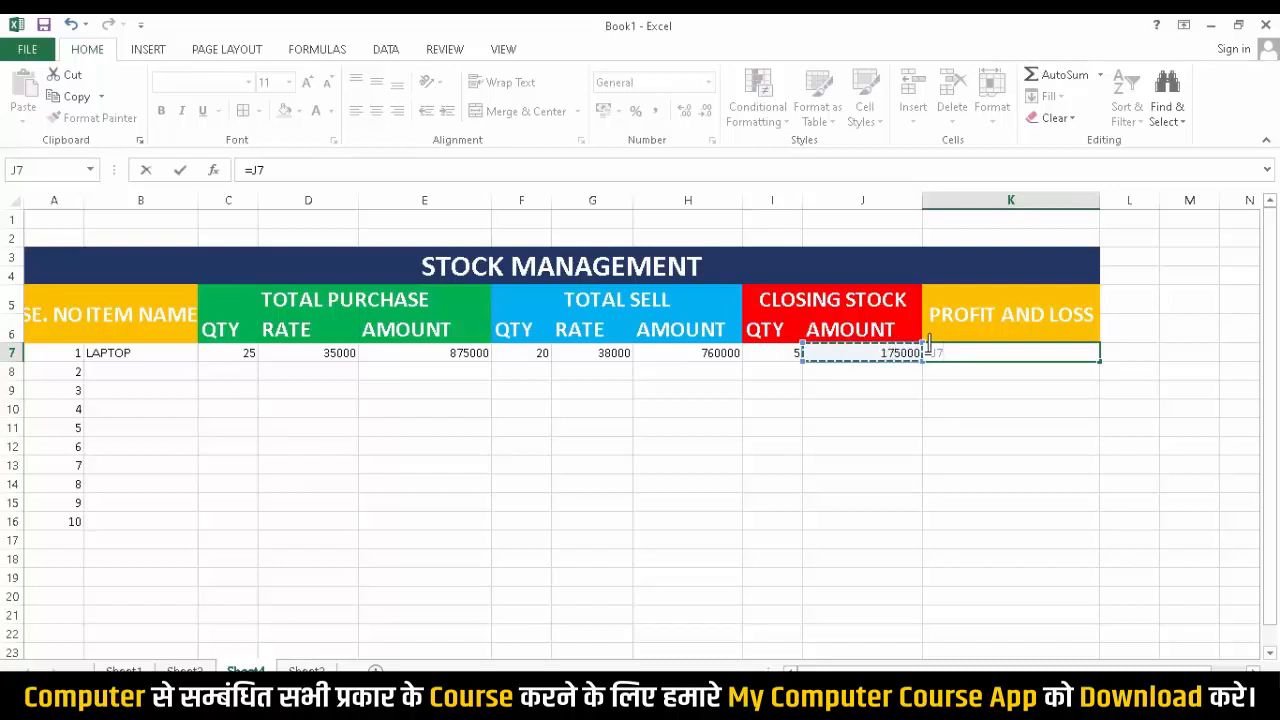
text(+)
scroll(668, 105, down, 1)
click(685, 354)
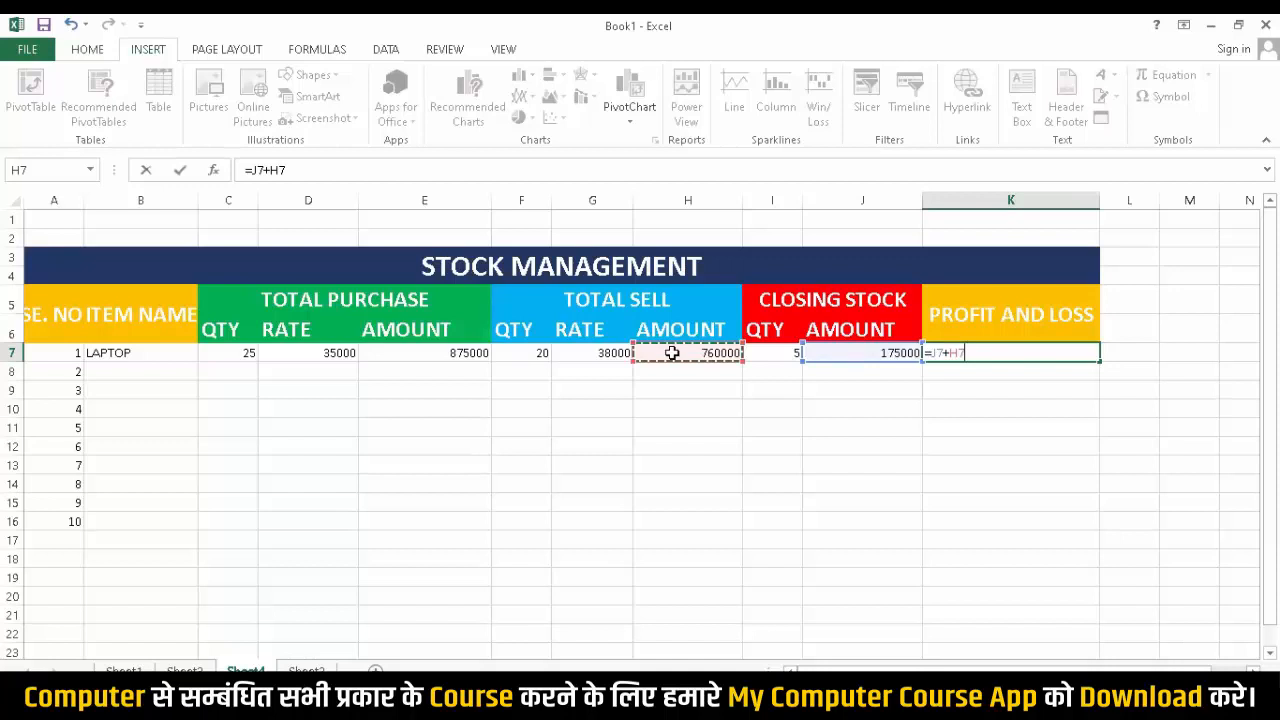
text(-)
click(424, 350)
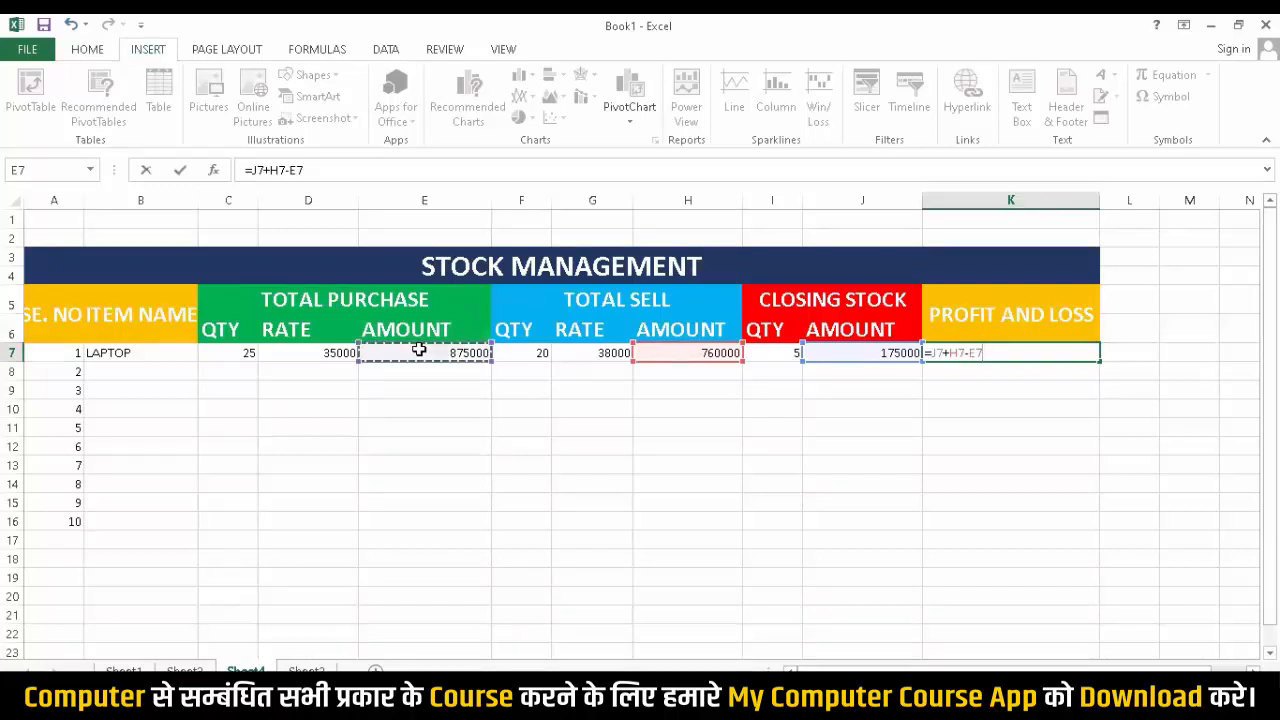
key(Return)
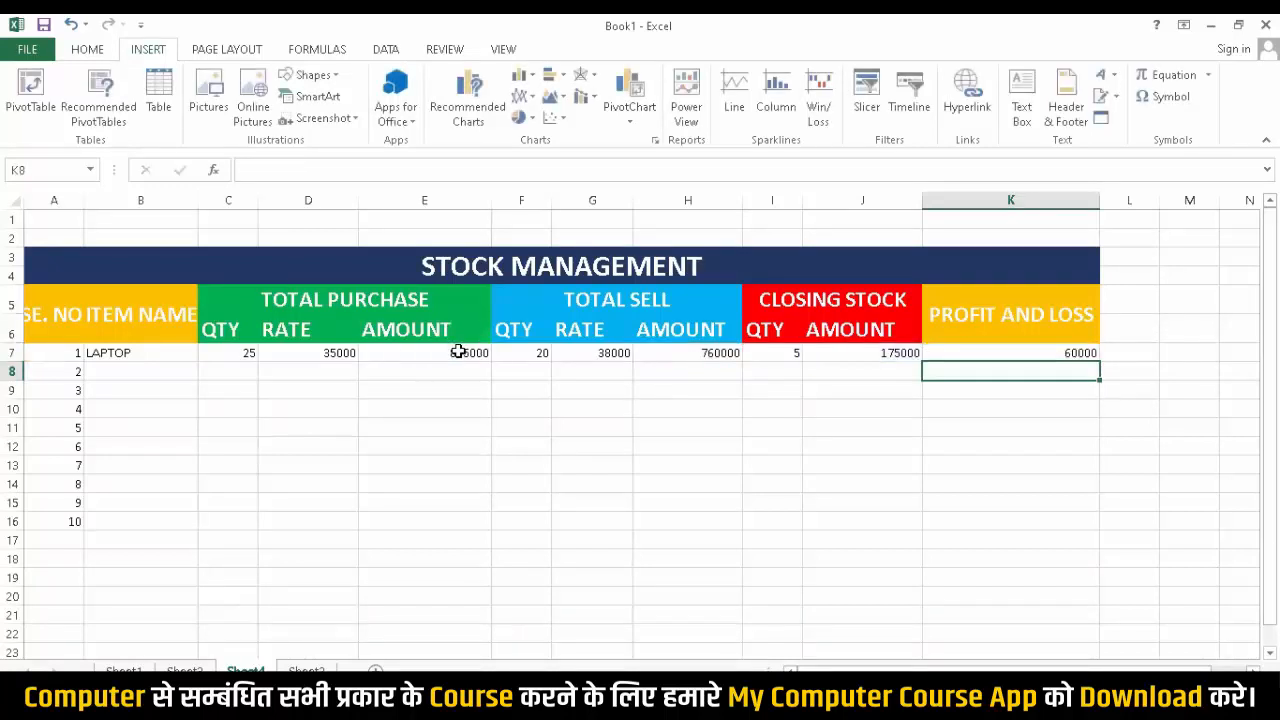
click(1050, 355)
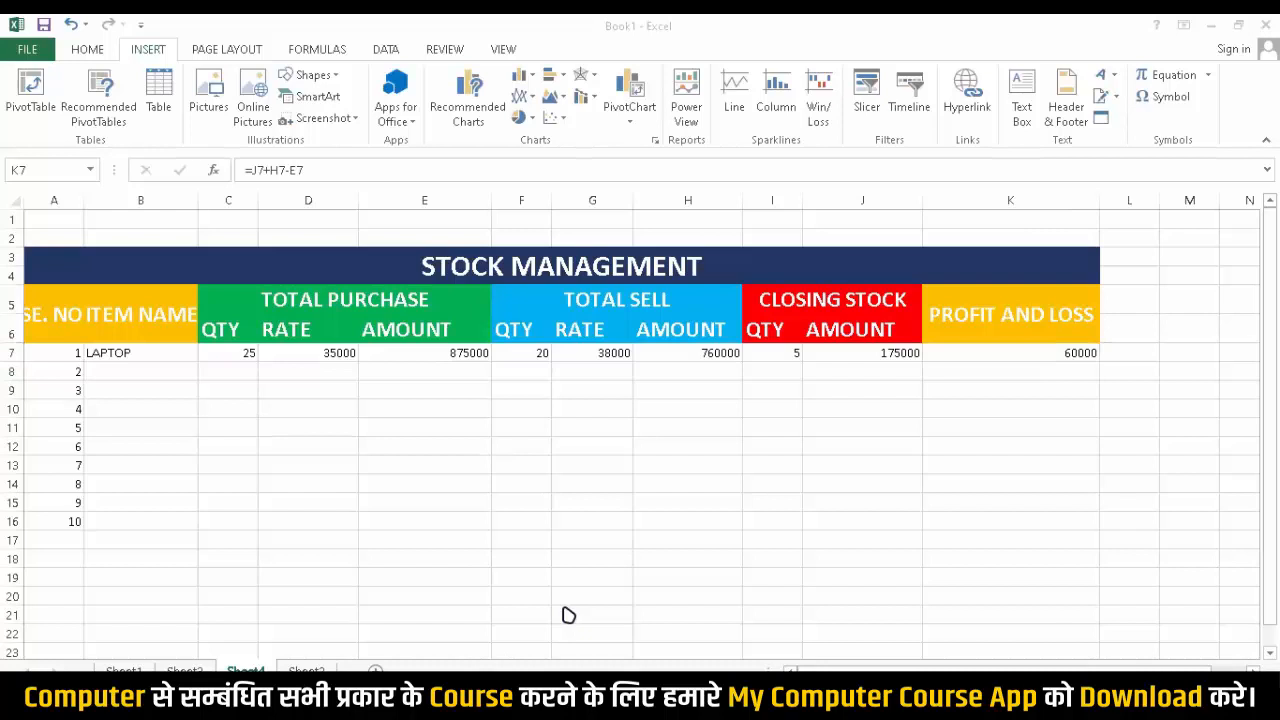
Add the item CPU in B8 with a purchase quantity of 40 in C8 and a rate of 10000 in D8.
click(118, 370)
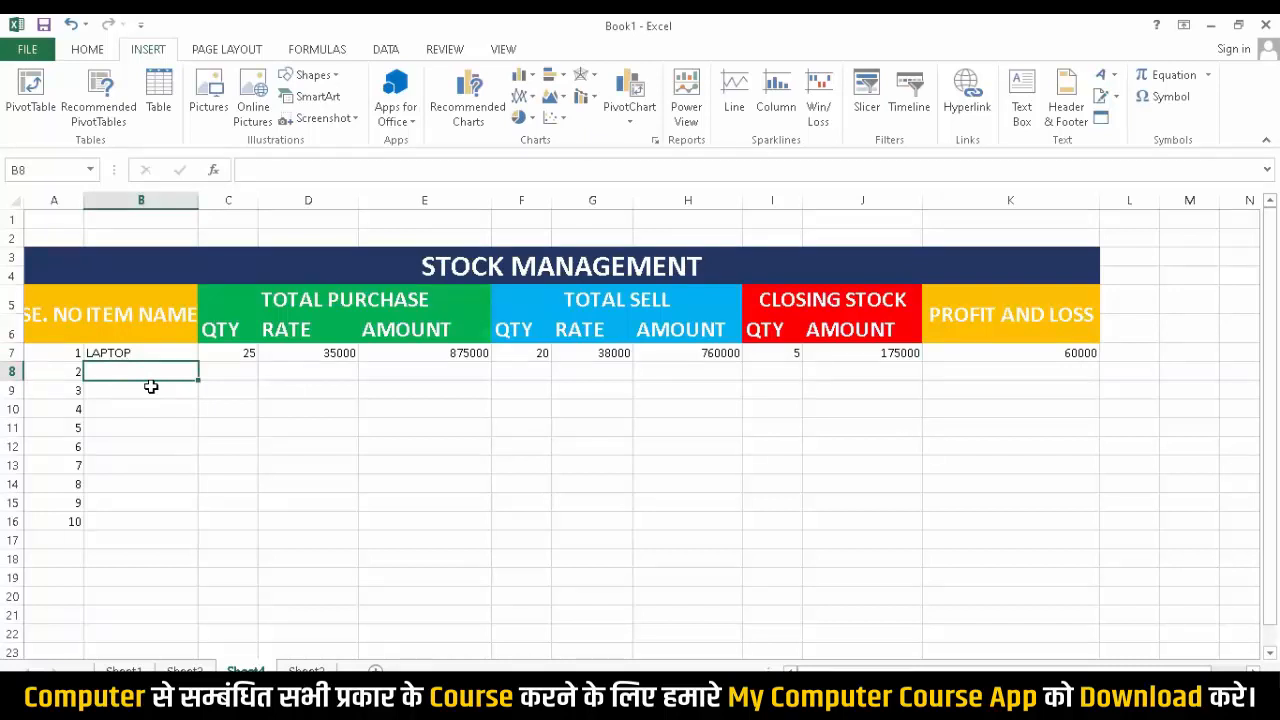
text(CPU)
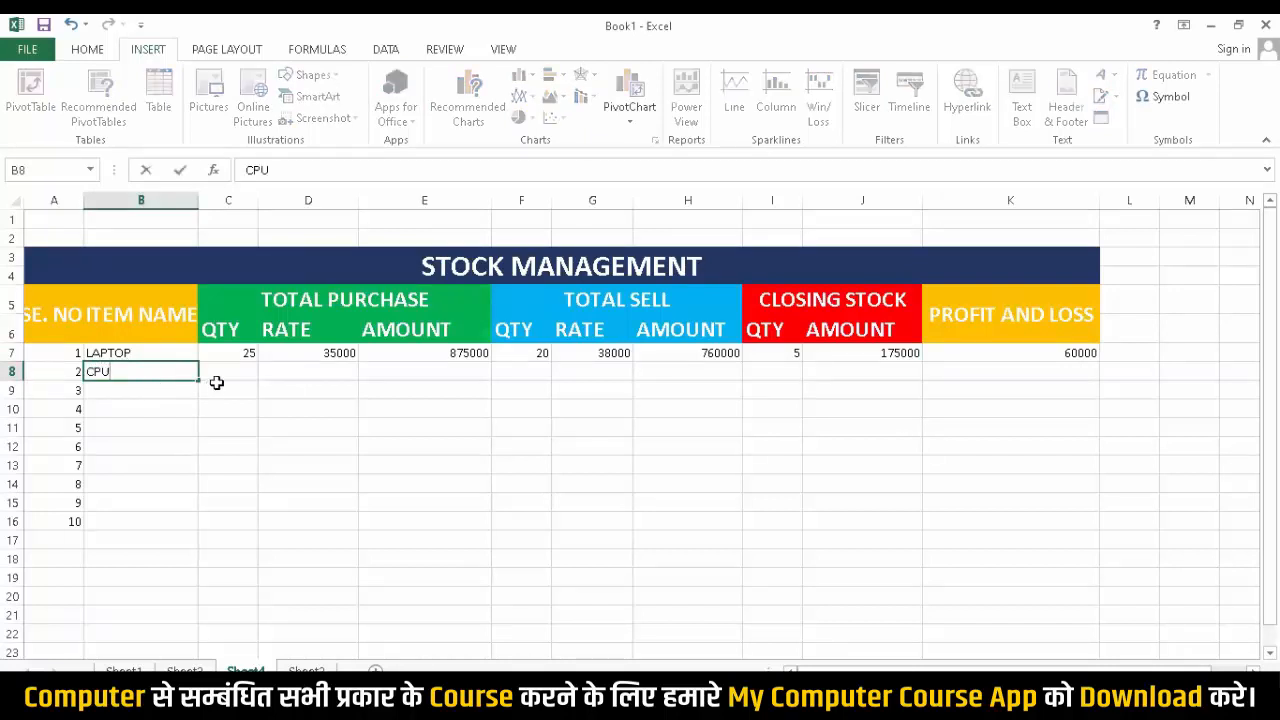
click(231, 374)
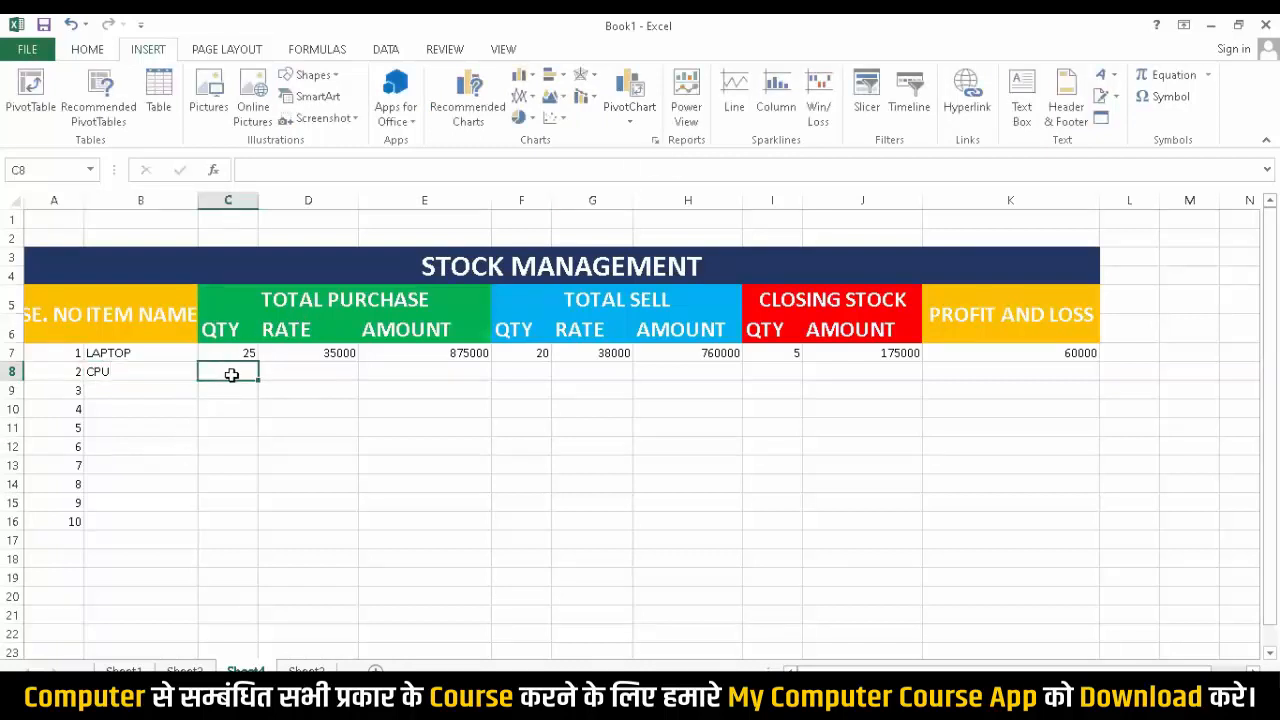
text(40)
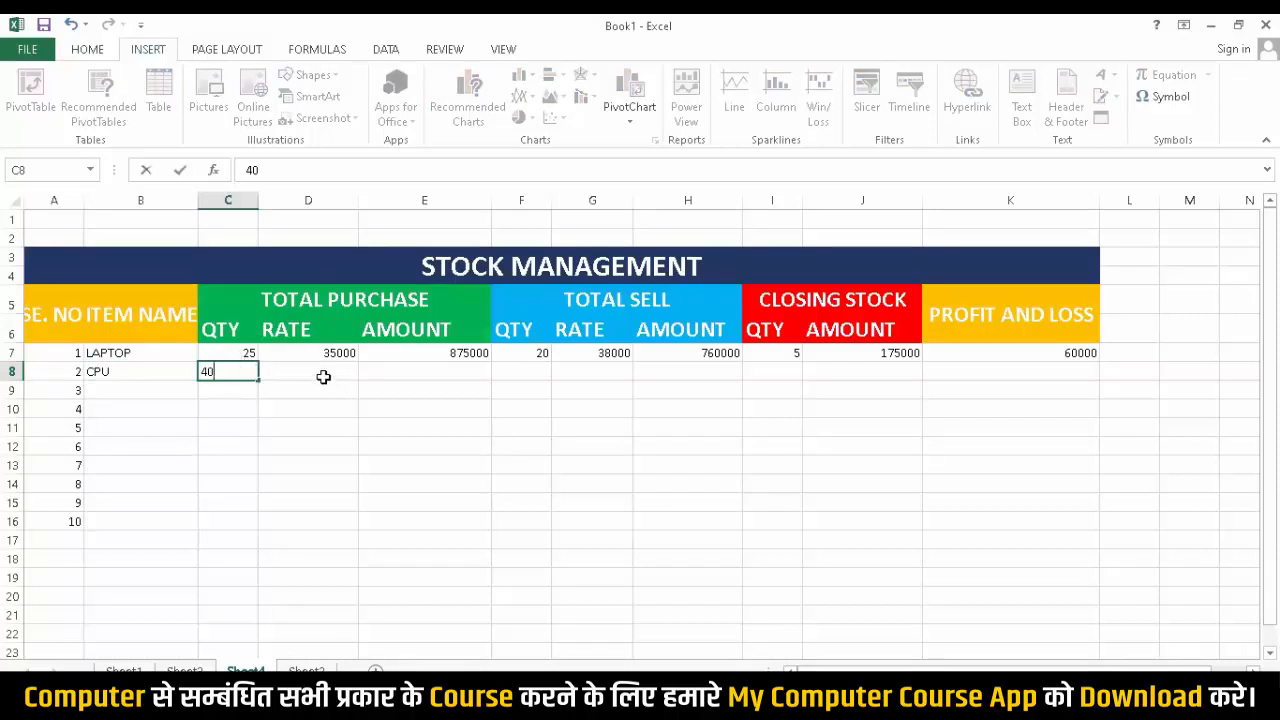
click(321, 375)
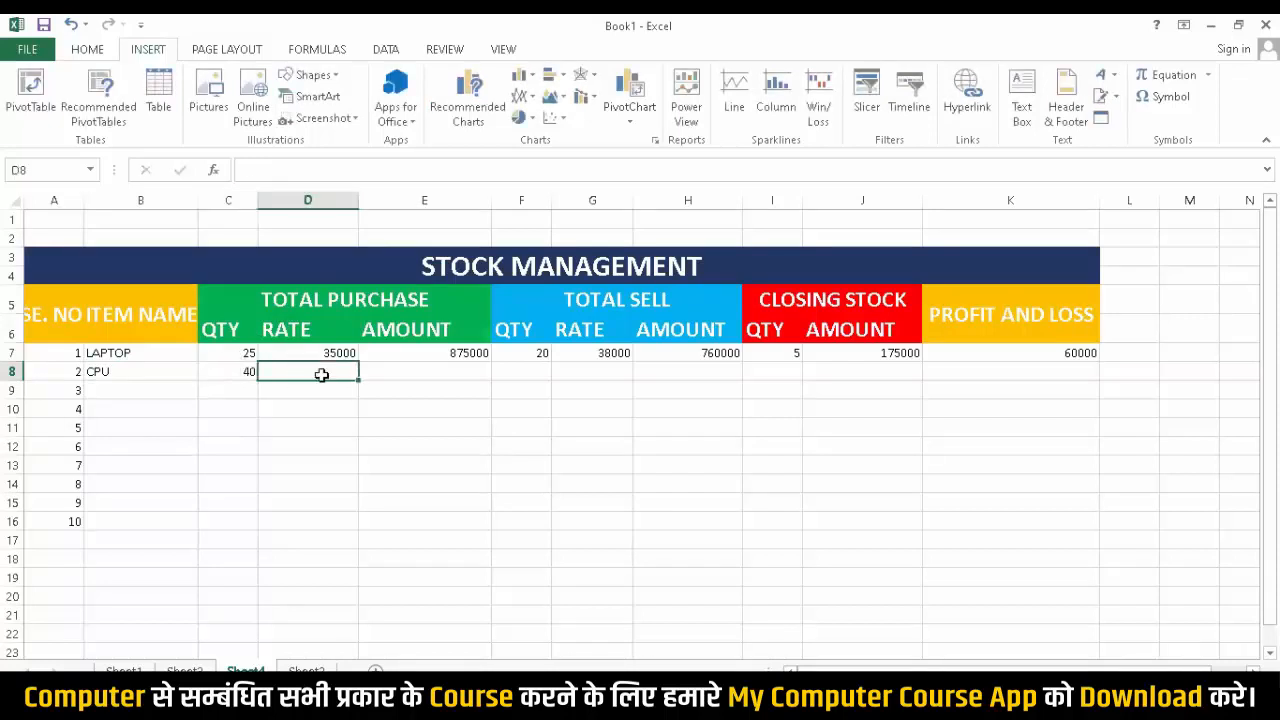
text(10000)
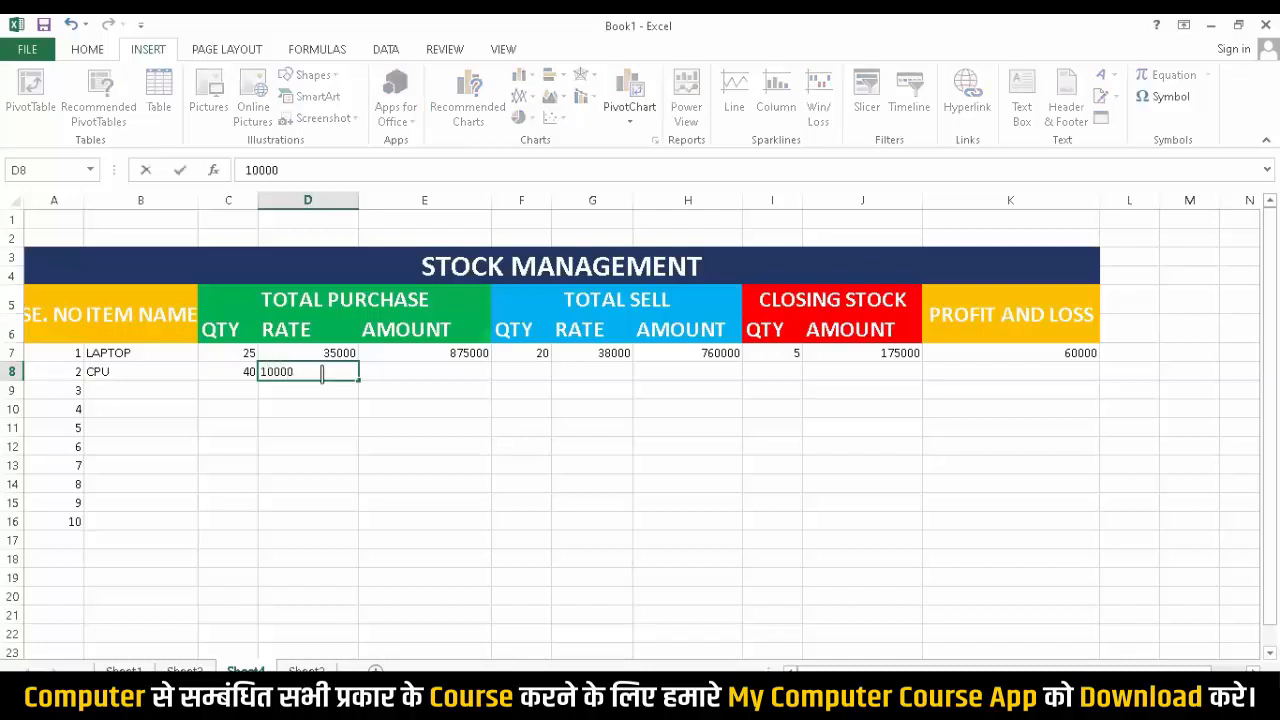
Calculate the CPU purchase amount in E8 as rate times quantity, =D8*C8.
click(424, 367)
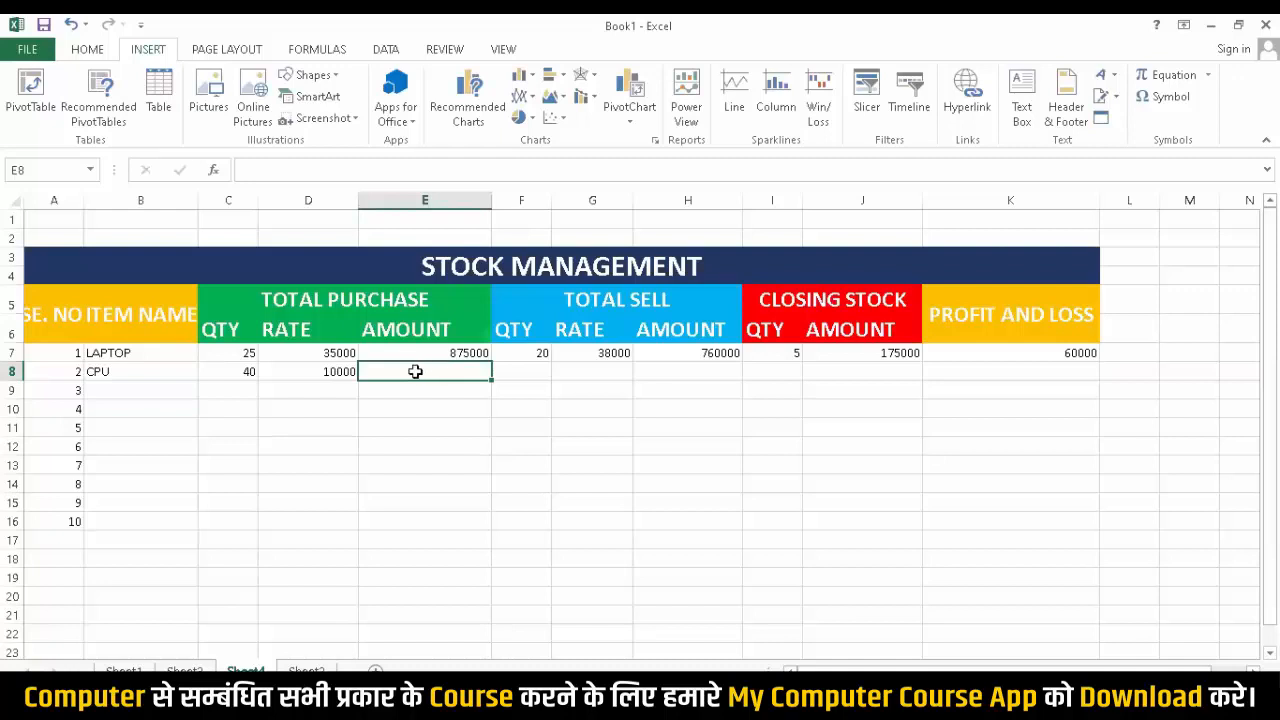
text(=)
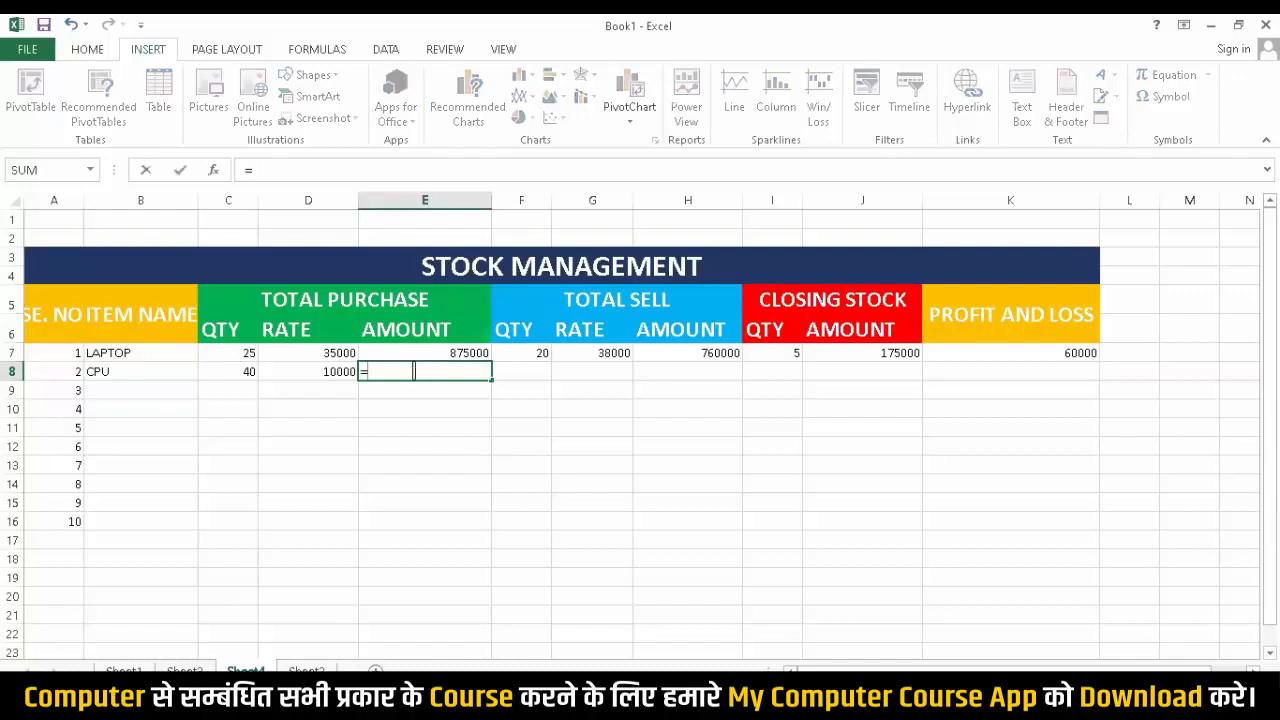
click(312, 374)
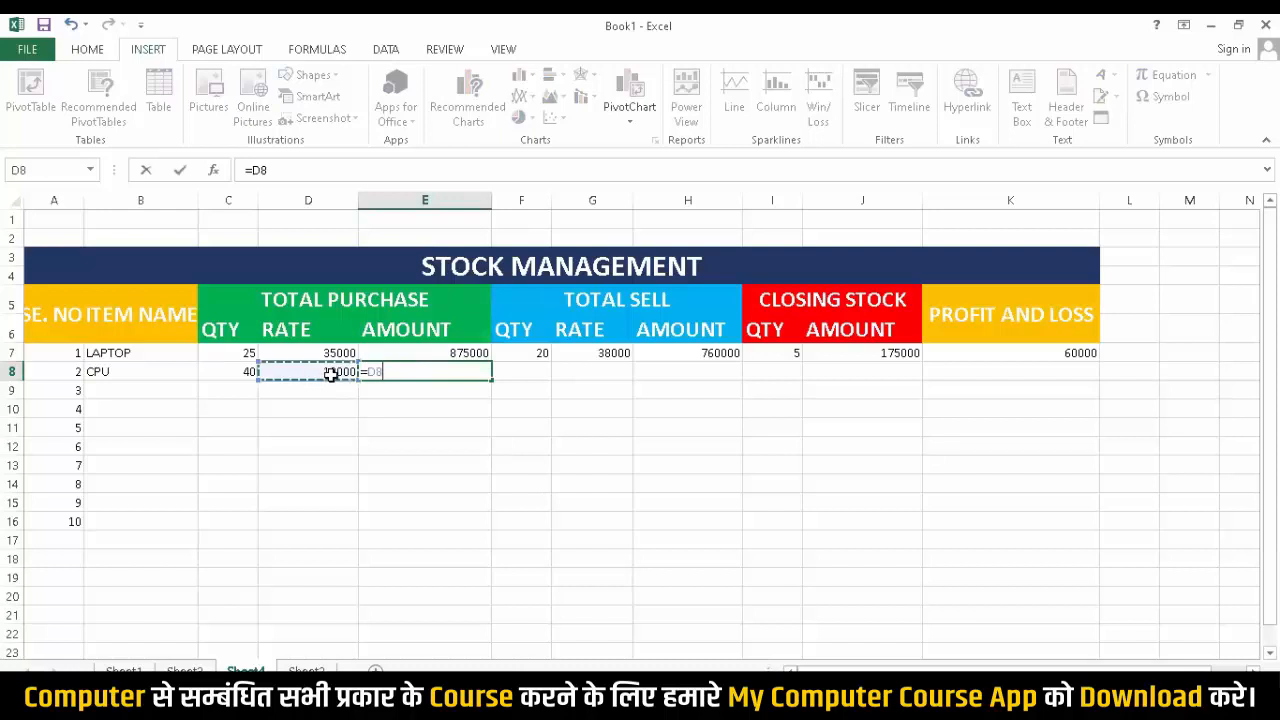
text(*)
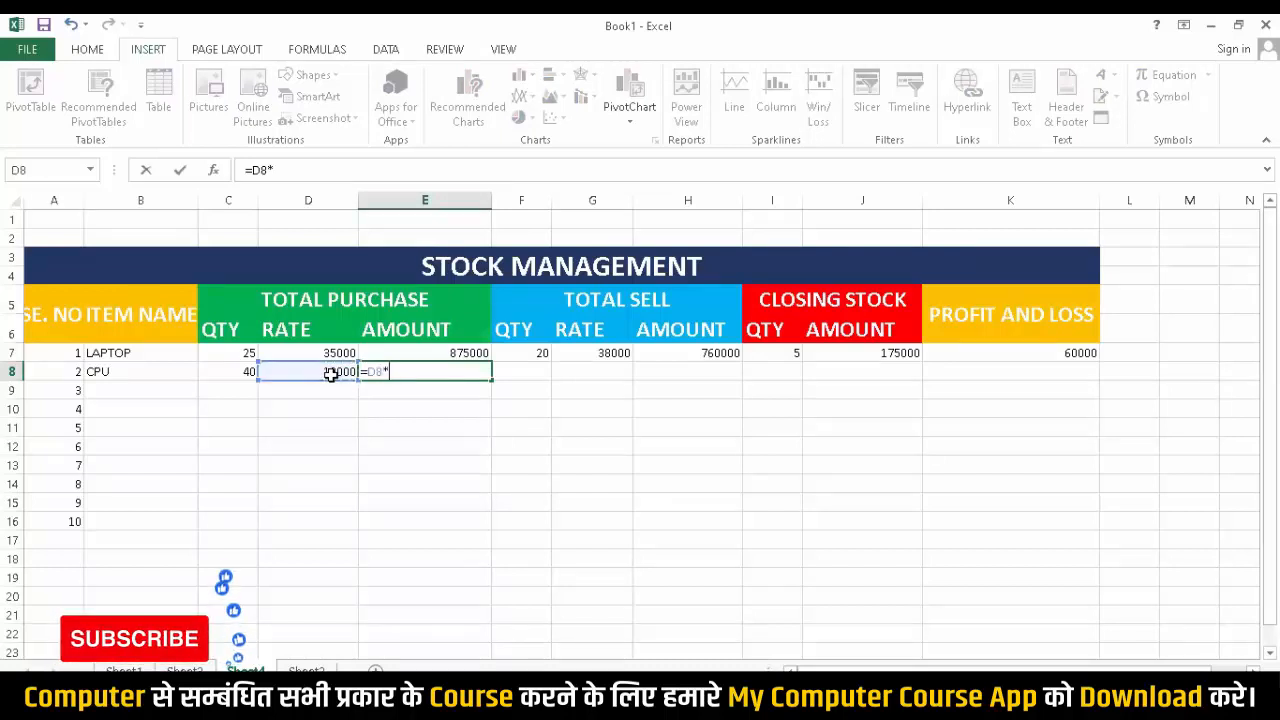
click(248, 371)
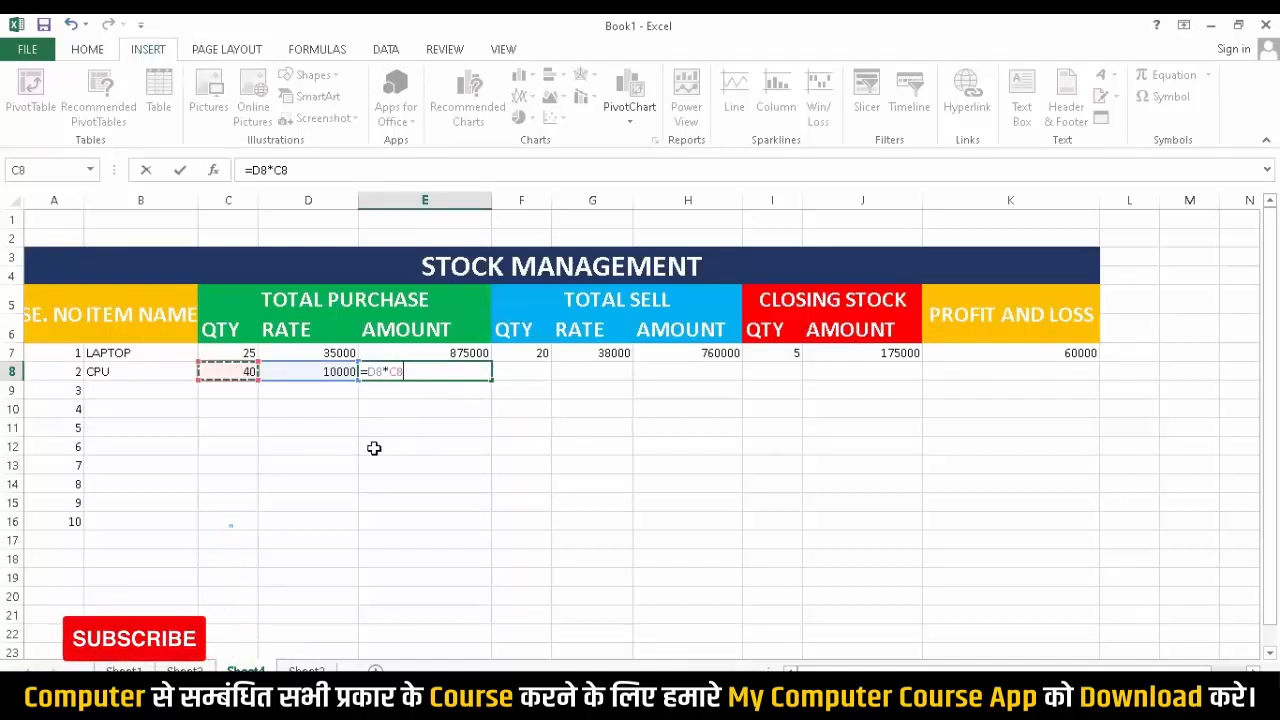
key(Return)
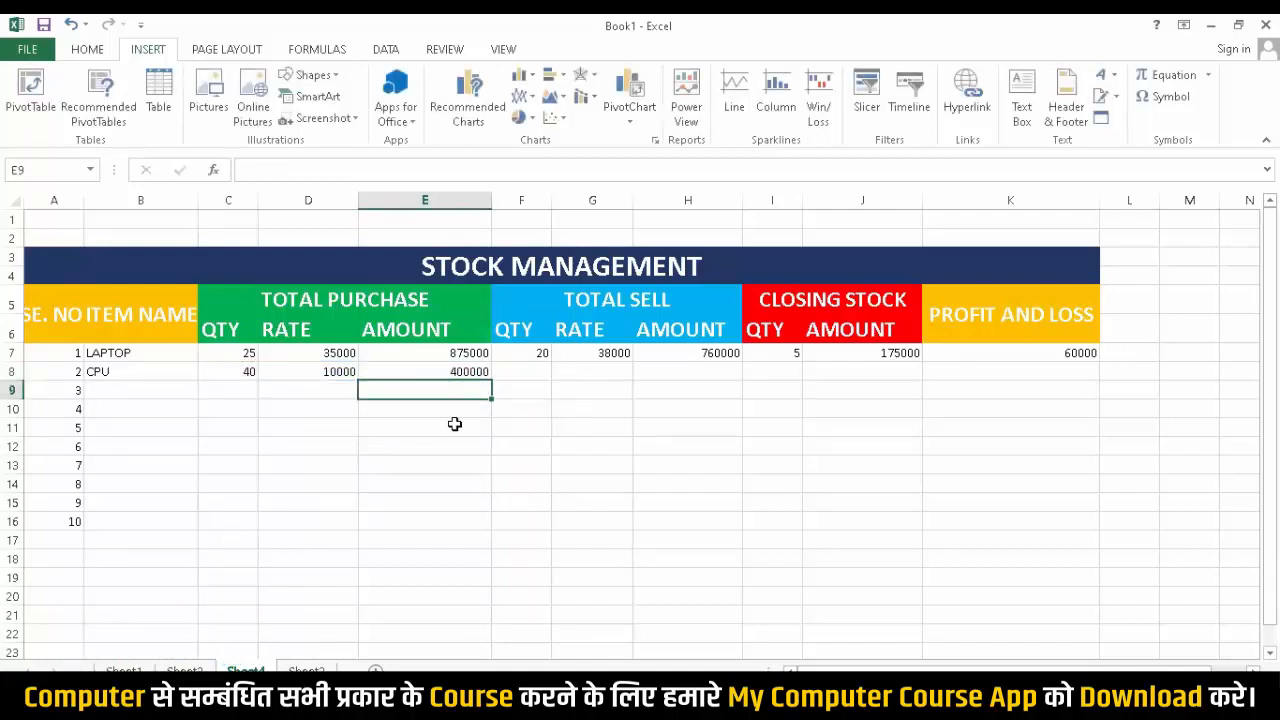
Enter the CPU sell quantity of 40 in F8 and the sell rate of 12000 in G8.
click(520, 370)
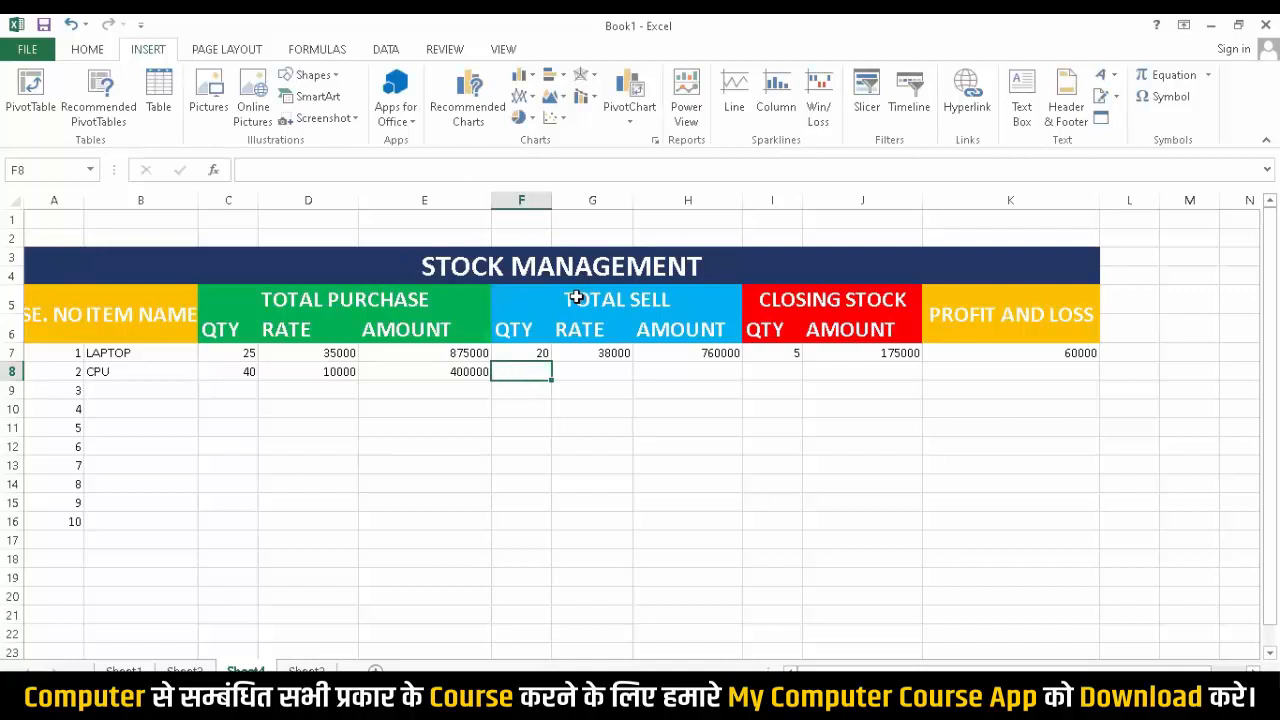
drag(577, 296, 576, 329)
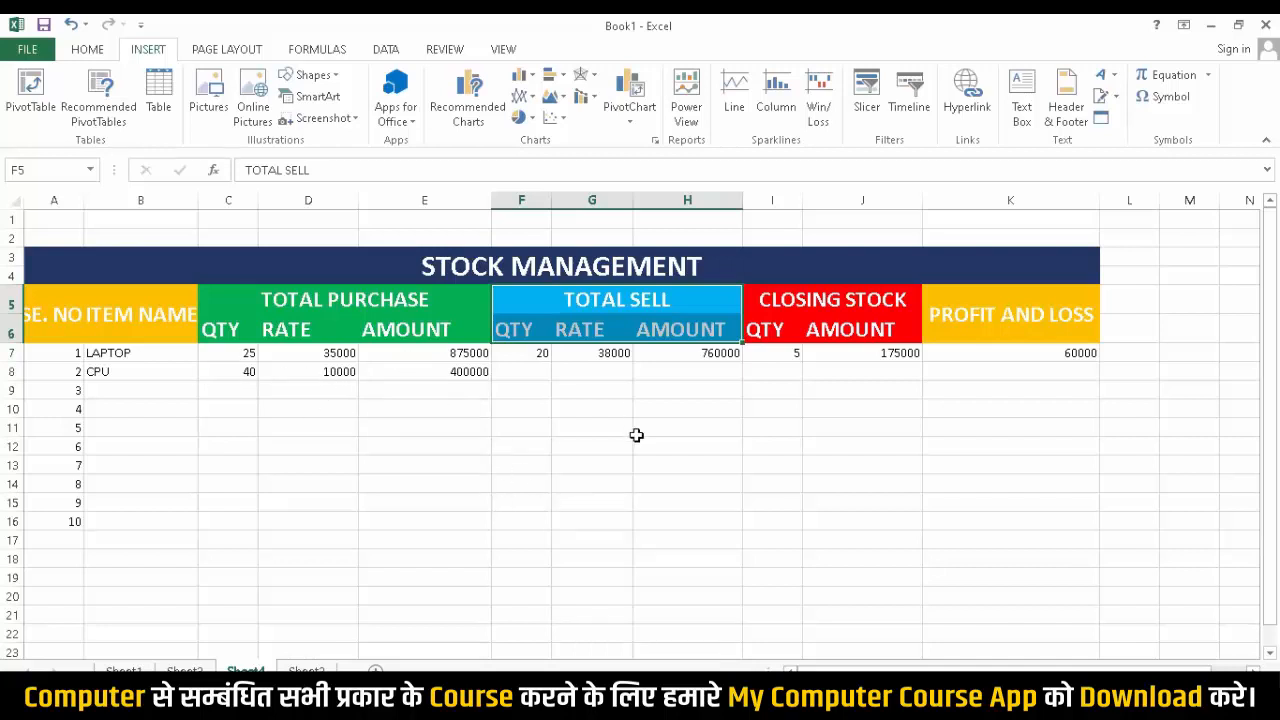
click(518, 371)
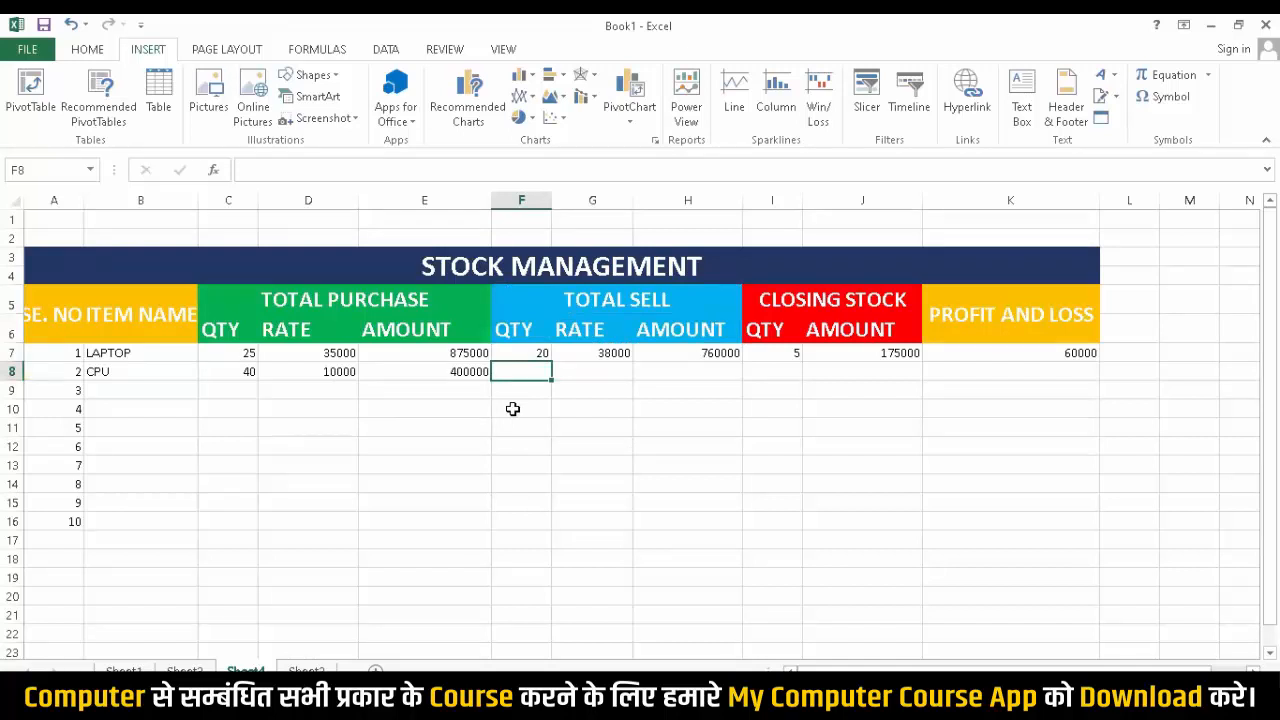
text(40)
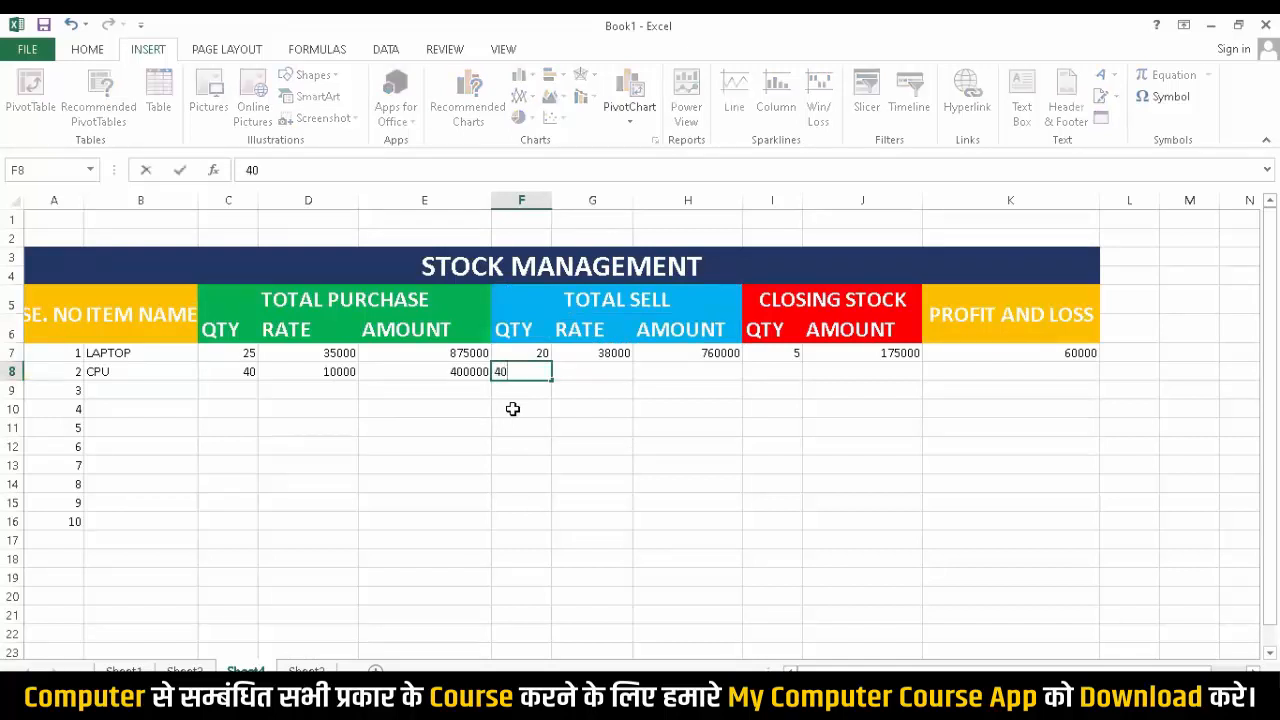
key(Tab)
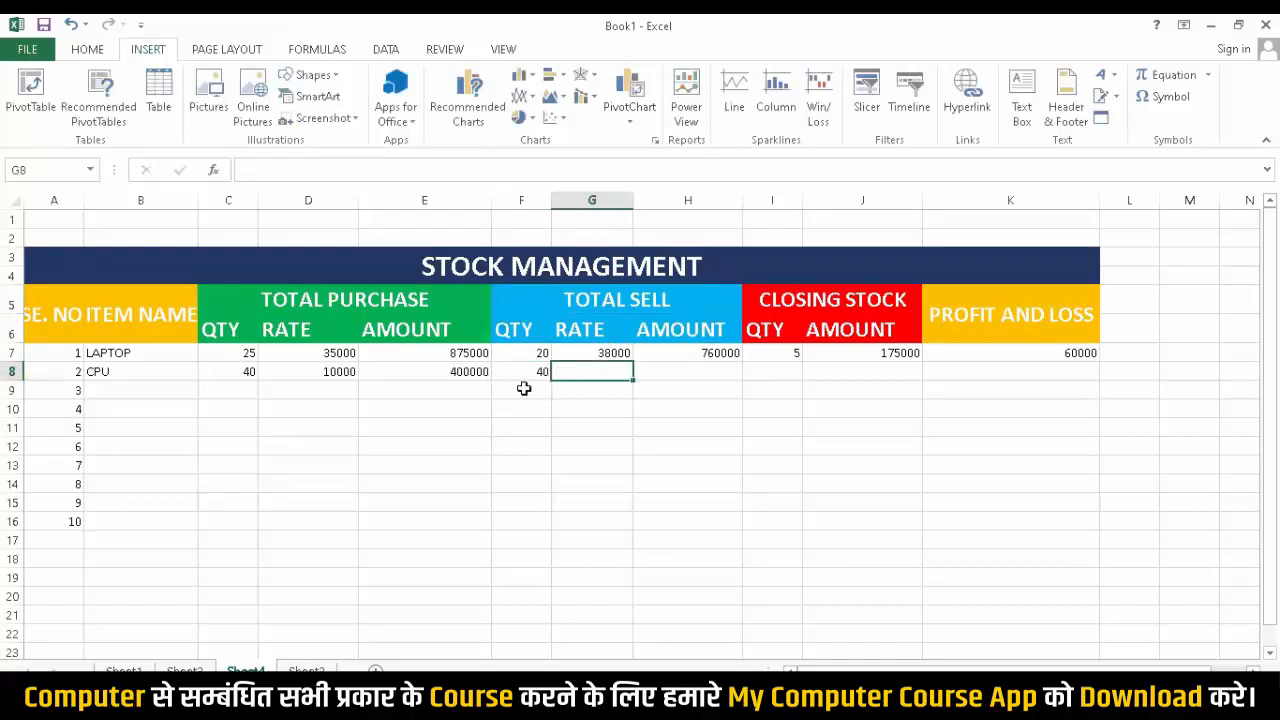
click(306, 374)
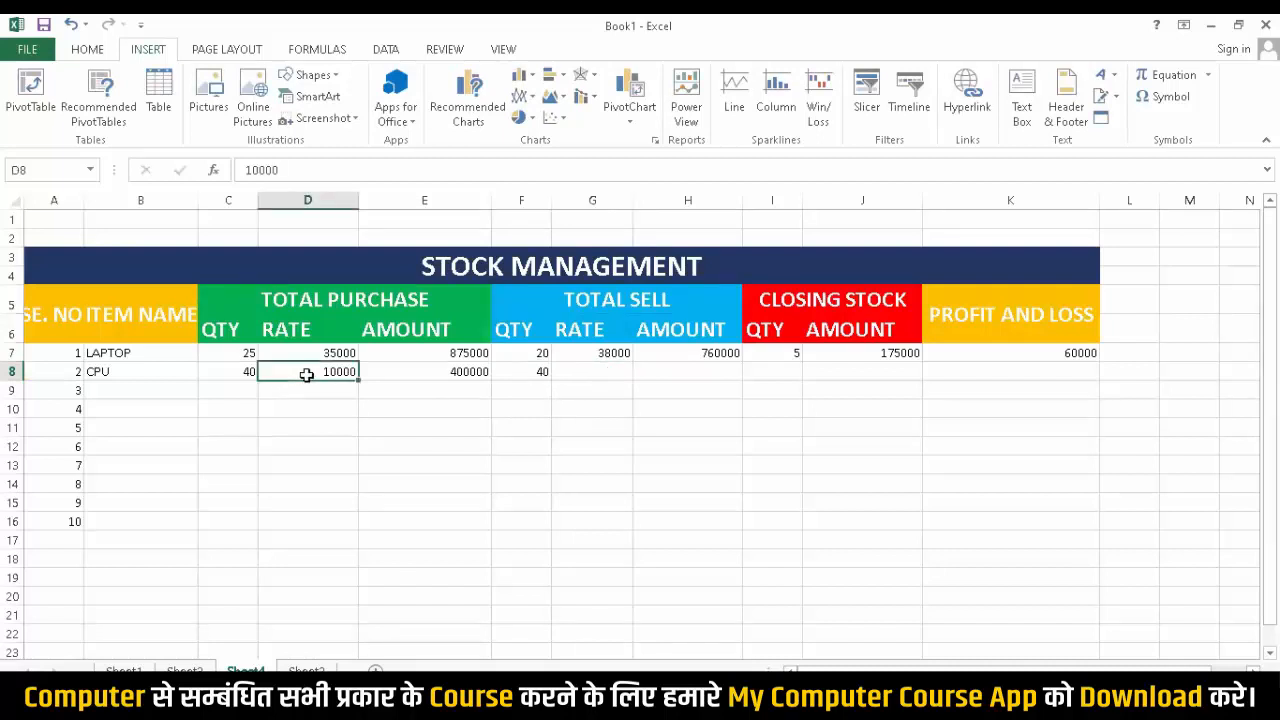
click(608, 375)
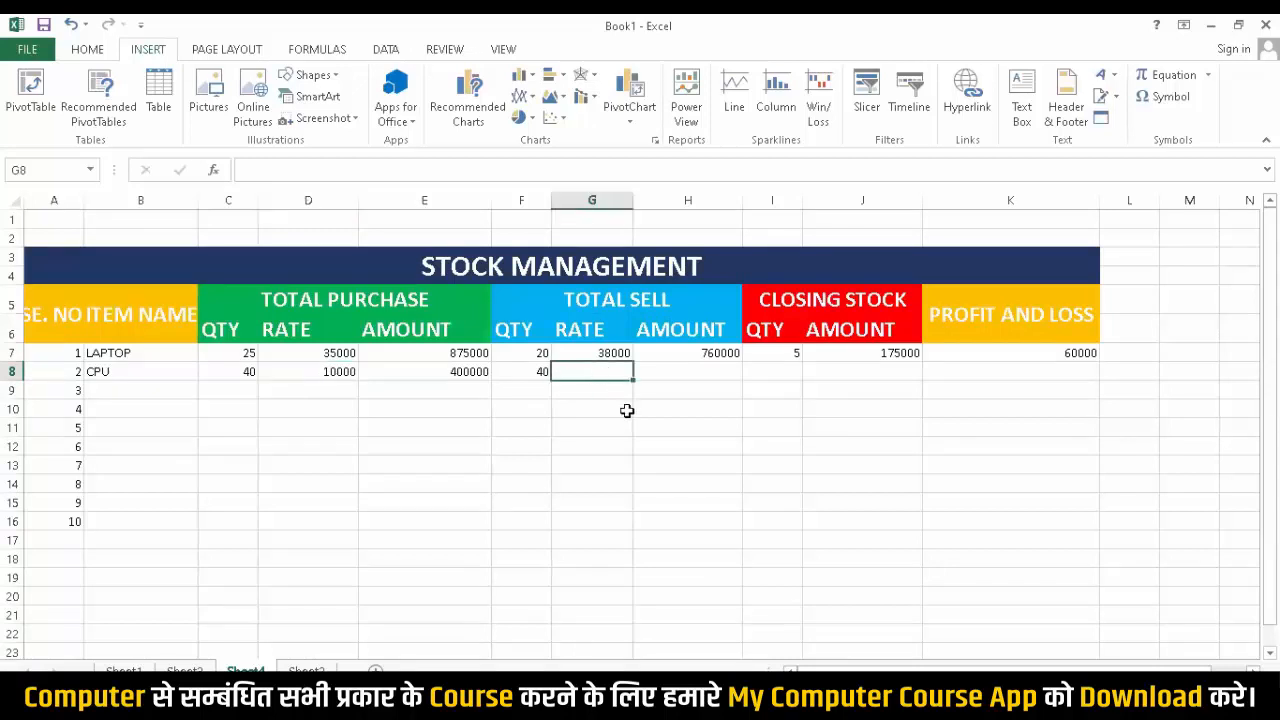
text(12000)
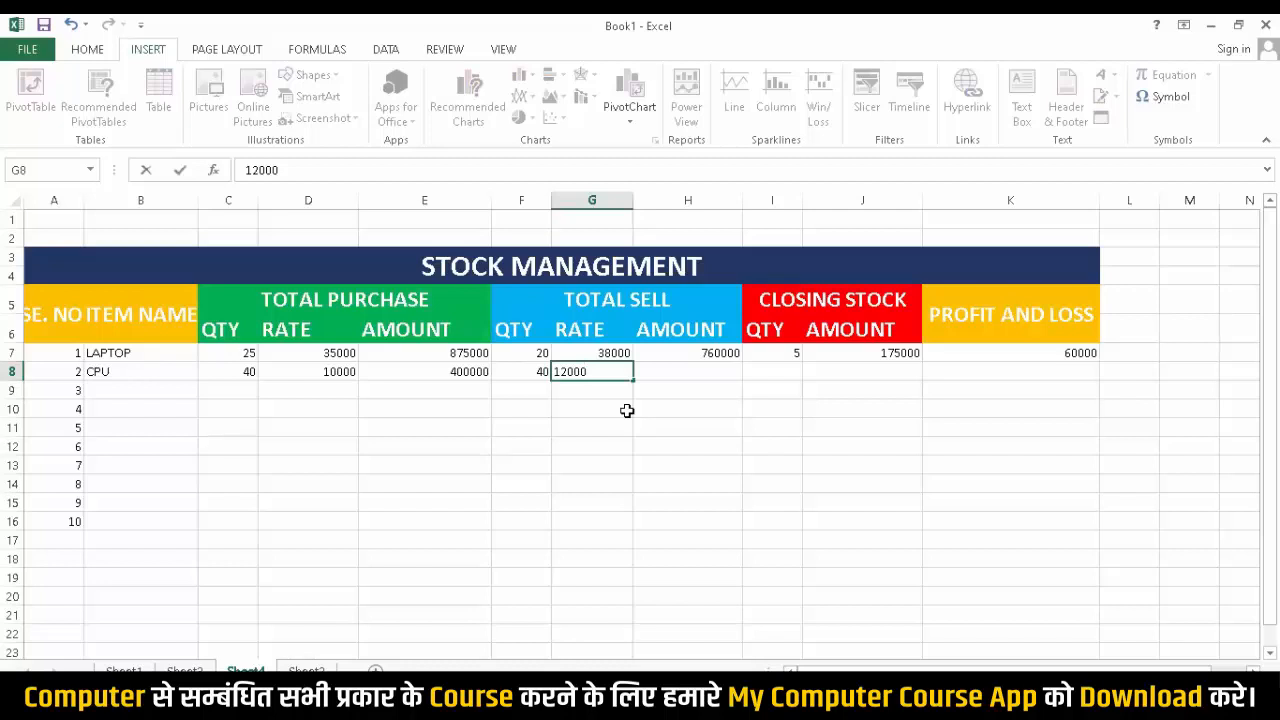
Calculate the CPU sell amount in H8 as sell rate times sell quantity, =G8*F8.
click(687, 372)
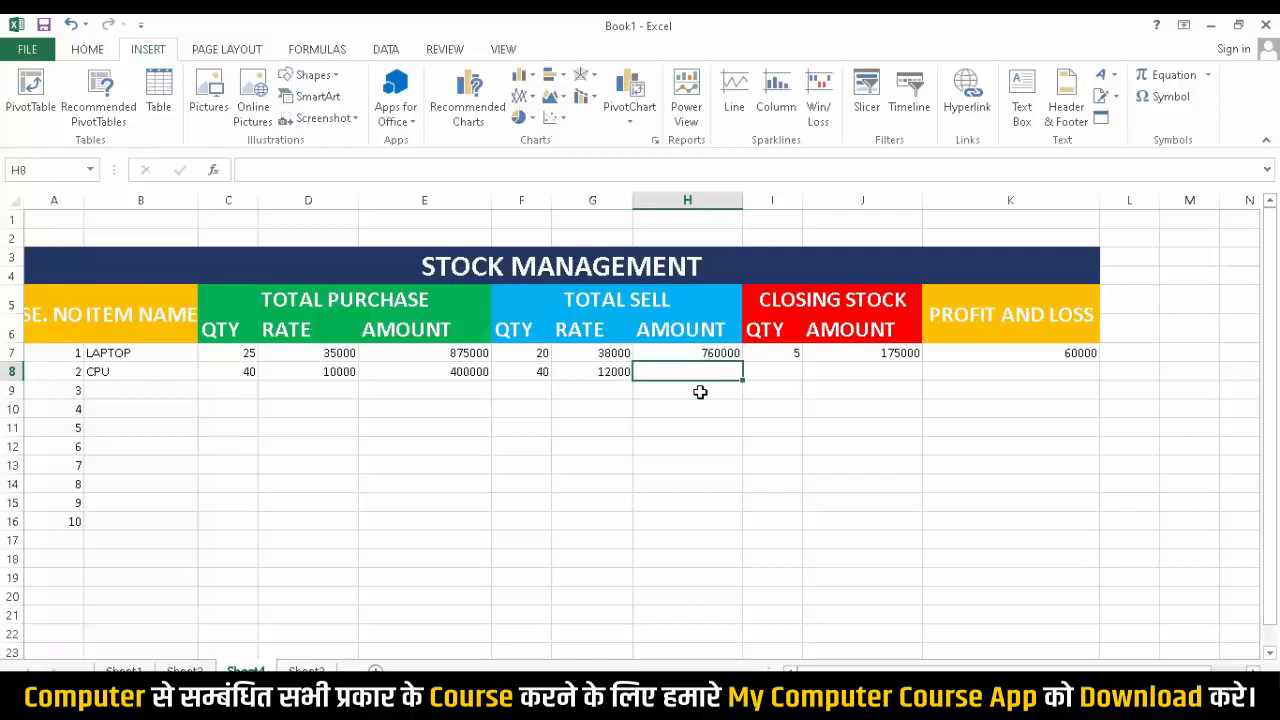
text(=)
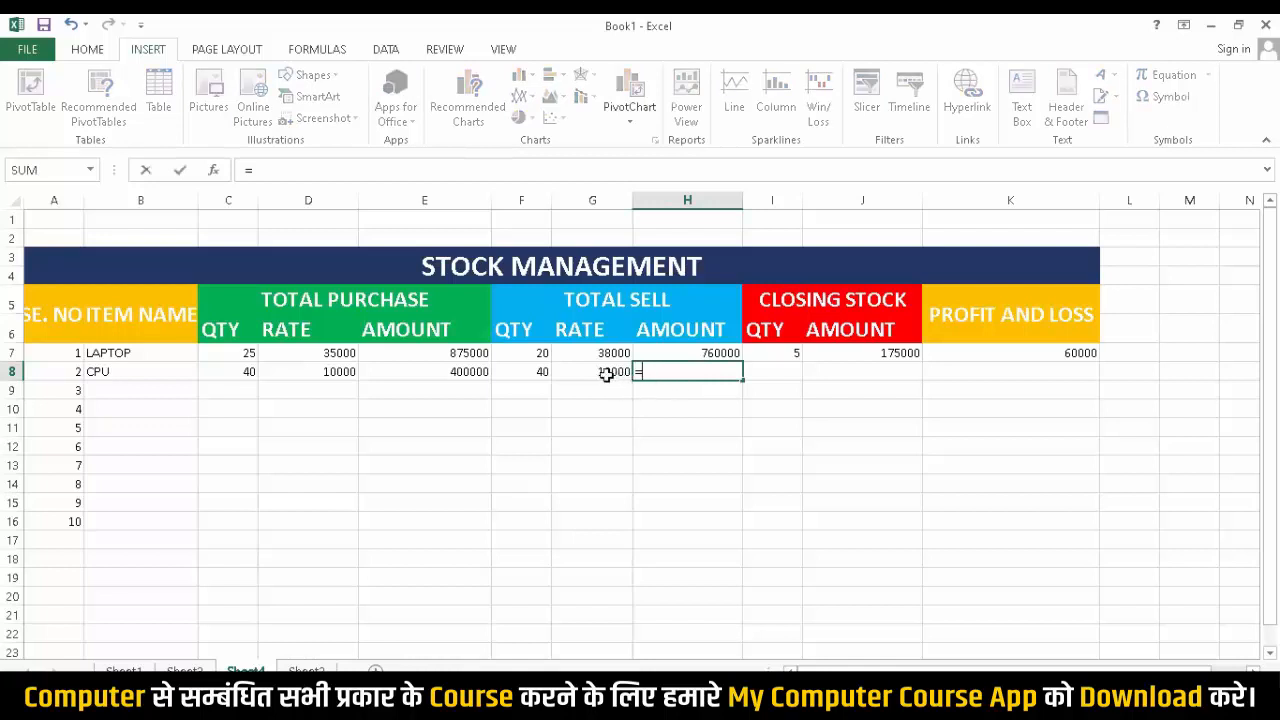
click(606, 374)
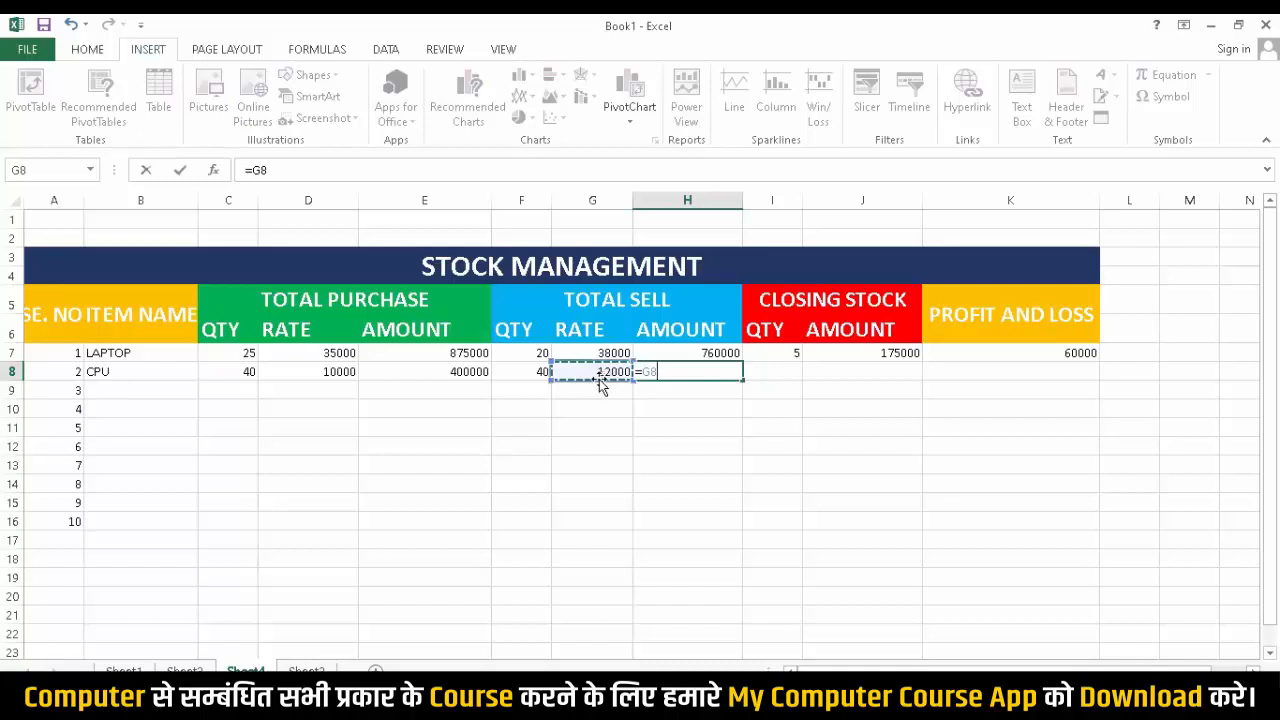
text(*)
click(520, 371)
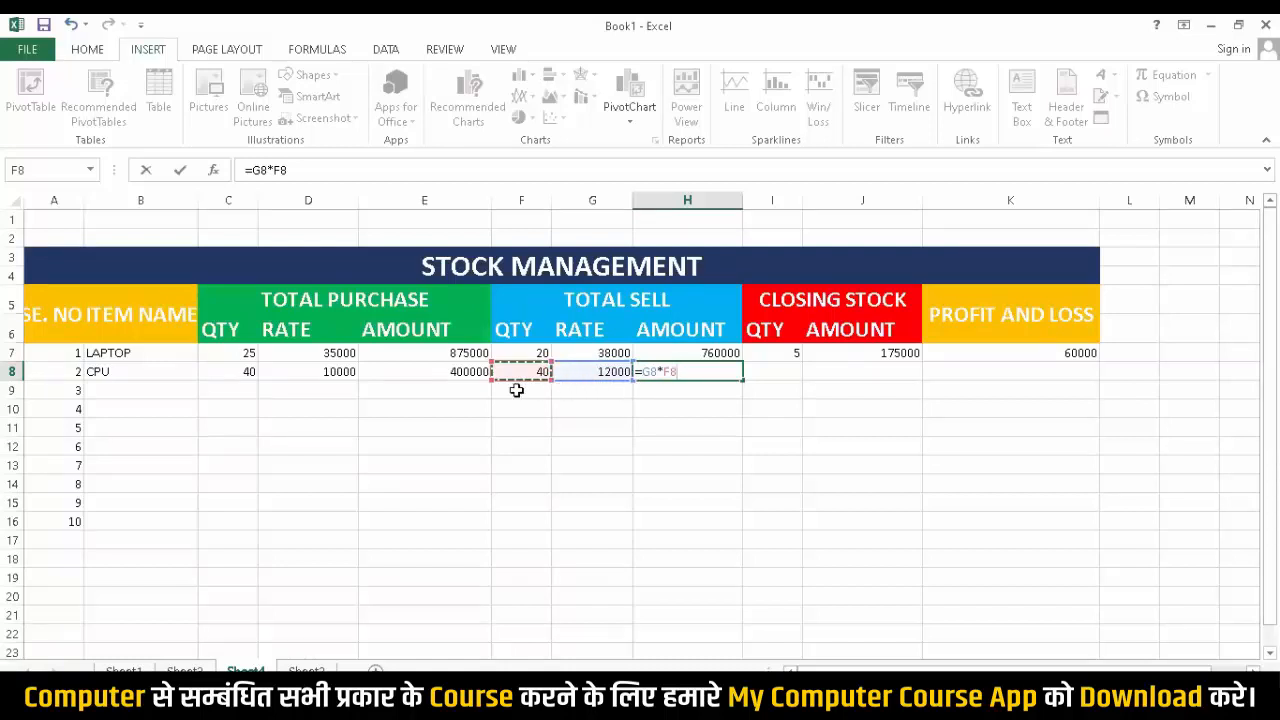
key(Return)
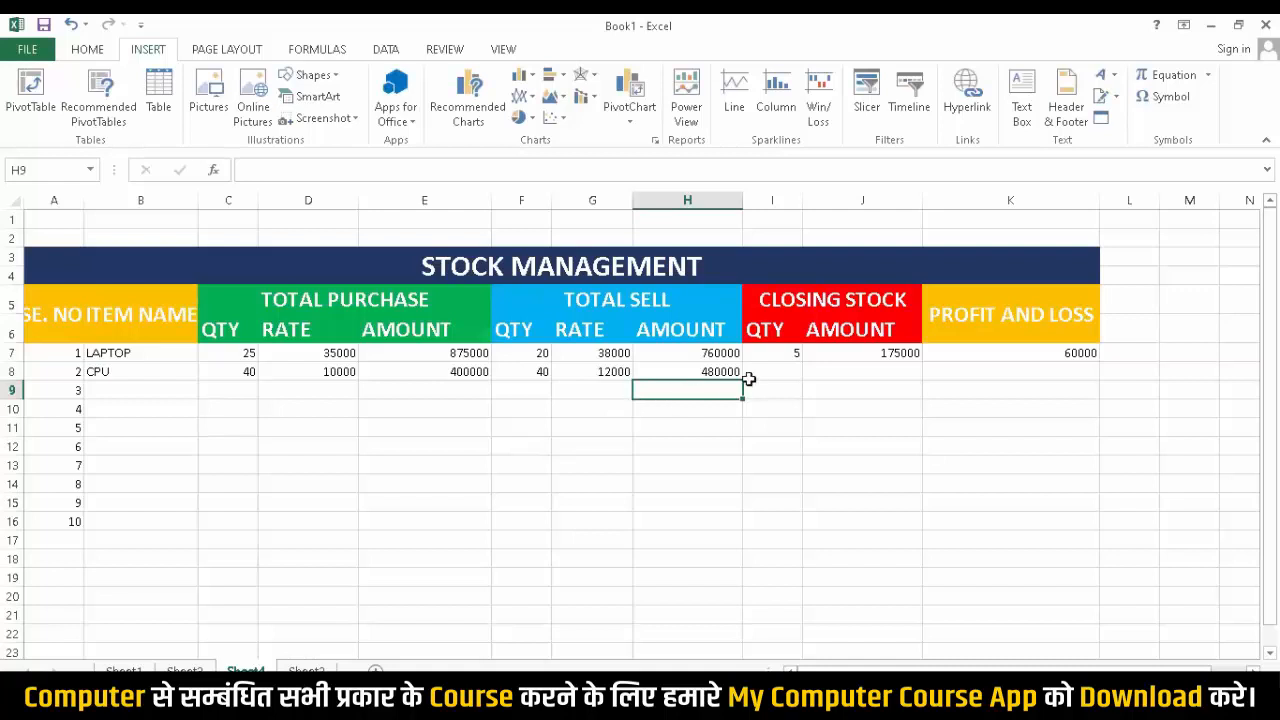
Calculate the CPU closing stock quantity in I8 as purchase quantity minus sell quantity, =C8-F8.
click(788, 370)
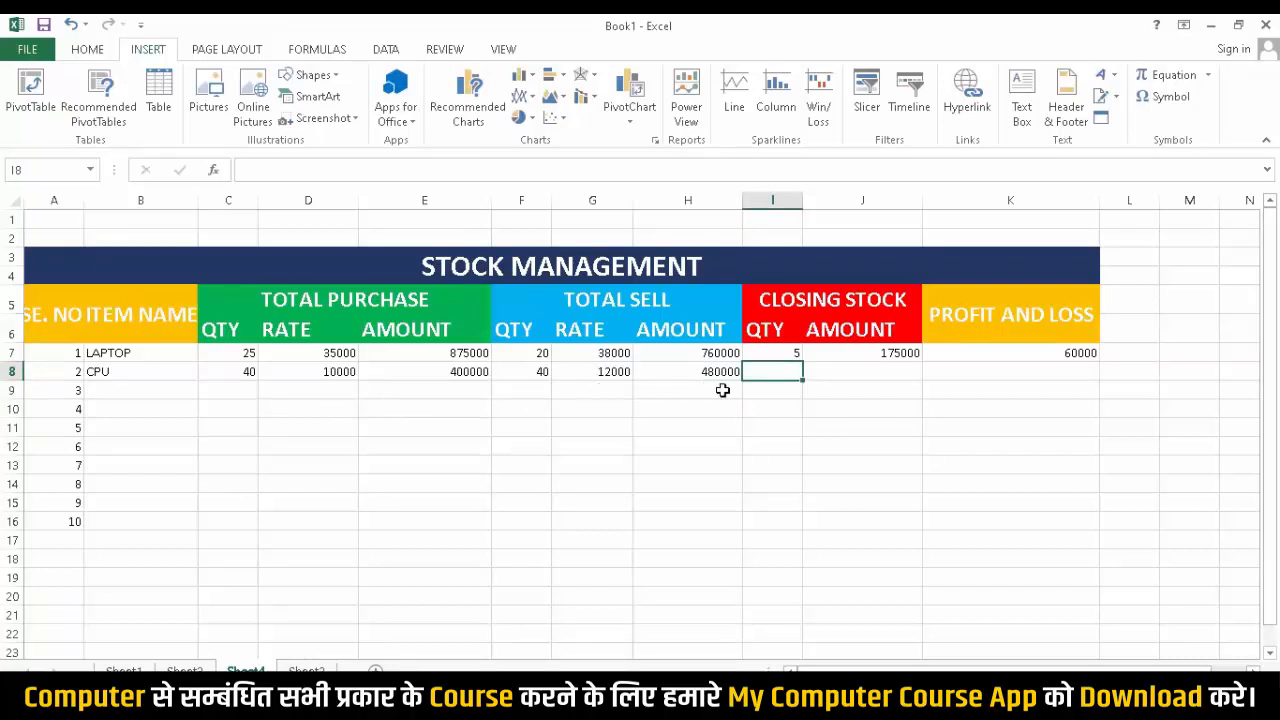
text(=)
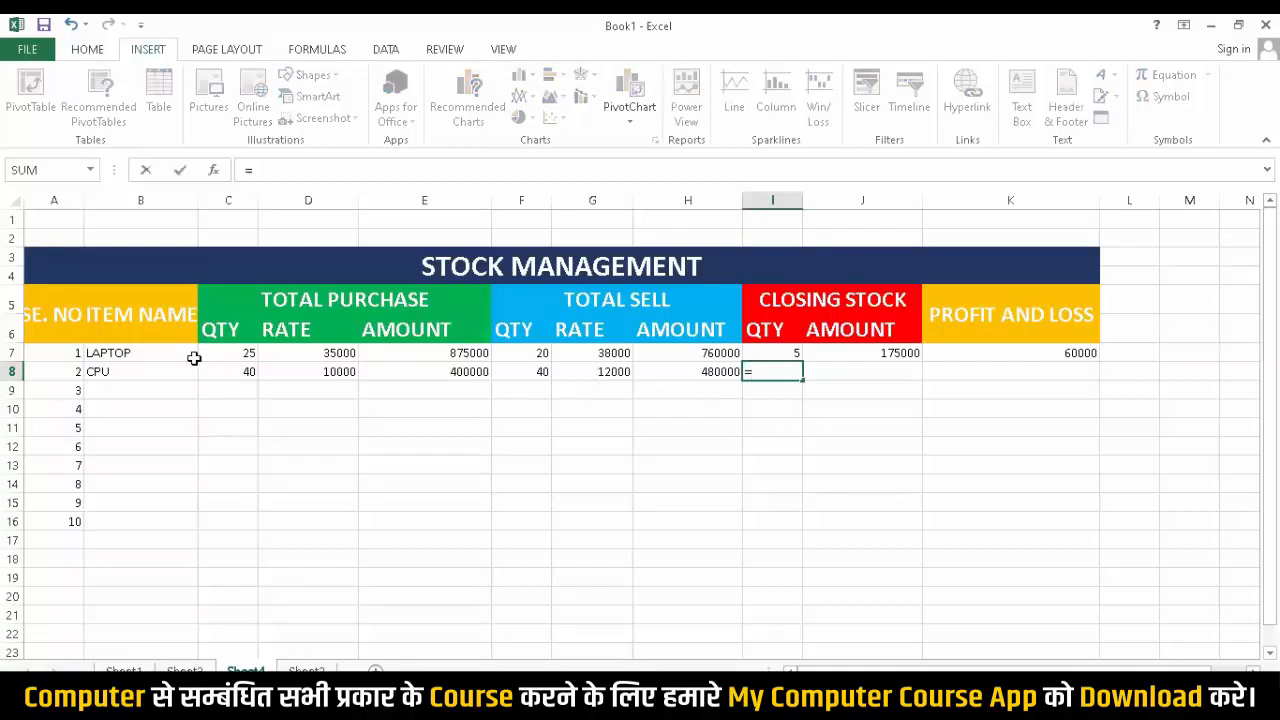
click(537, 374)
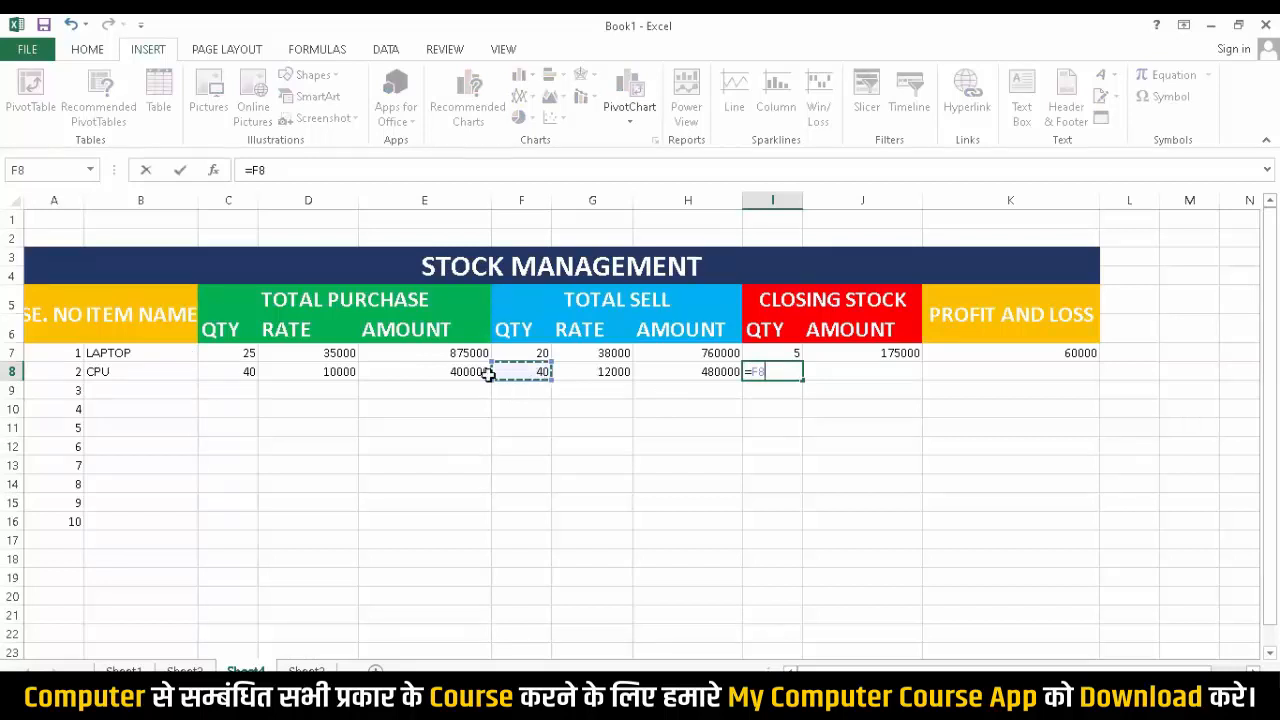
click(235, 373)
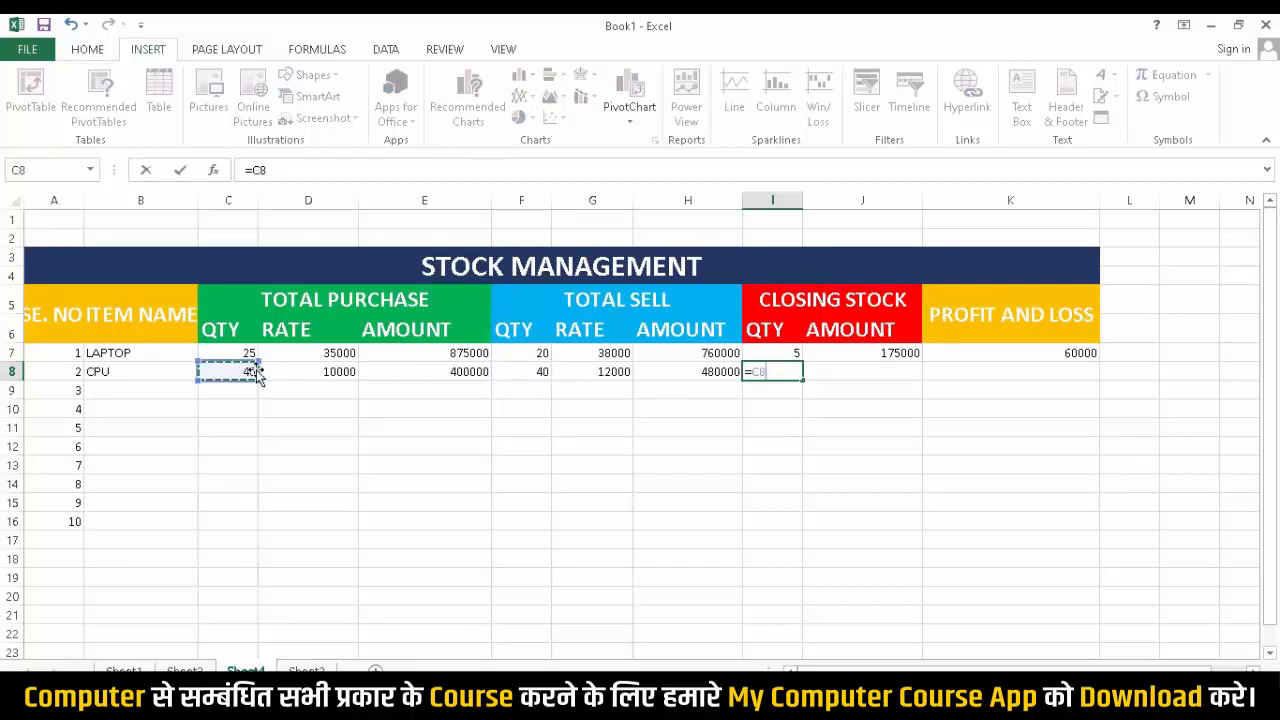
text(-)
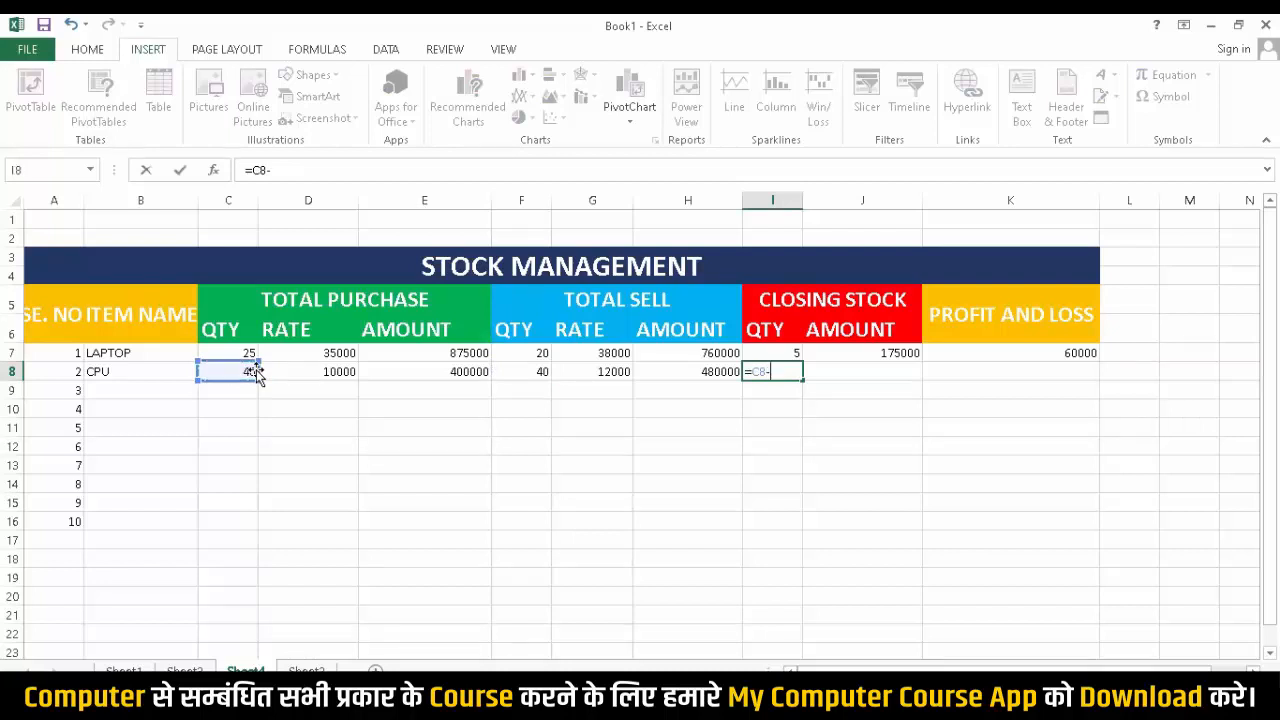
click(527, 372)
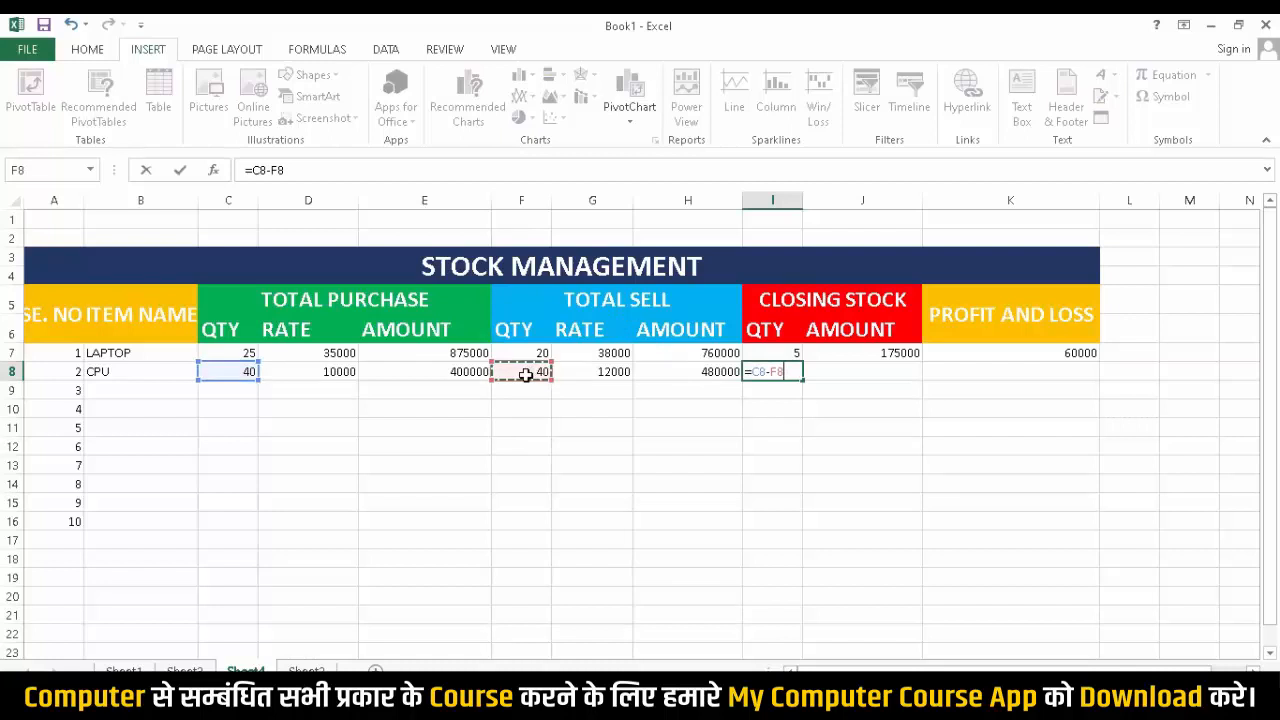
key(Return)
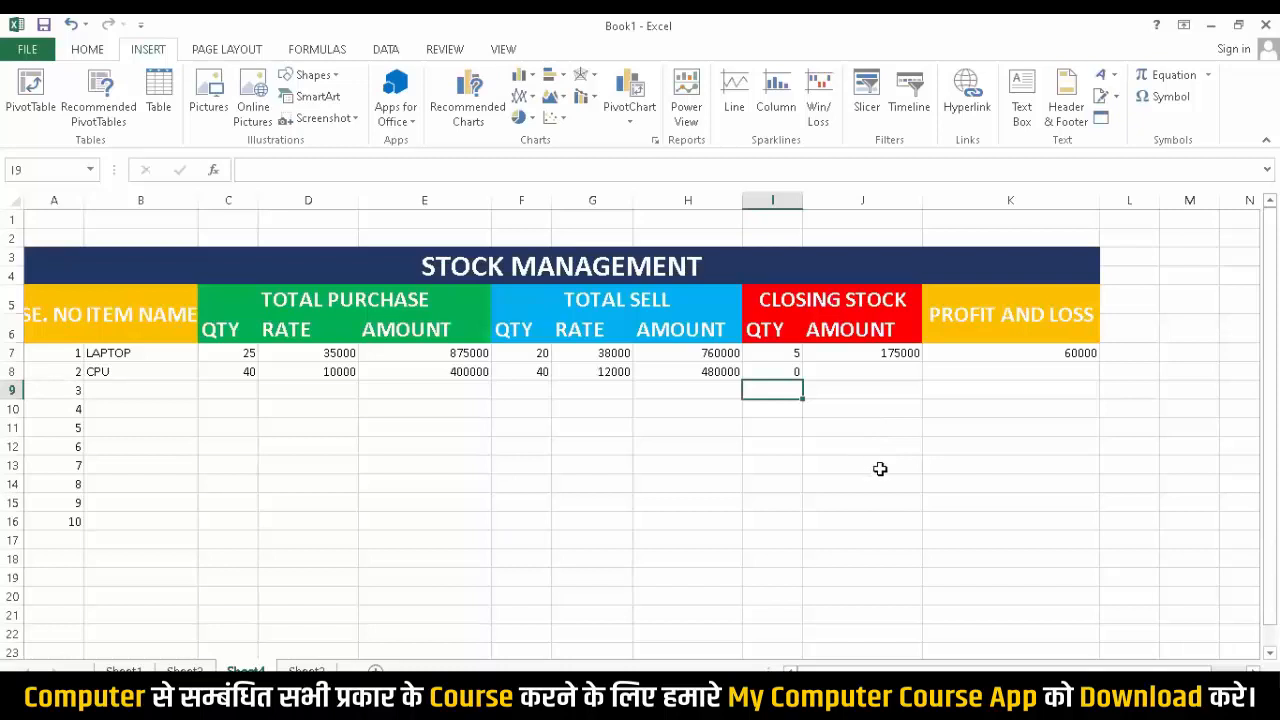
Calculate the CPU closing stock amount in J8 as purchase rate times closing quantity, =D8*I8.
click(880, 373)
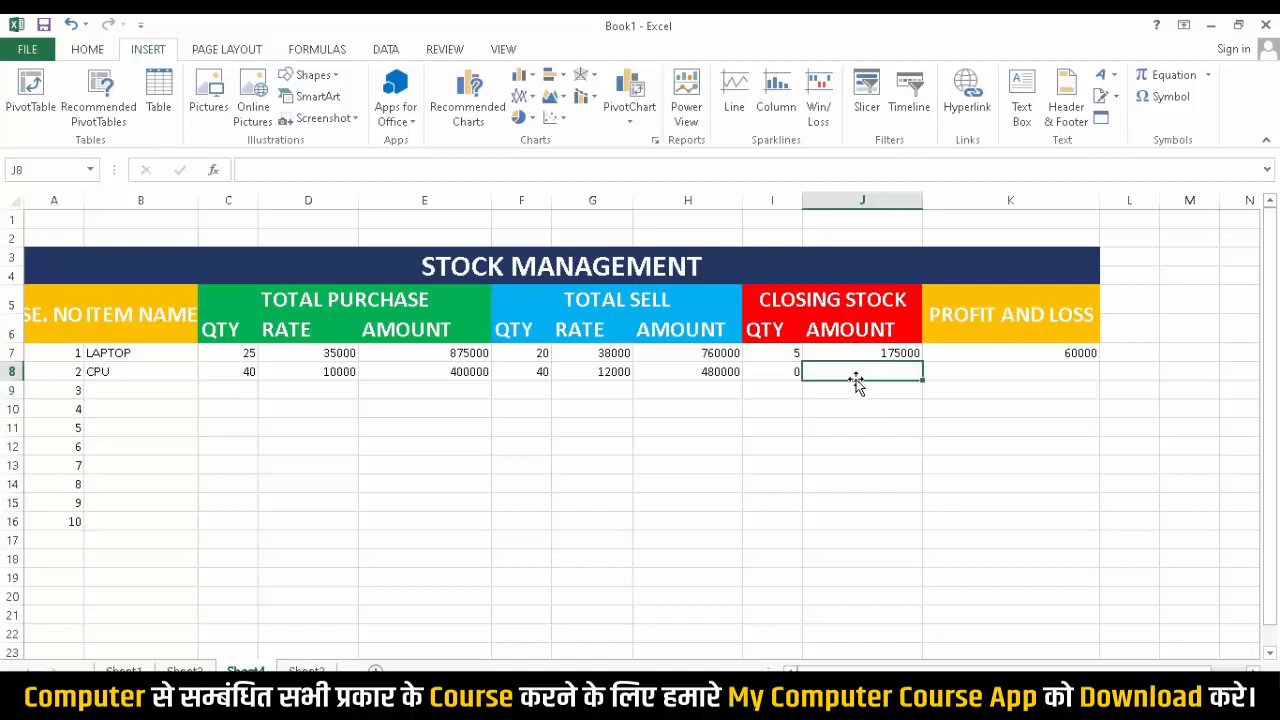
text(=)
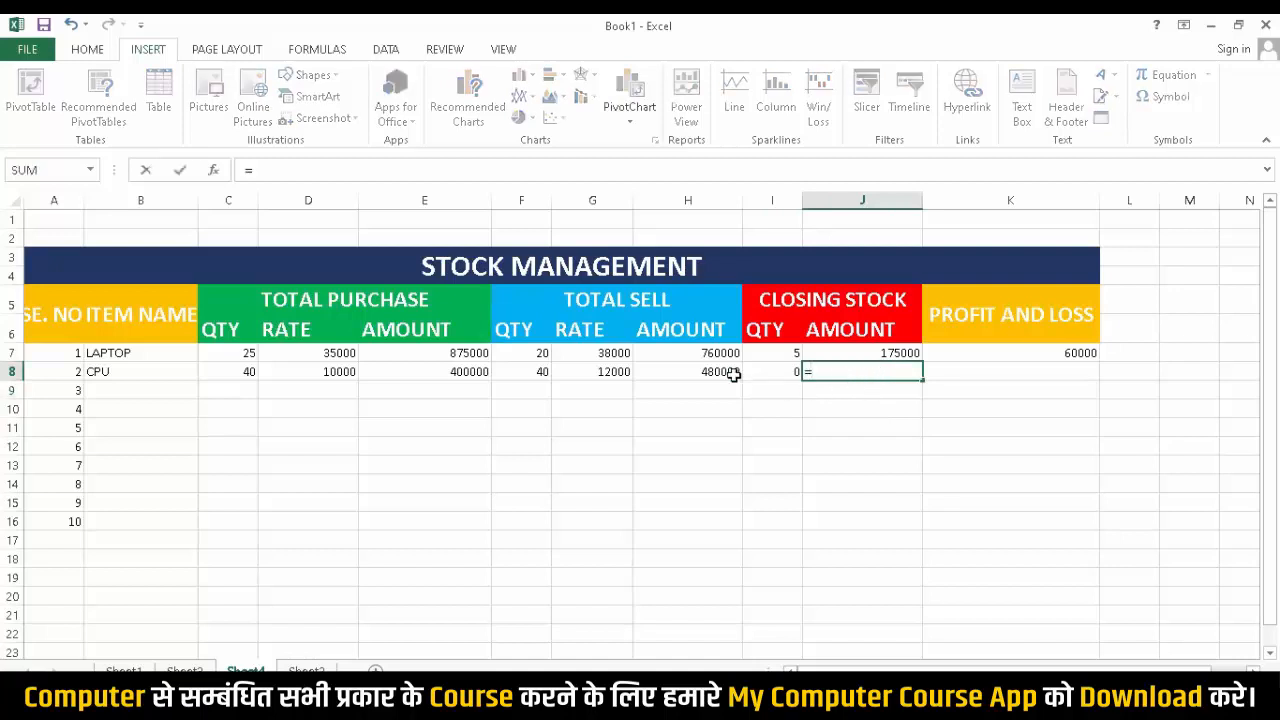
click(333, 372)
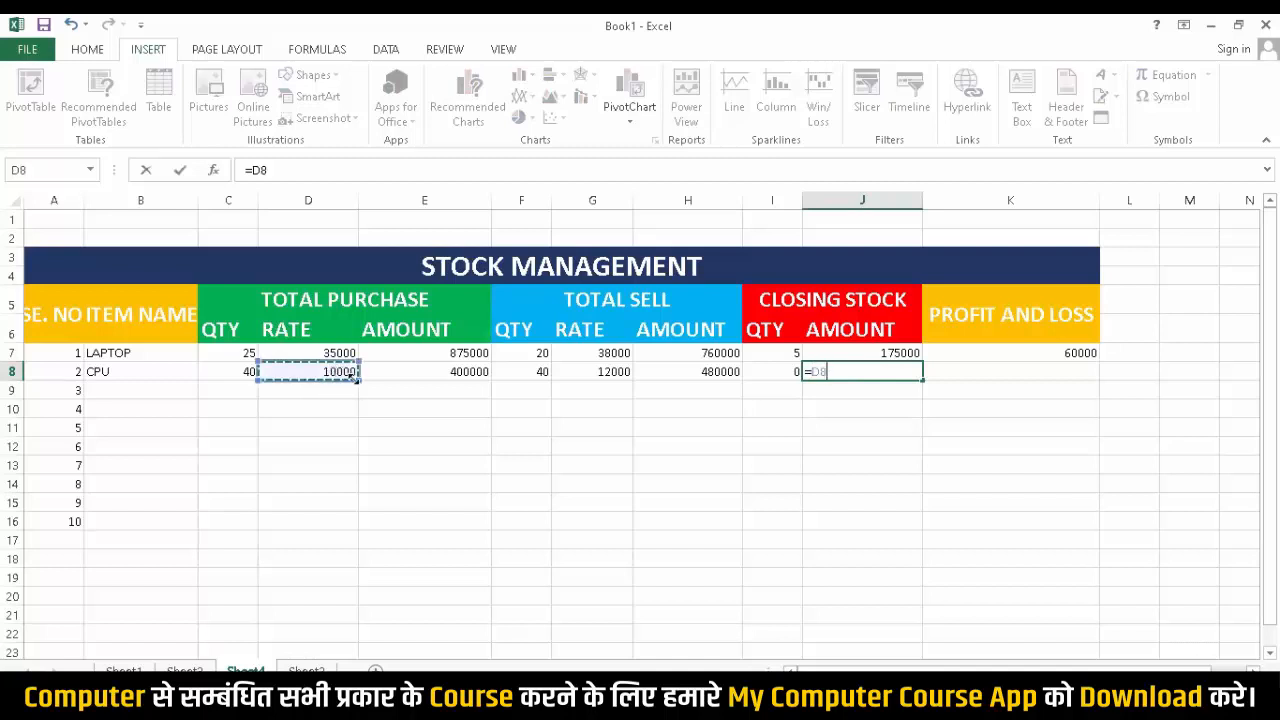
text(*)
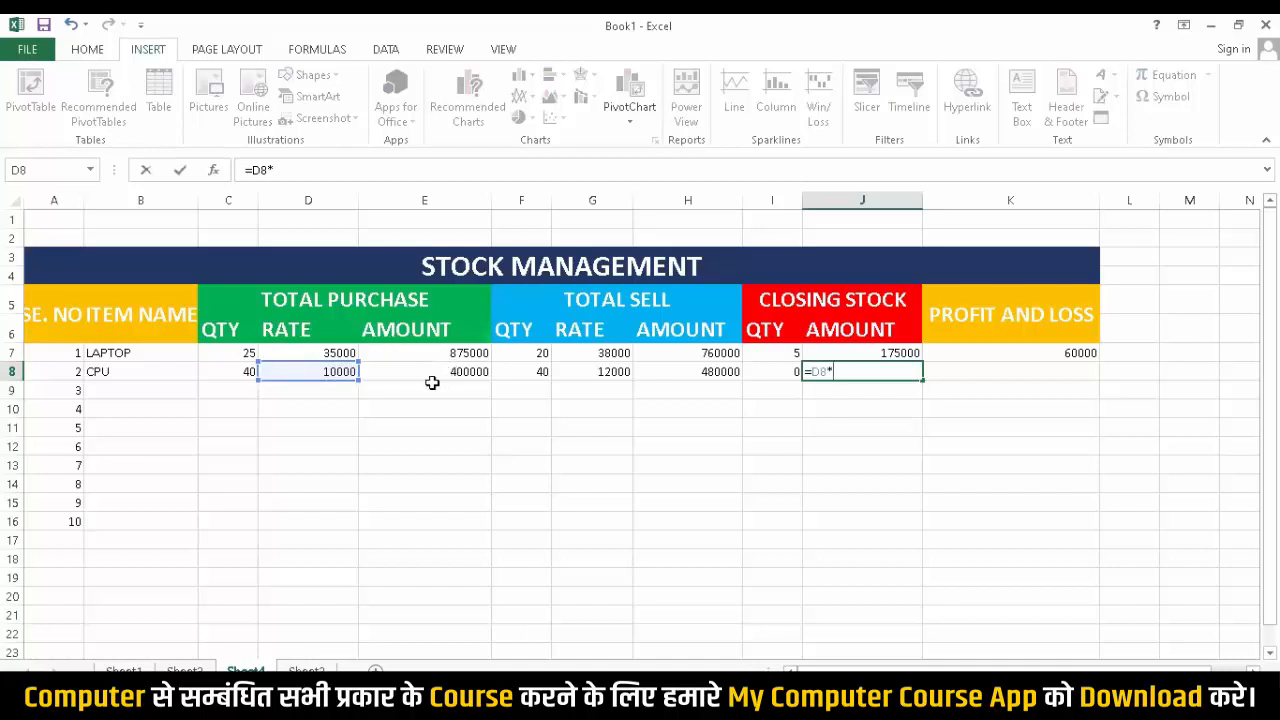
click(774, 372)
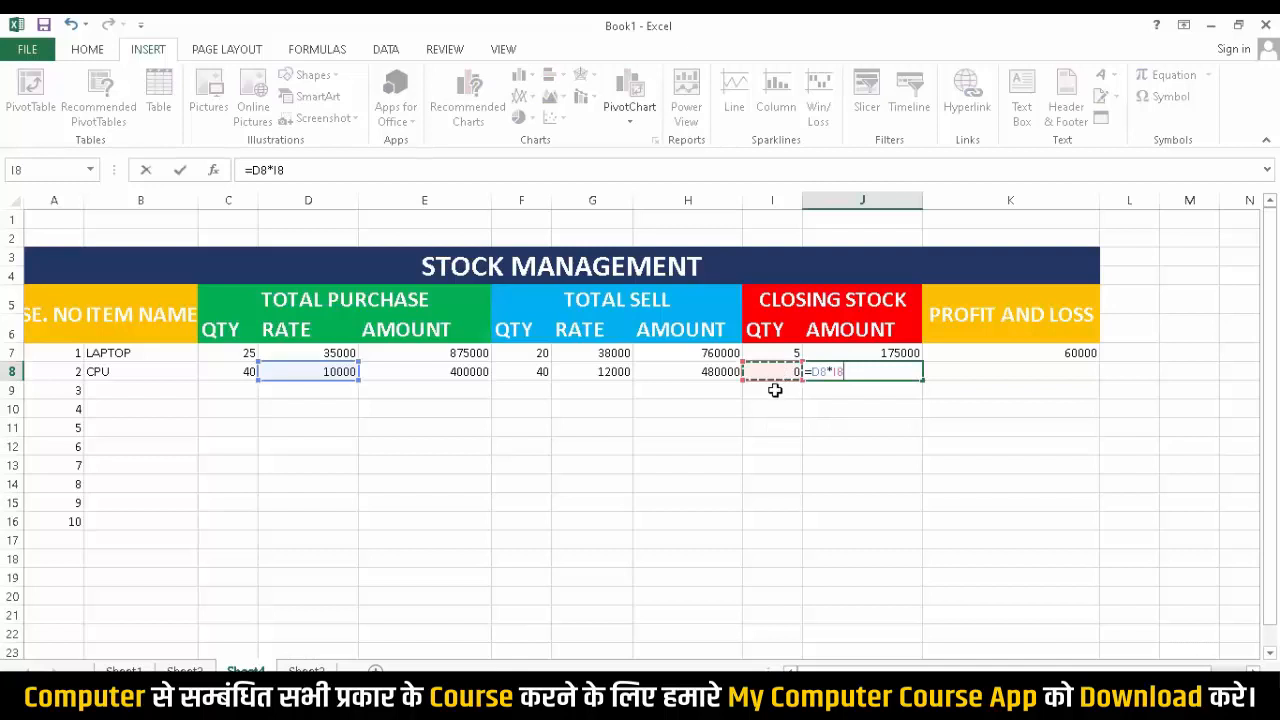
key(Return)
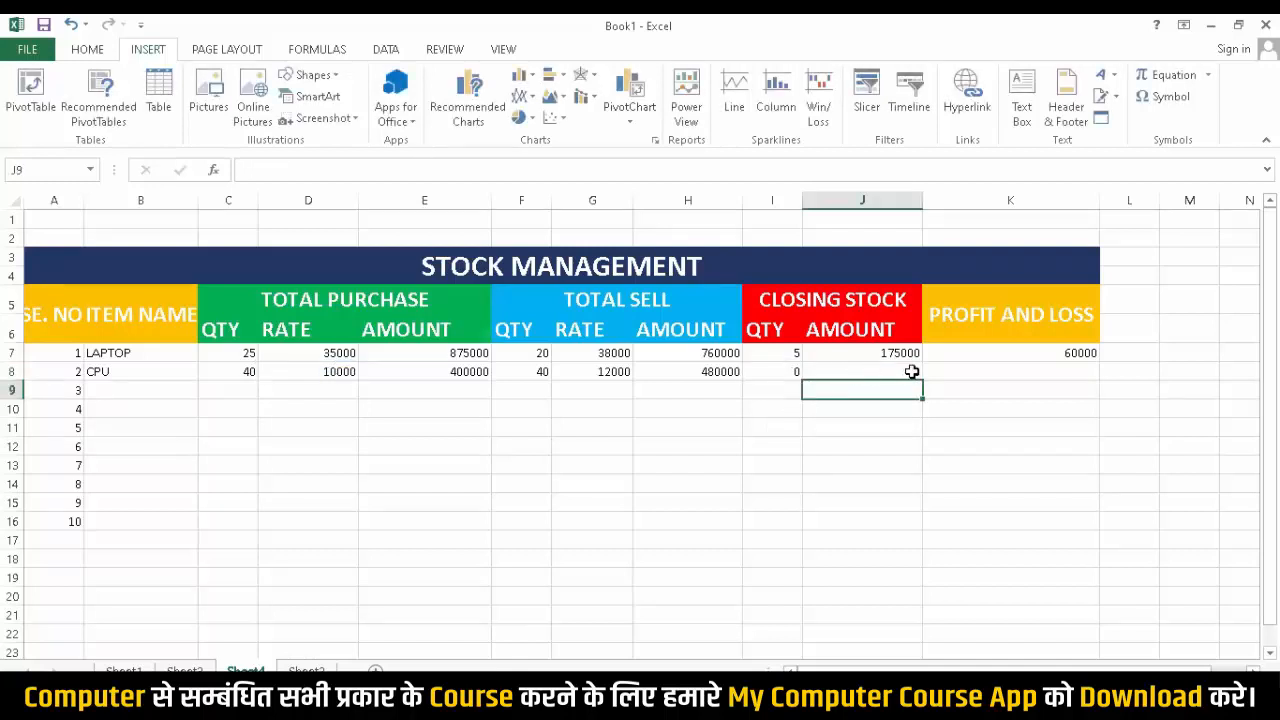
Calculate the CPU profit and loss in K8 as closing amount plus sell amount minus purchase amount, =J8+H8-E8.
click(992, 374)
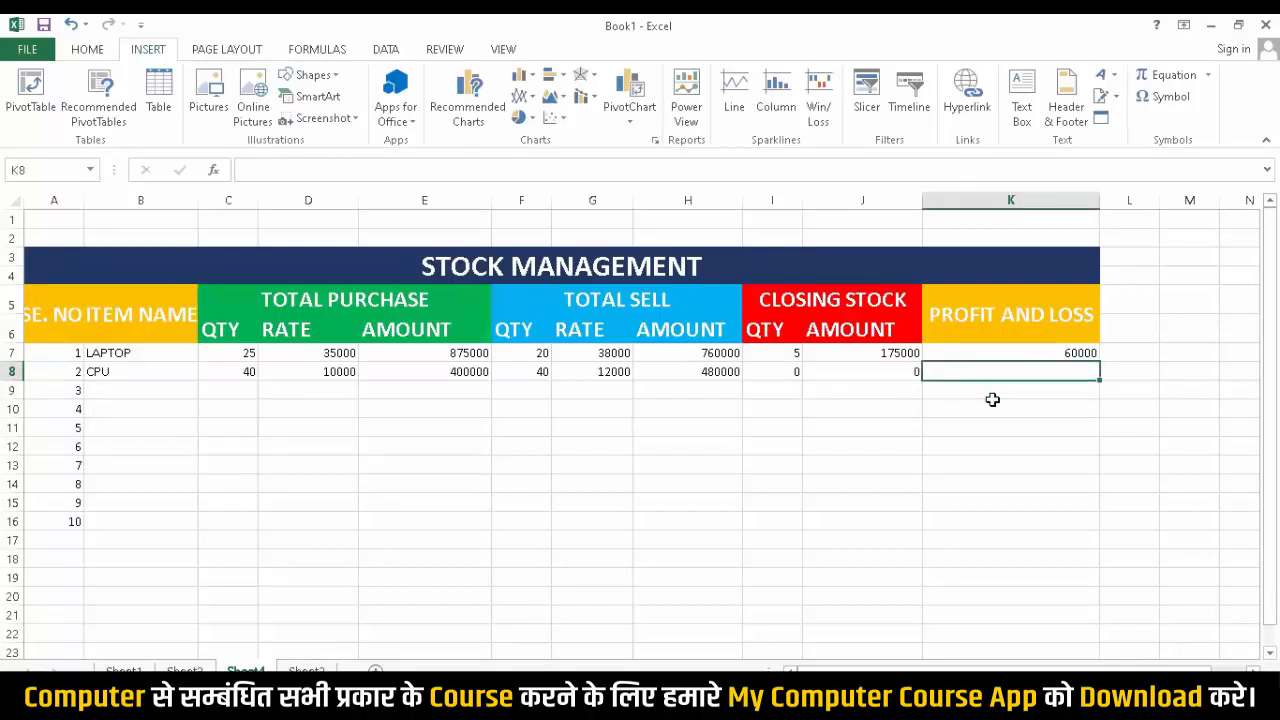
text(=)
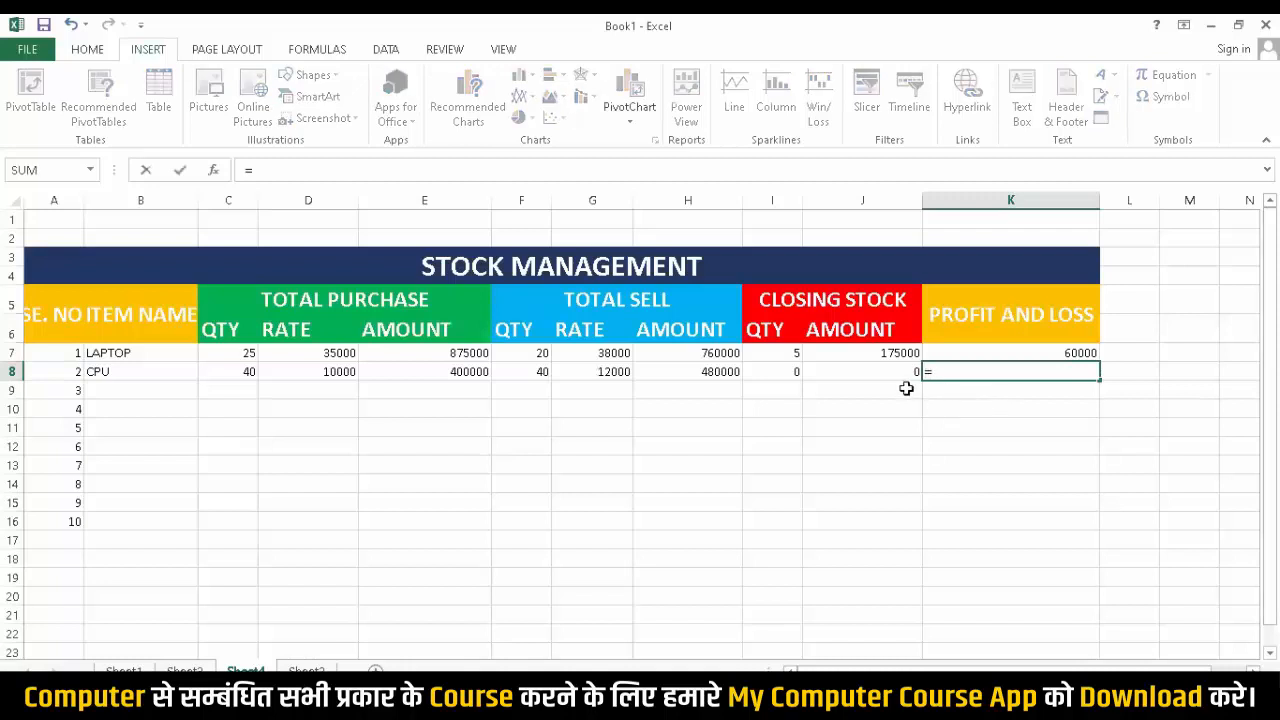
click(858, 374)
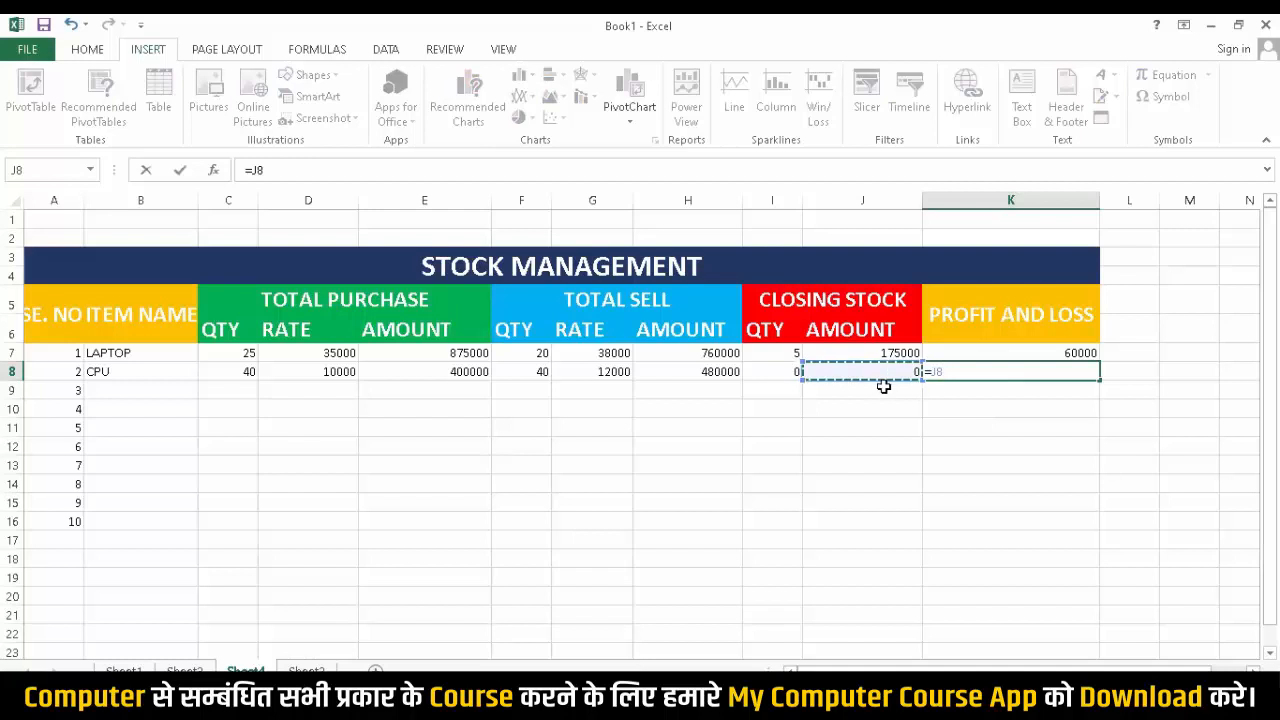
text(+)
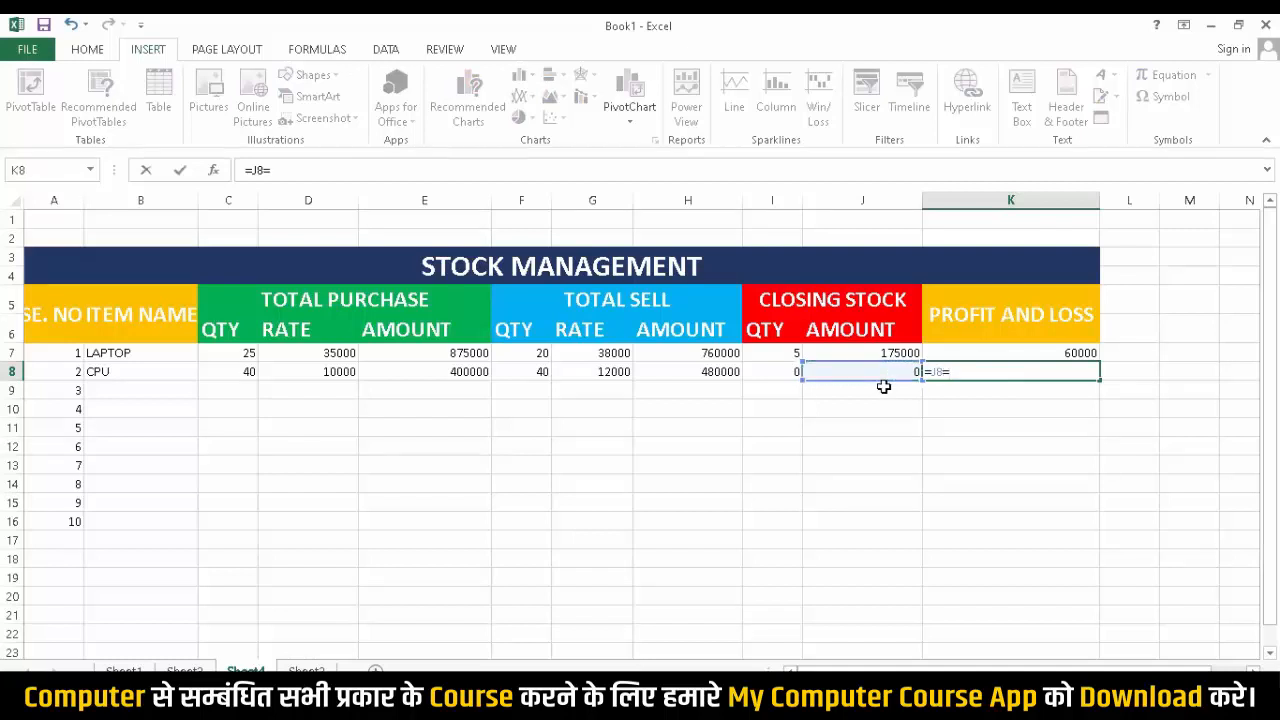
key(BackSpace)
text(+)
click(720, 371)
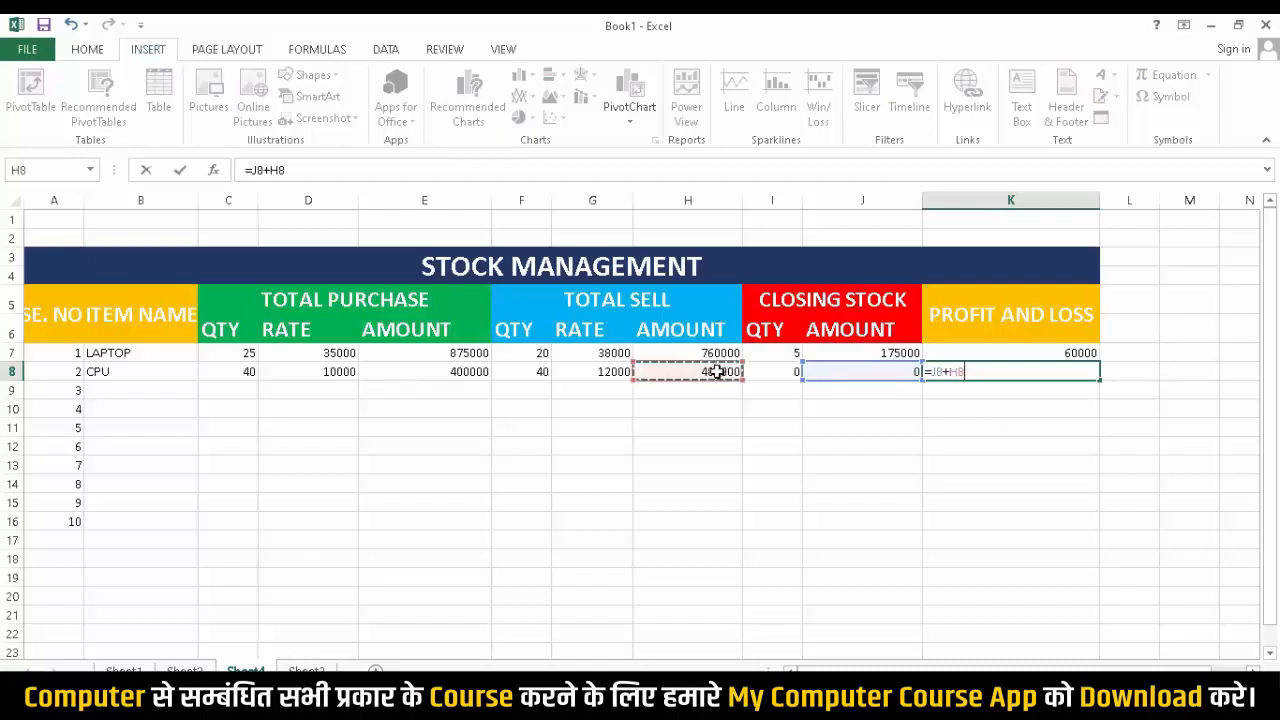
text(-)
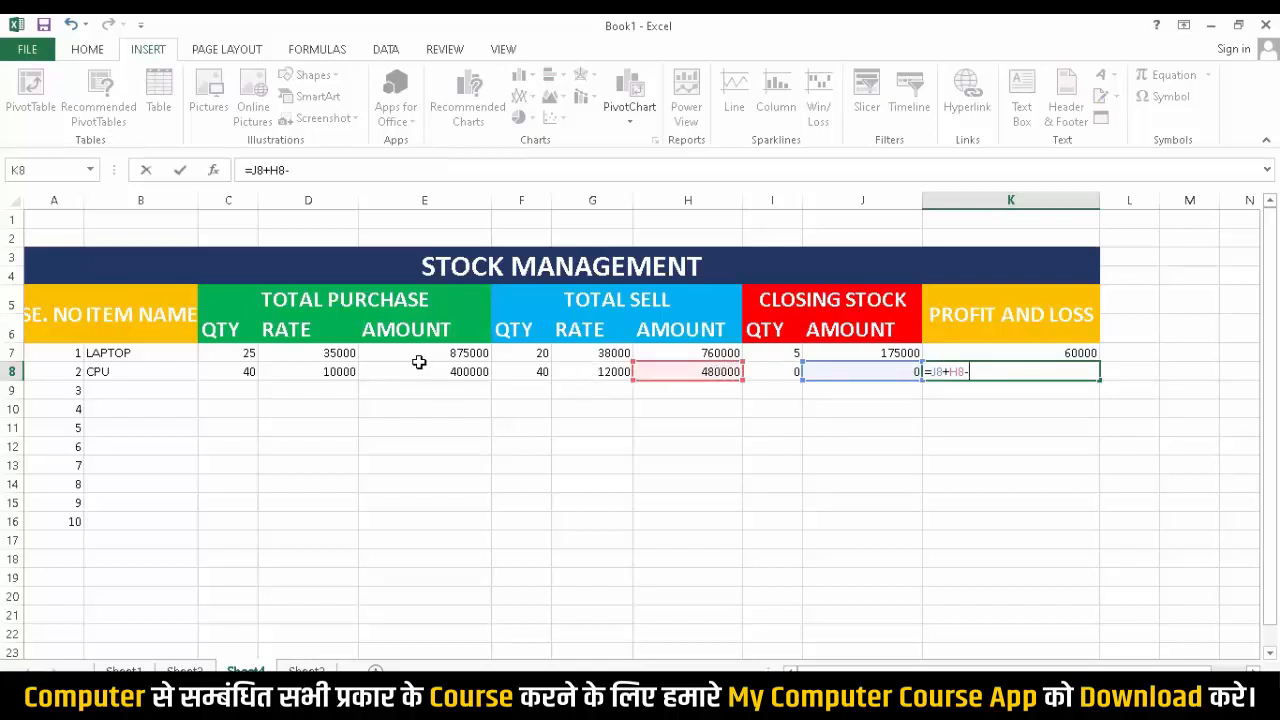
click(456, 372)
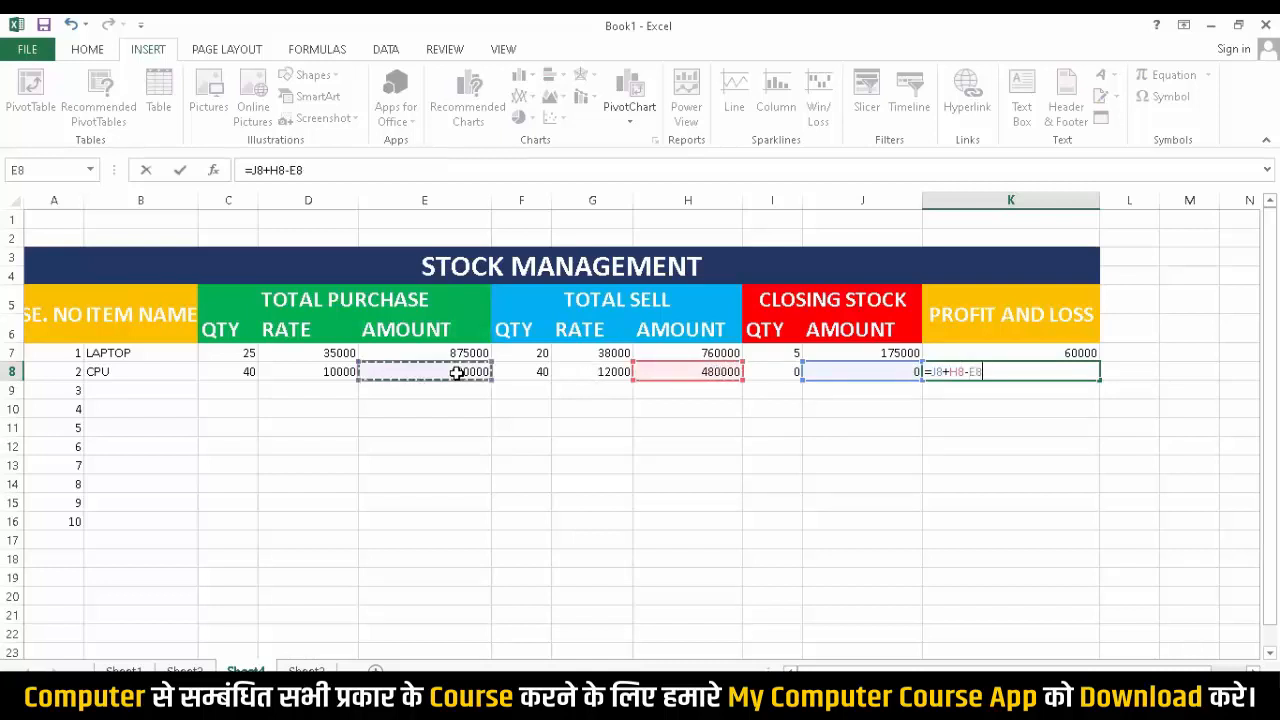
key(Return)
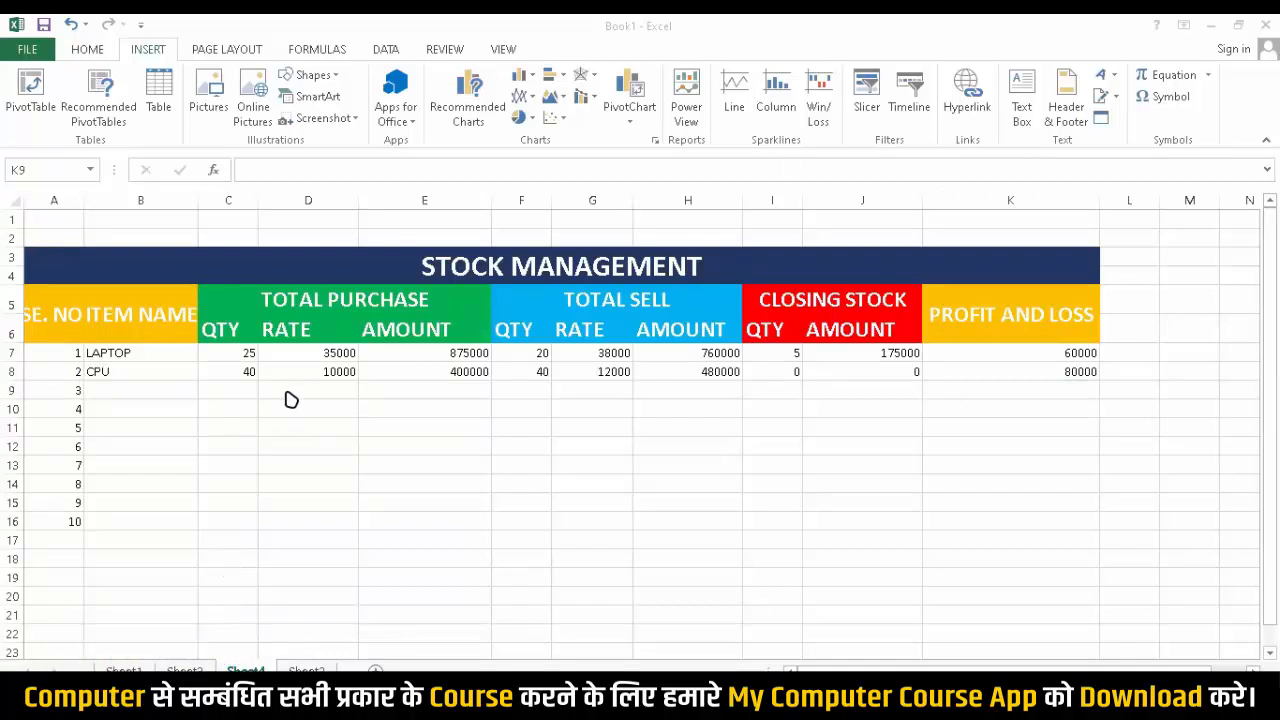
Enter the item names MONITER, PRINTER and MOUSE in B9 to B11 for serial numbers 3 to 5.
click(134, 388)
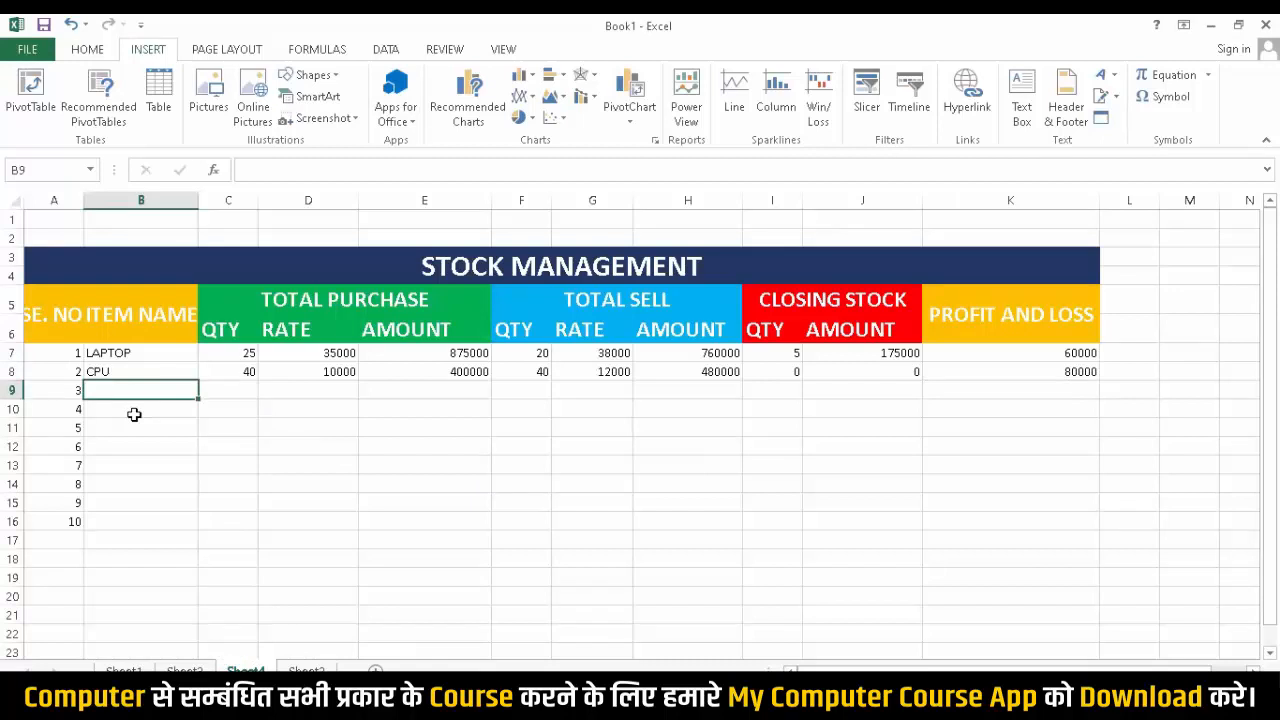
text(M)
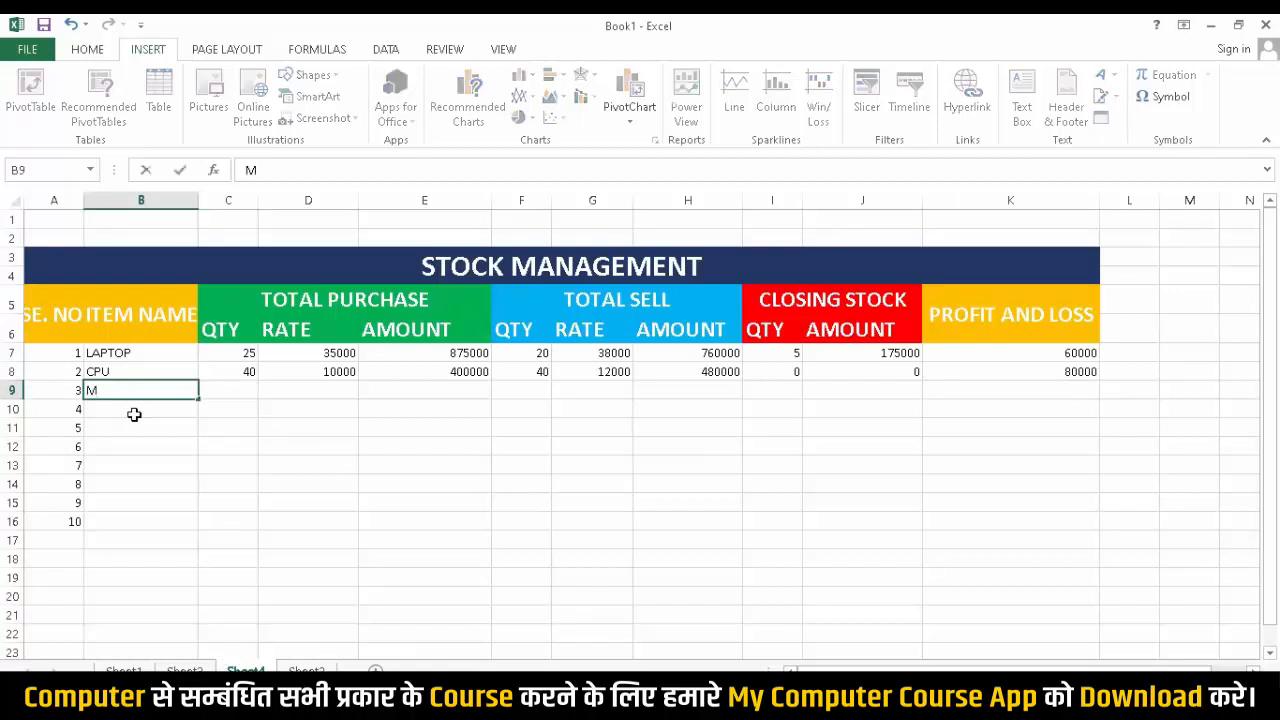
text(ONITER)
click(134, 414)
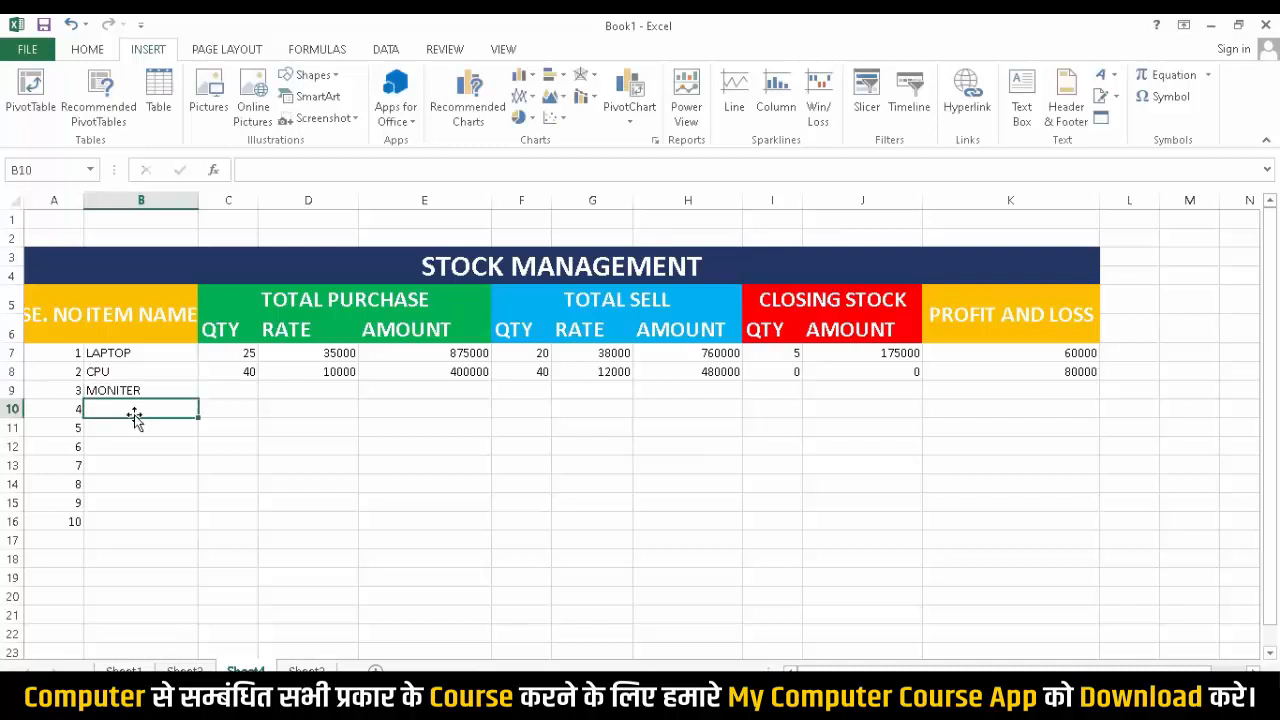
text(PRINTER)
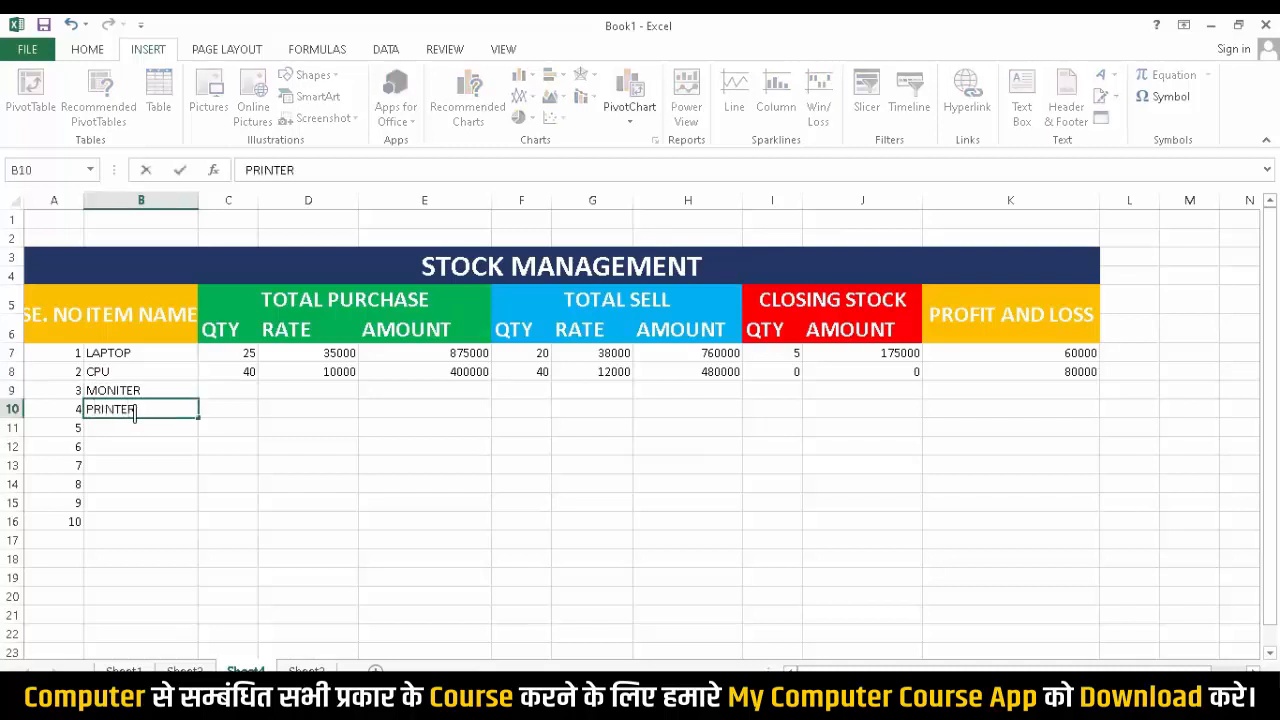
key(Return)
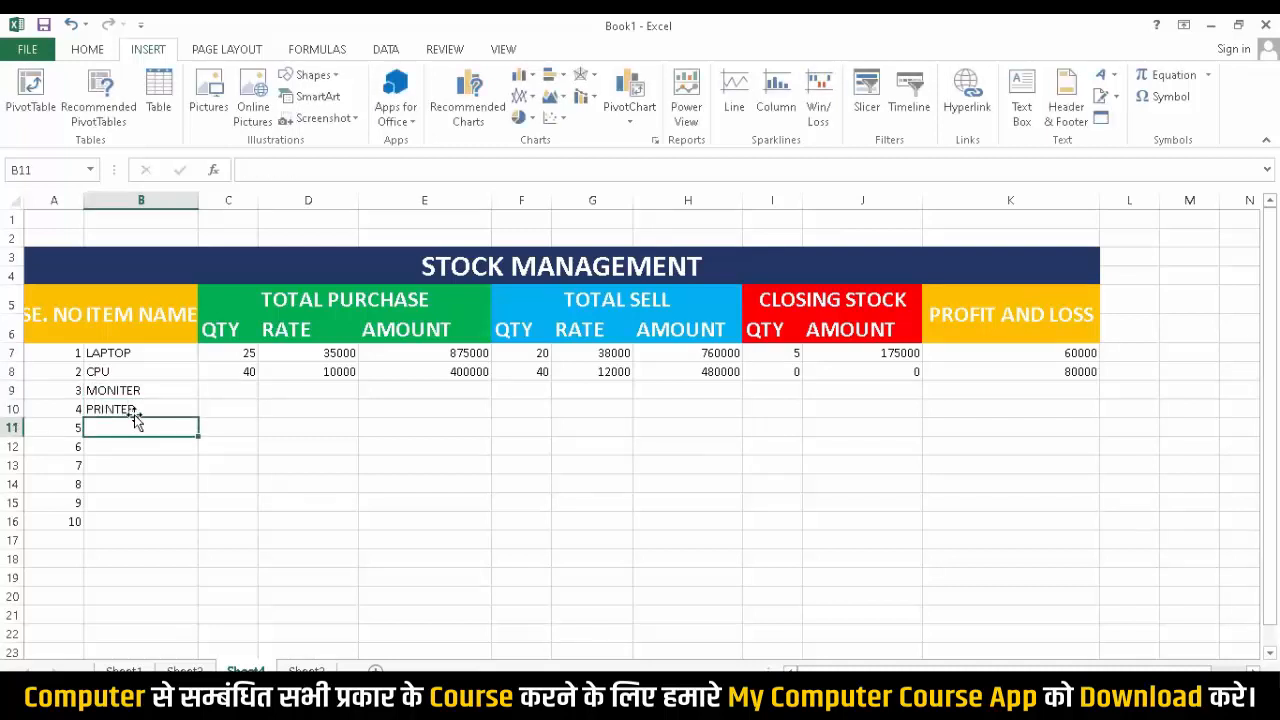
text(MOUSE)
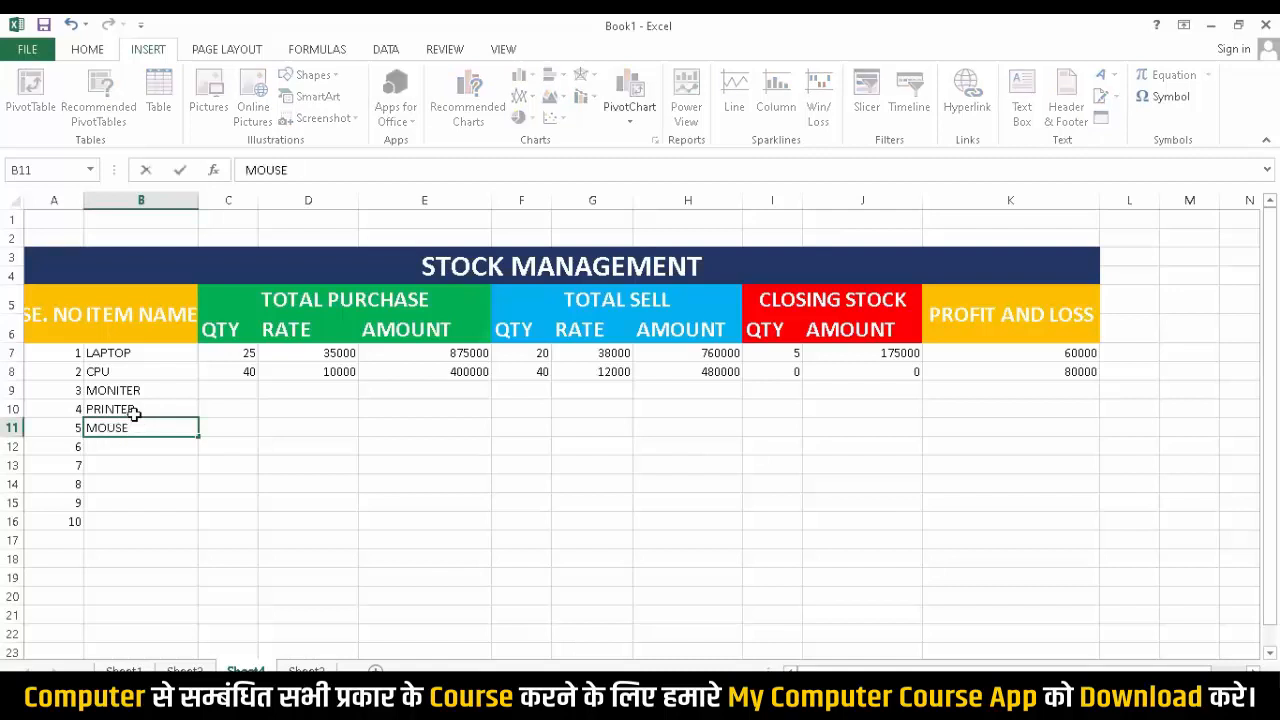
key(Return)
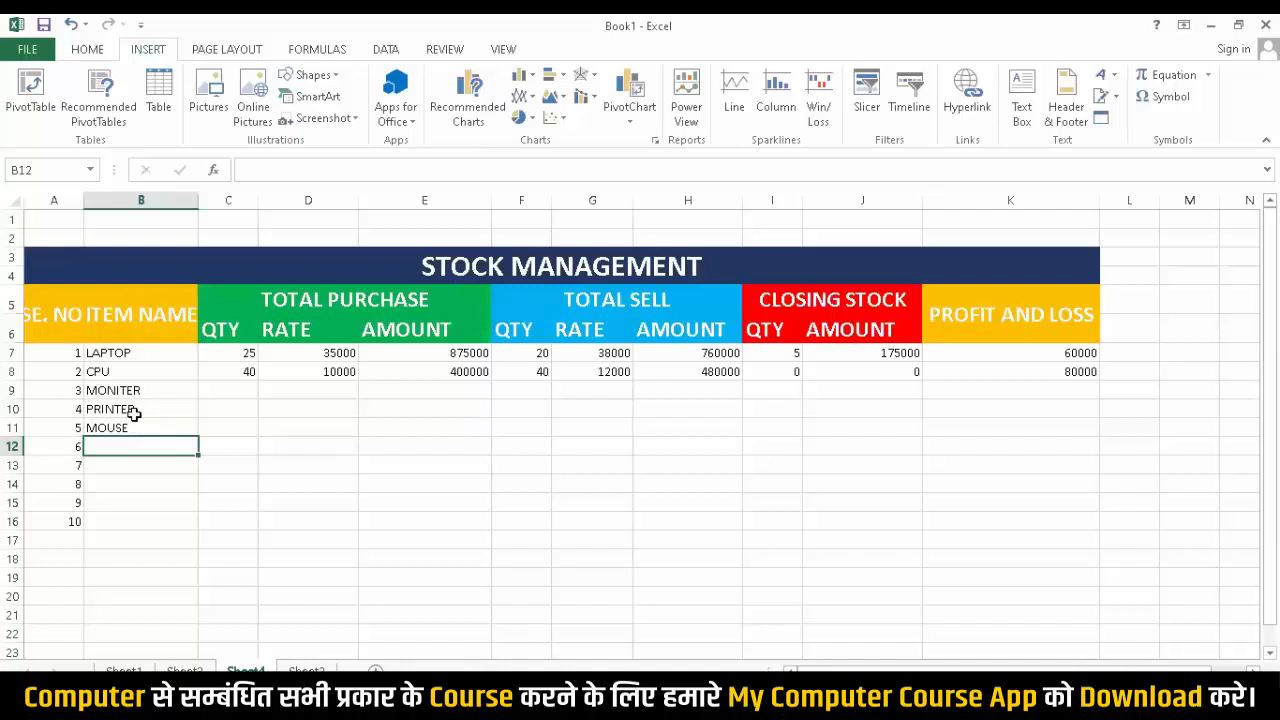
Add the item names KEYBOARD, HARDDISK and HEADPHONE in B12 to B14 for serial numbers 6 to 8.
text(K)
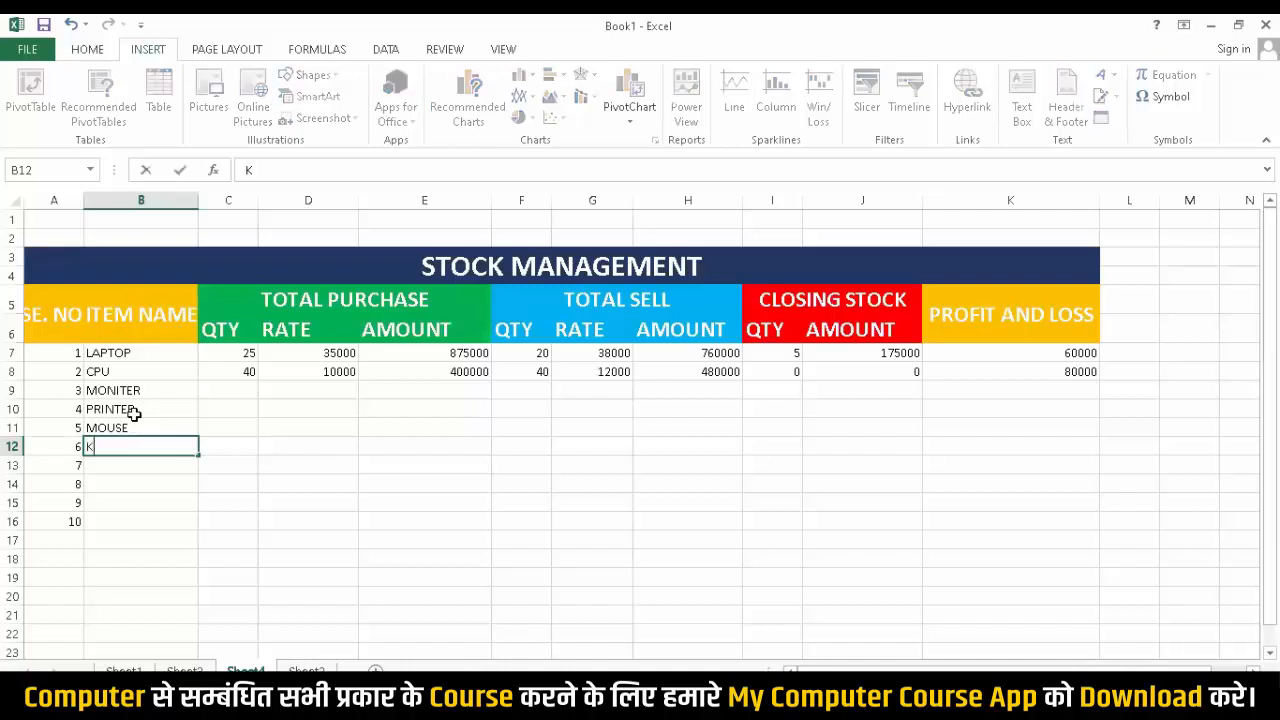
text(EYBOARD)
key(Return)
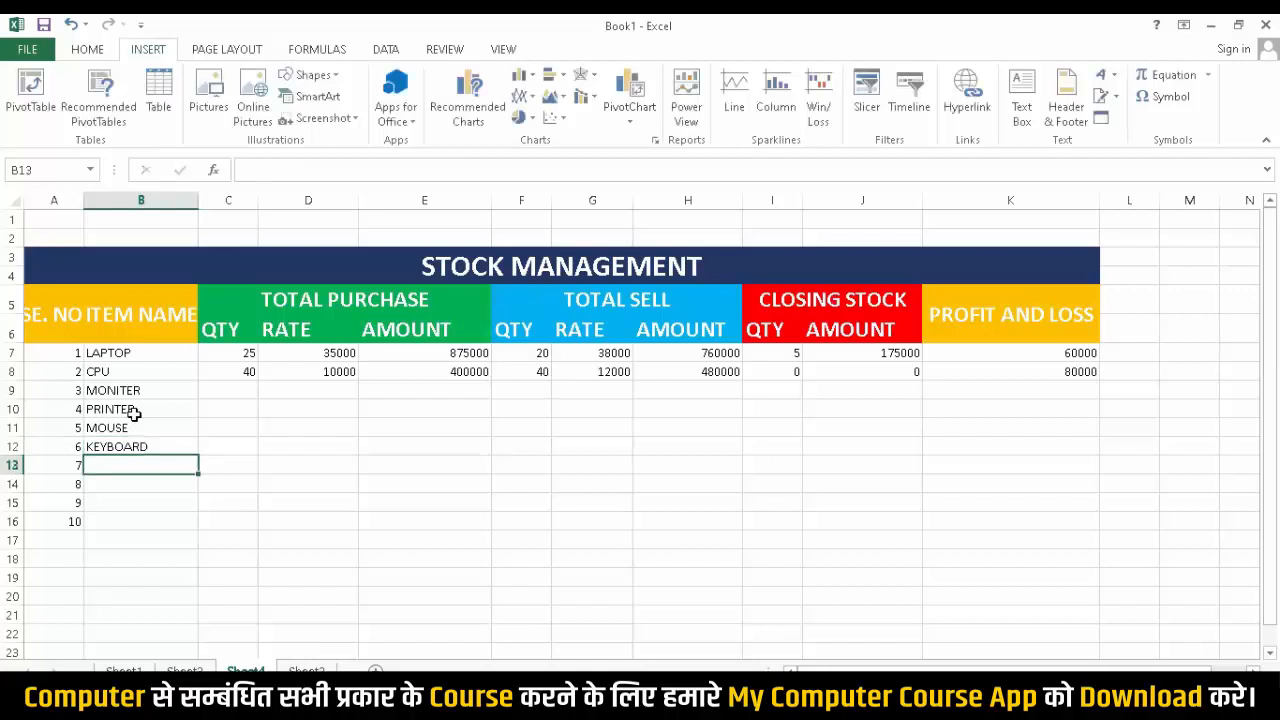
text(HARD)
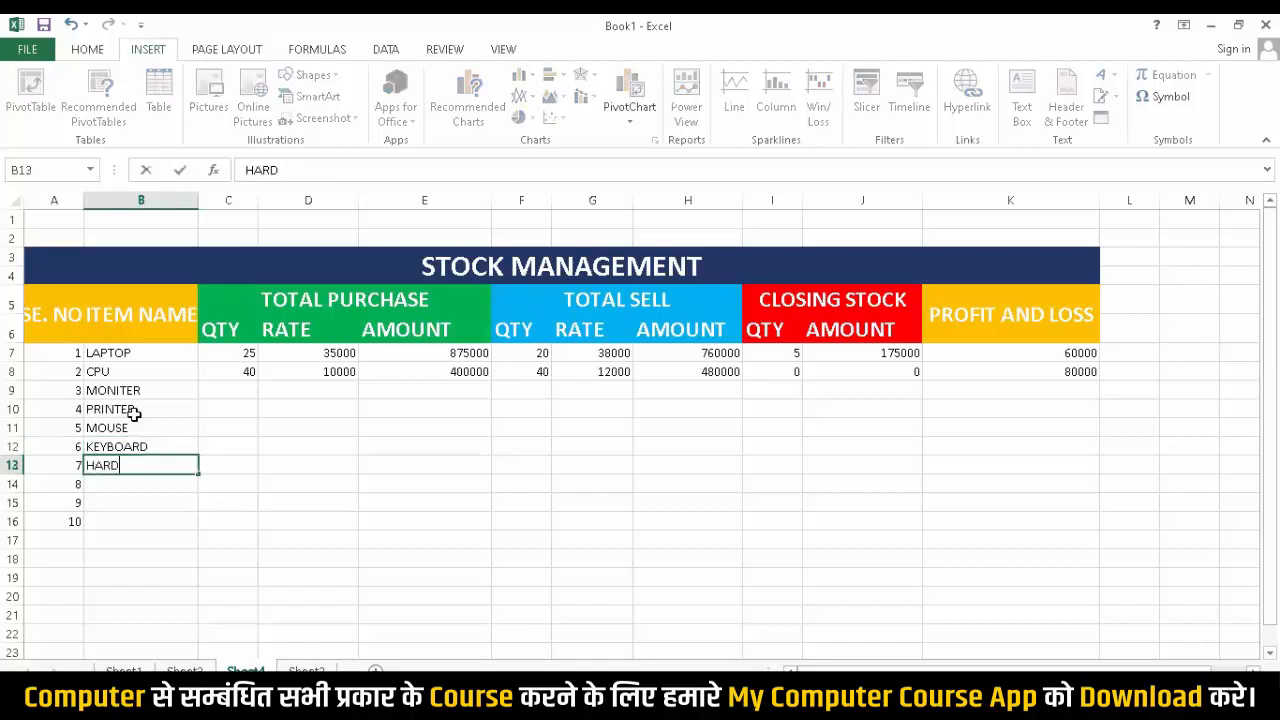
text(DISK)
key(Return)
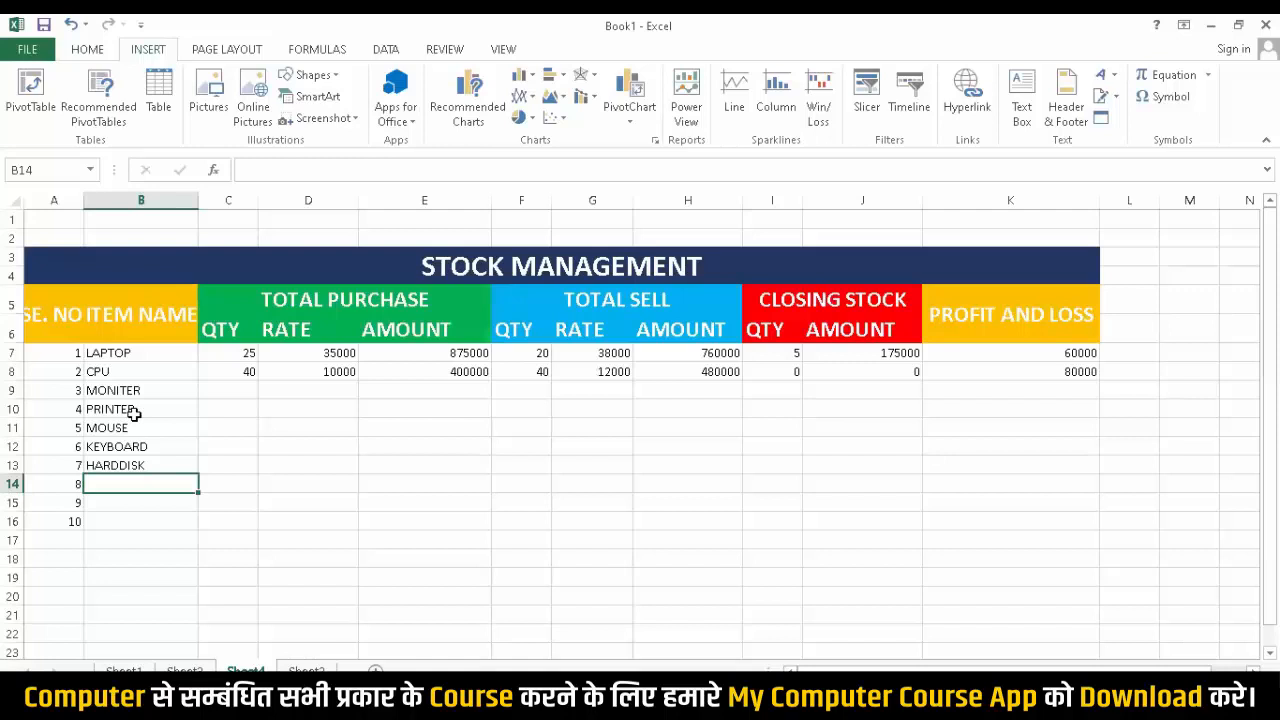
text(HE)
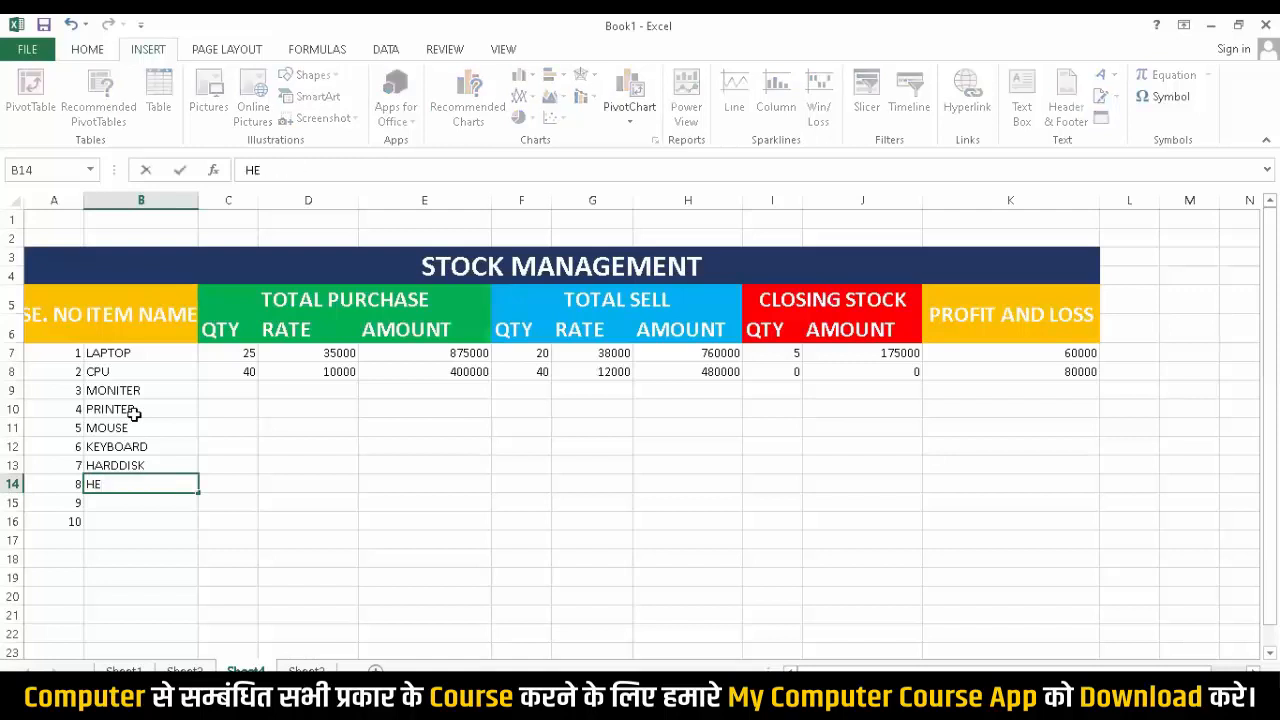
text(ADPHONE)
key(Return)
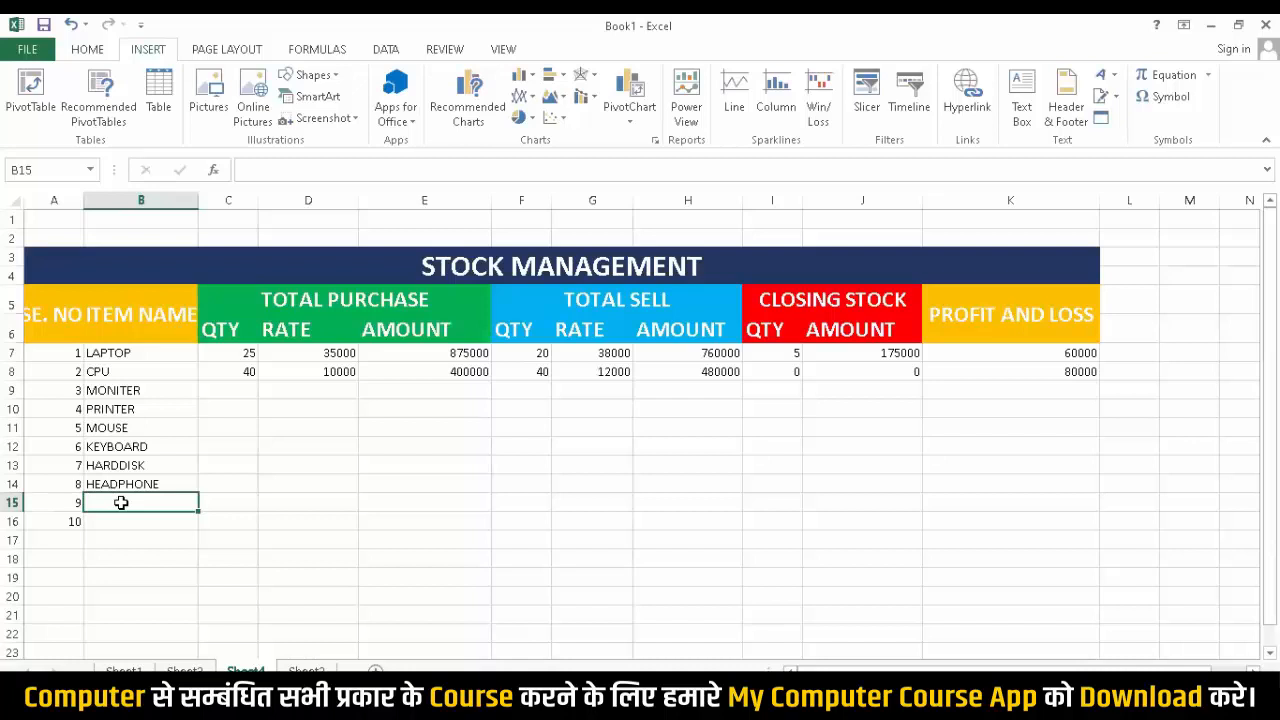
Complete the item list with COMPUTER in B15 and PLOTTER in B16.
text(COMP)
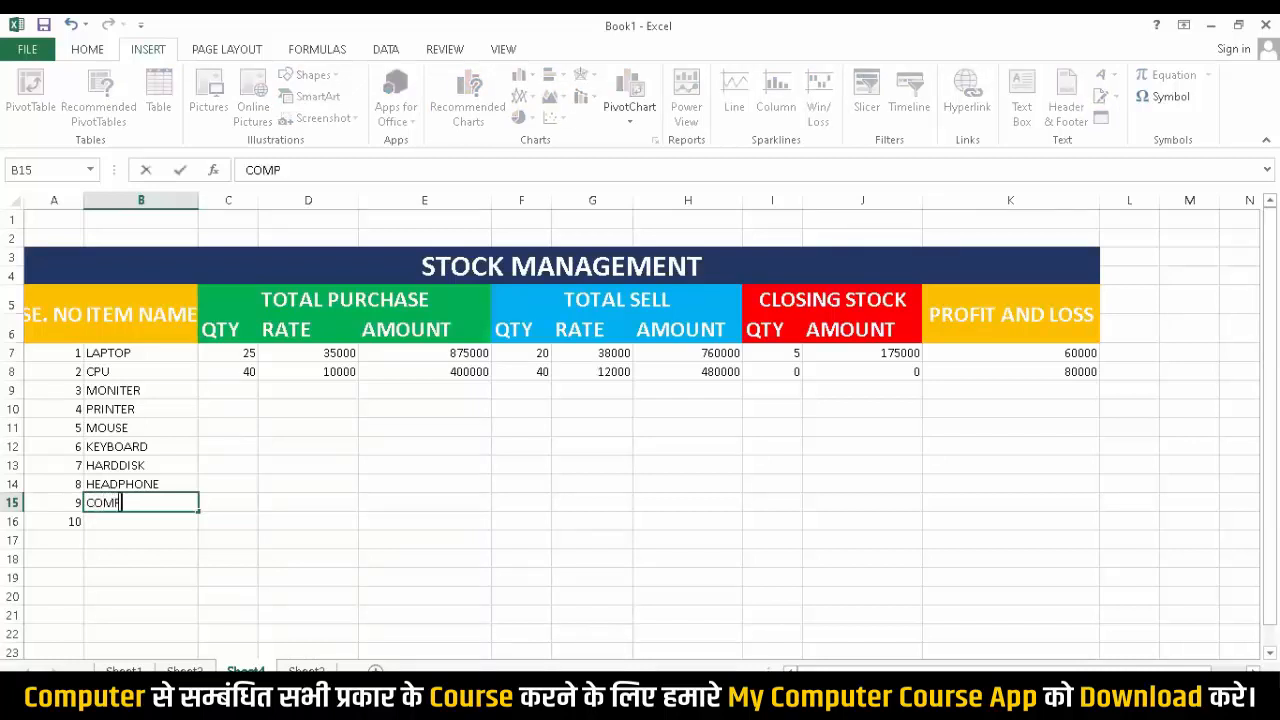
text(O)
key(BackSpace)
text(UTER)
key(Return)
text(PLOTTE)
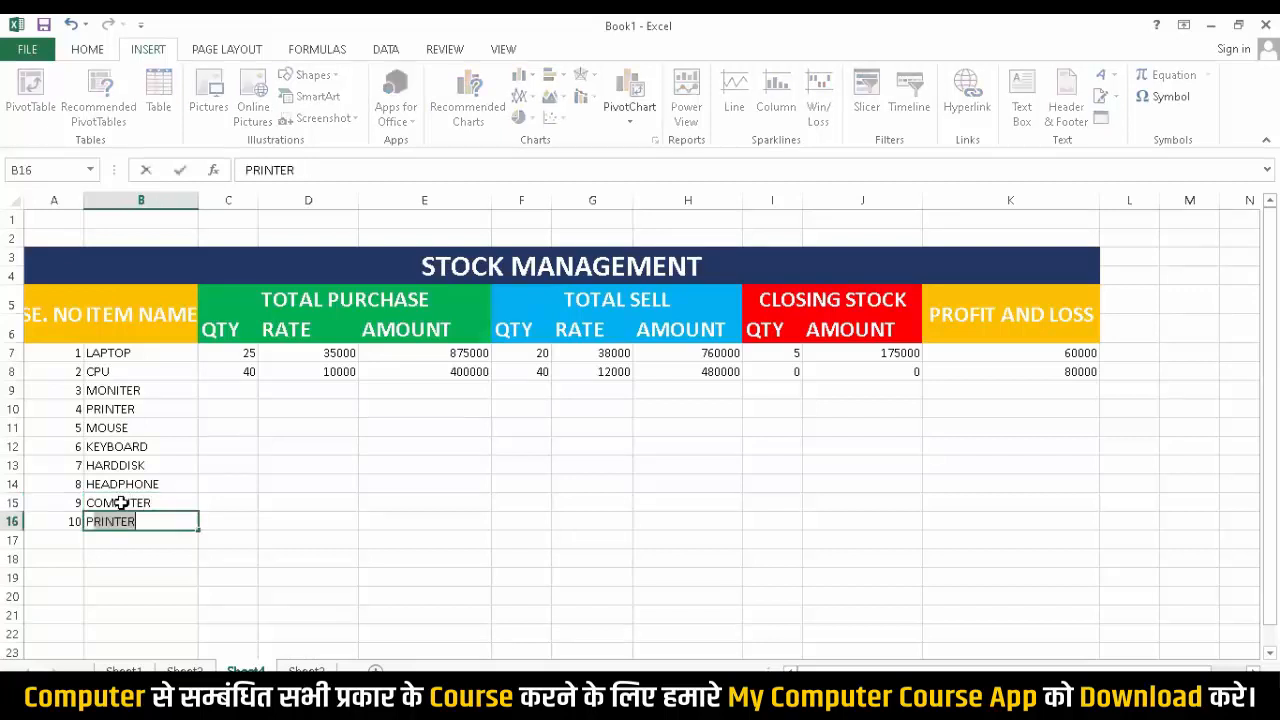
text(R)
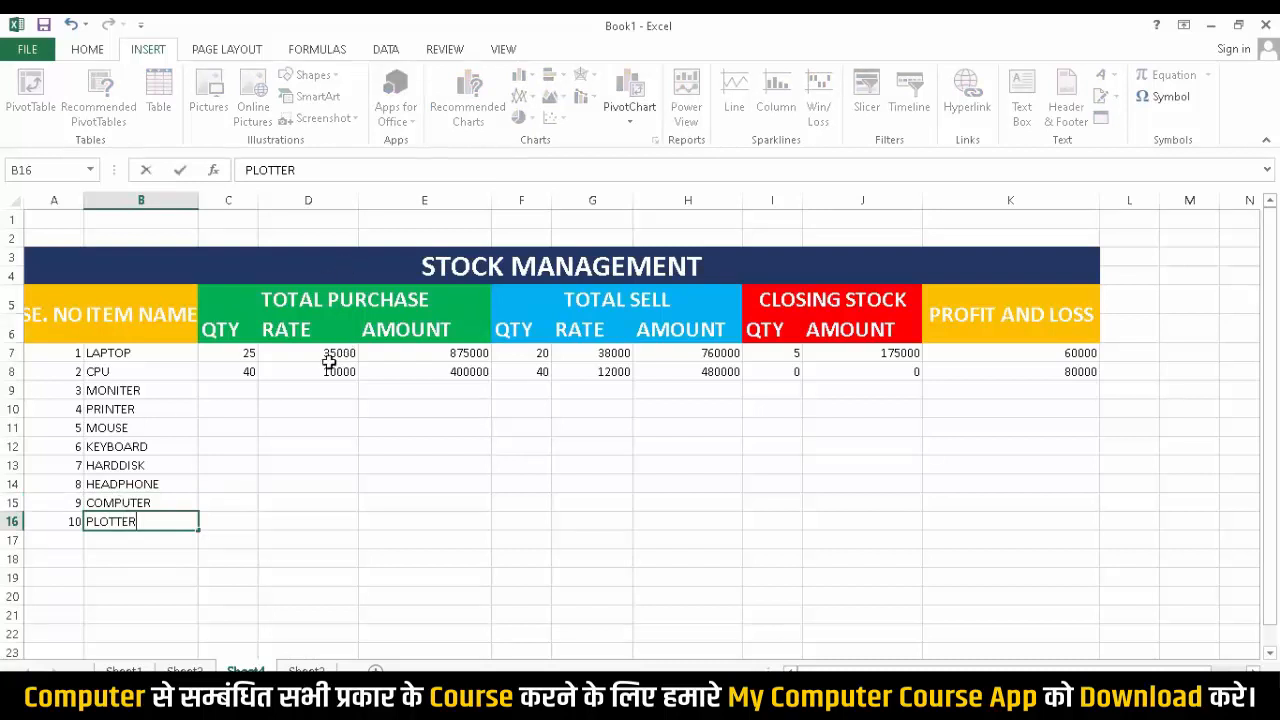
Enter purchase quantities 10, 15, 50 and 60 in C9 to C12 for the MONITER, PRINTER, MOUSE and KEYBOARD.
click(229, 391)
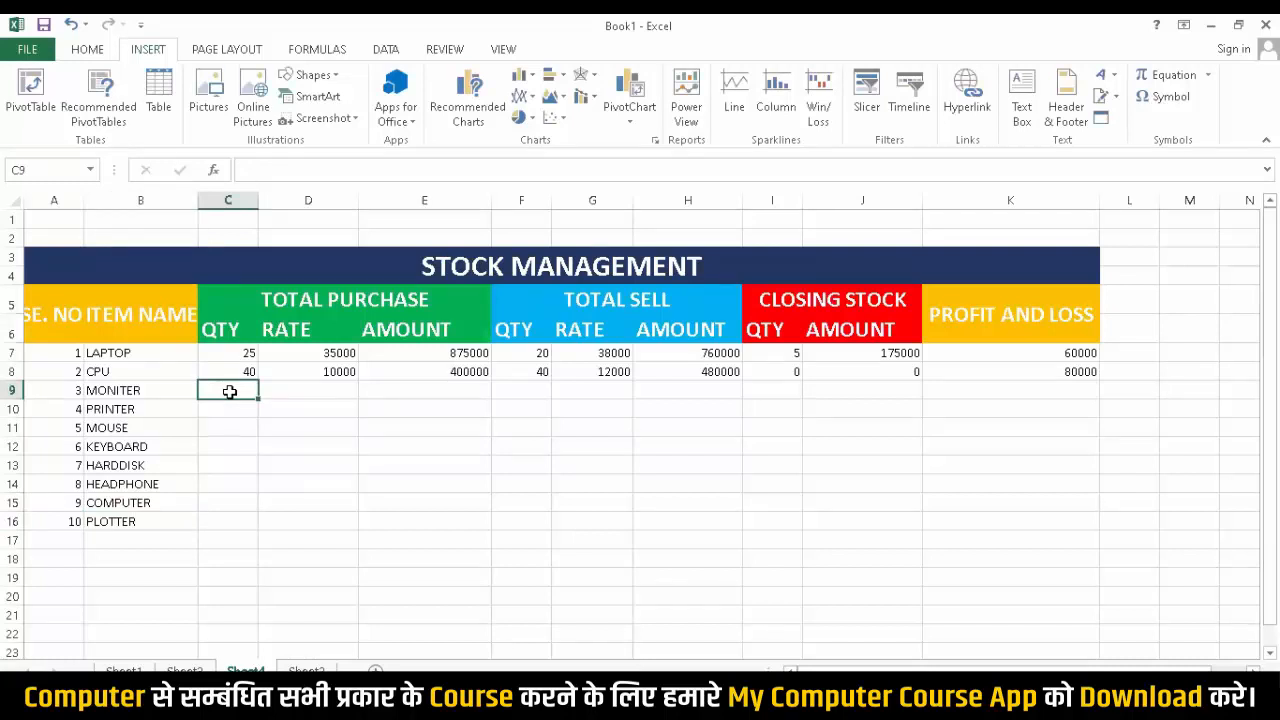
text(10)
key(Return)
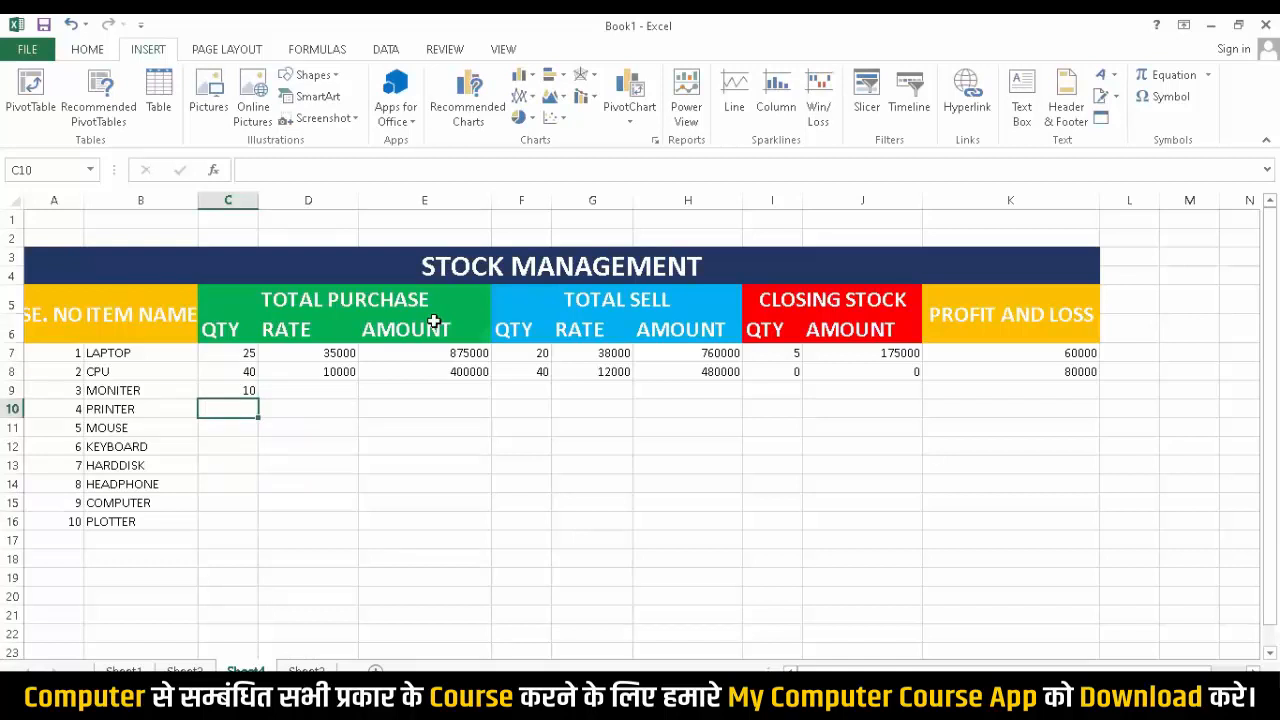
text(1)
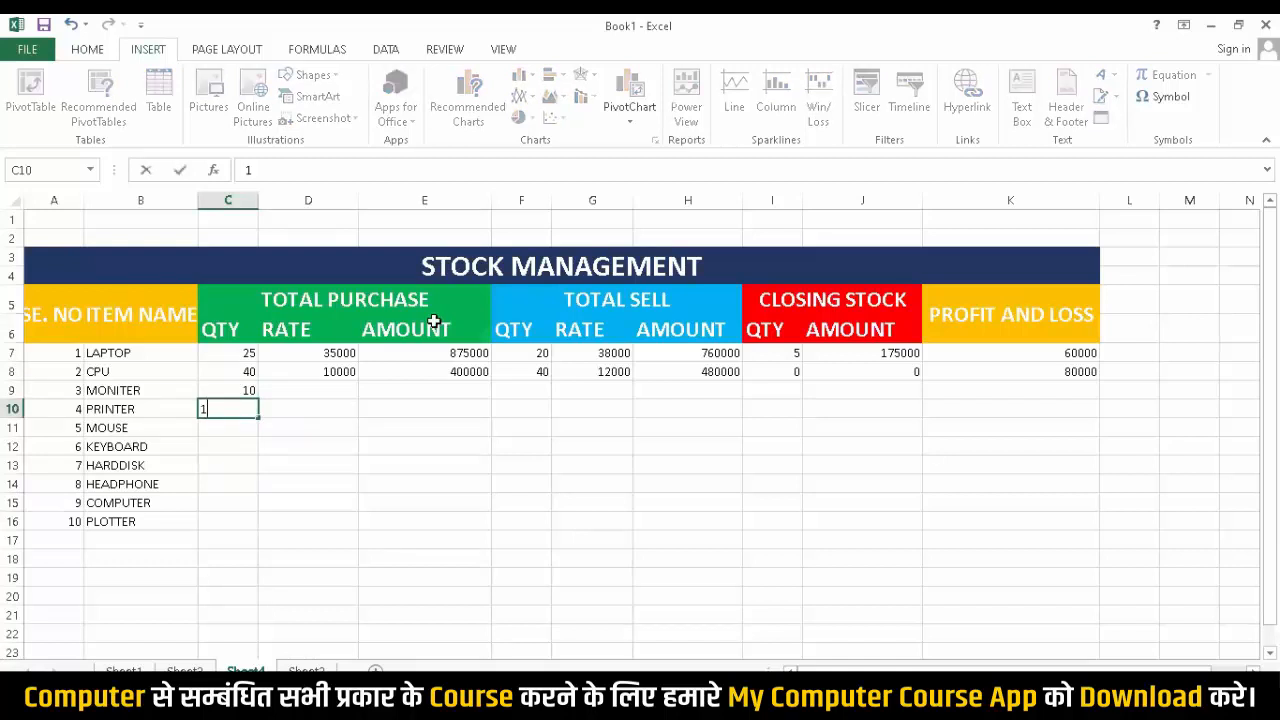
text(5)
key(Return)
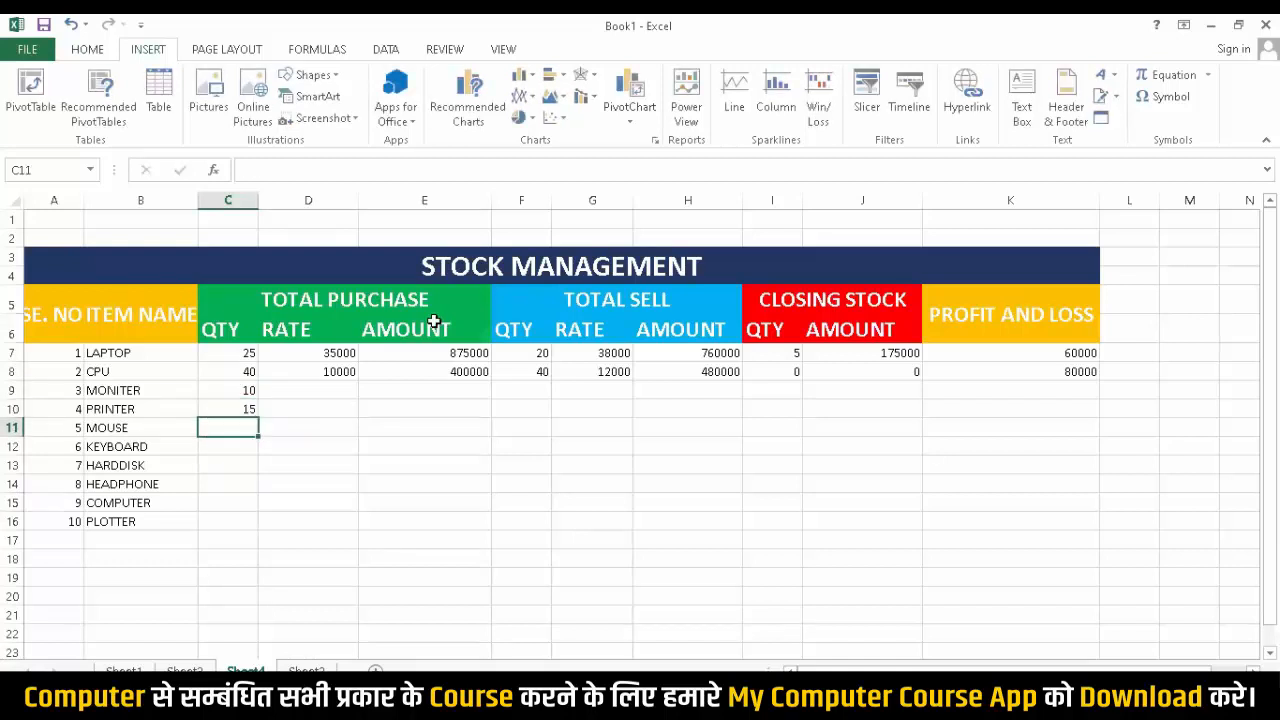
text(50)
key(Return)
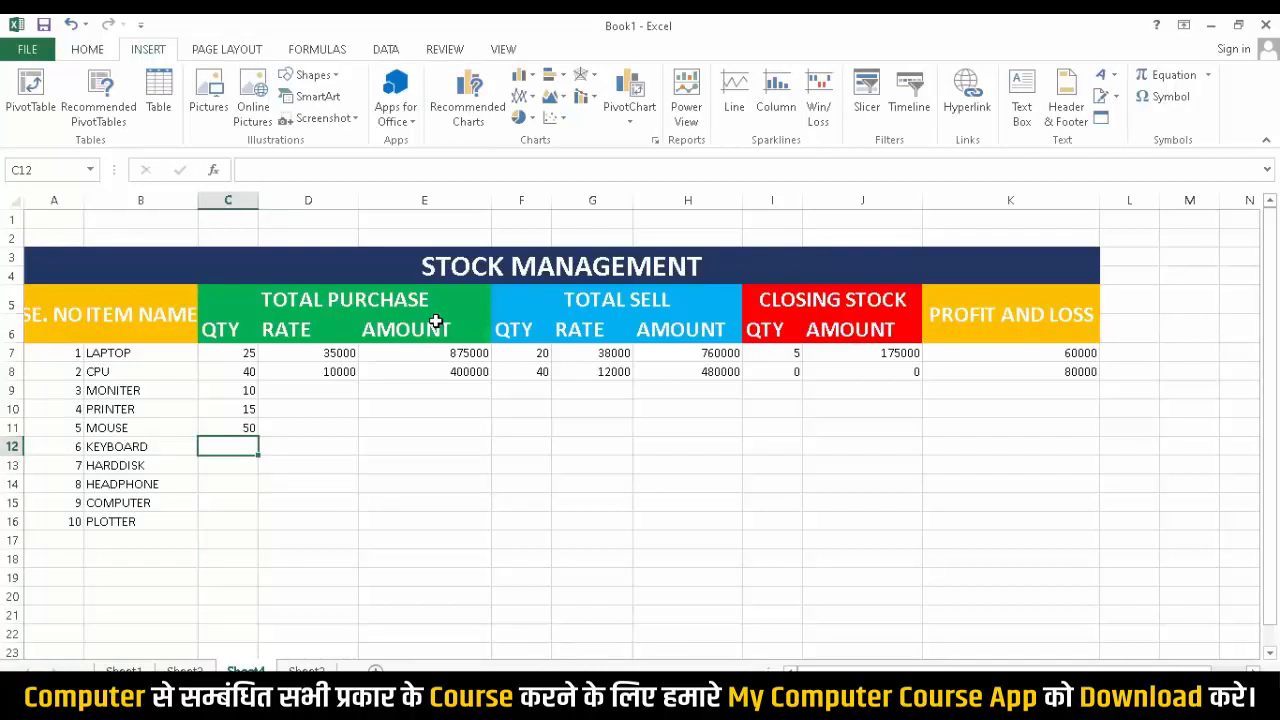
text(60)
key(Return)
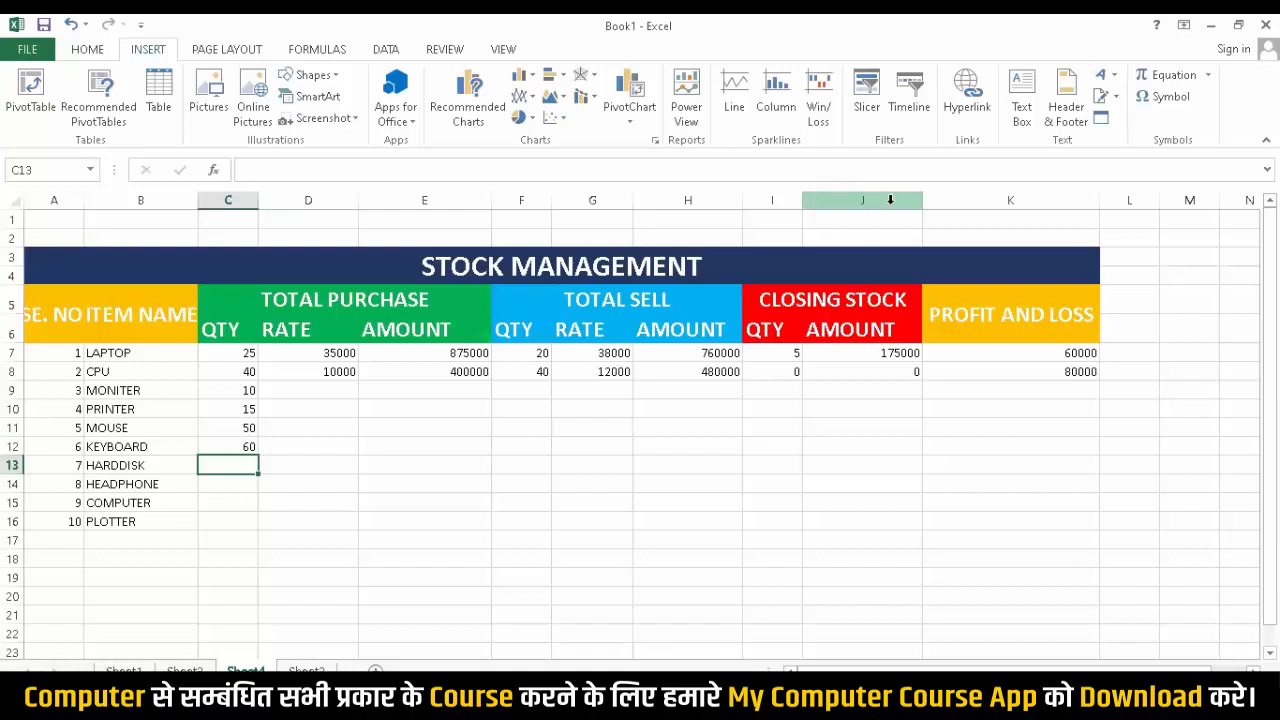
Enter purchase quantities 15, 30, 7 and 5 in C13 to C16 for the HARDDISK, HEADPHONE, COMPUTER and PLOTTER.
text(15)
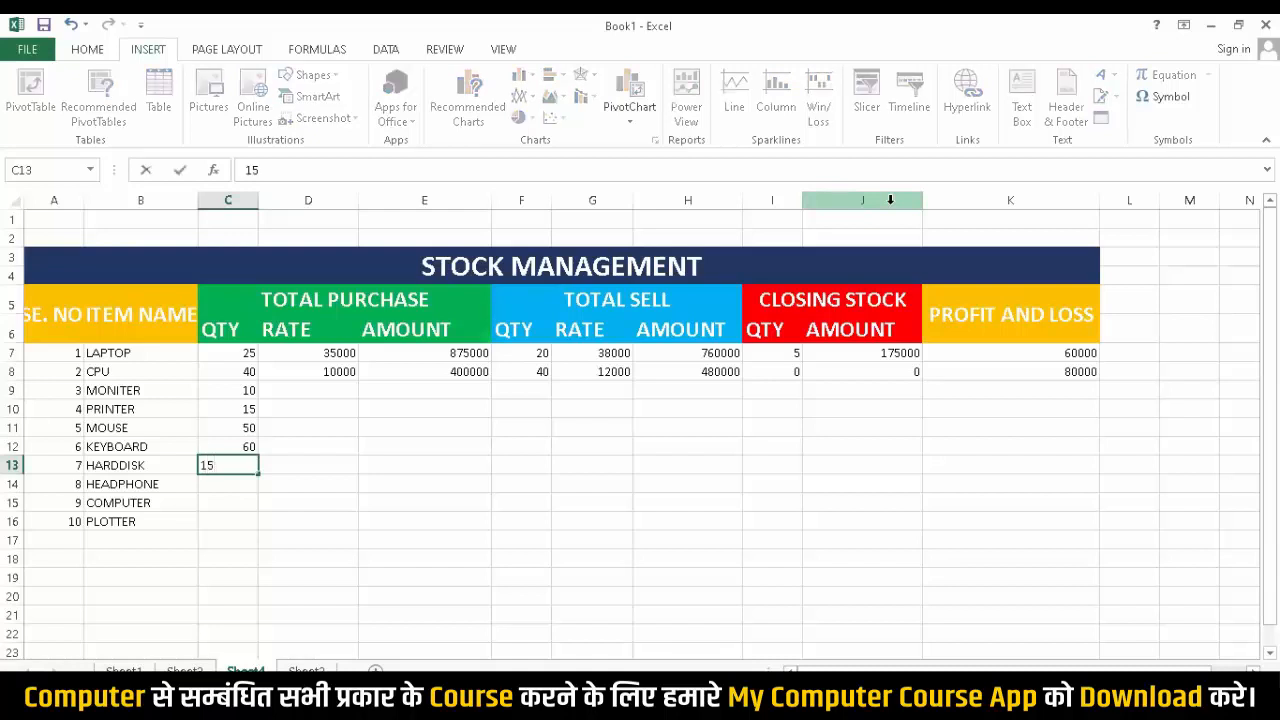
key(Return)
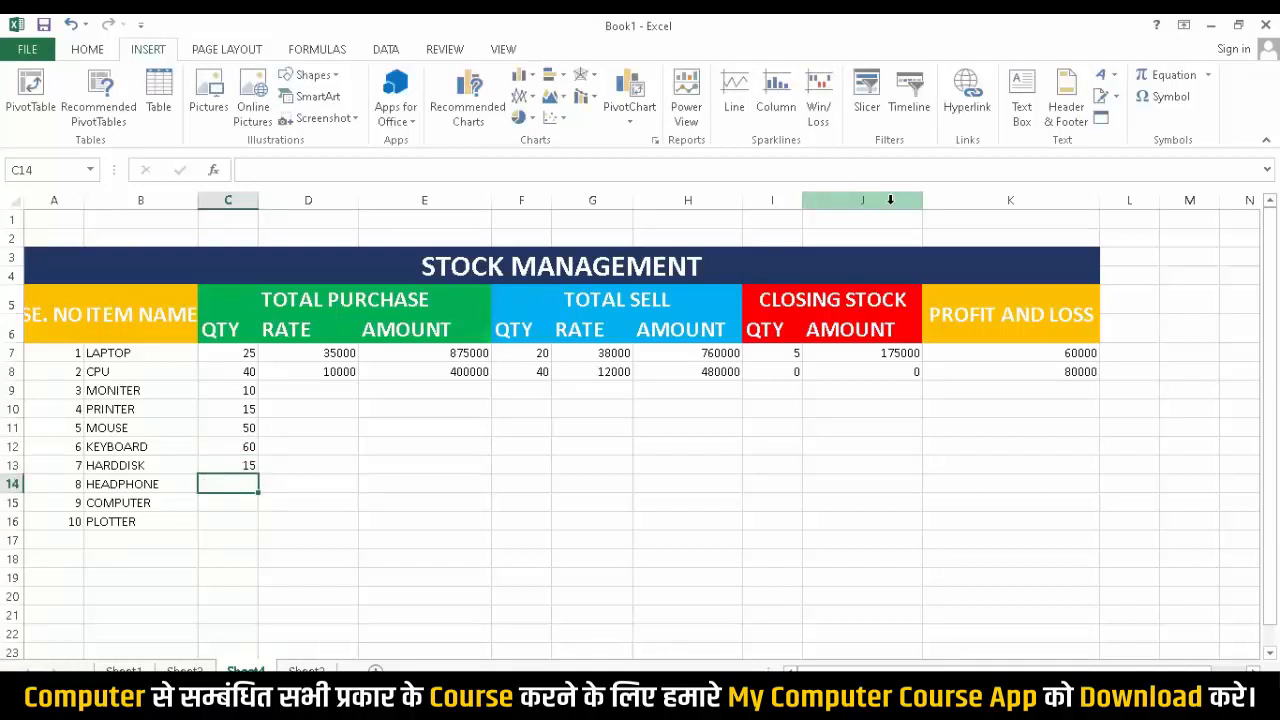
click(895, 212)
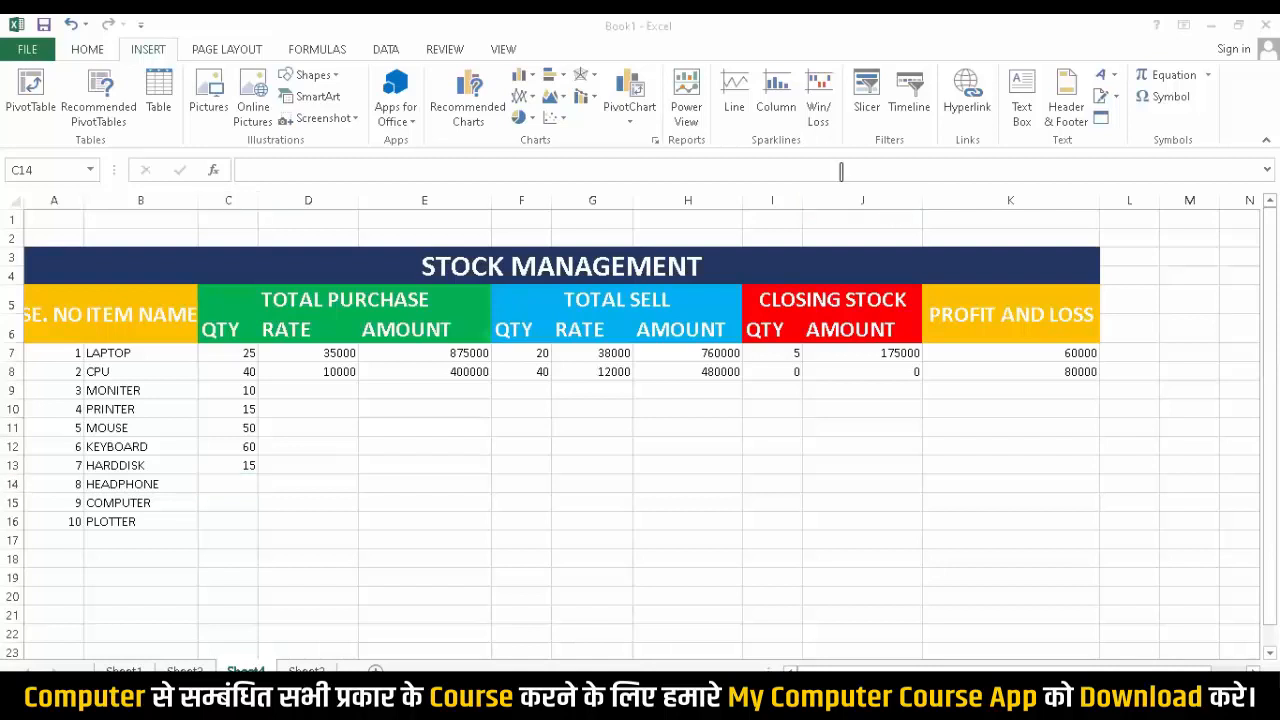
click(747, 385)
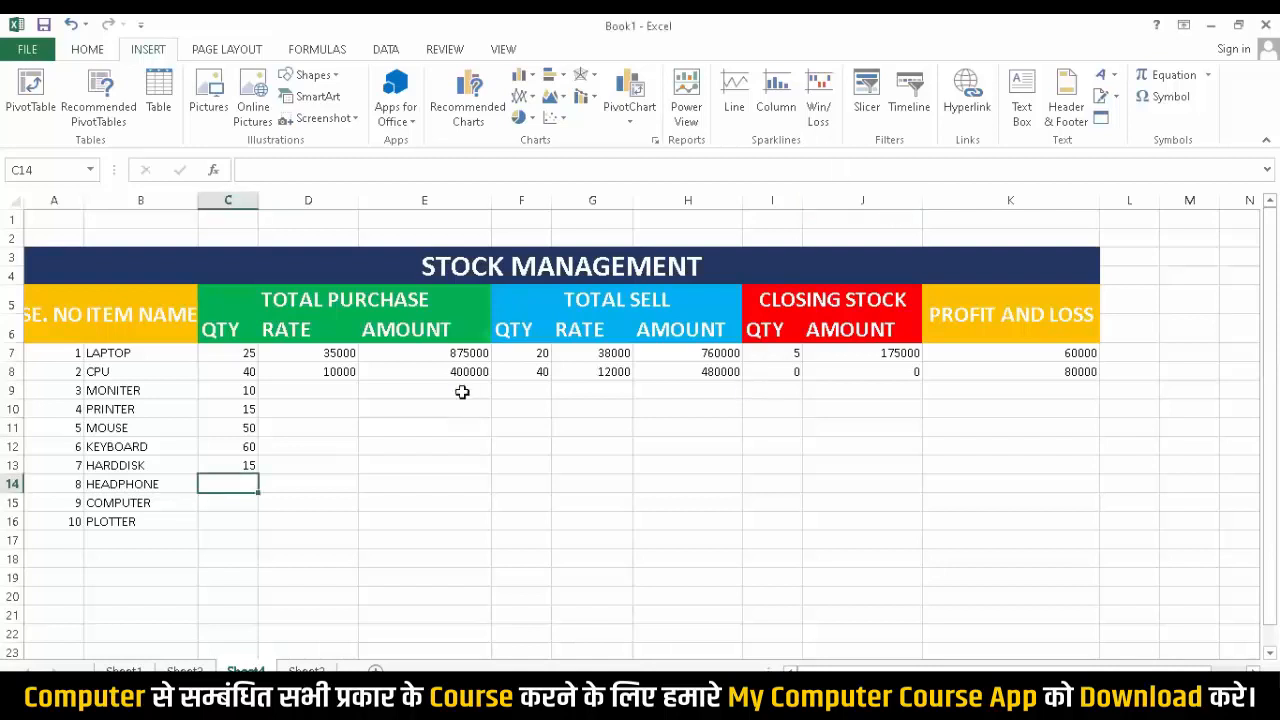
text(0)
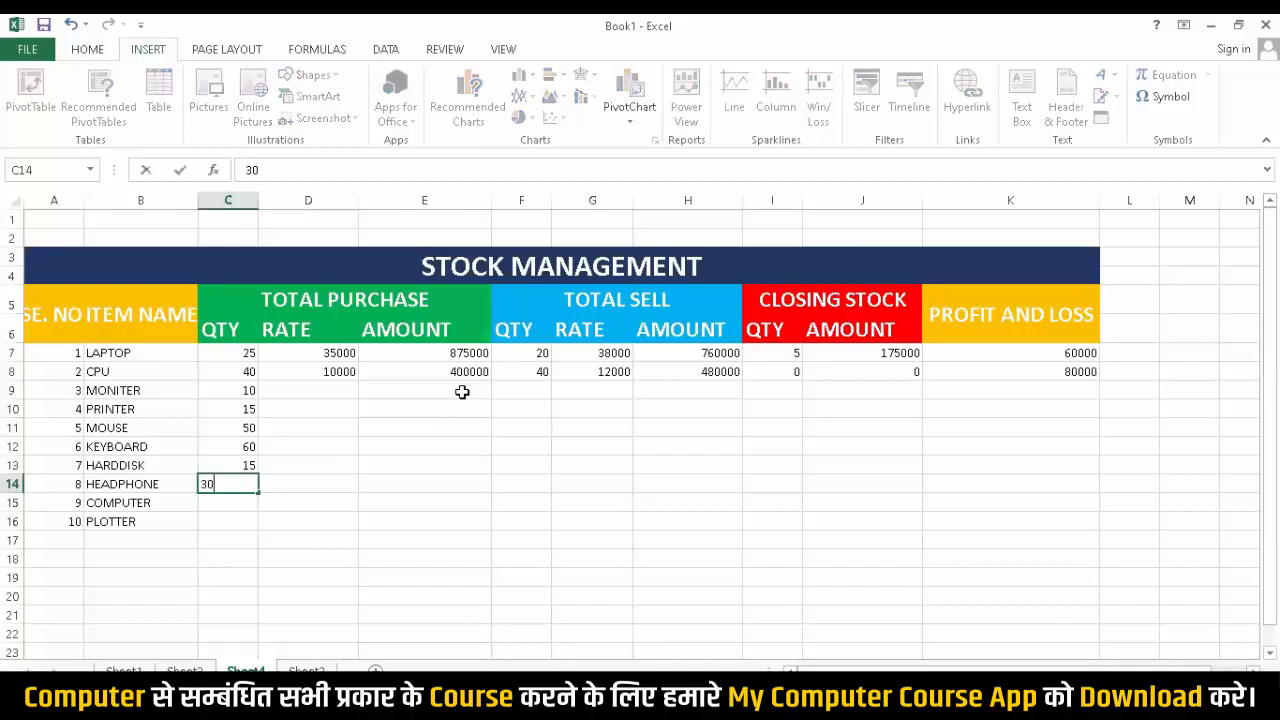
key(Return)
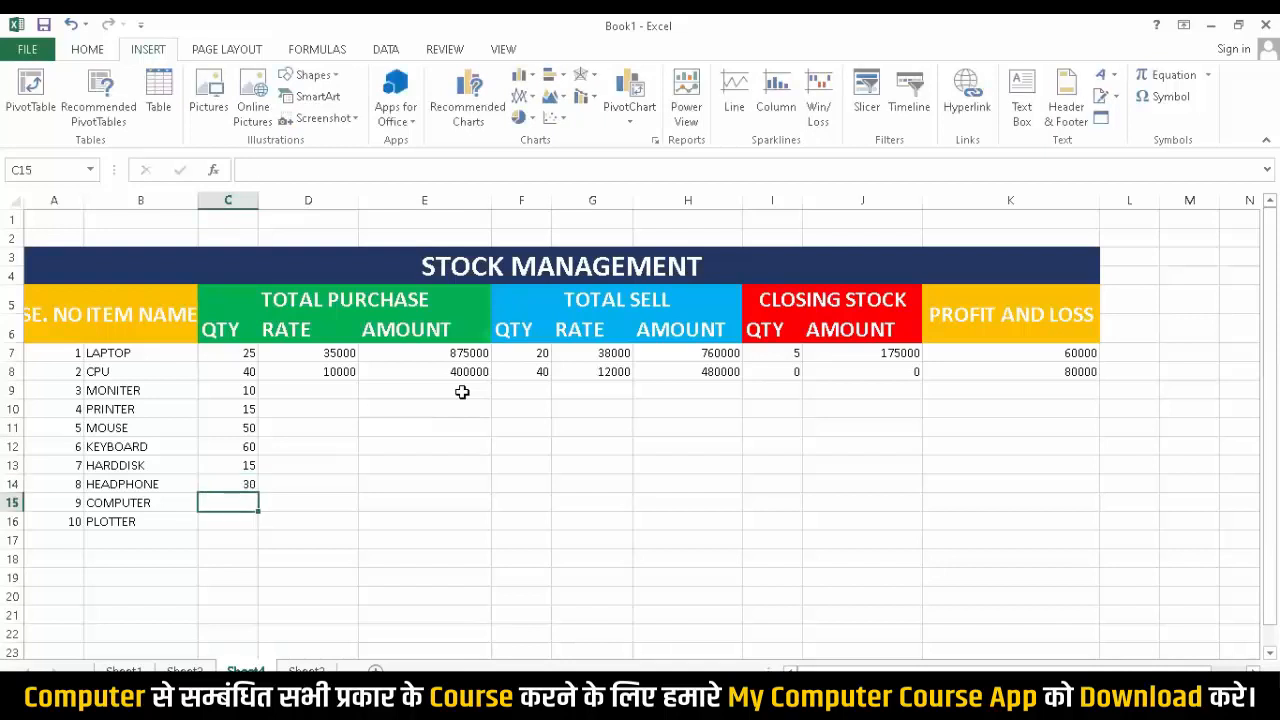
text(7)
key(Return)
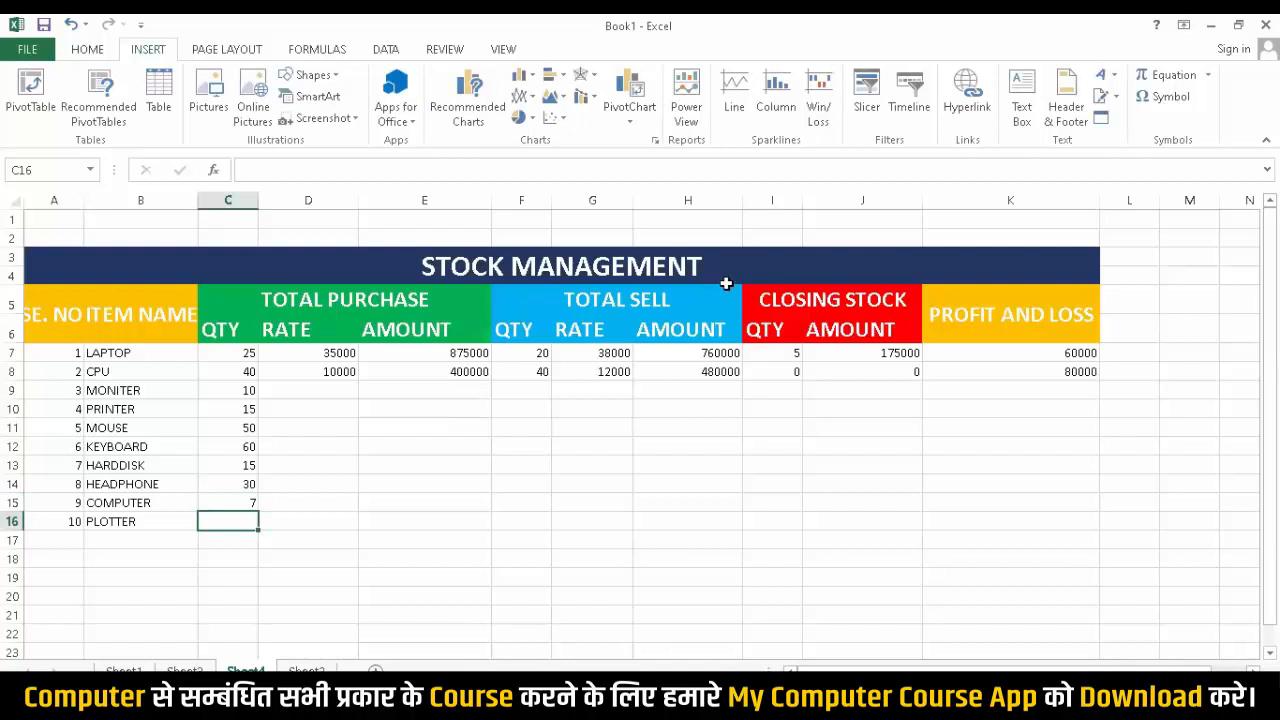
text(5)
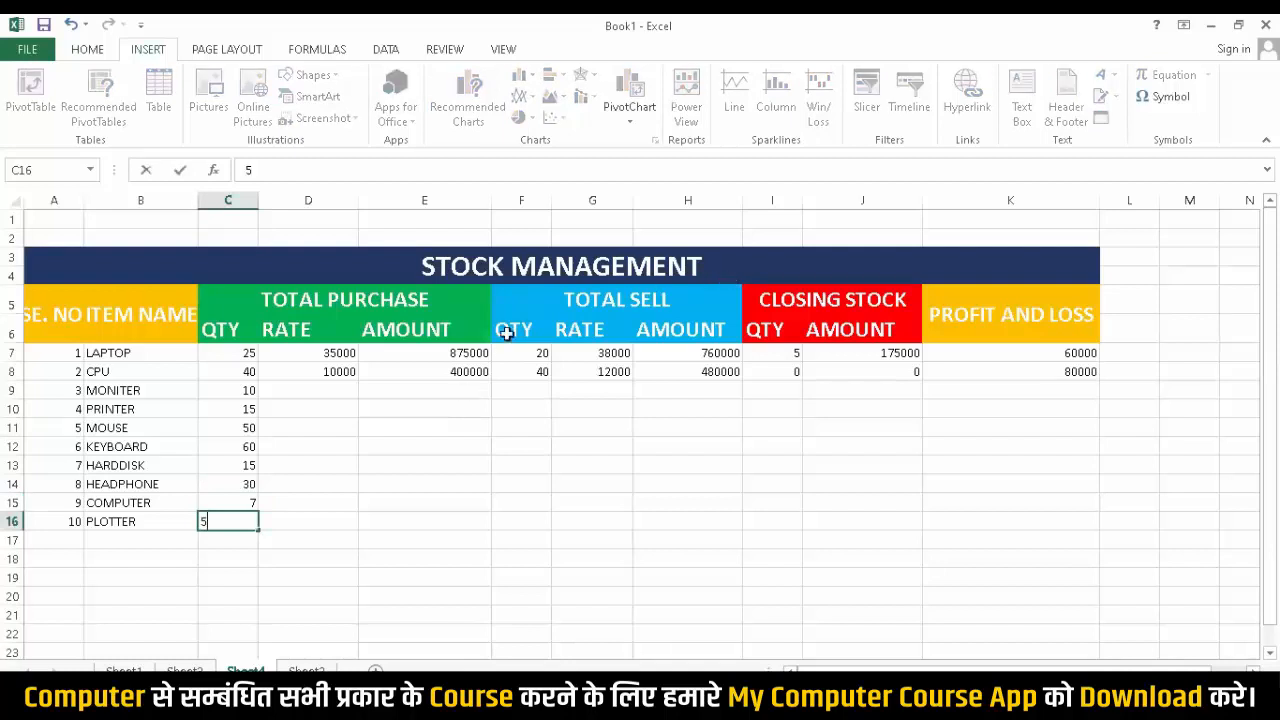
Enter purchase rates 20000, 30000, 300 and 350 in D9 to D12 for the MONITER, PRINTER, MOUSE and KEYBOARD.
drag(312, 482, 305, 466)
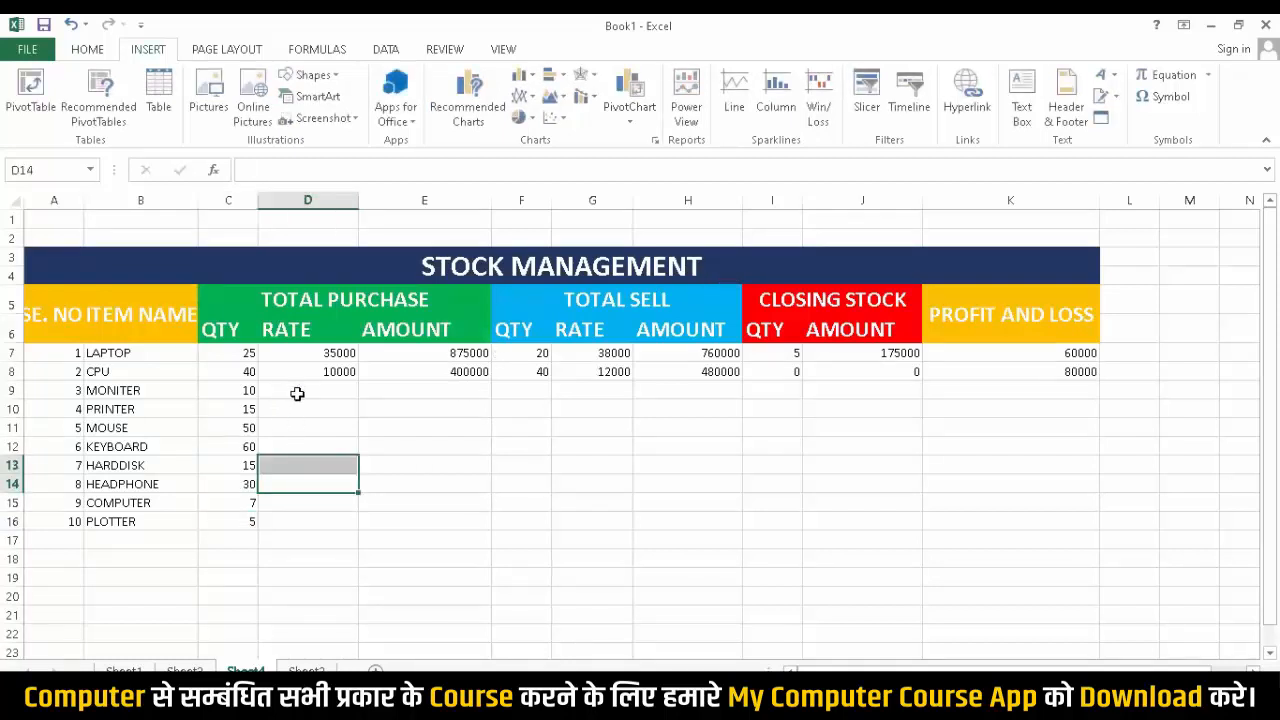
click(299, 390)
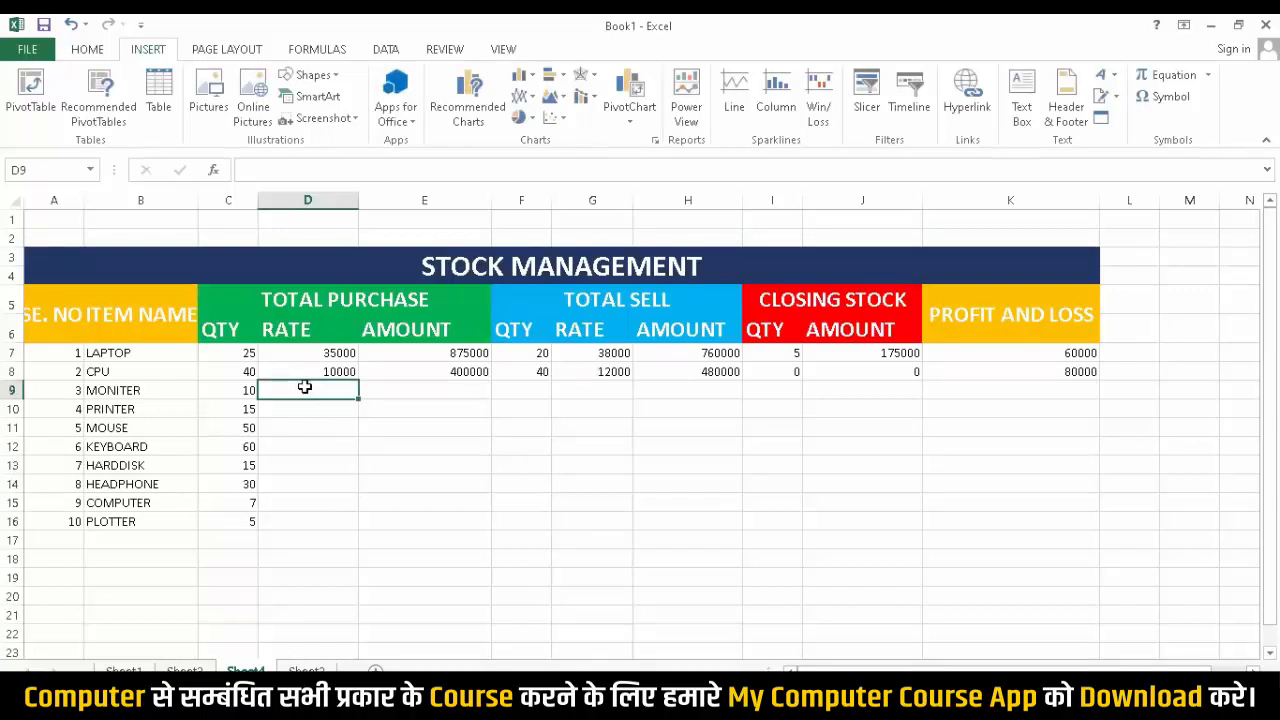
text(20000)
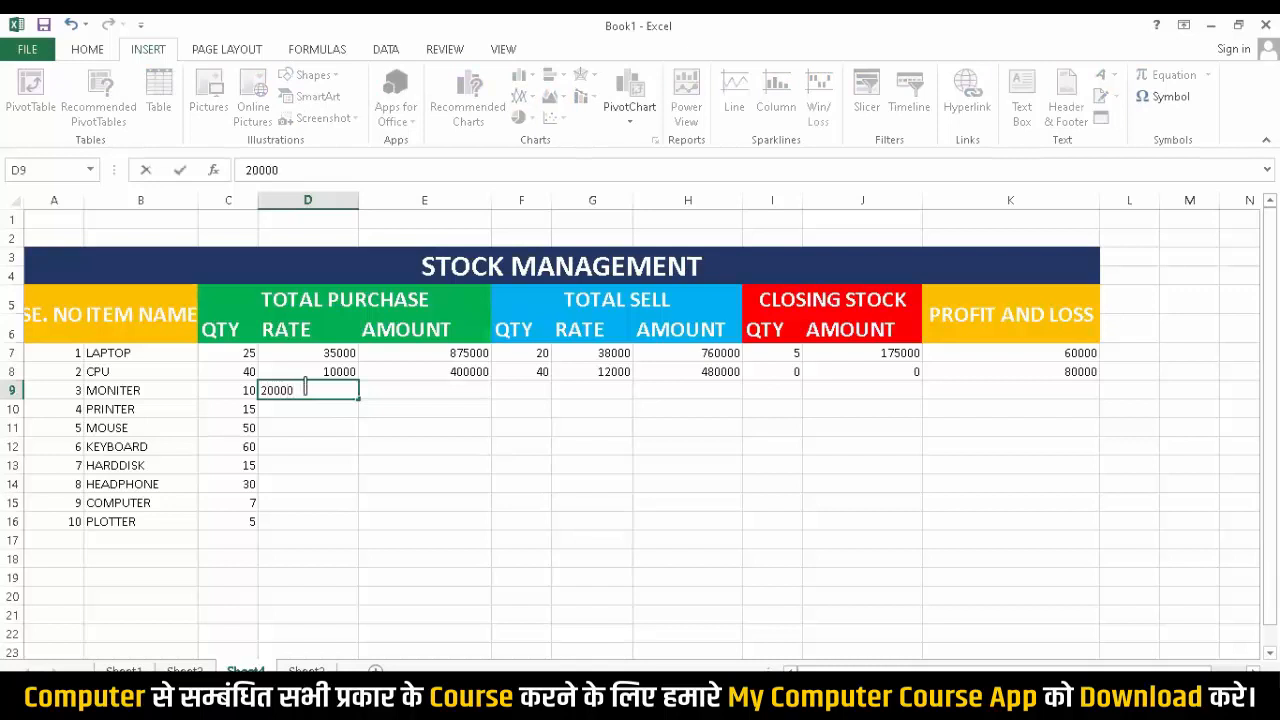
key(Return)
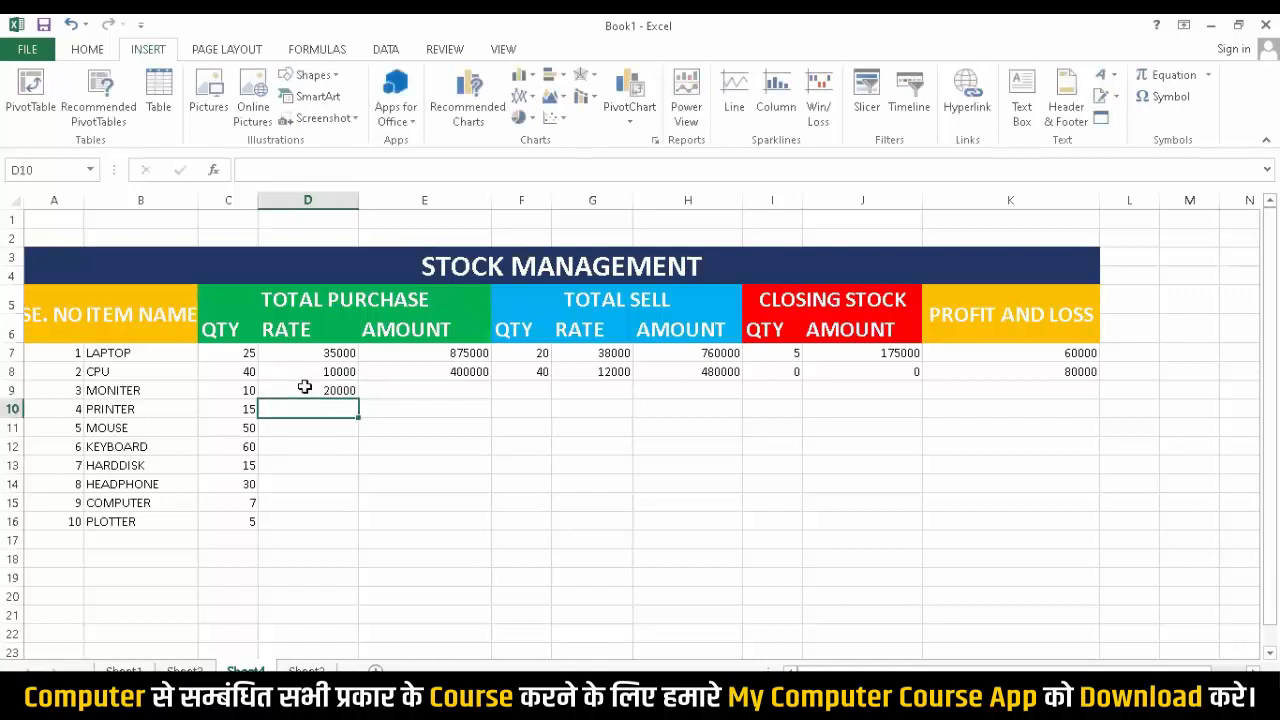
text(3)
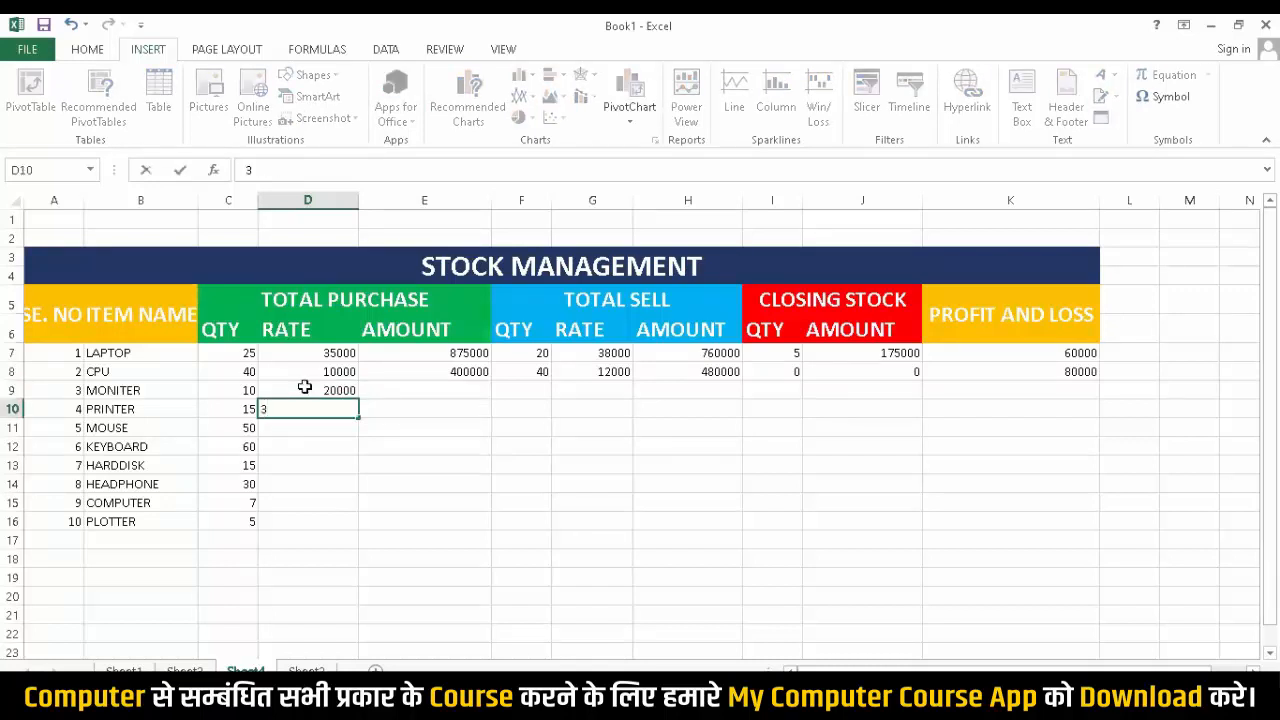
text(0000)
key(Return)
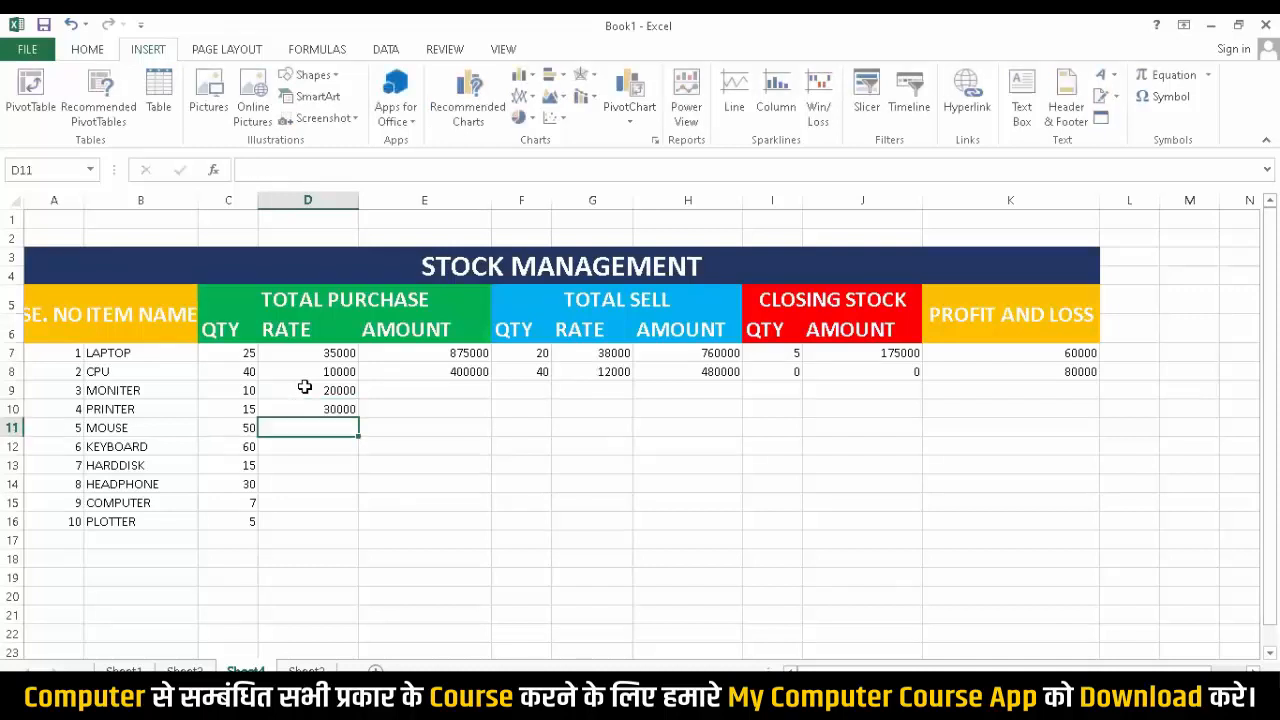
text(300)
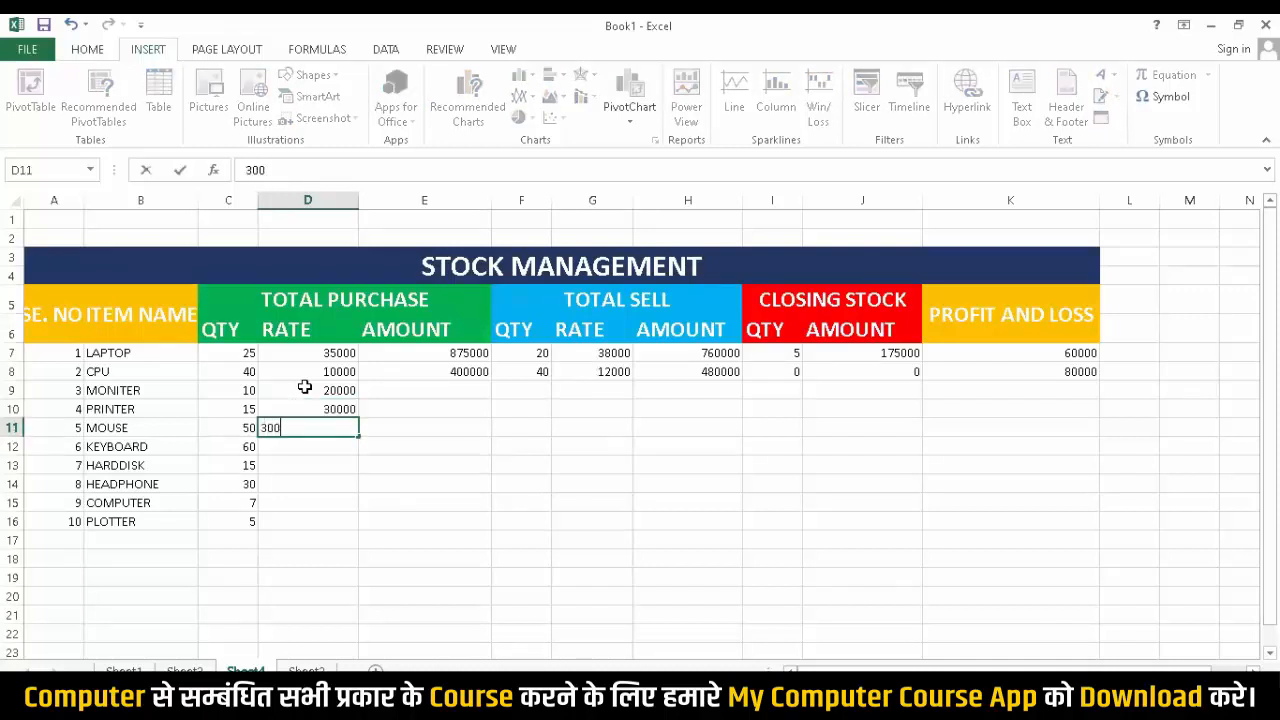
key(Return)
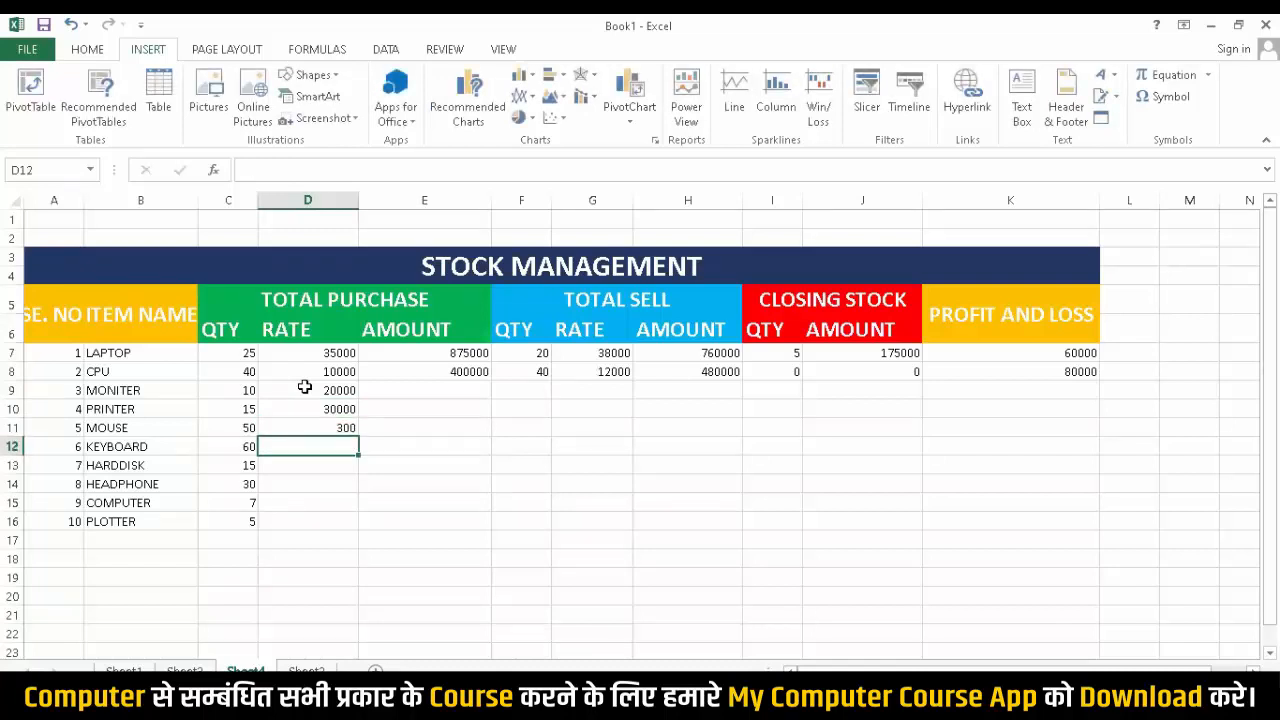
text(350)
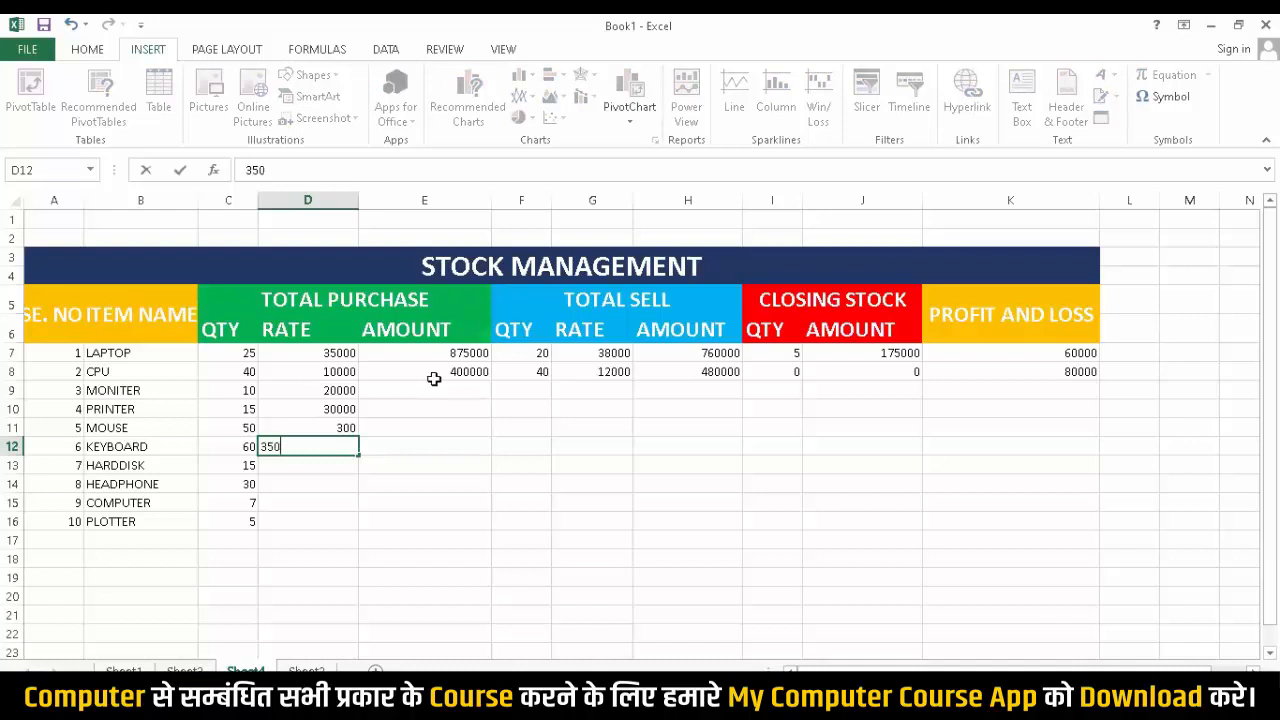
key(Return)
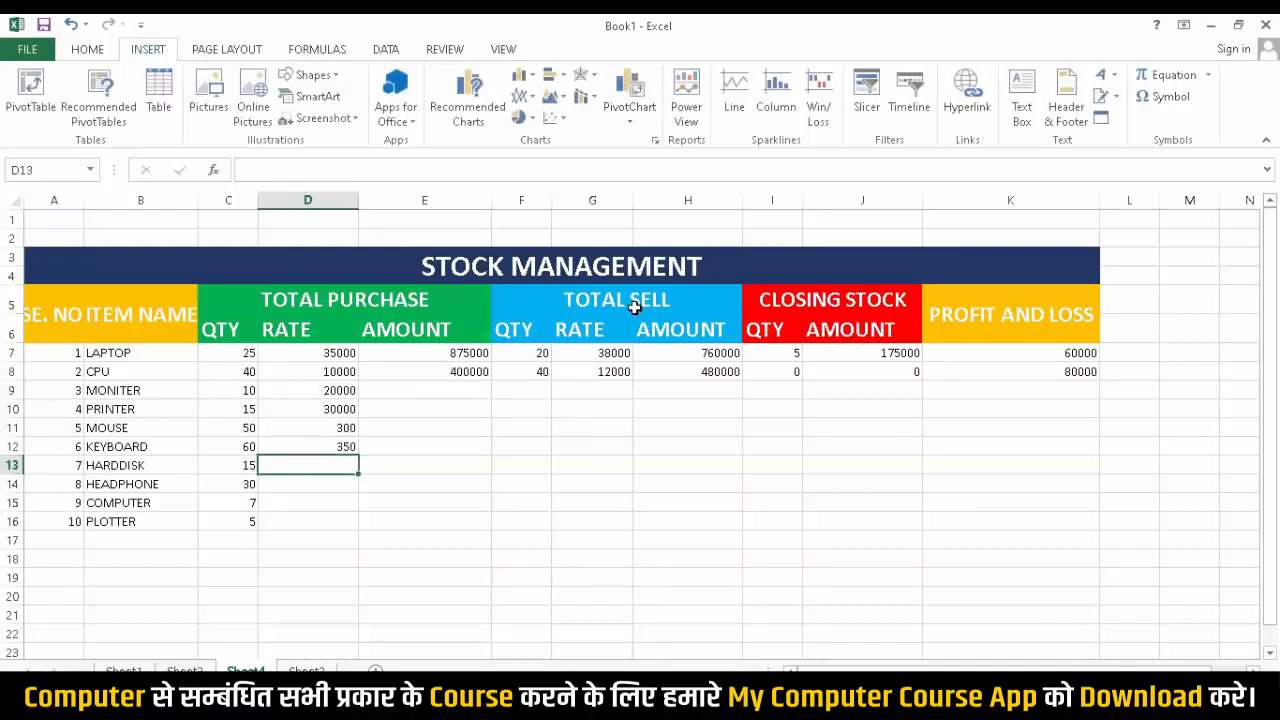
Enter purchase rates 2500, 500, 25000 and 45000 in D13 to D16 for the HARDDISK, HEADPHONE, COMPUTER and PLOTTER.
text(2500)
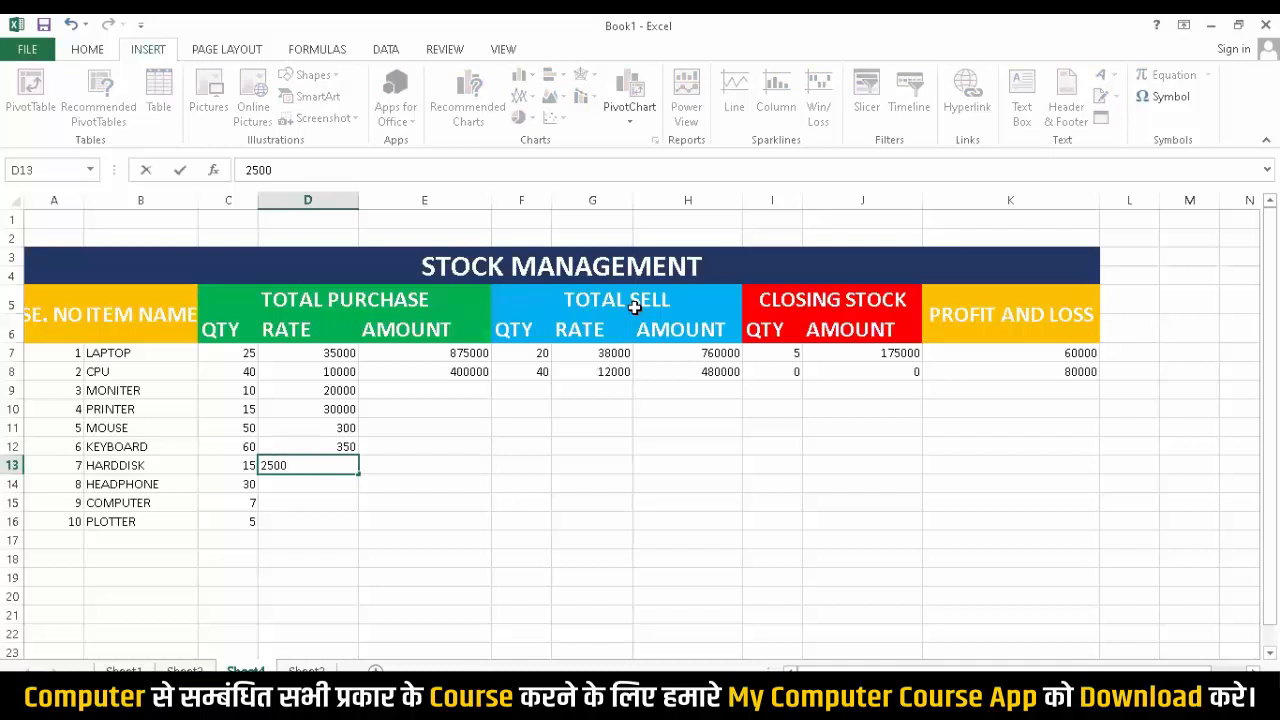
key(Return)
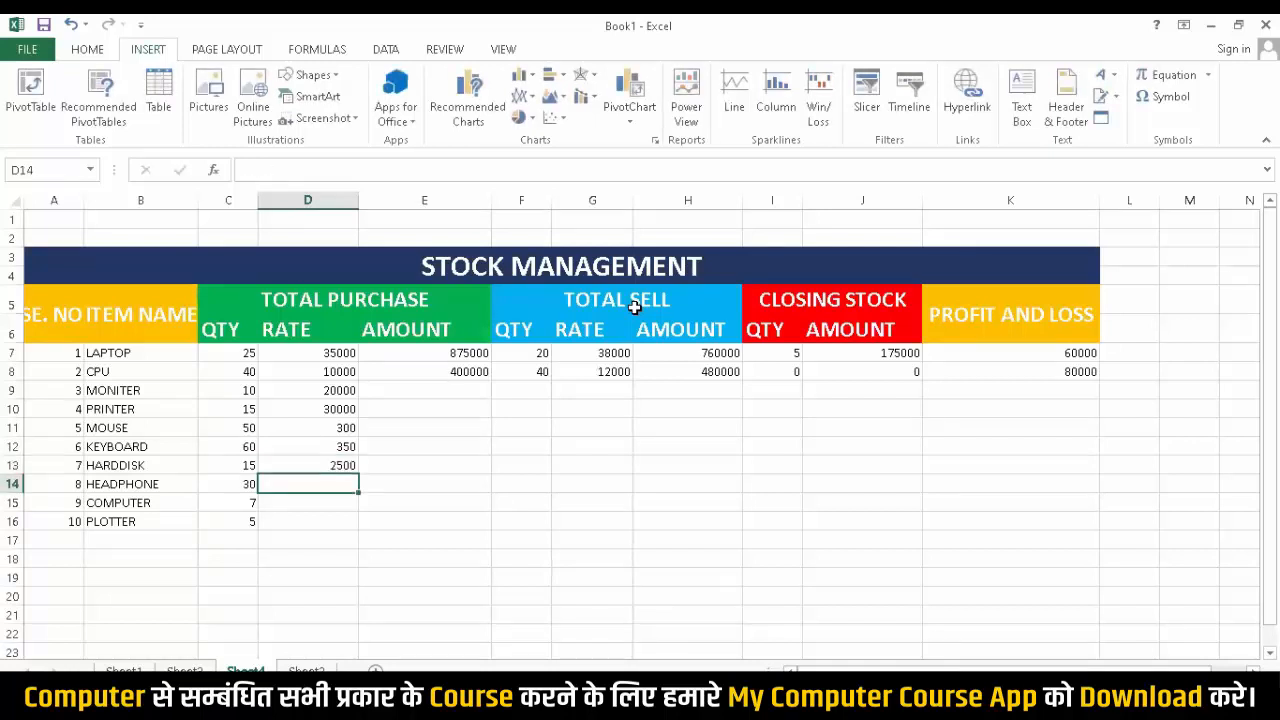
text(500)
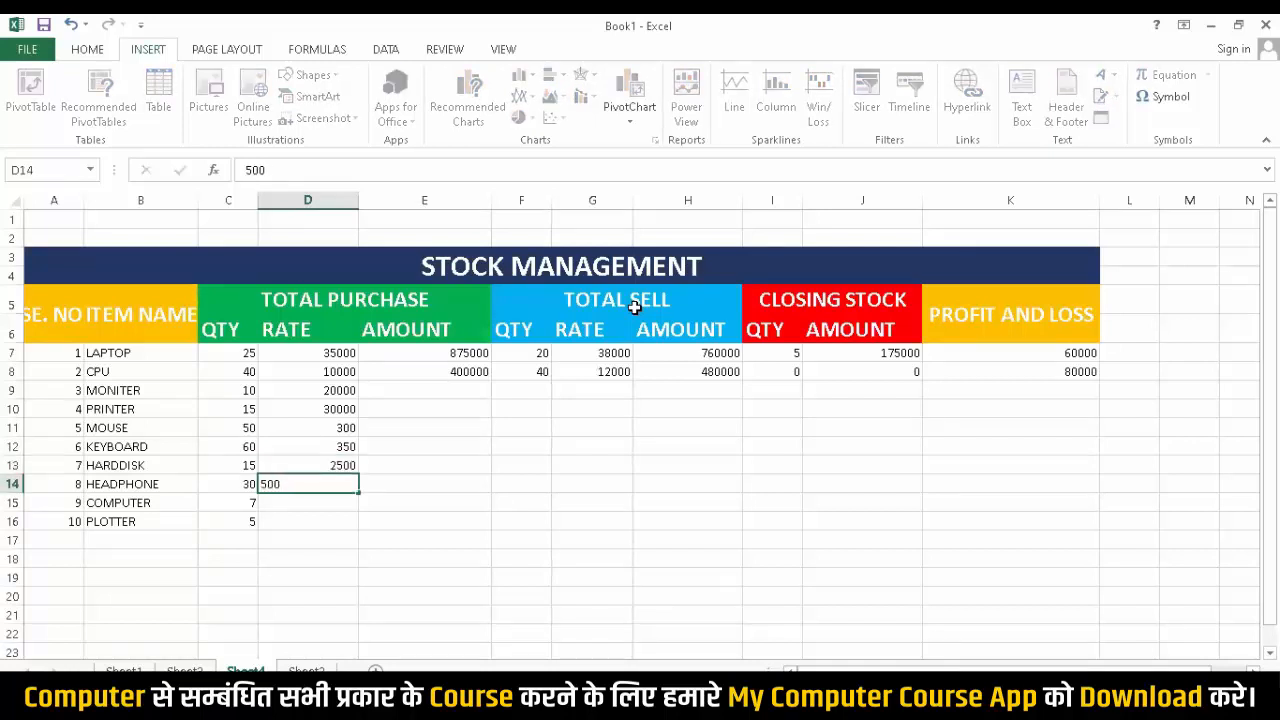
key(Return)
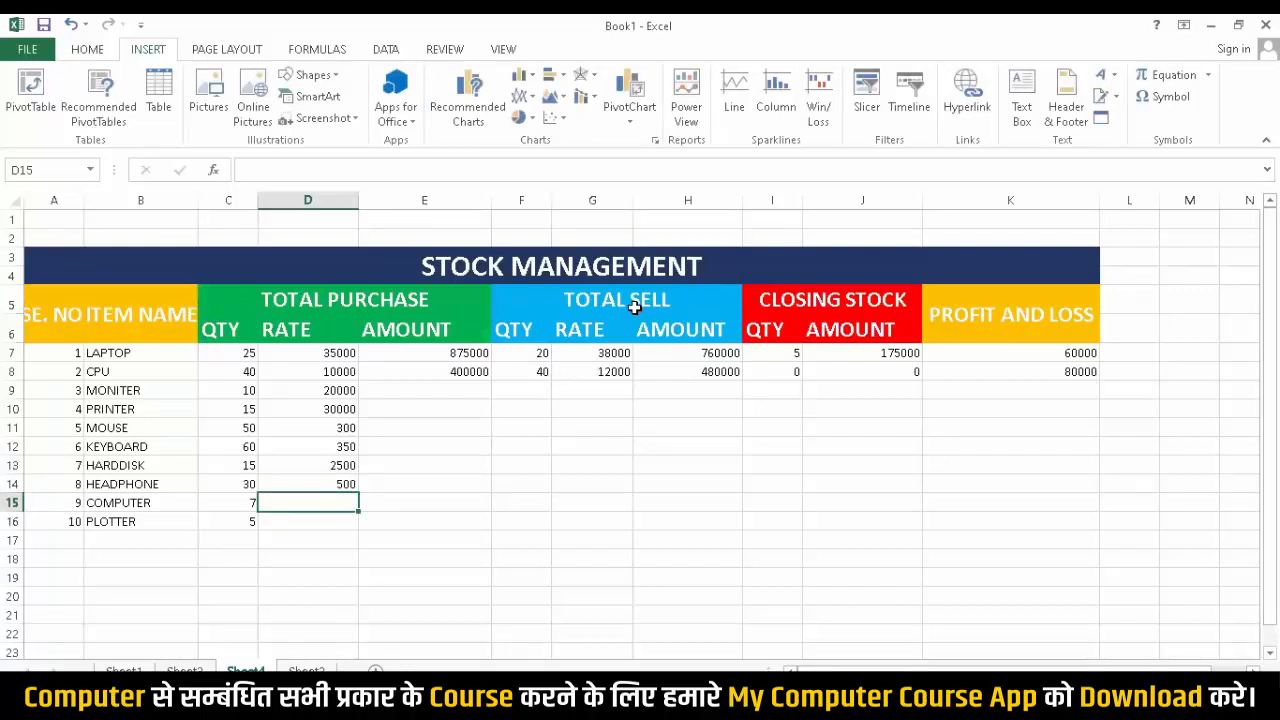
text(2)
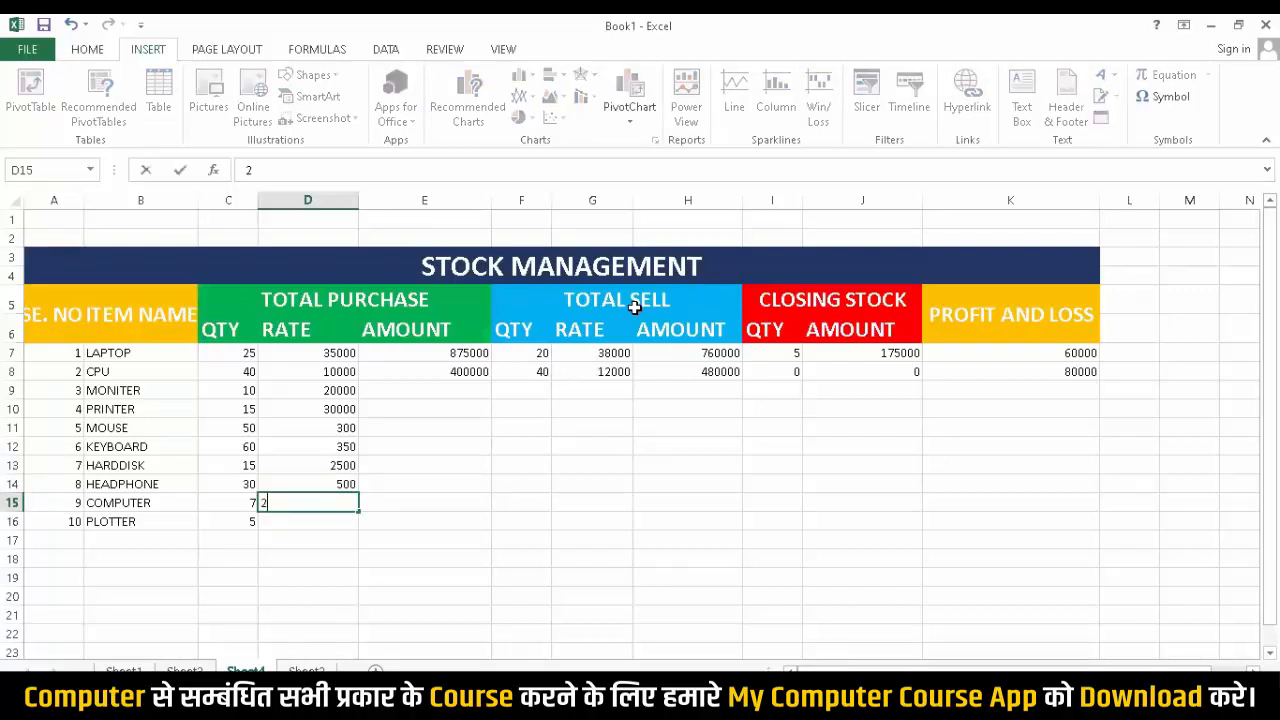
text(5000)
key(Return)
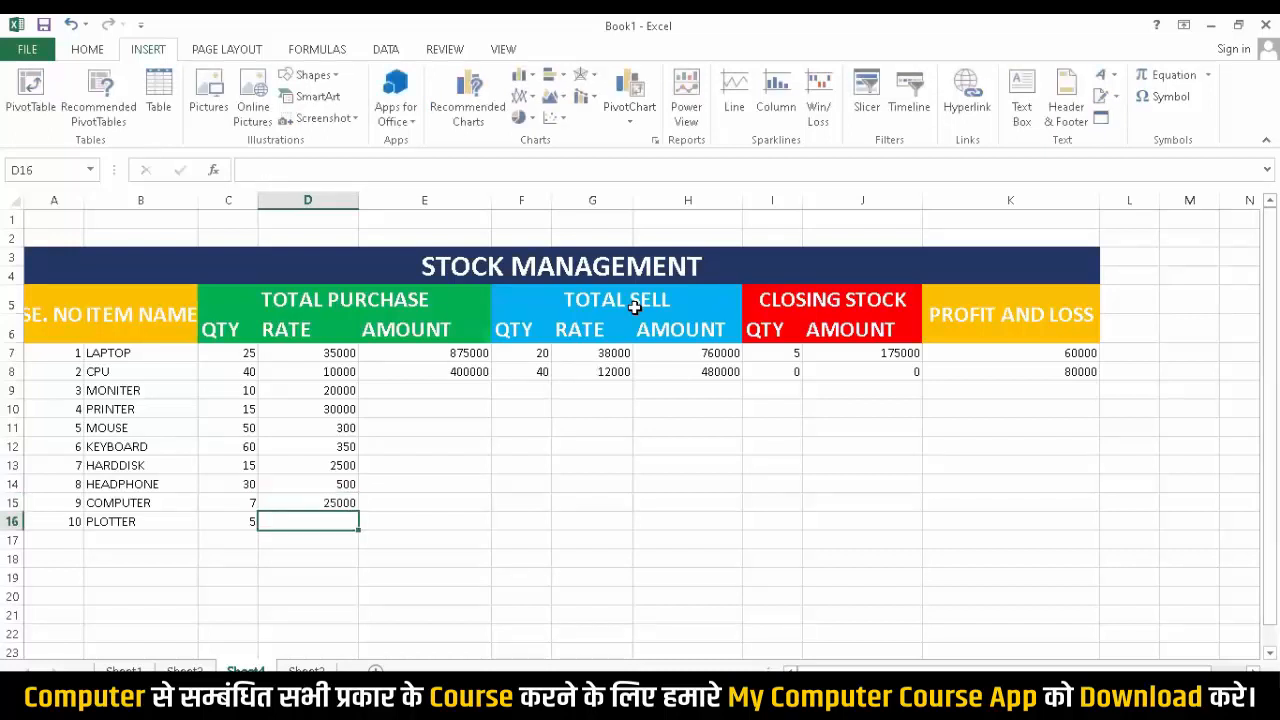
text(45000)
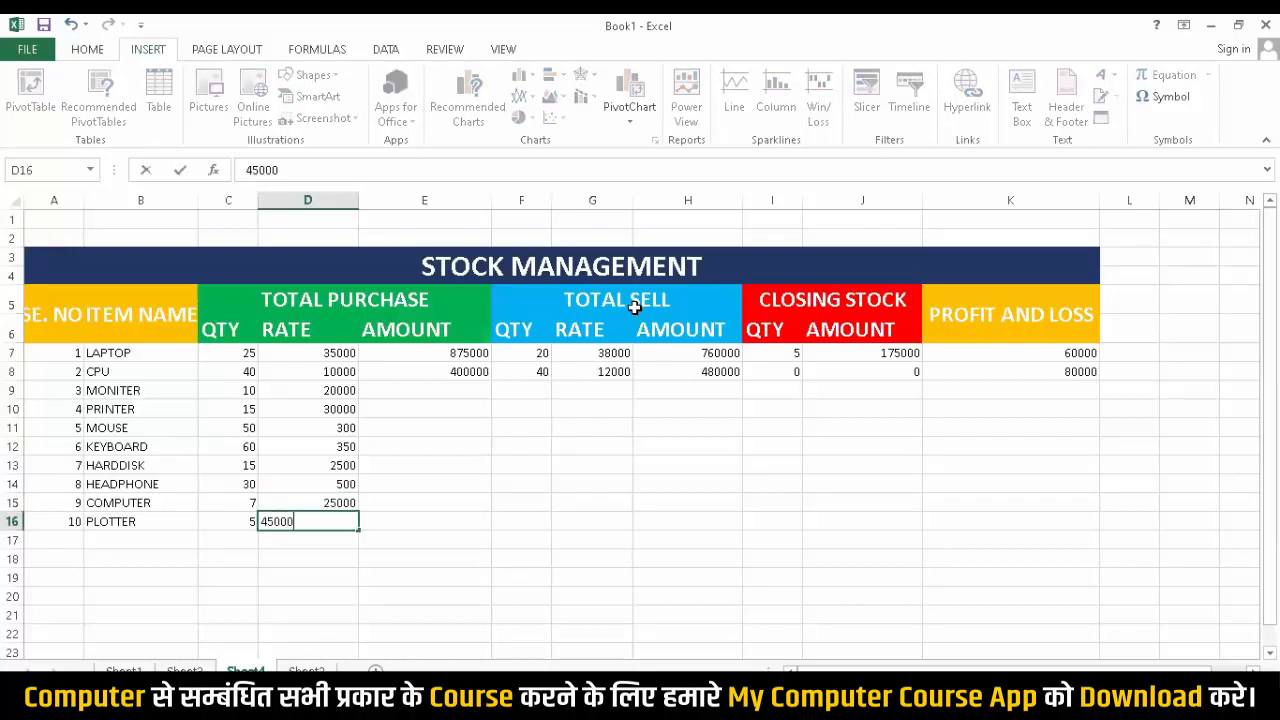
Fill the purchase amount formula from E7:E8 down to E16 to cover all ten items.
click(426, 352)
drag(491, 362, 490, 379)
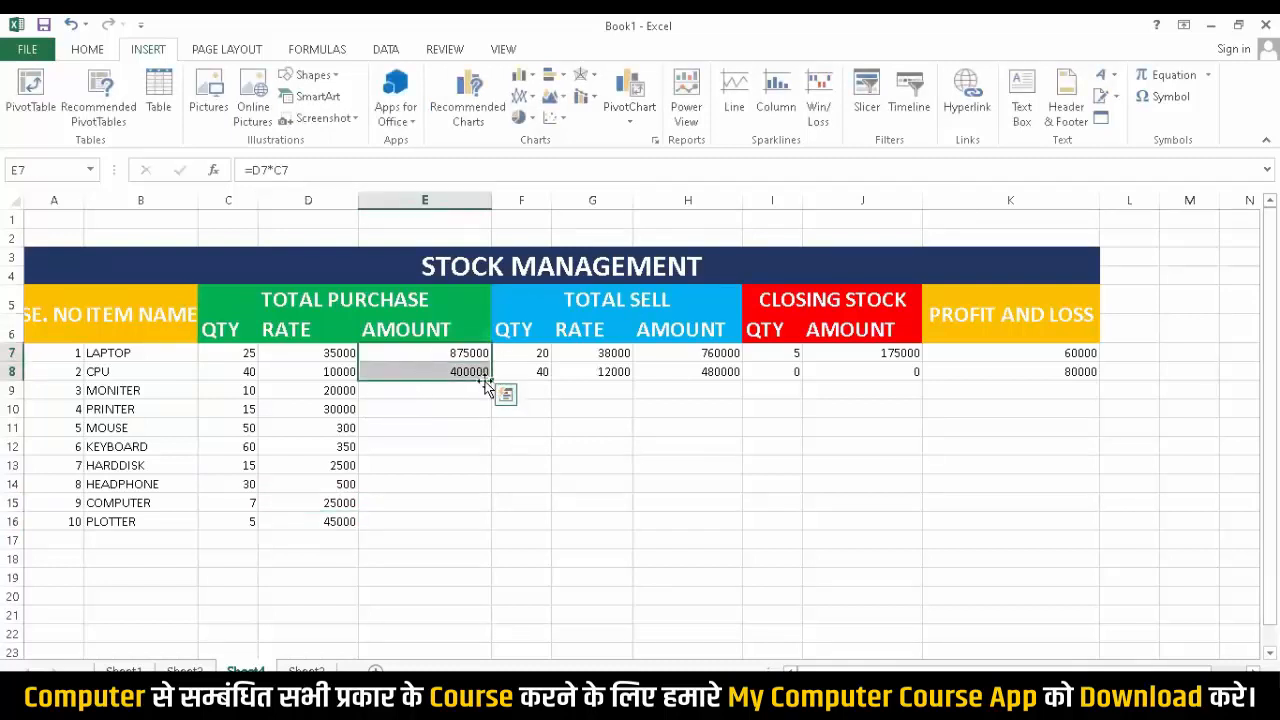
drag(491, 379, 491, 530)
Enter sell quantity 8 in F9 and rate 23000 in G9 for the MONITER, and extend the sell amount formula to H9.
click(521, 390)
scroll(521, 390, up, 2)
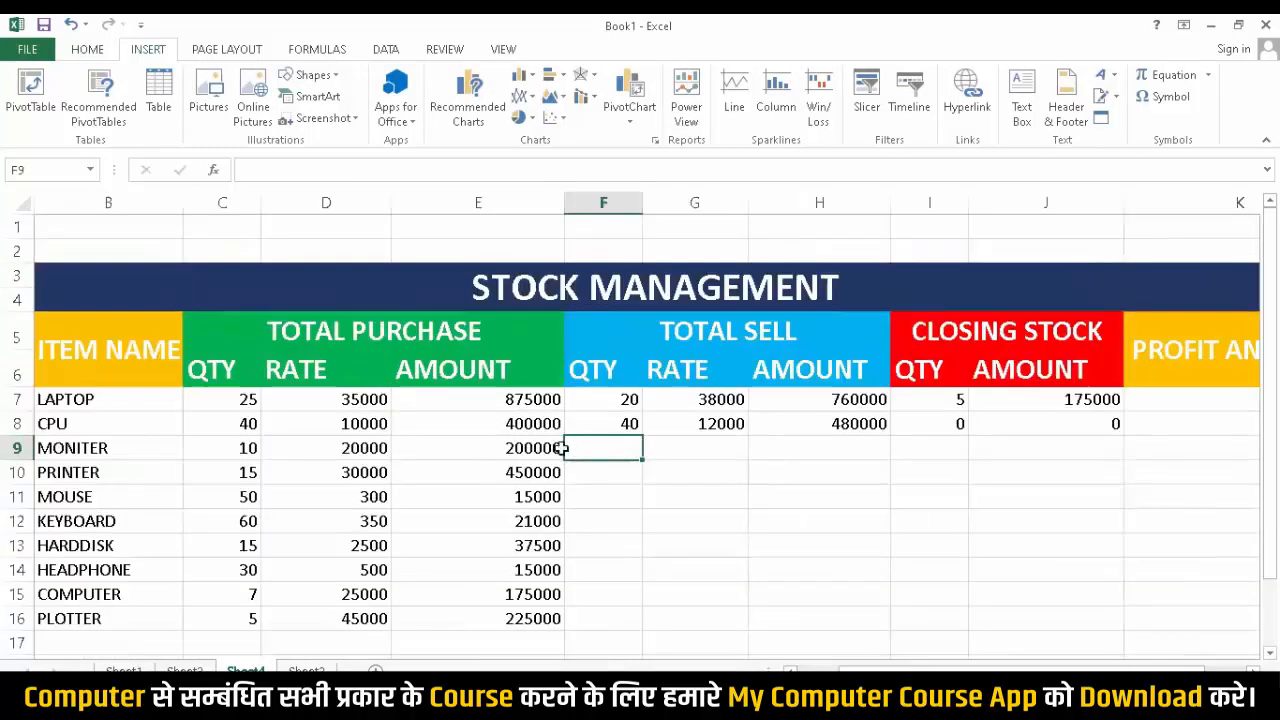
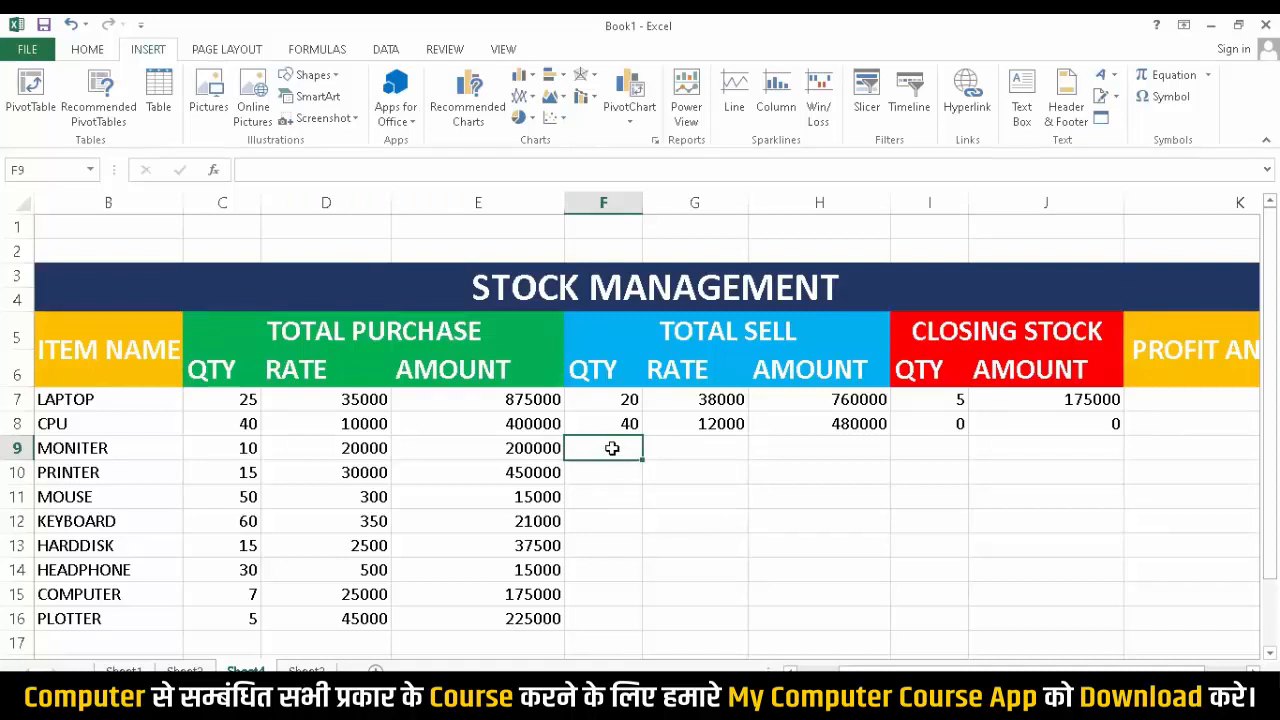
text(8)
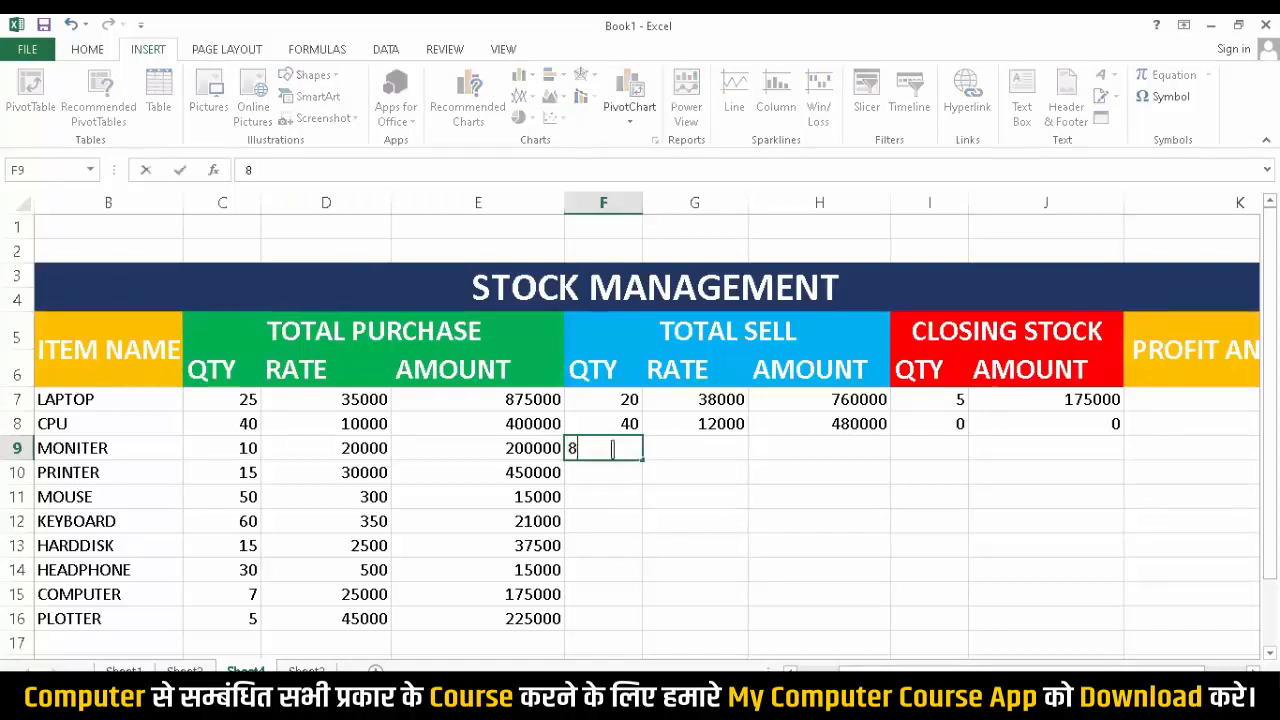
key(Tab)
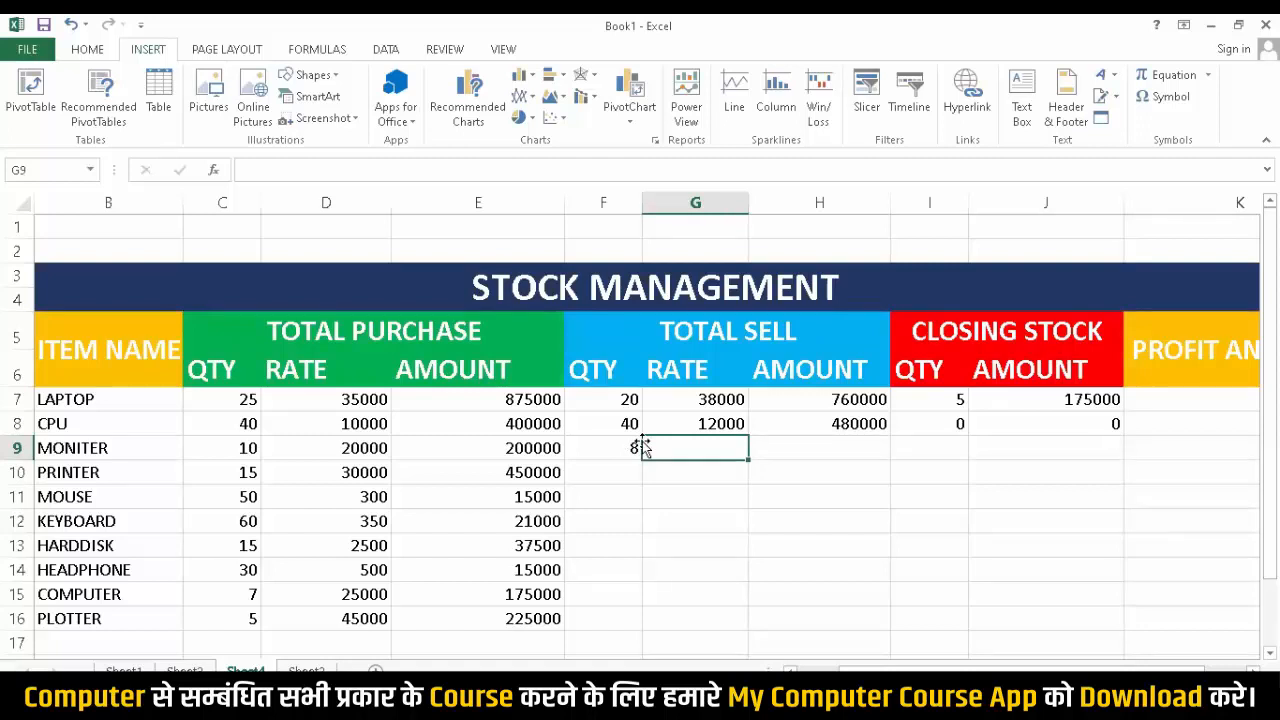
text(23)
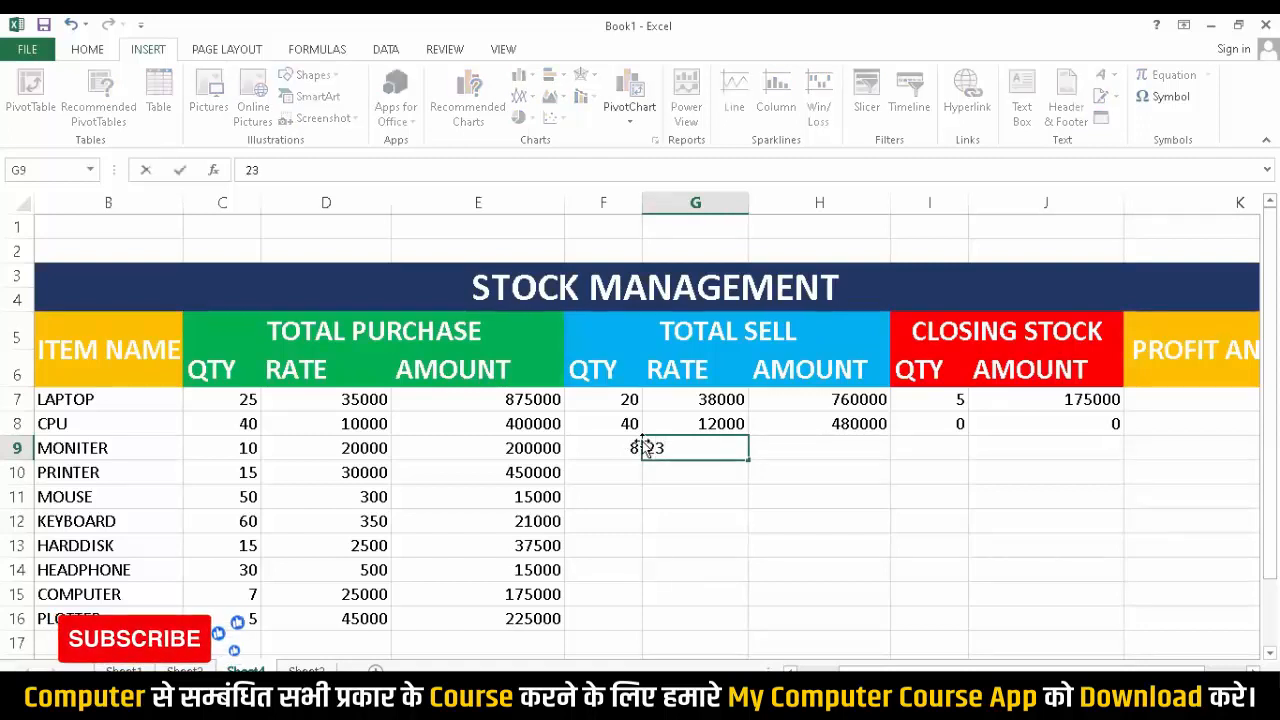
text(000)
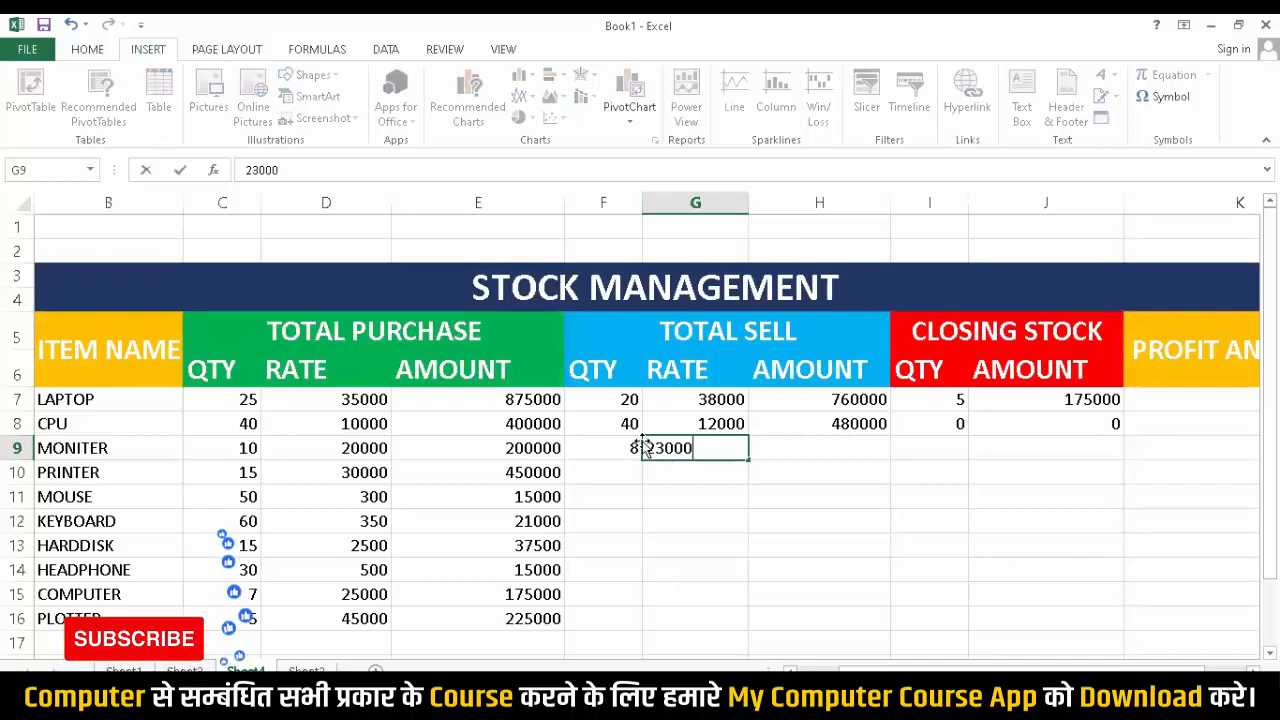
click(833, 452)
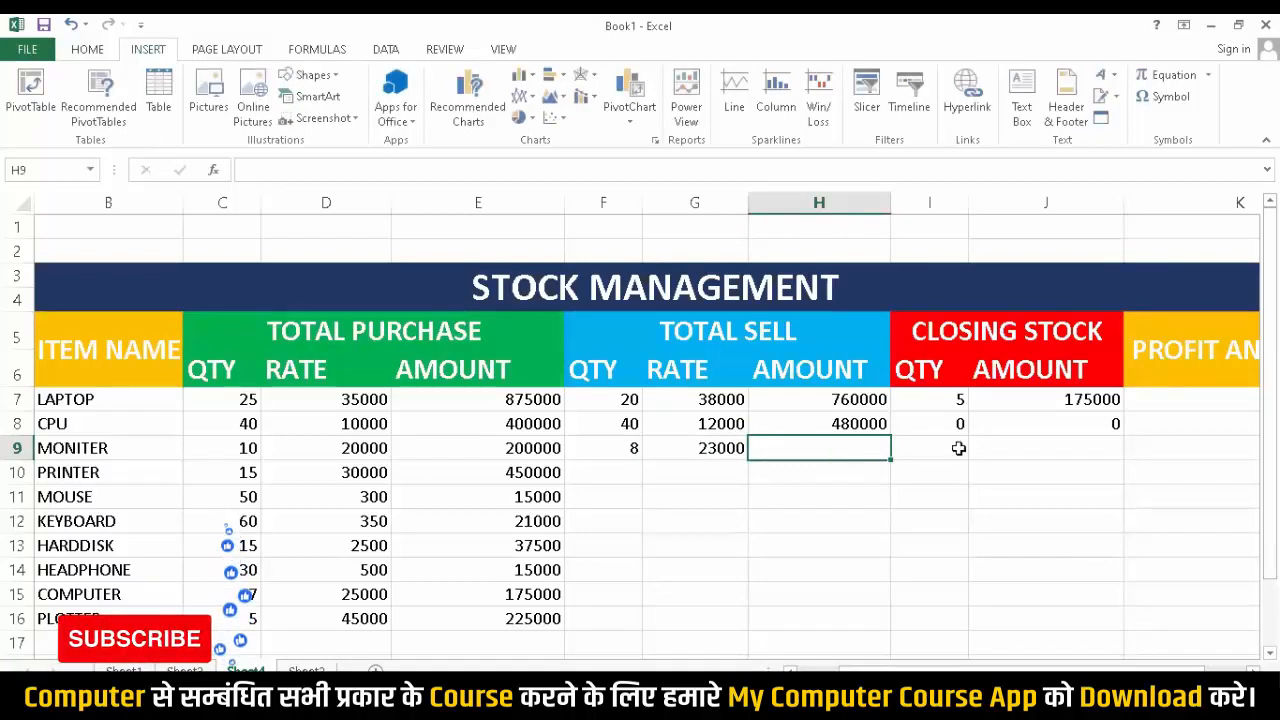
drag(829, 405, 884, 458)
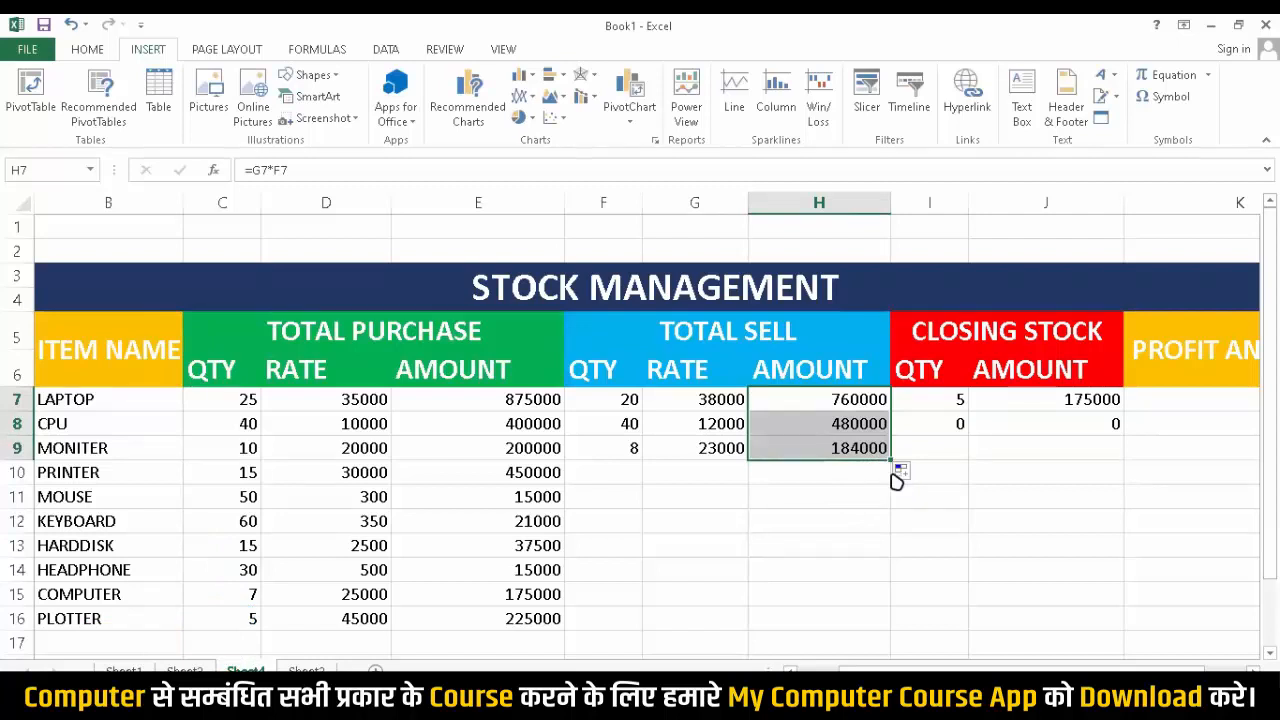
Fill the closing stock quantity and amount formulas from I7 and J7 down to row 16.
click(943, 449)
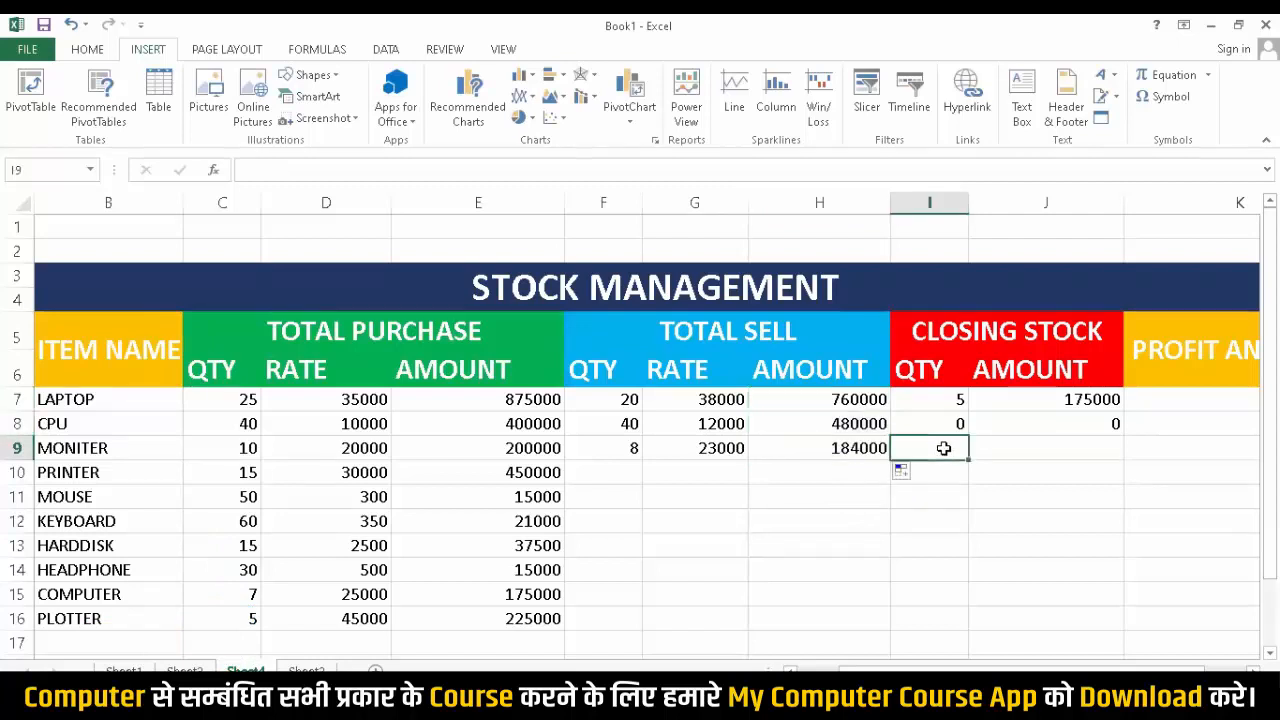
drag(938, 398, 960, 631)
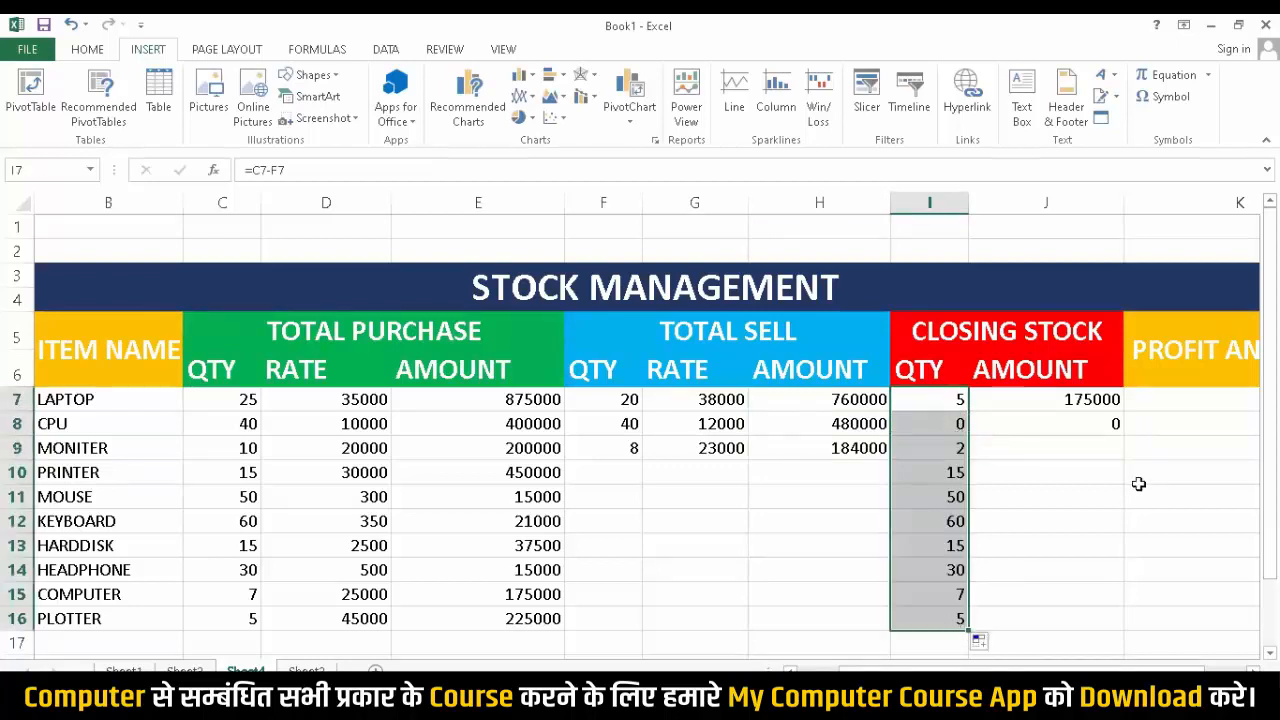
click(1078, 398)
drag(1128, 402, 1085, 620)
Enter sell quantity 12 in F10 and sell rate 35000 in G10 for the PRINTER.
click(603, 472)
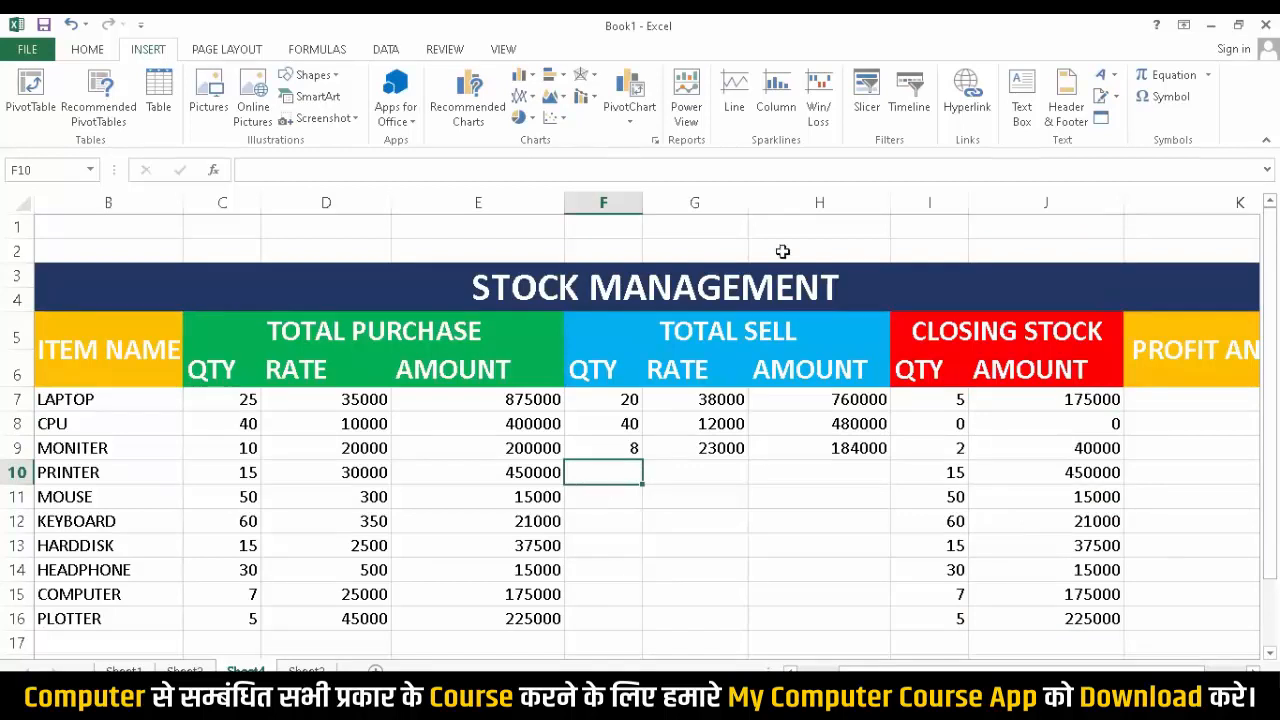
text(12)
key(Tab)
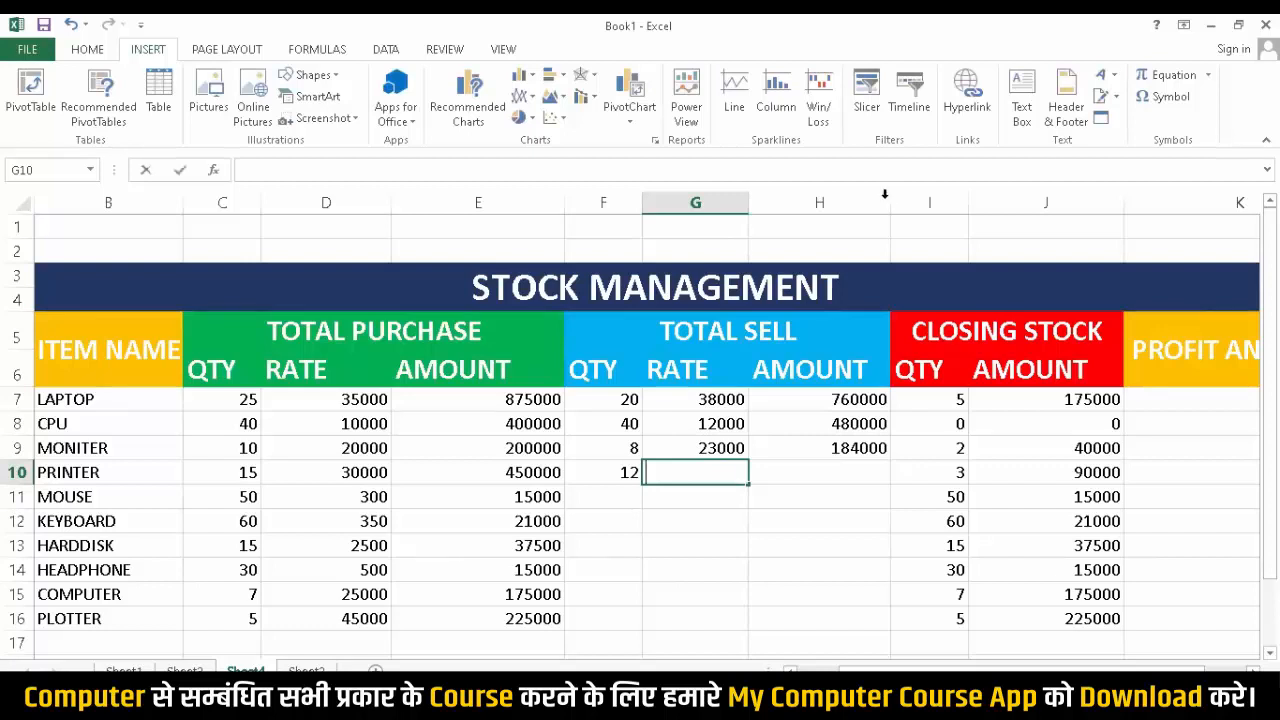
text(35000)
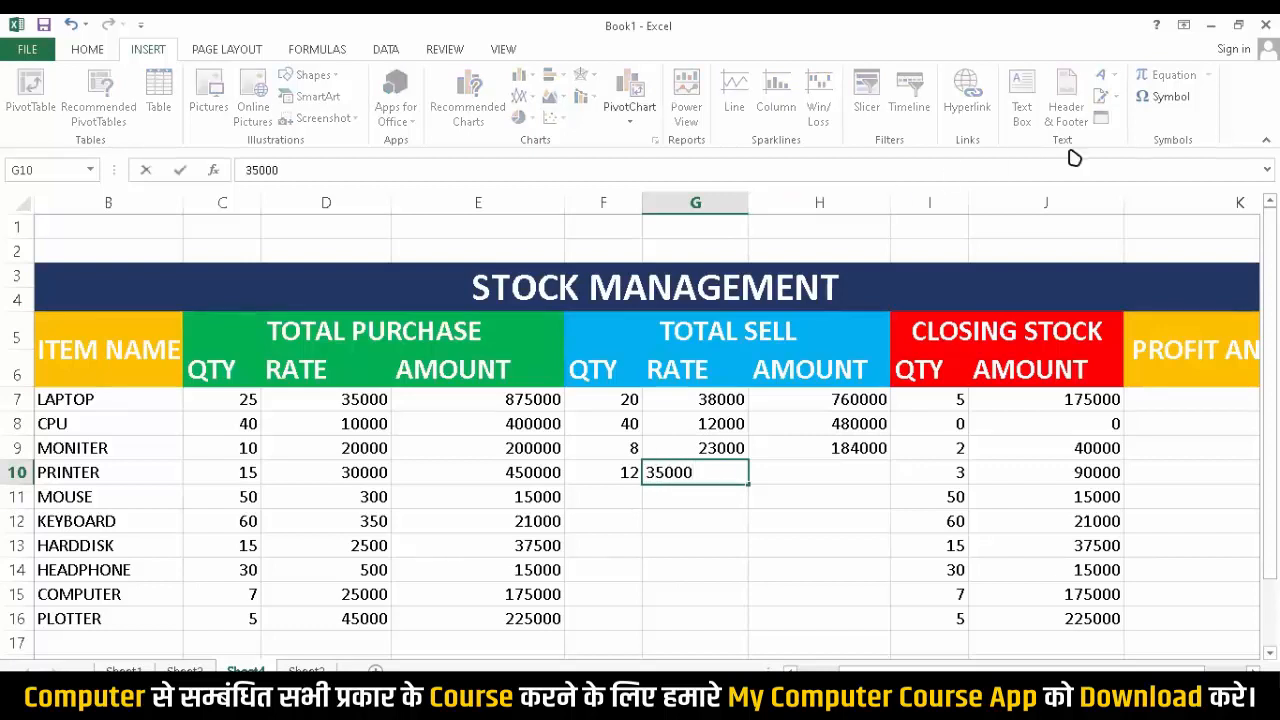
key(Tab)
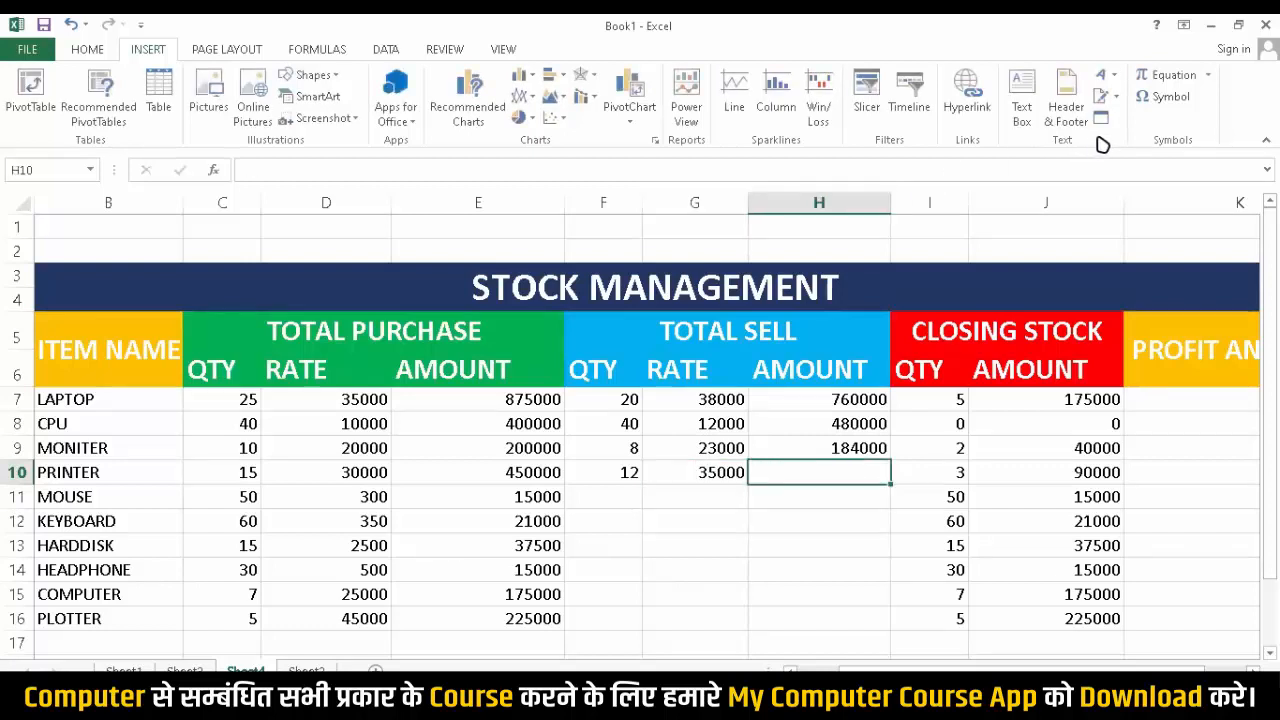
Fill the sell amount formula from H7 down to H16 for the remaining items.
click(846, 397)
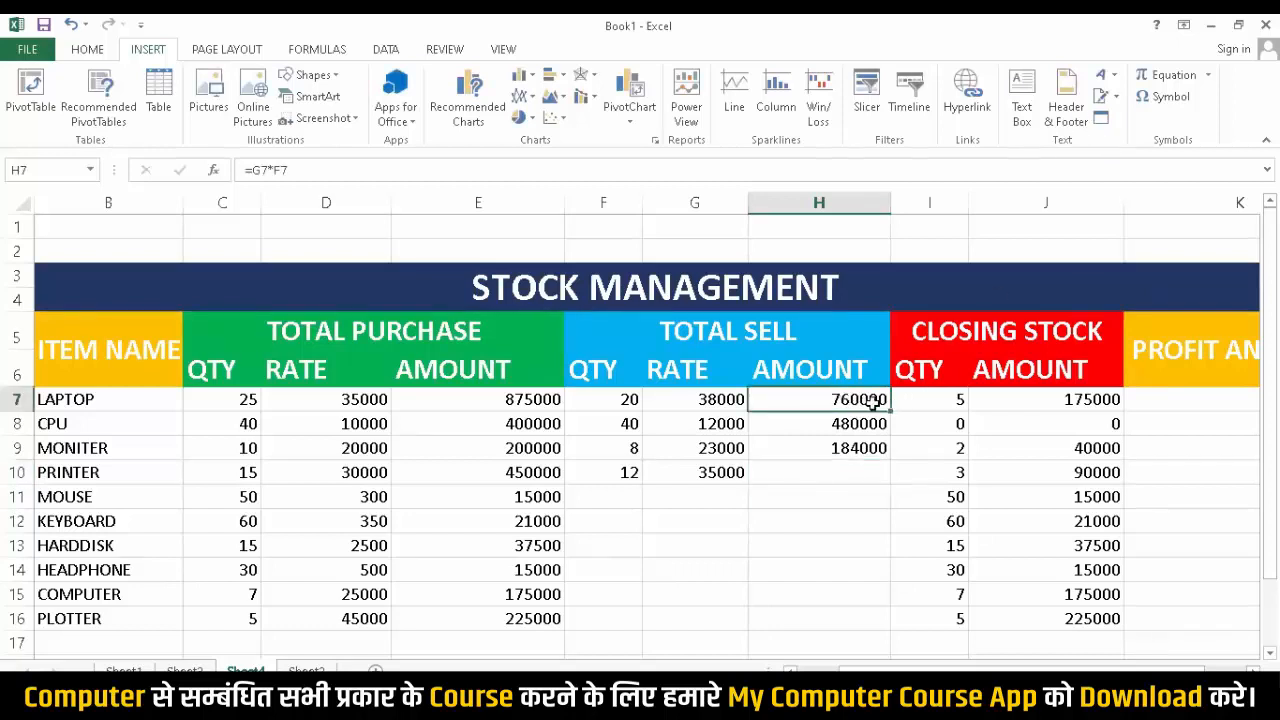
drag(888, 409, 861, 626)
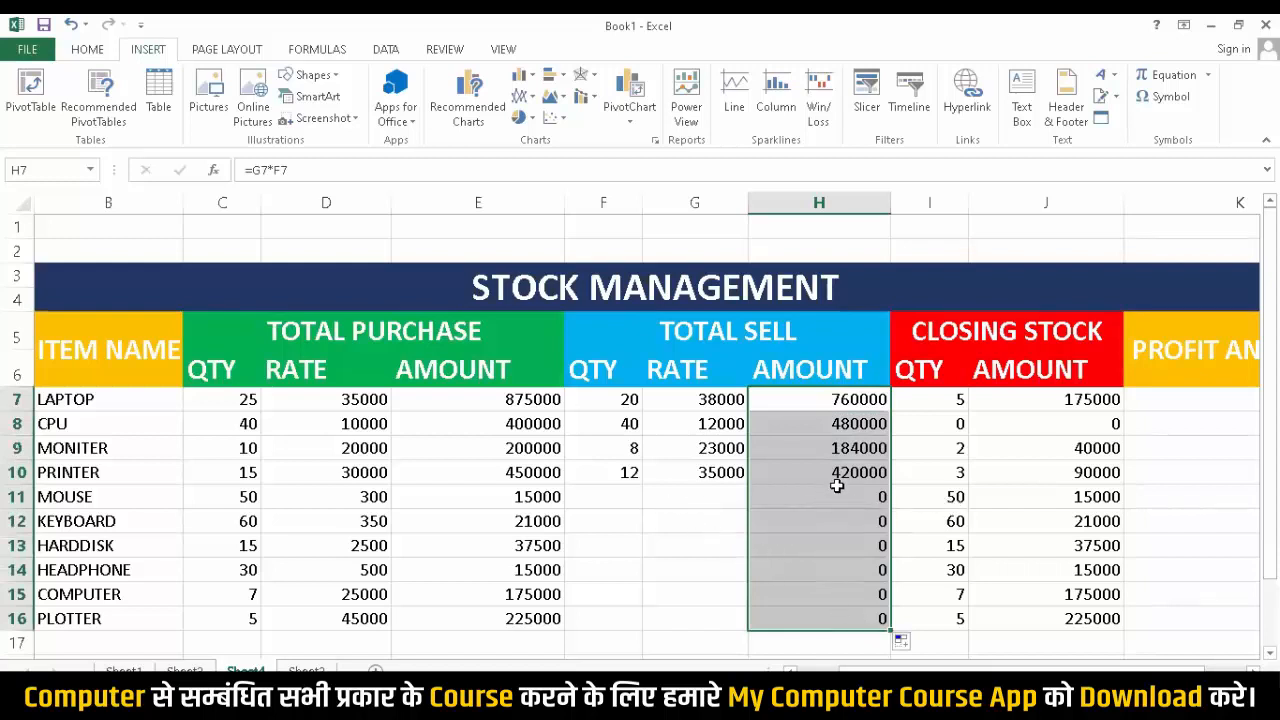
click(625, 504)
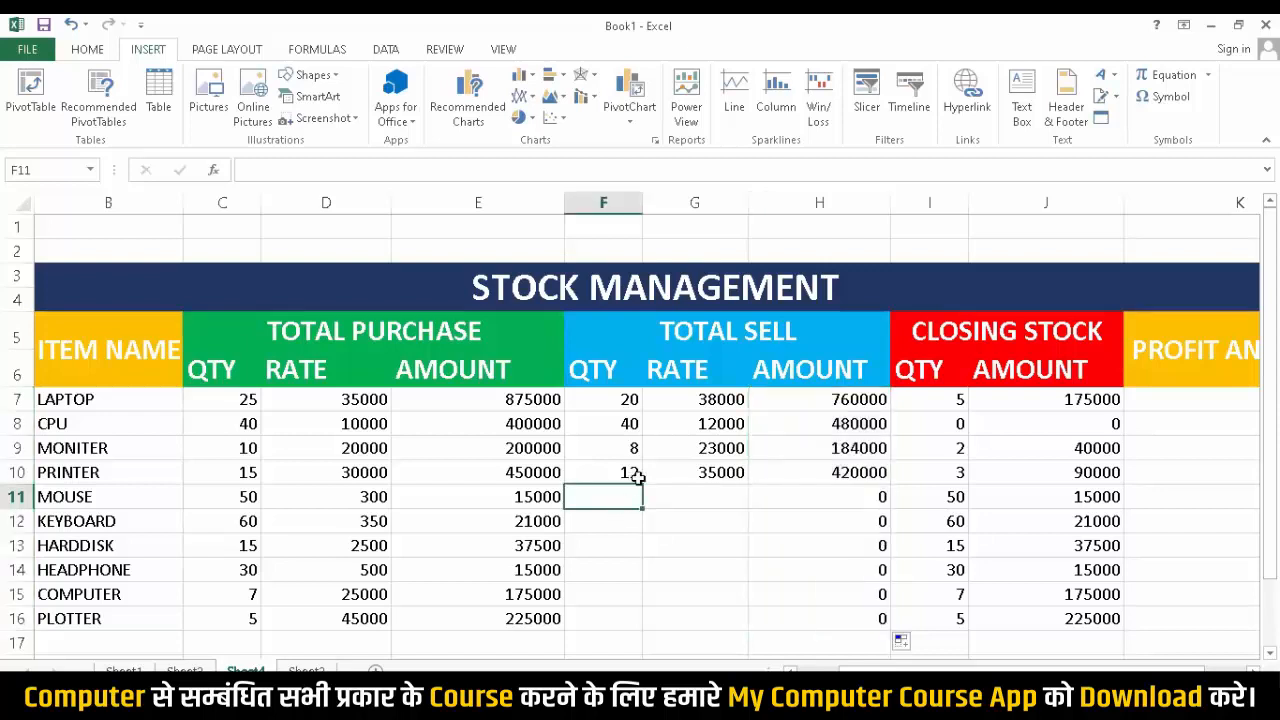
Enter sell quantity 45 in F11 and sell rate 330 in G11 for the MOUSE.
text(45)
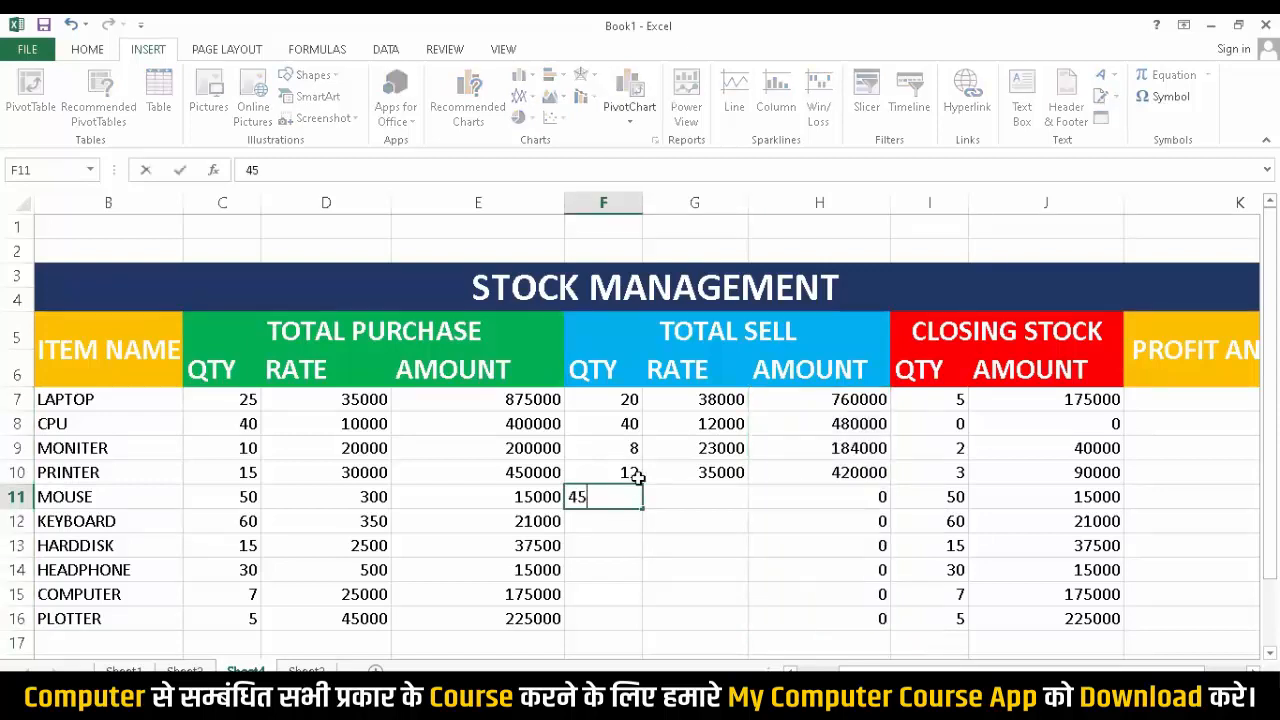
key(Tab)
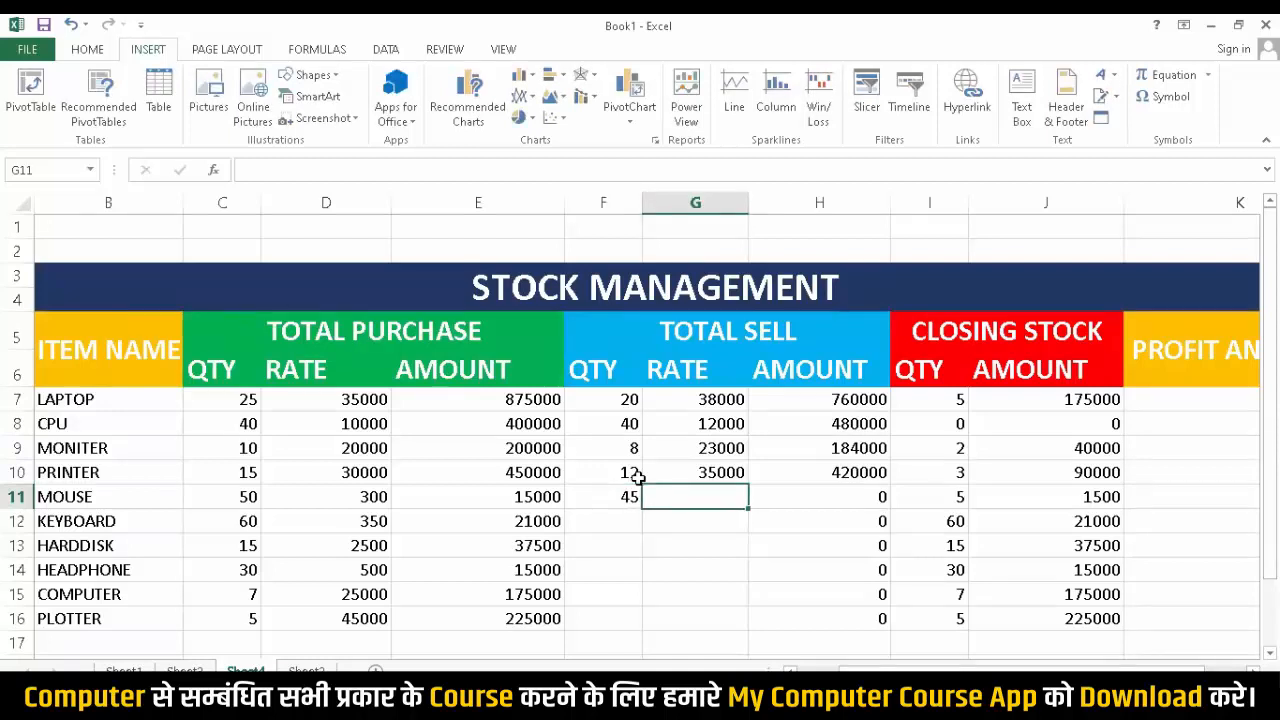
text(330)
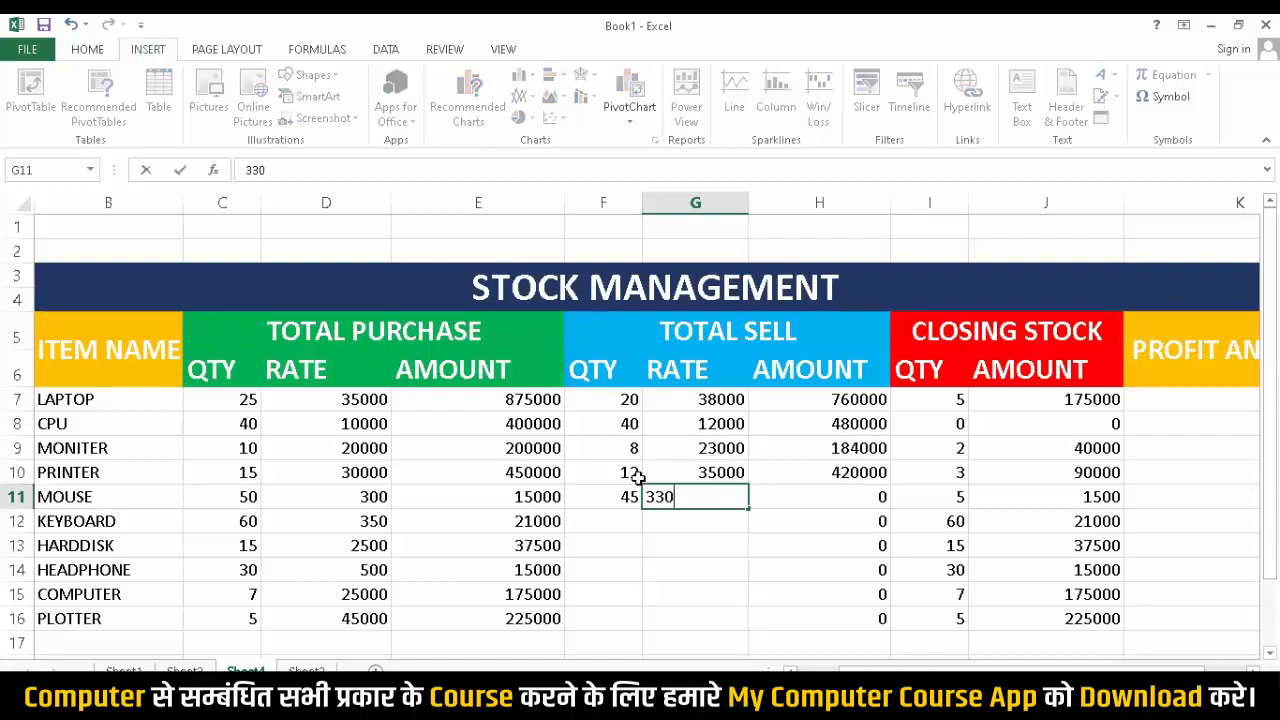
key(Tab)
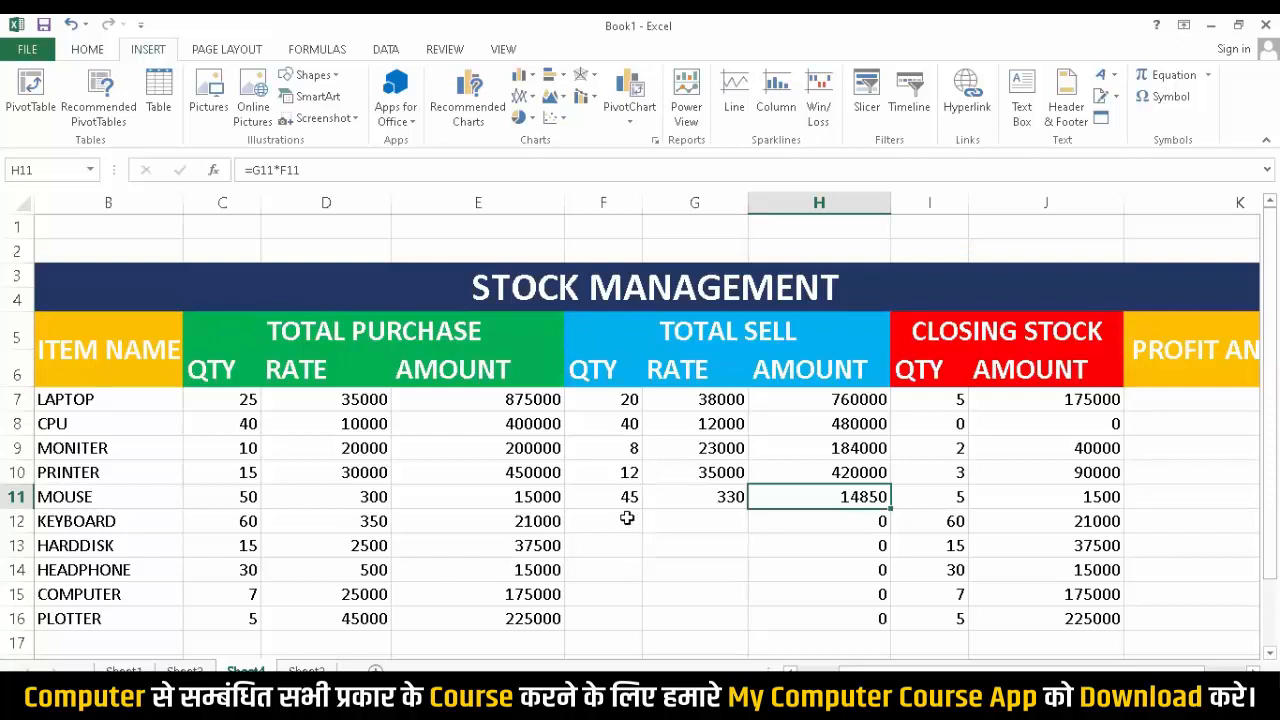
Enter sell quantity 55 in F12 and sell rate 400 in G12 for the KEYBOARD.
click(627, 520)
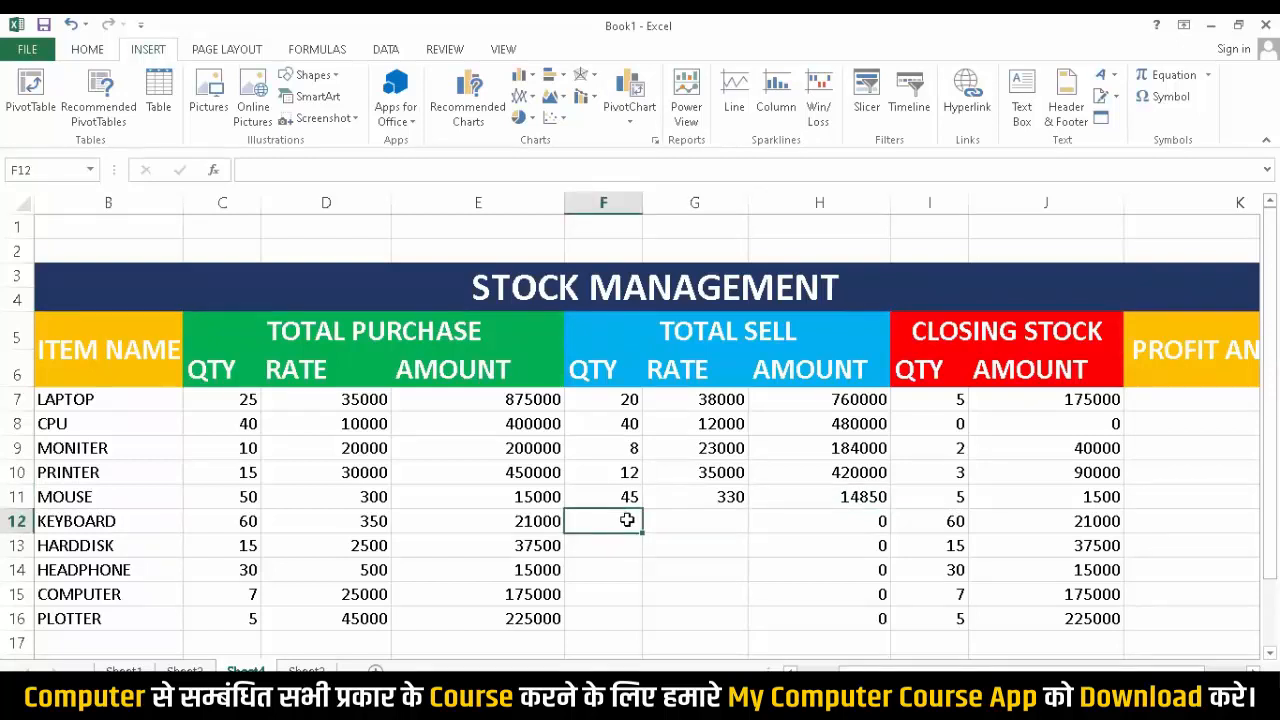
text(55)
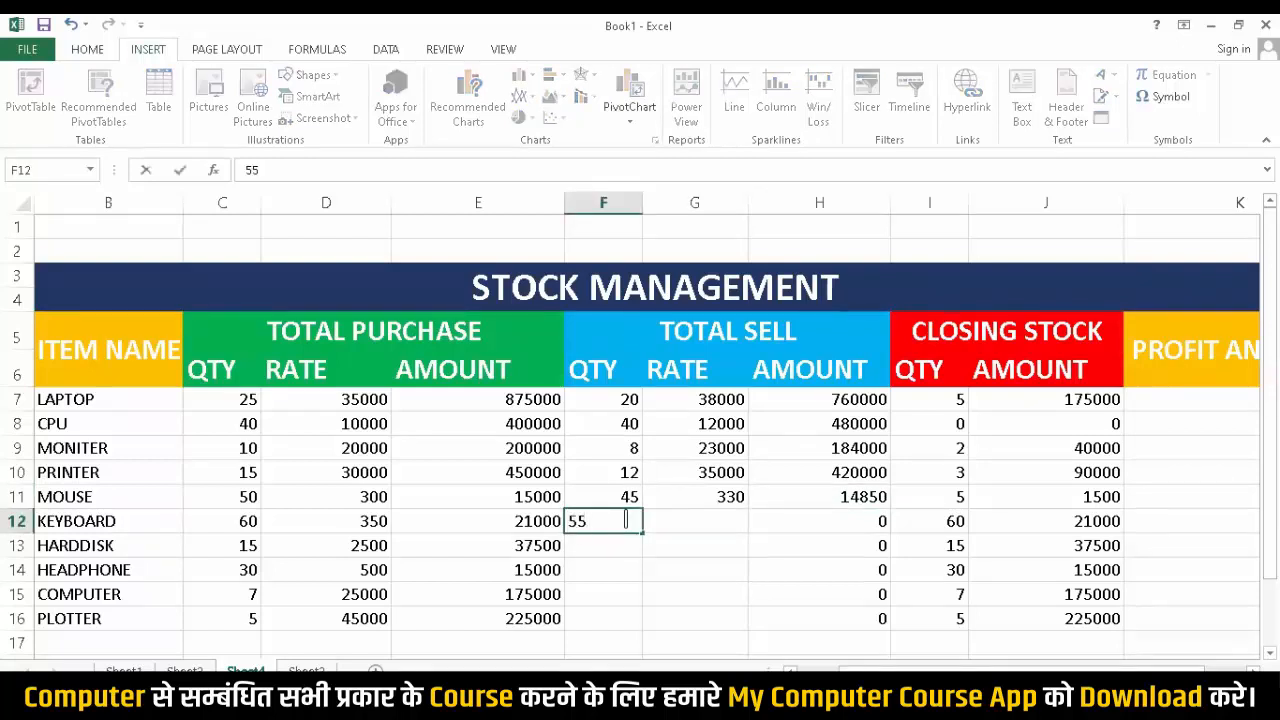
key(Tab)
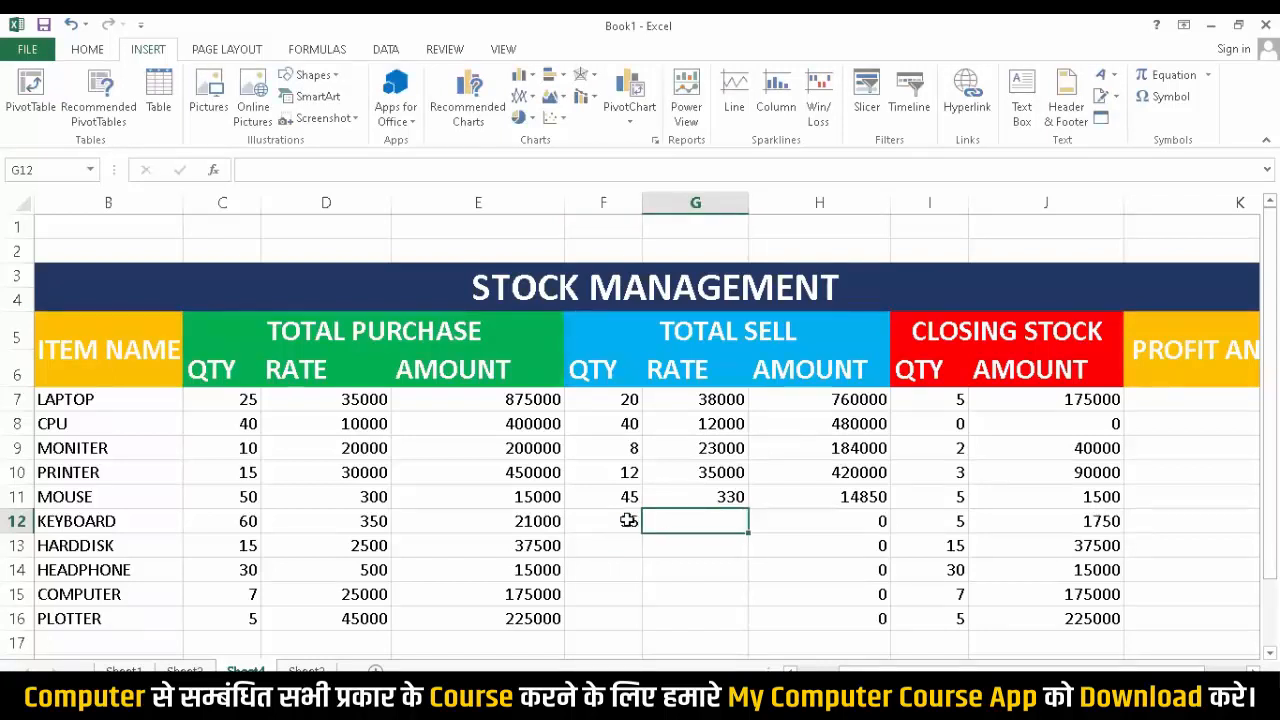
text(400)
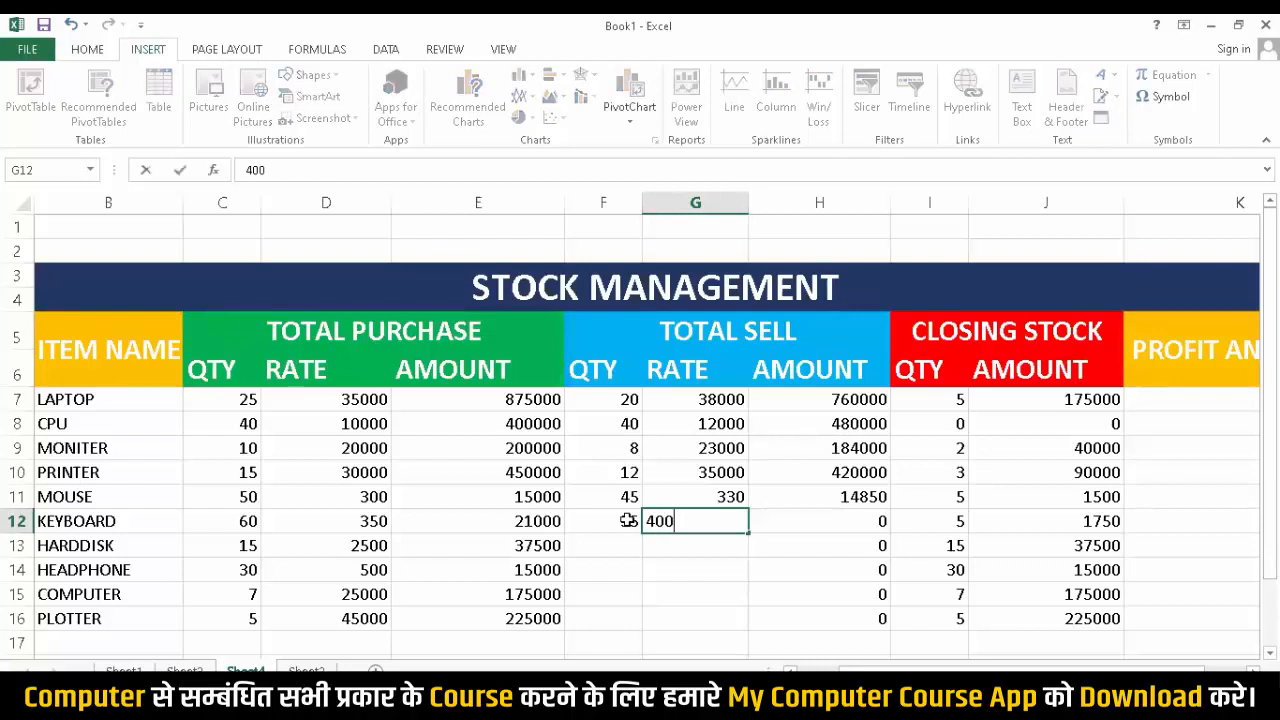
key(Tab)
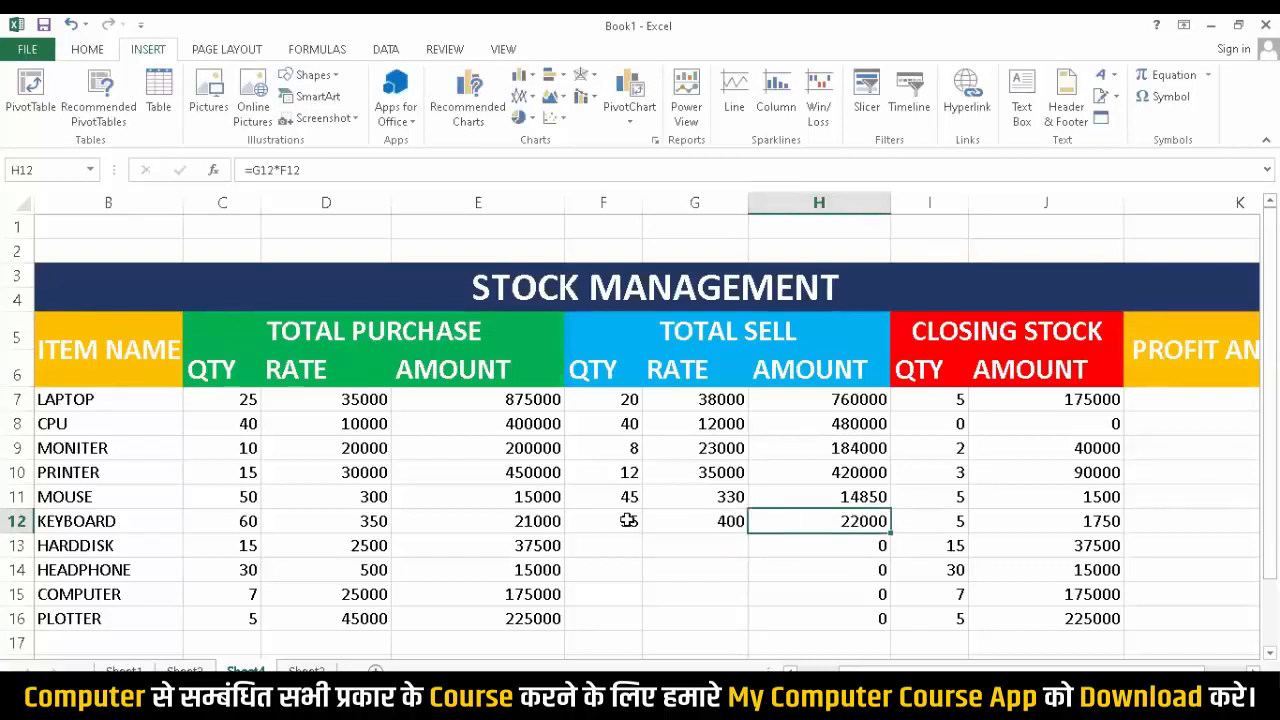
Enter sell quantity 14 in F13 and sell rate 28000 in G13 for the HARDDISK.
click(586, 550)
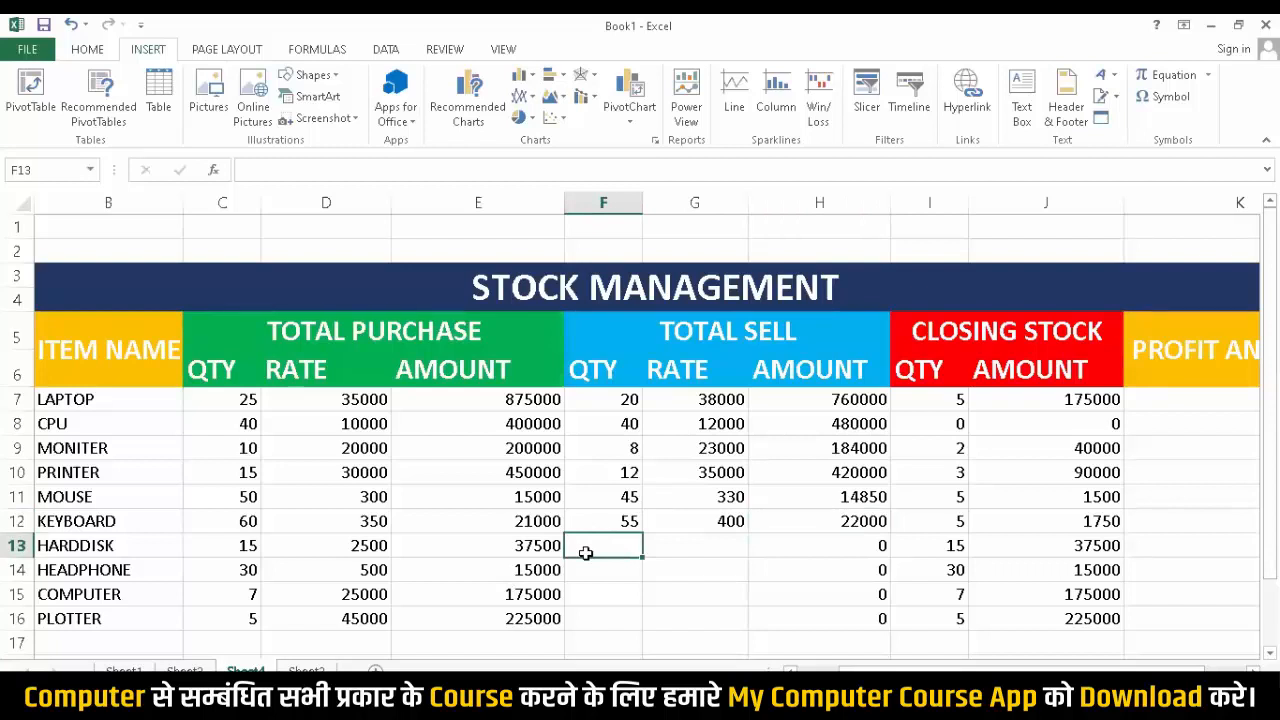
text(1)
text(4)
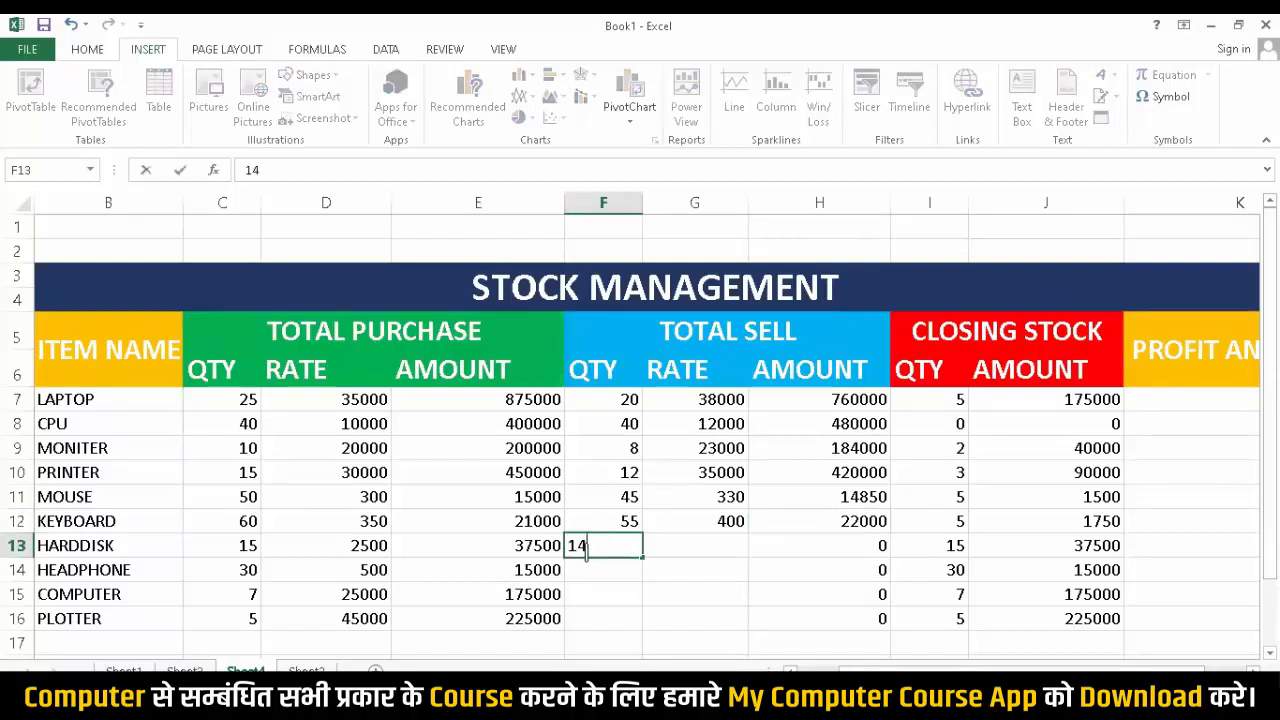
key(Tab)
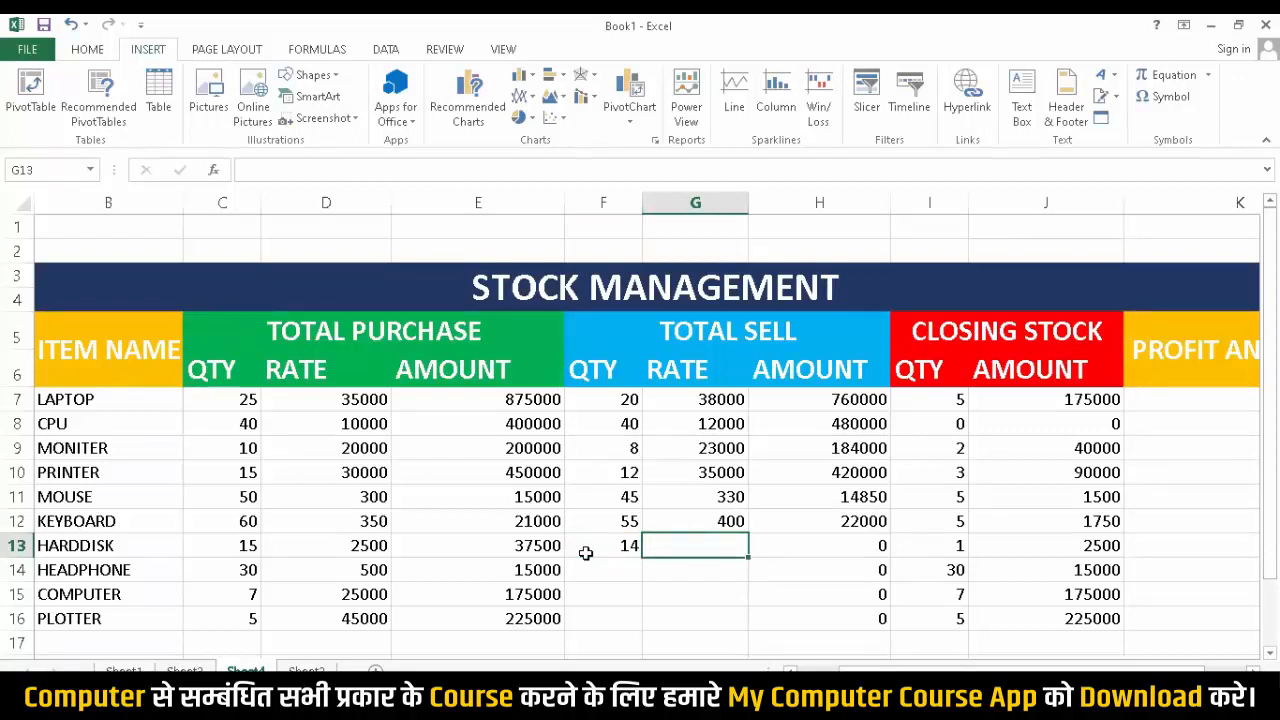
text(28000)
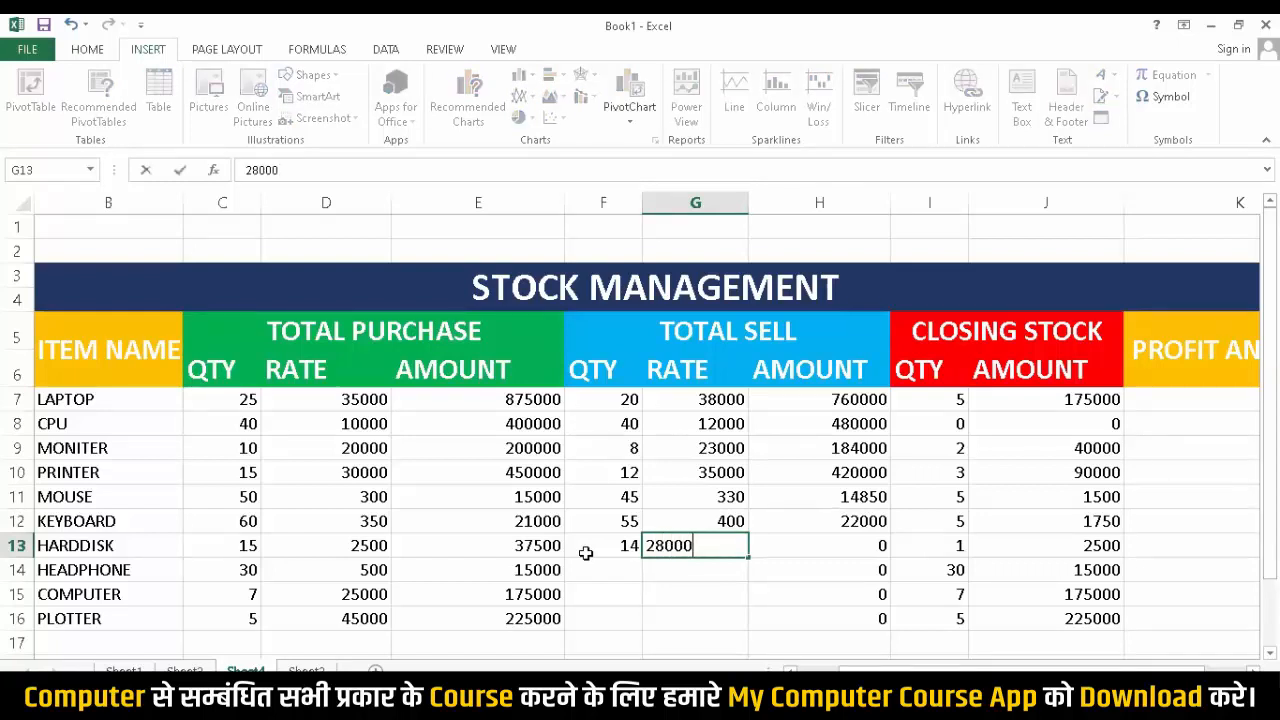
key(Return)
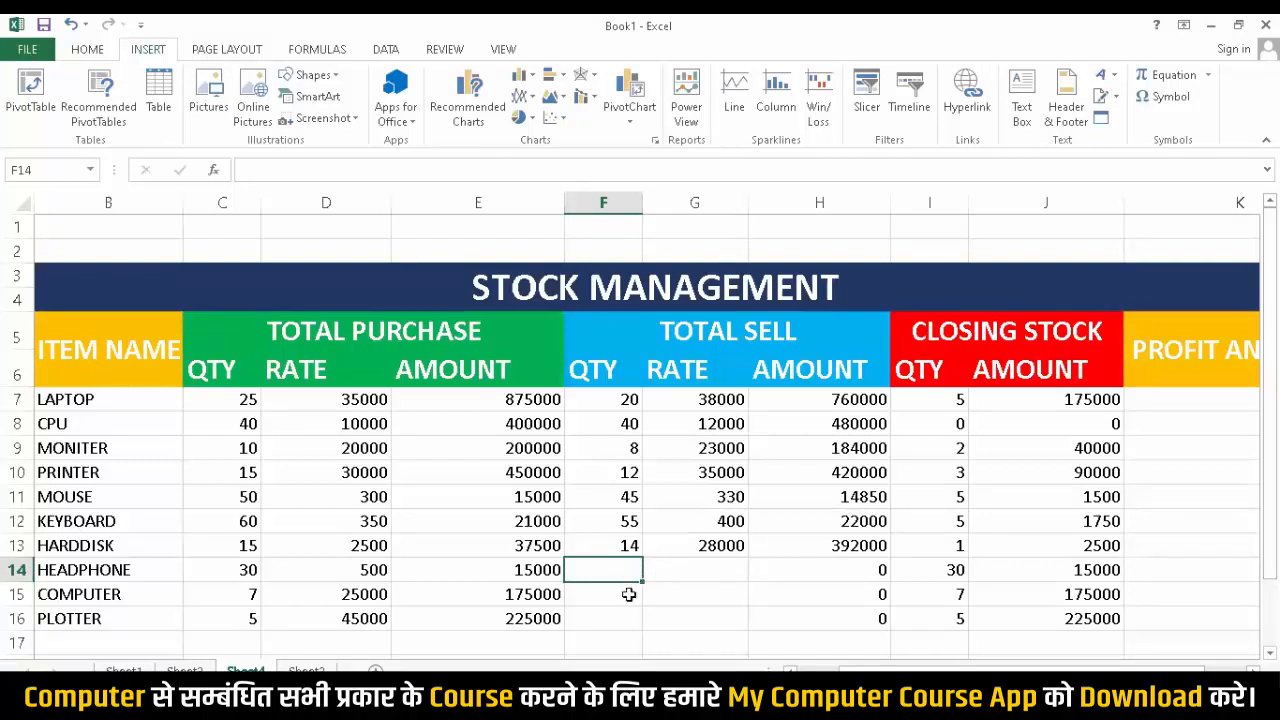
Enter sell quantity 30 in F14 and sell rate 600 in G14 for the HEADPHONE.
text(30)
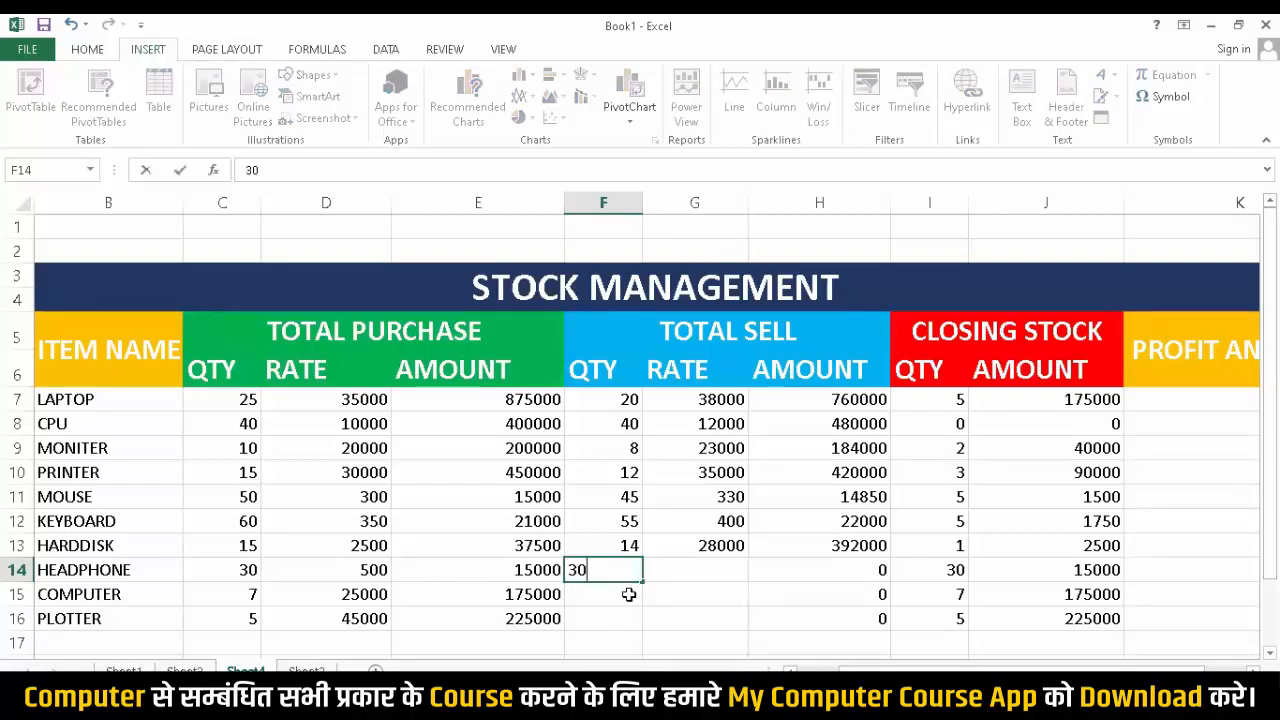
key(Tab)
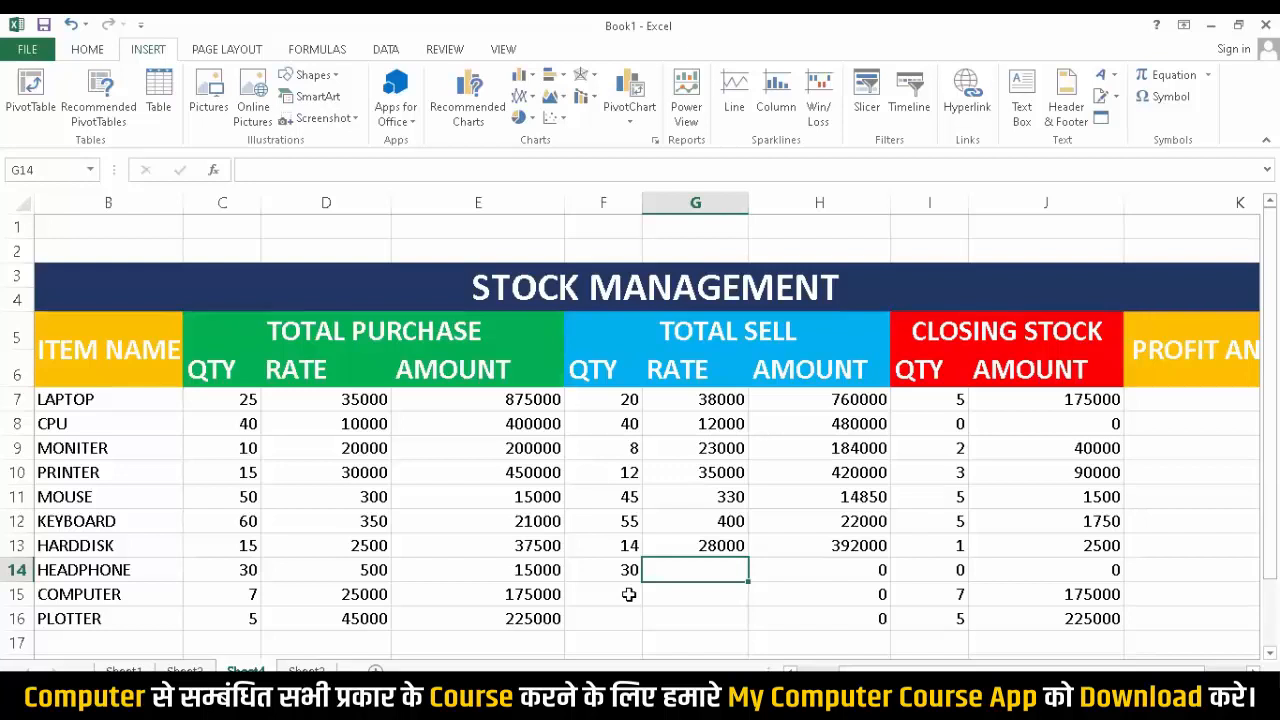
text(600)
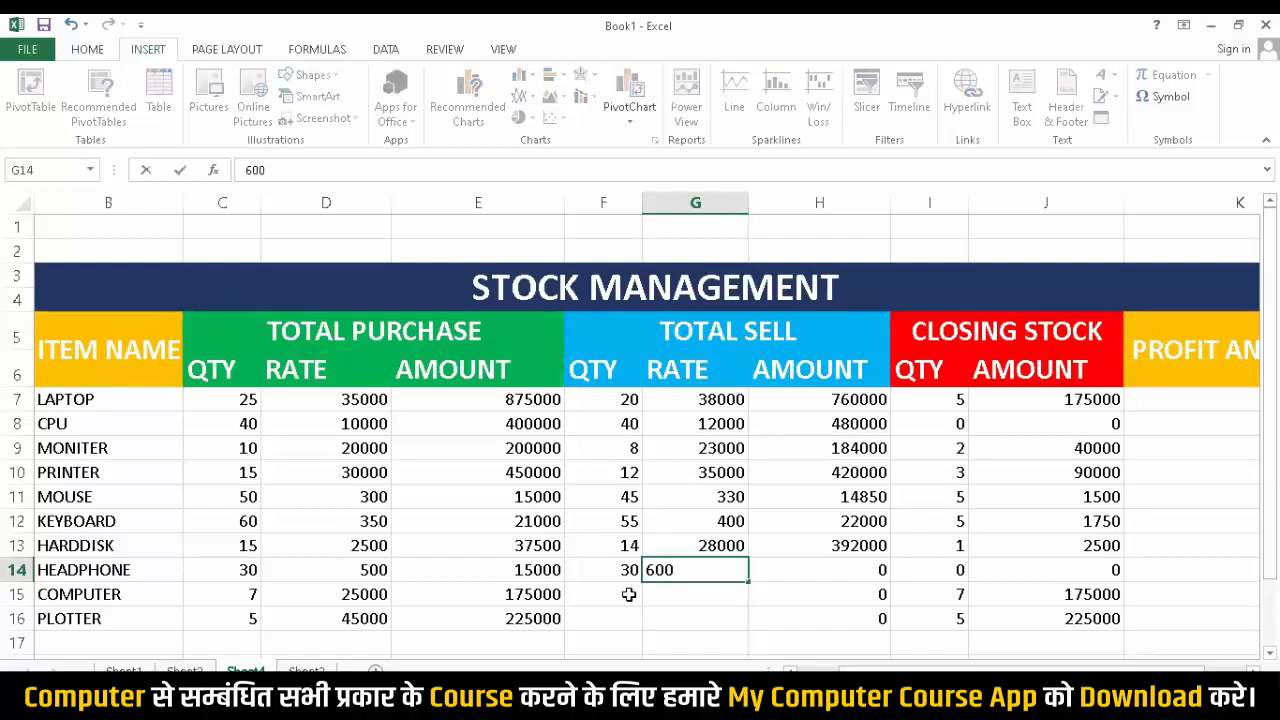
key(Tab)
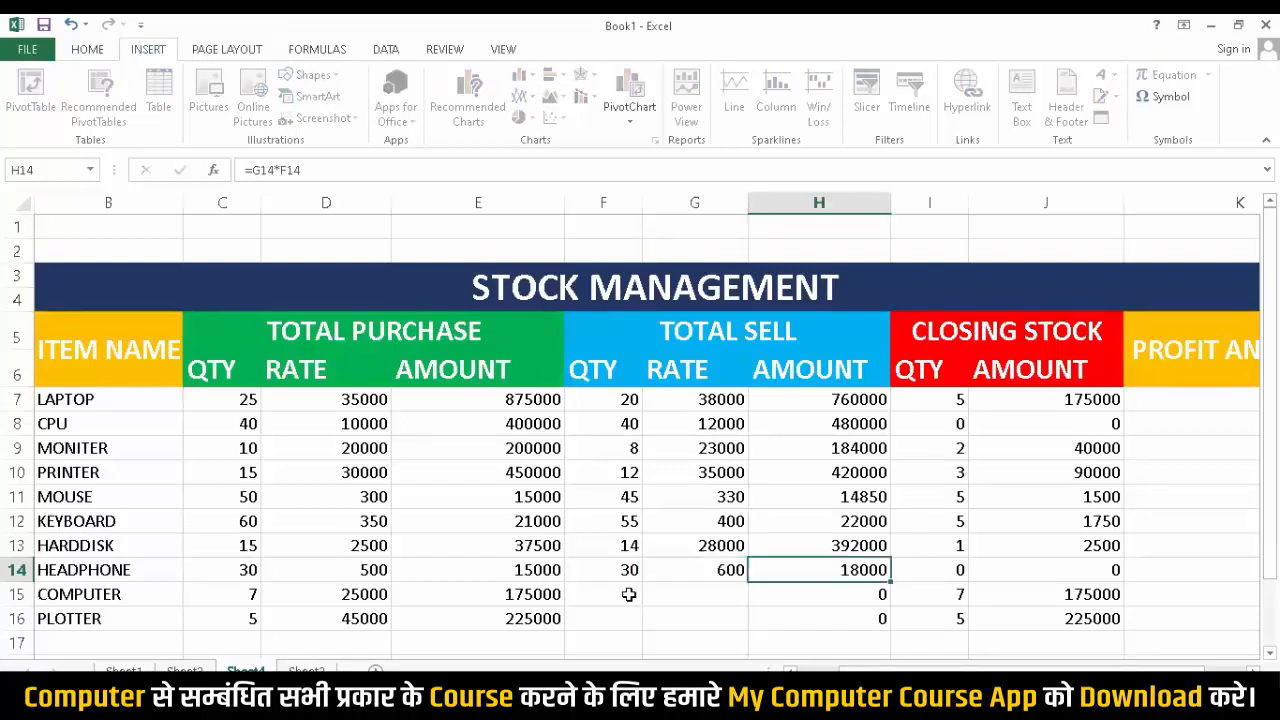
Enter sell quantity 5 in F15 and sell rate 29000 in G15 for the COMPUTER.
key(Down)
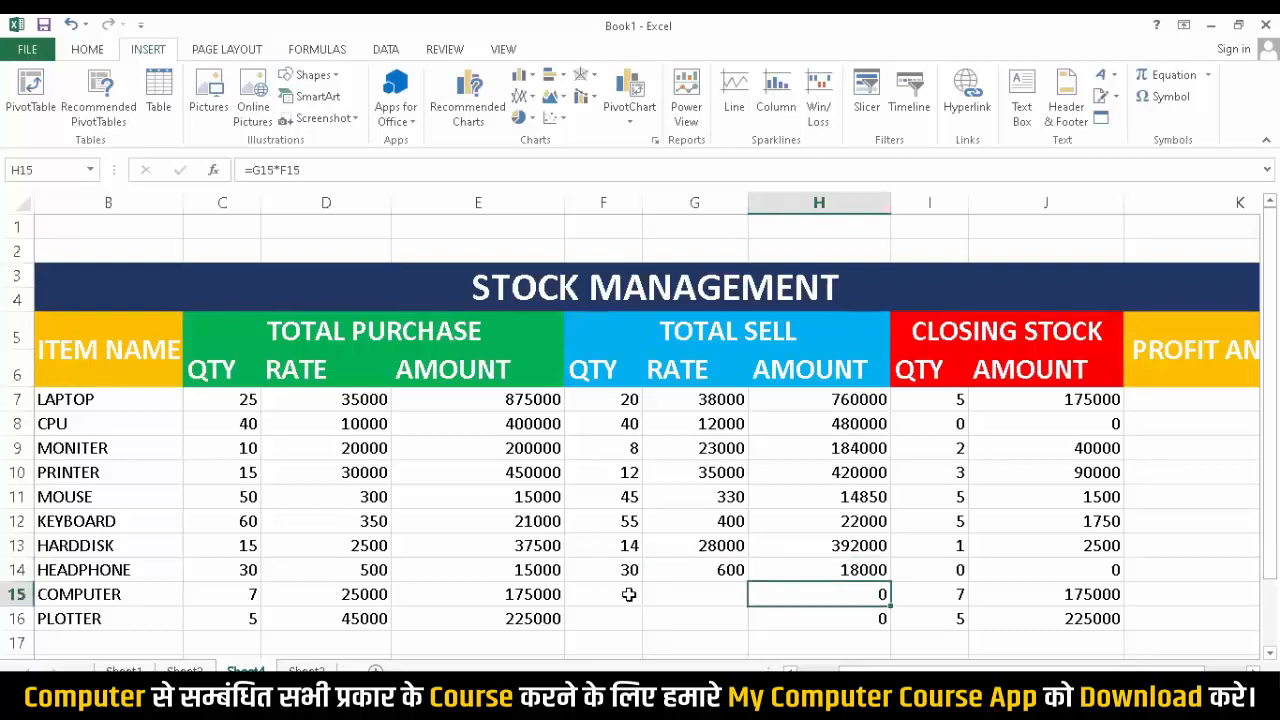
key(Left)
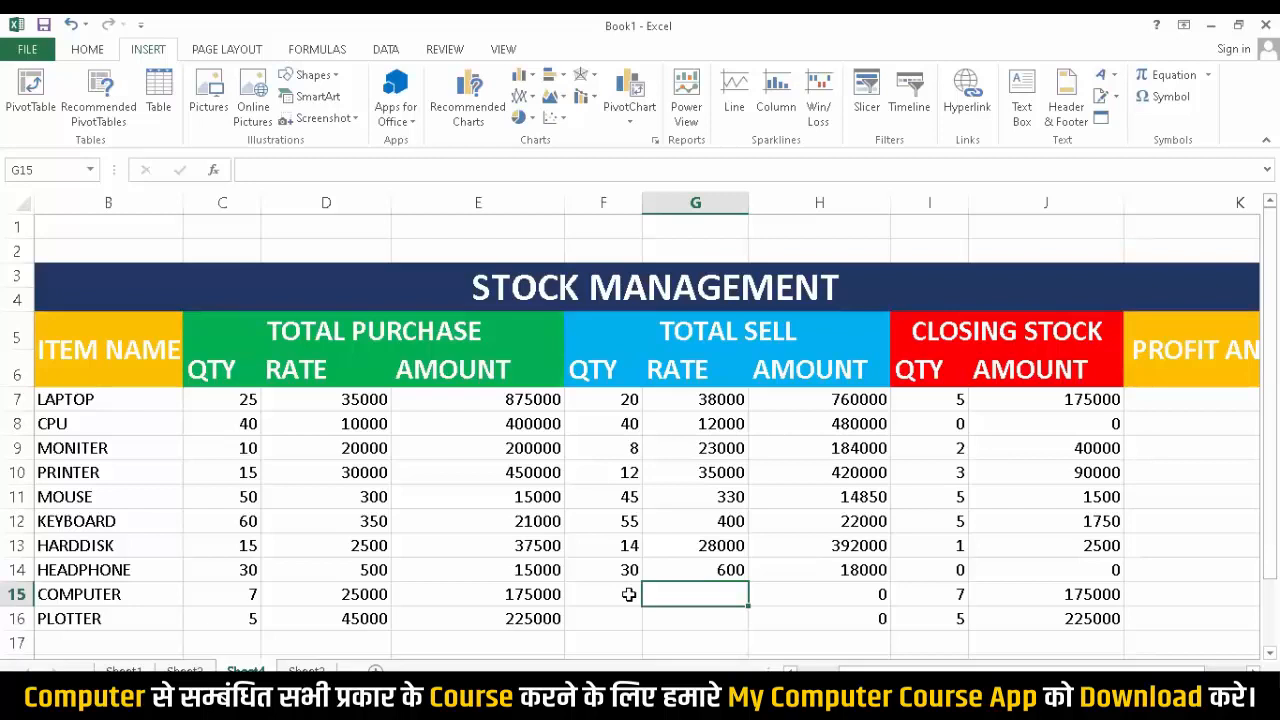
key(Left)
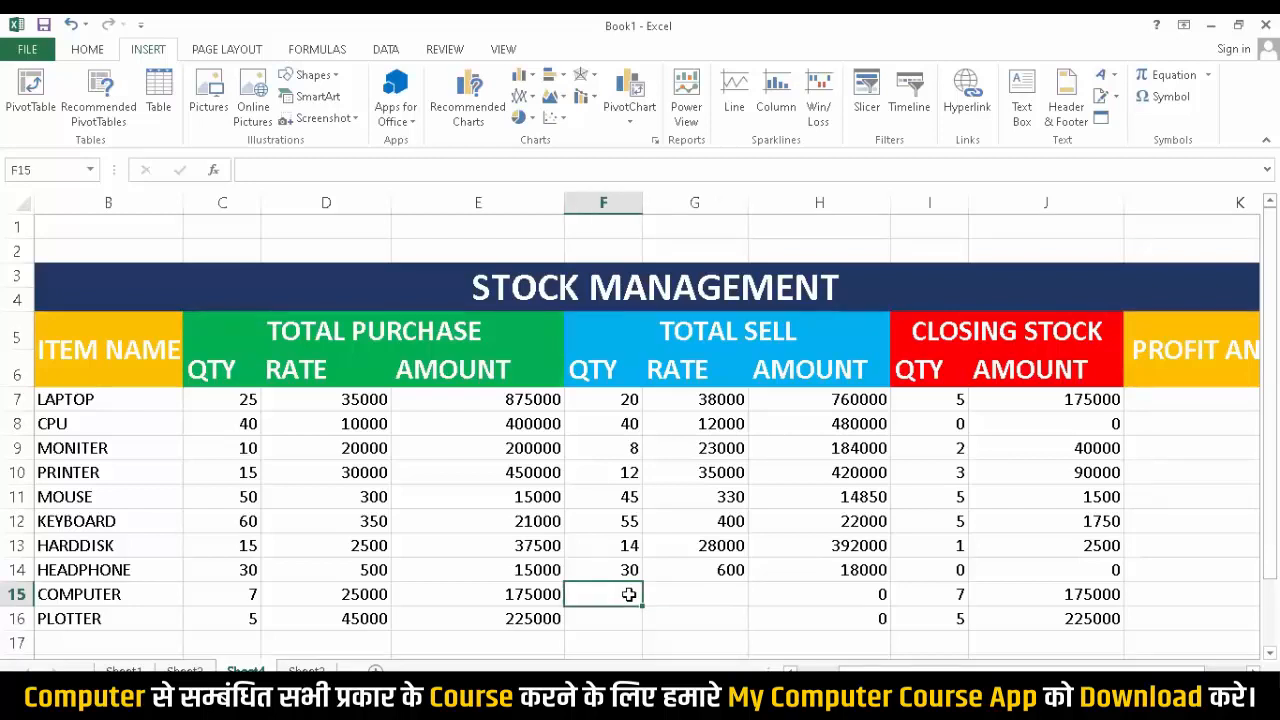
text(5)
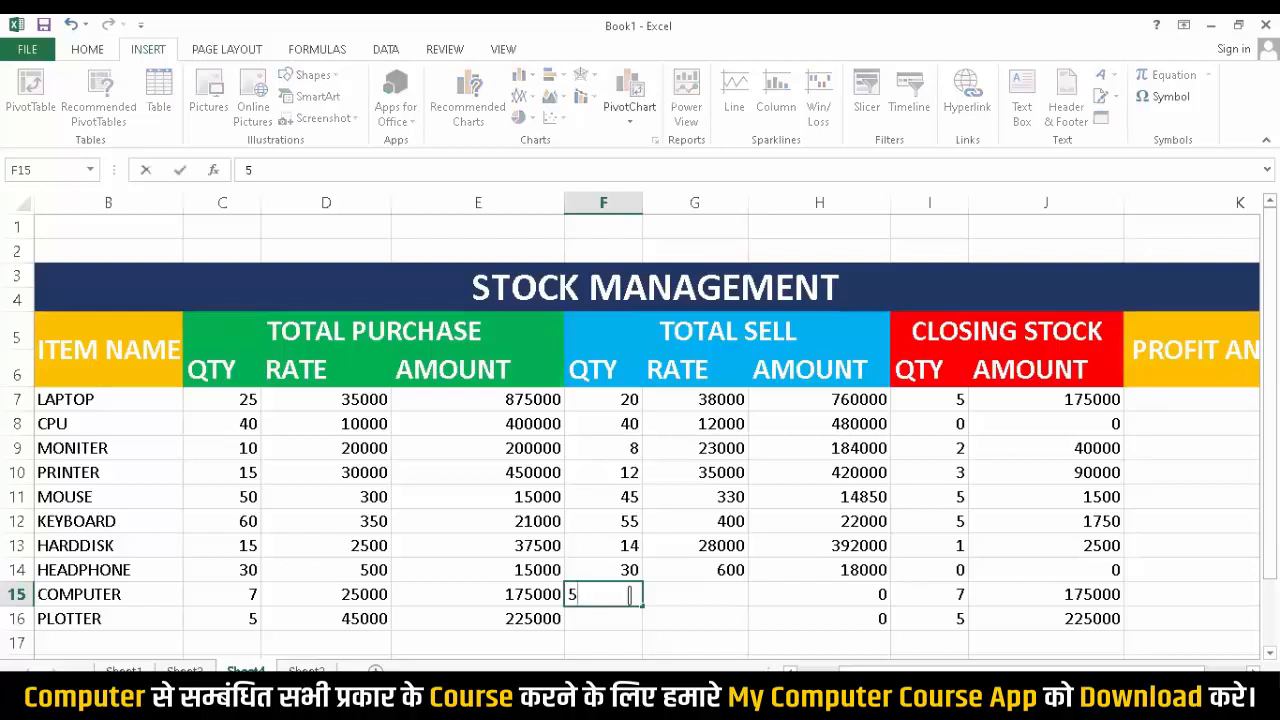
key(Tab)
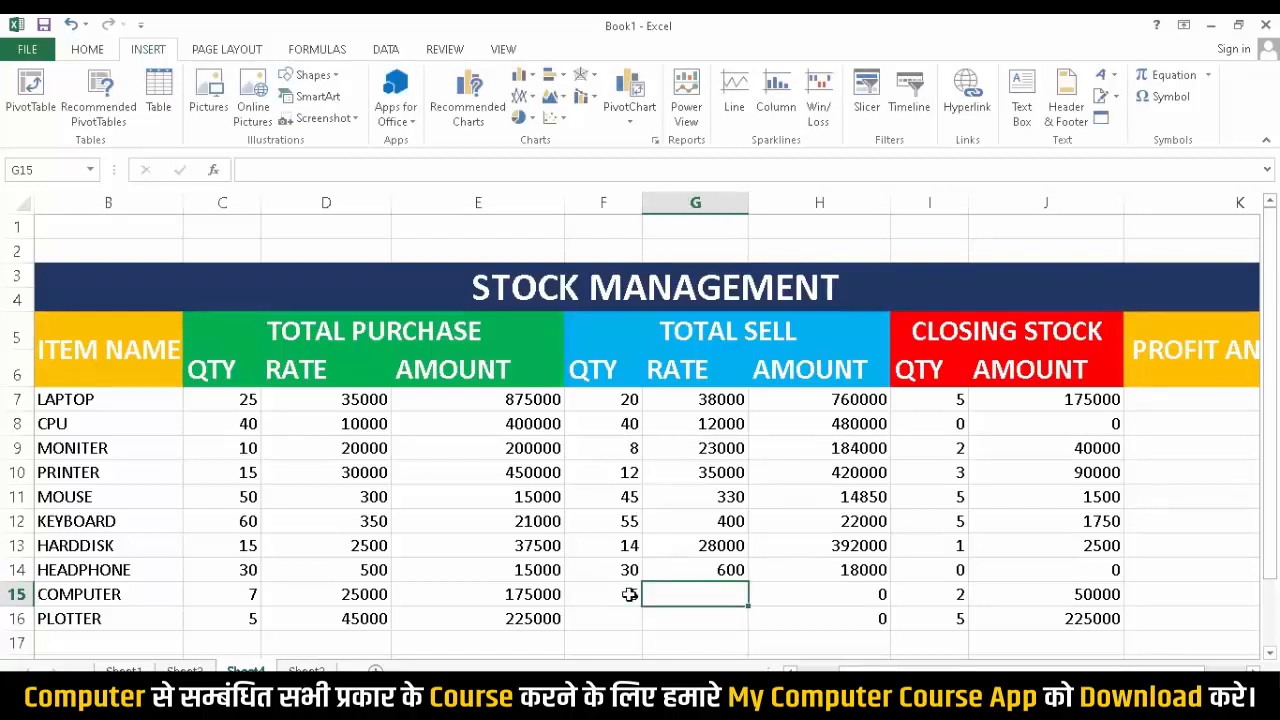
text(2900)
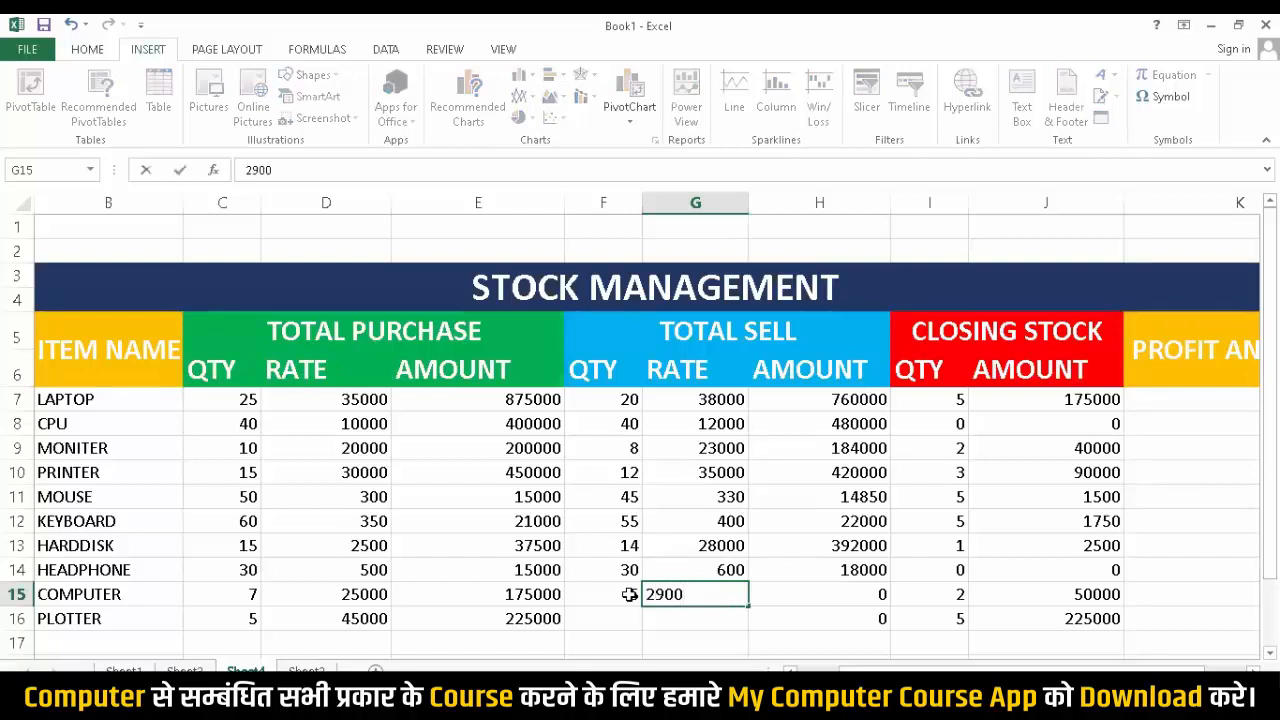
text(0)
key(Tab)
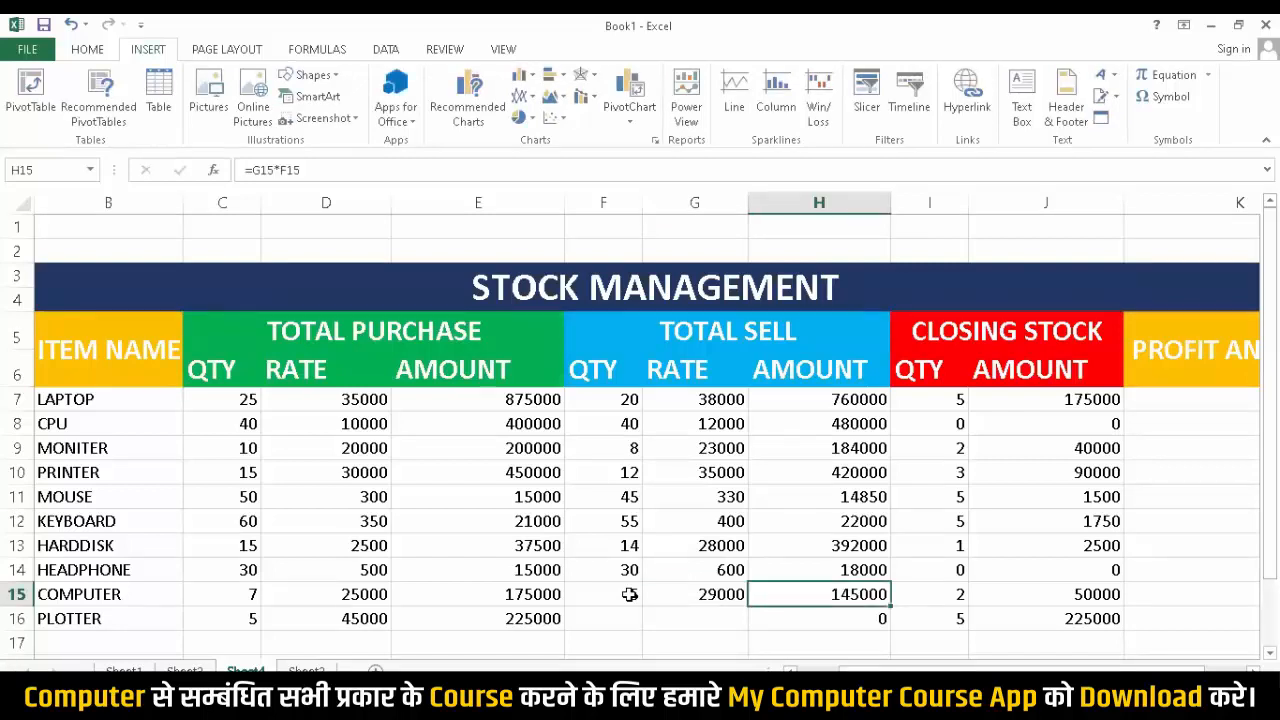
Enter sell quantity 5 in F16 and sell rate 50000 in G16 for the PLOTTER.
key(Down)
key(Left)
key(Left)
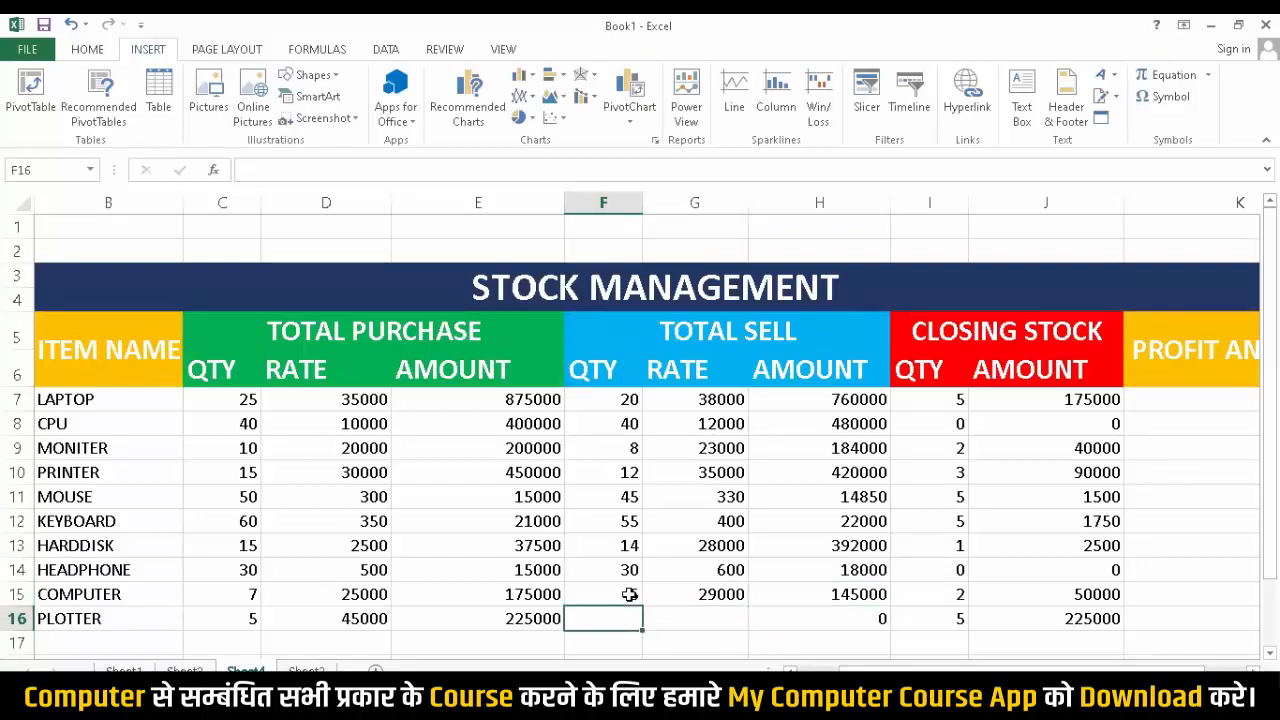
text(5)
key(Tab)
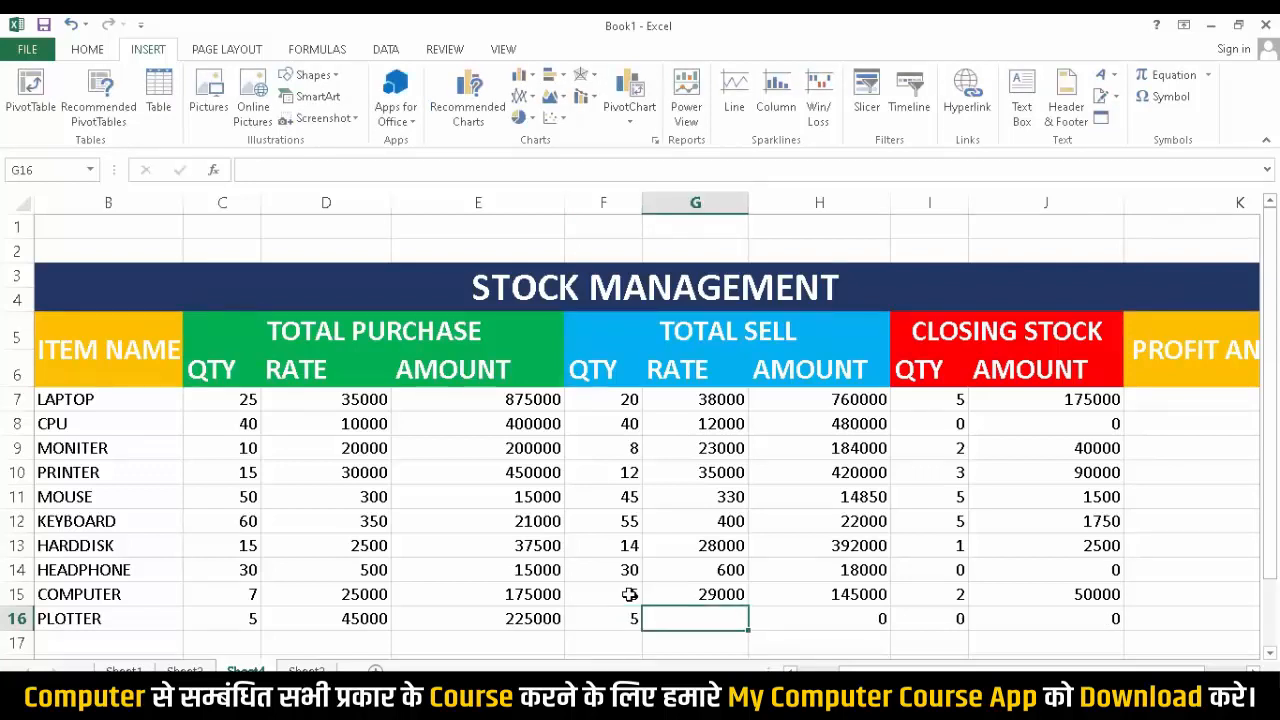
text(50000)
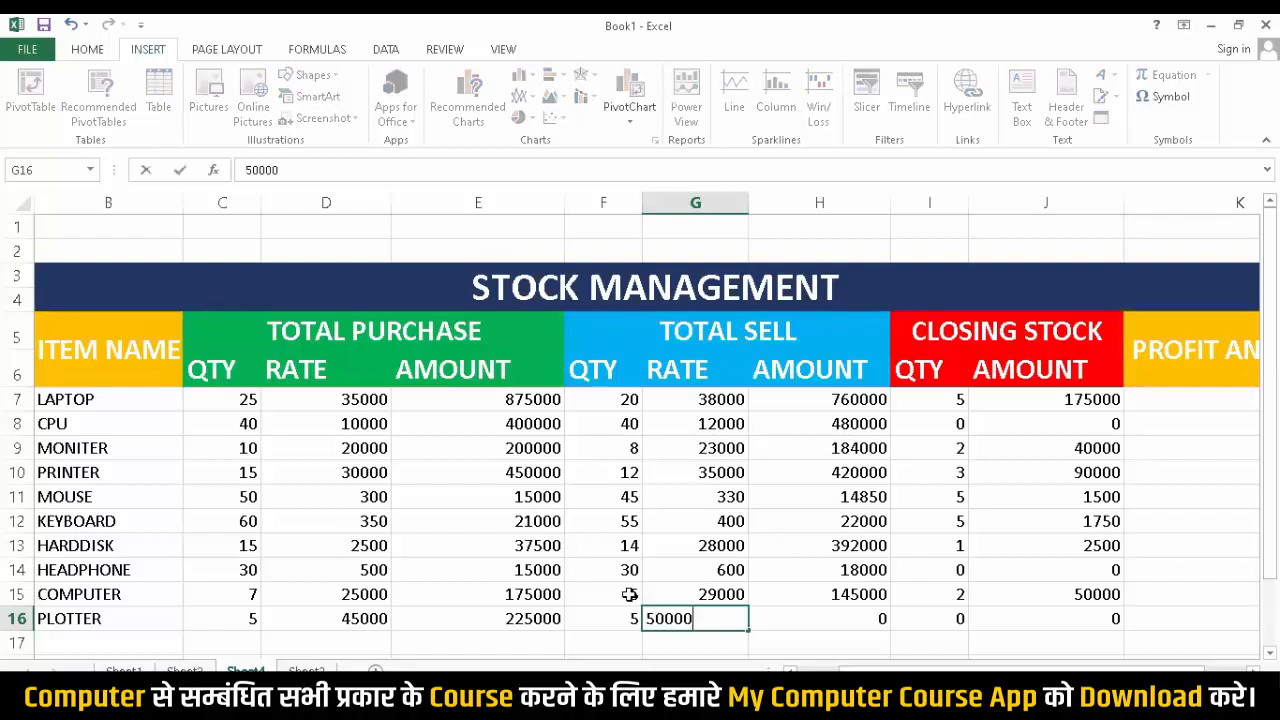
key(Tab)
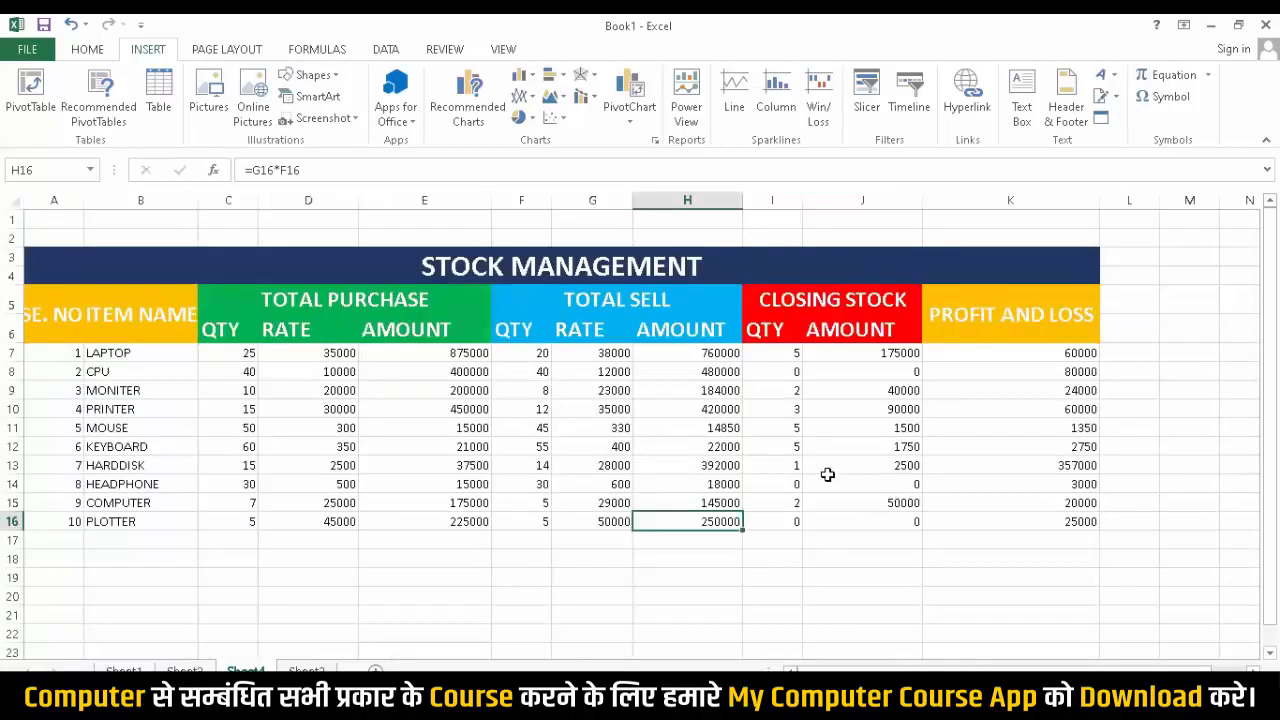
Total the PROFIT AND LOSS column in K17 with the formula =SUM(K7:K16).
ctrl+scroll(737, 435, up, 1)
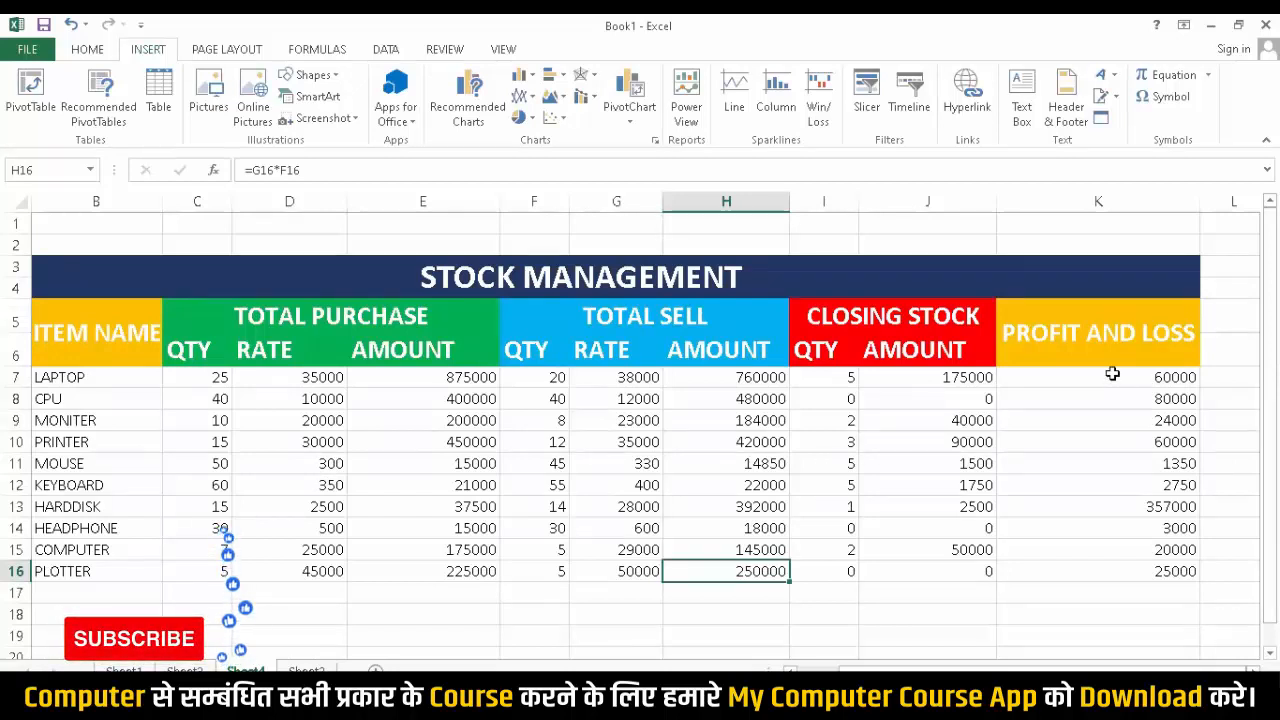
drag(1114, 373, 1131, 566)
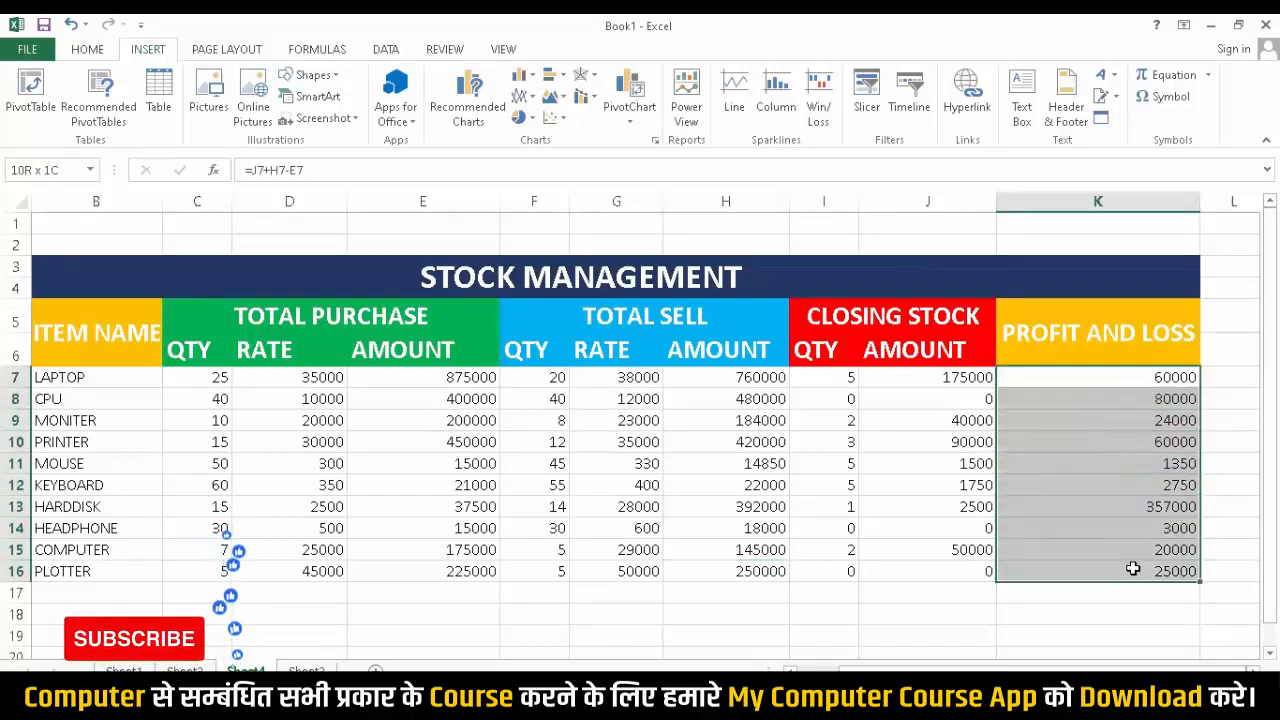
click(1142, 588)
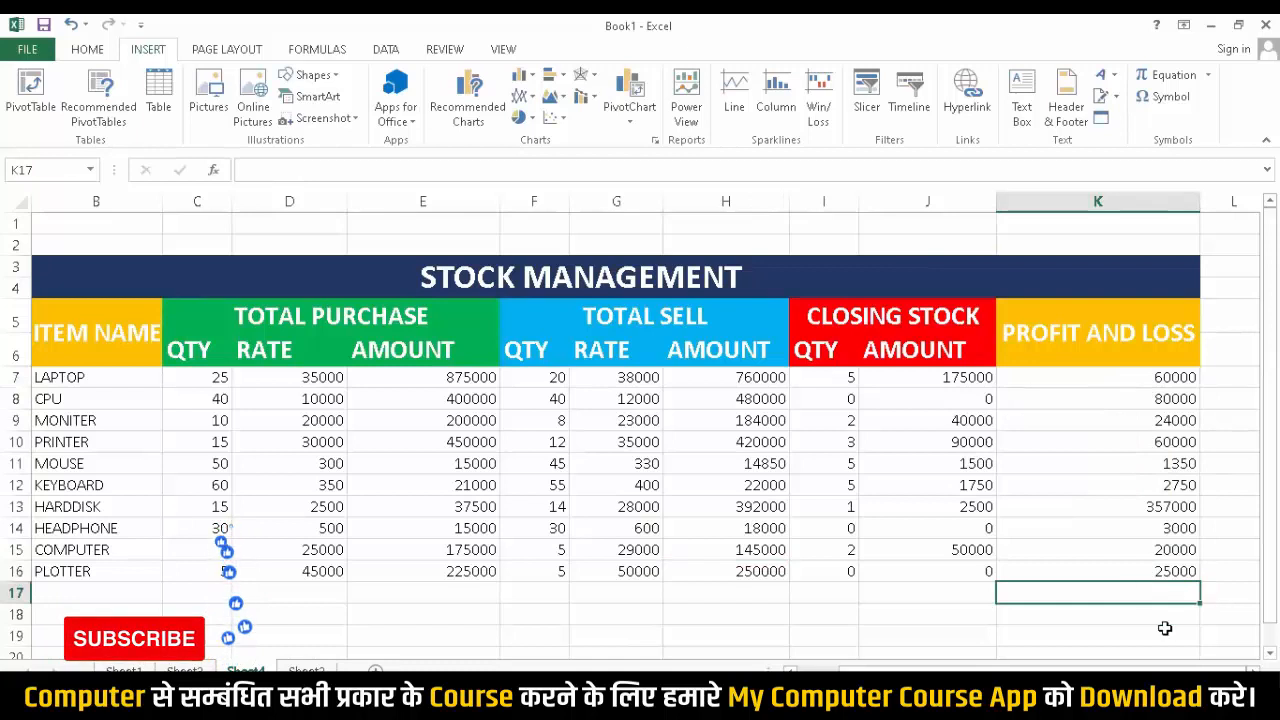
text(=)
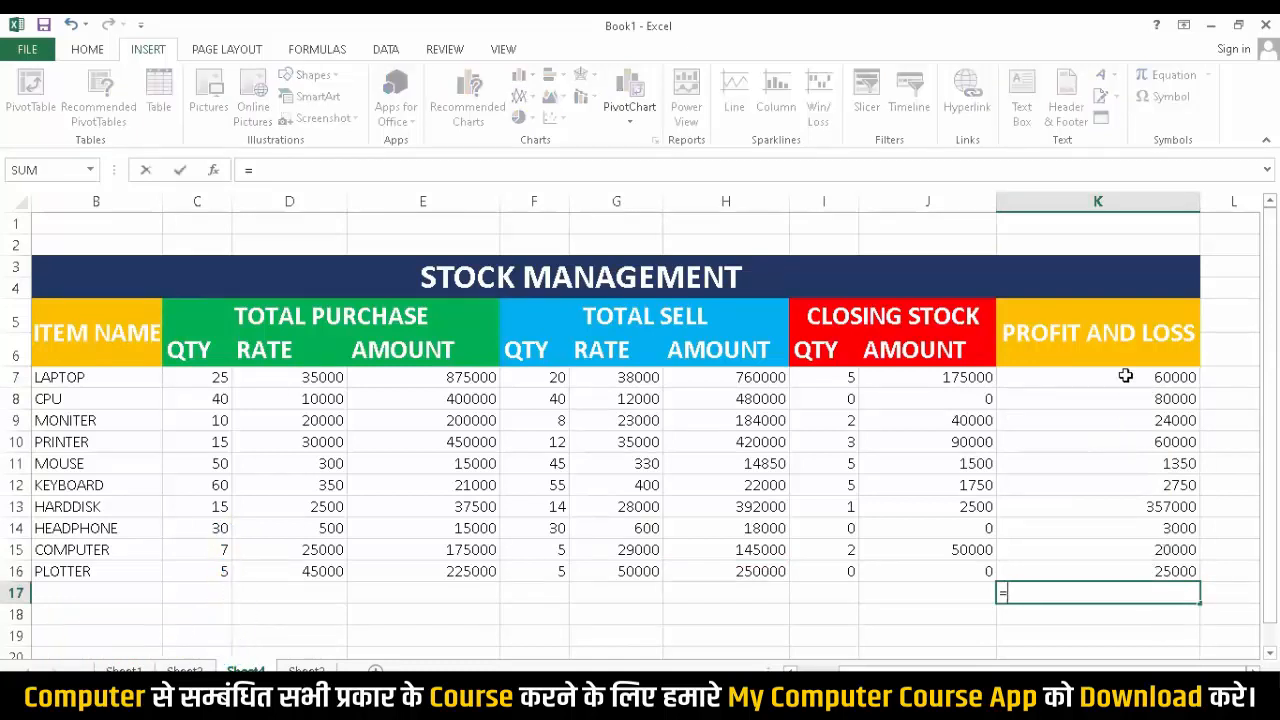
text(SUM)
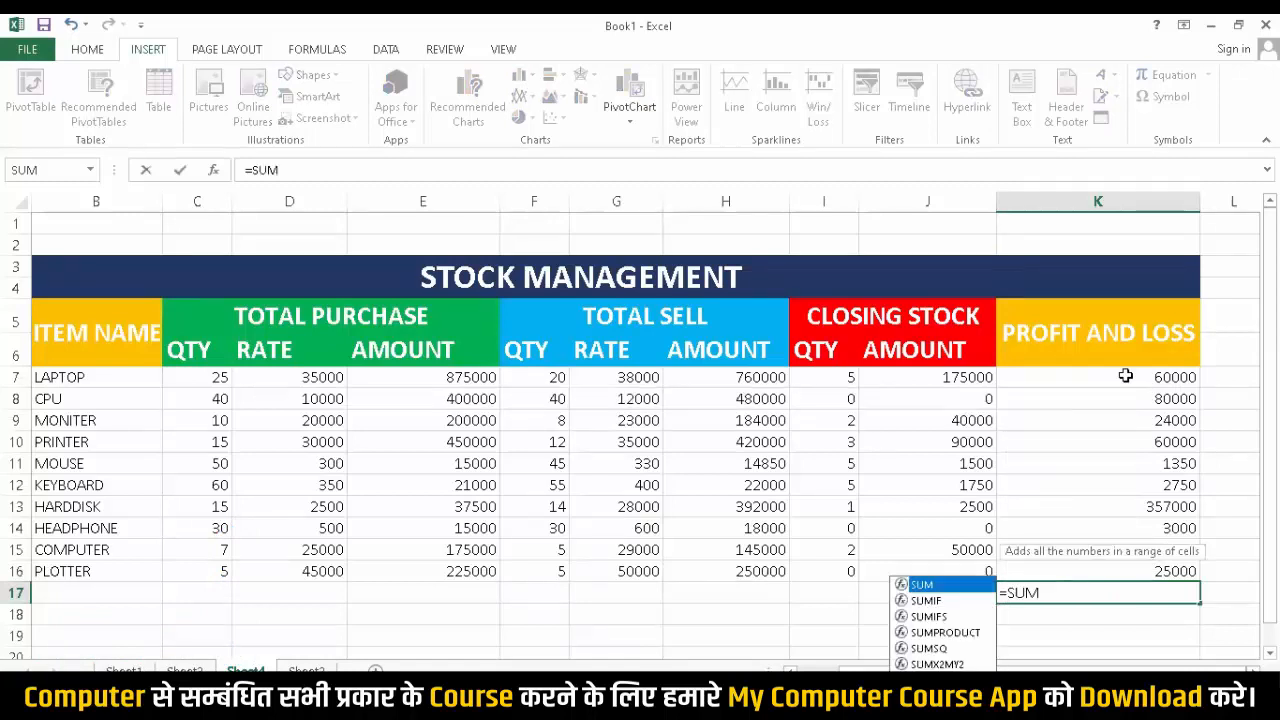
text(()
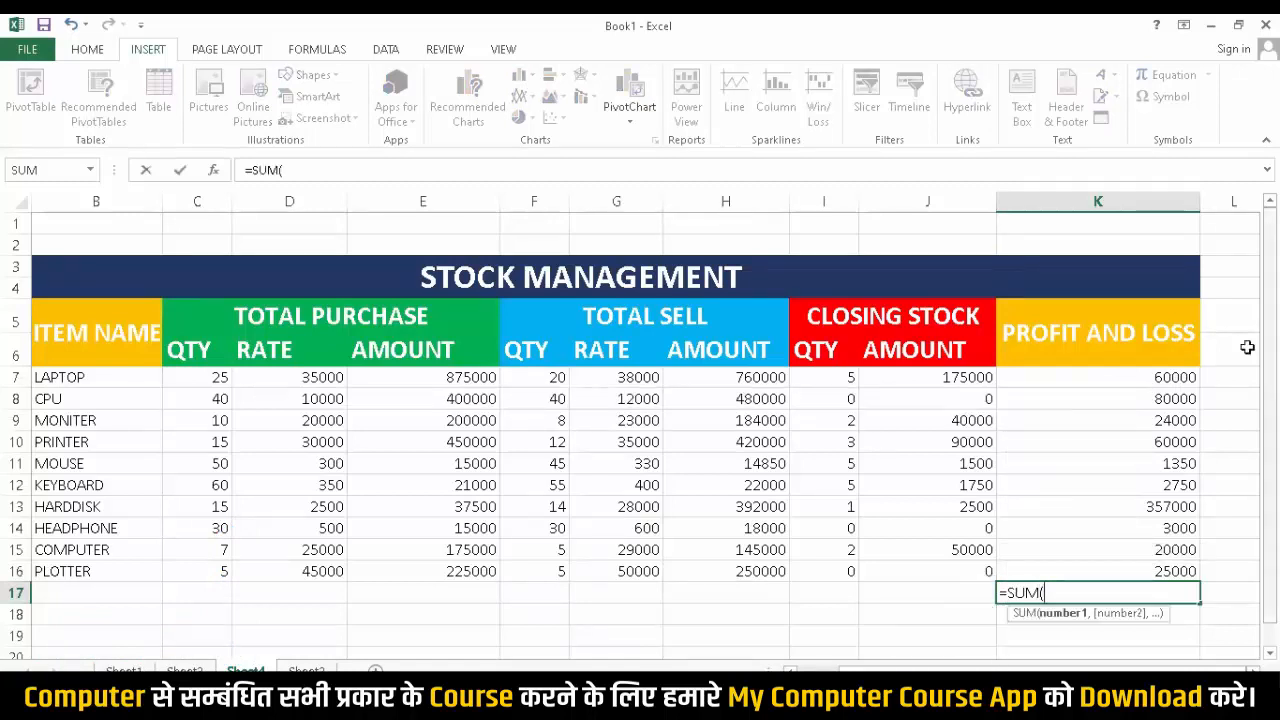
click(1096, 377)
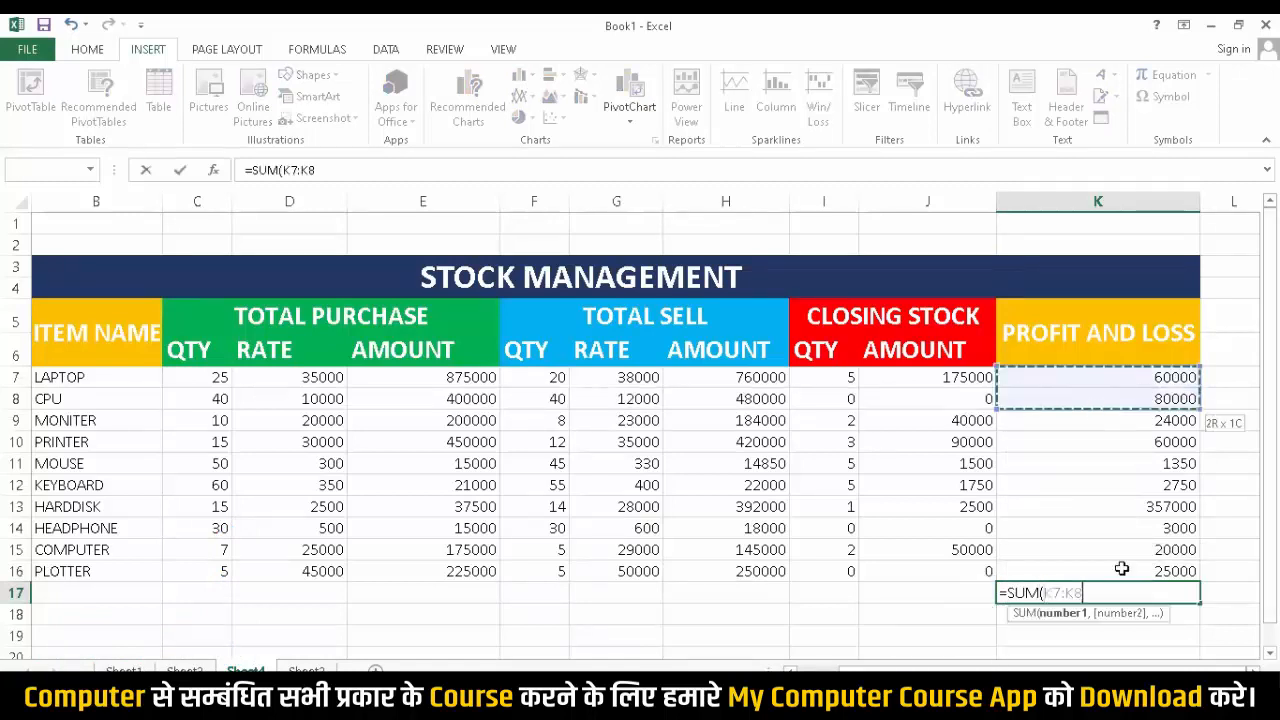
shift+click(1123, 566)
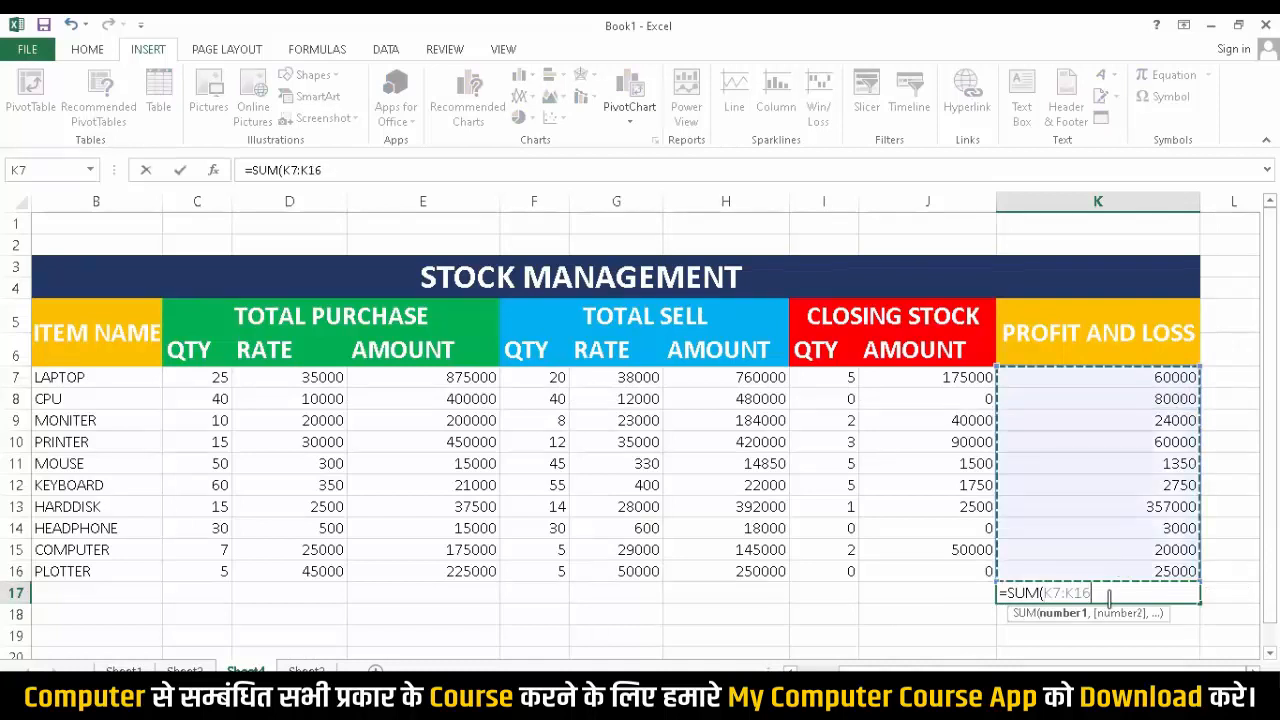
text())
key(Return)
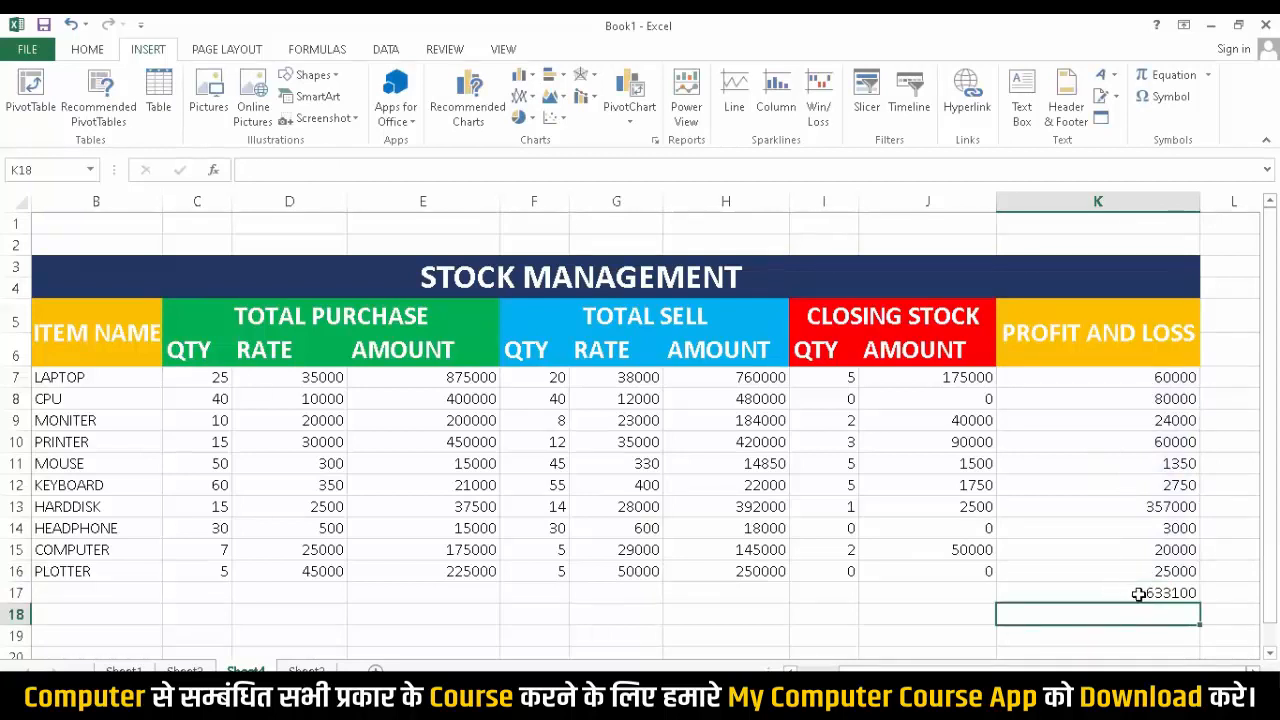
click(1138, 591)
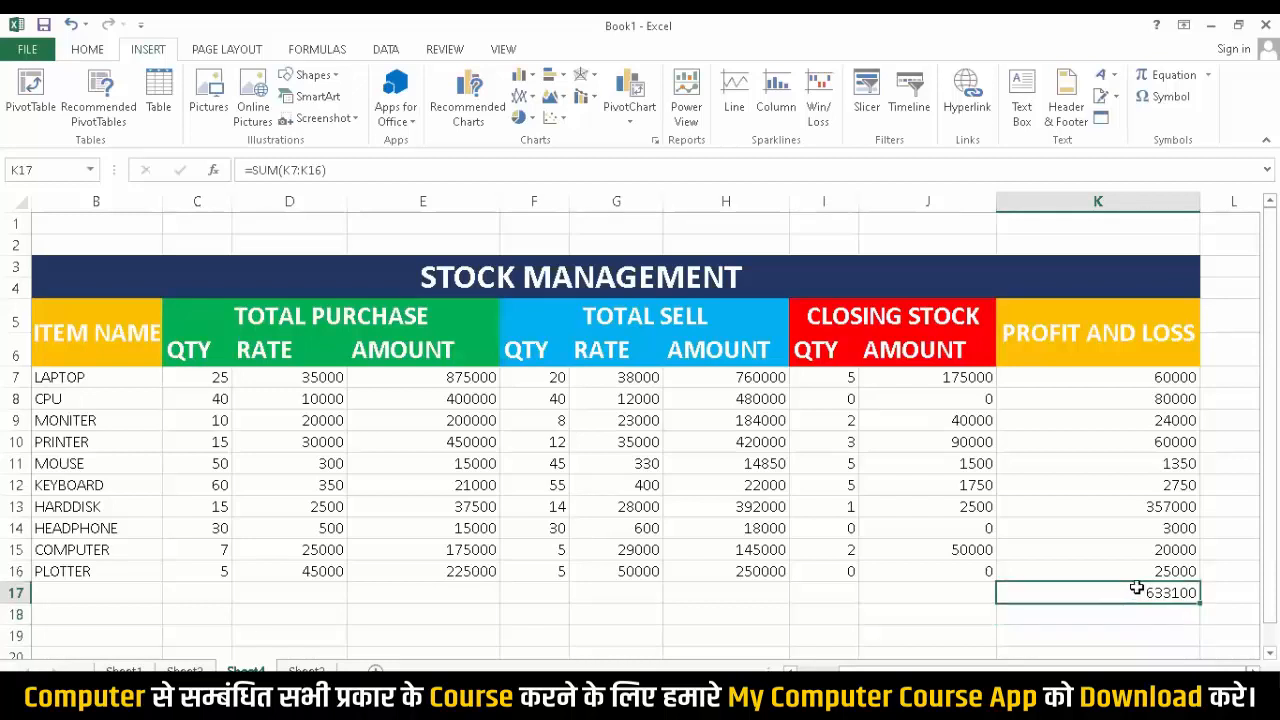
Total the closing stock AMOUNT column in J17 with the formula =SUM(J7:J16).
click(939, 595)
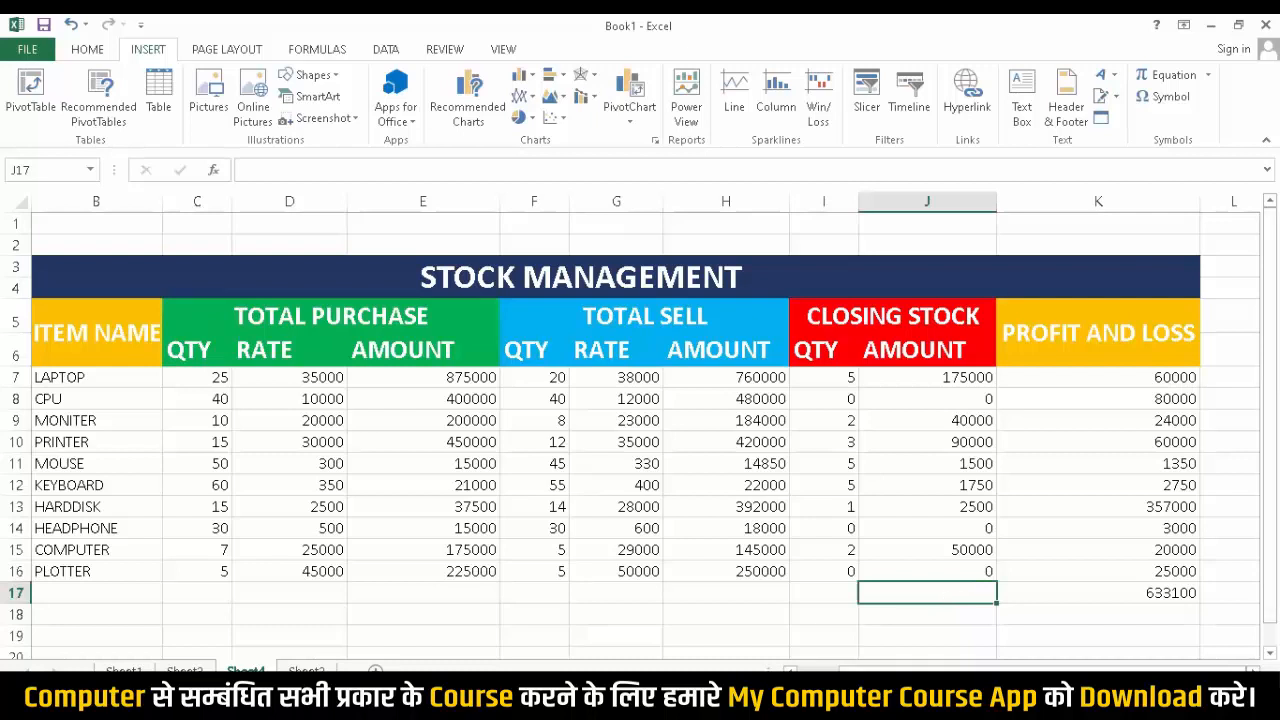
text(=)
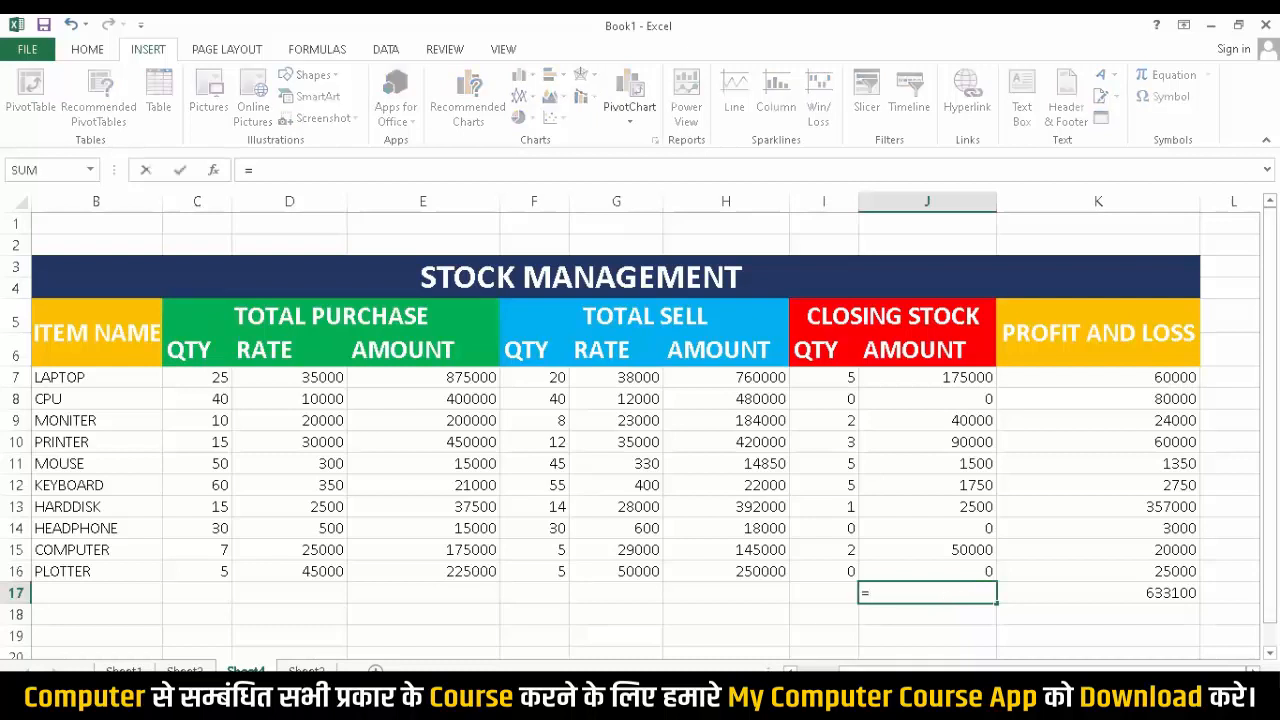
text(SUM)
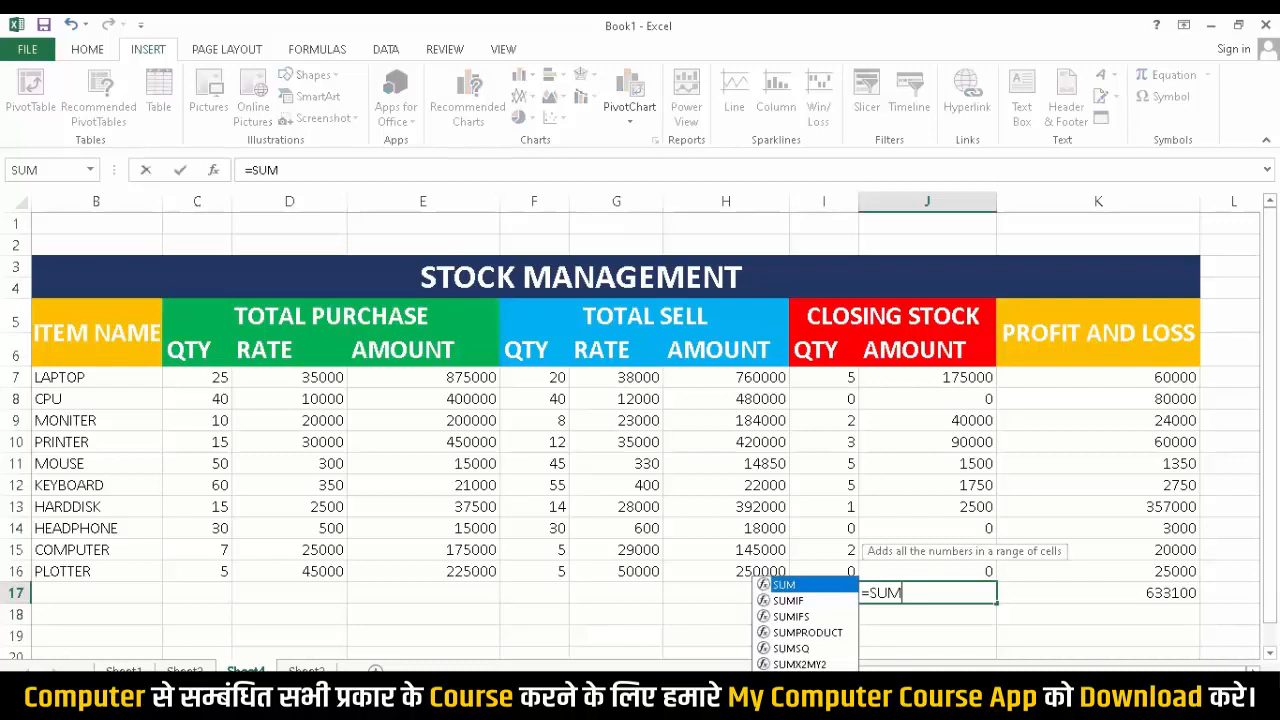
text(()
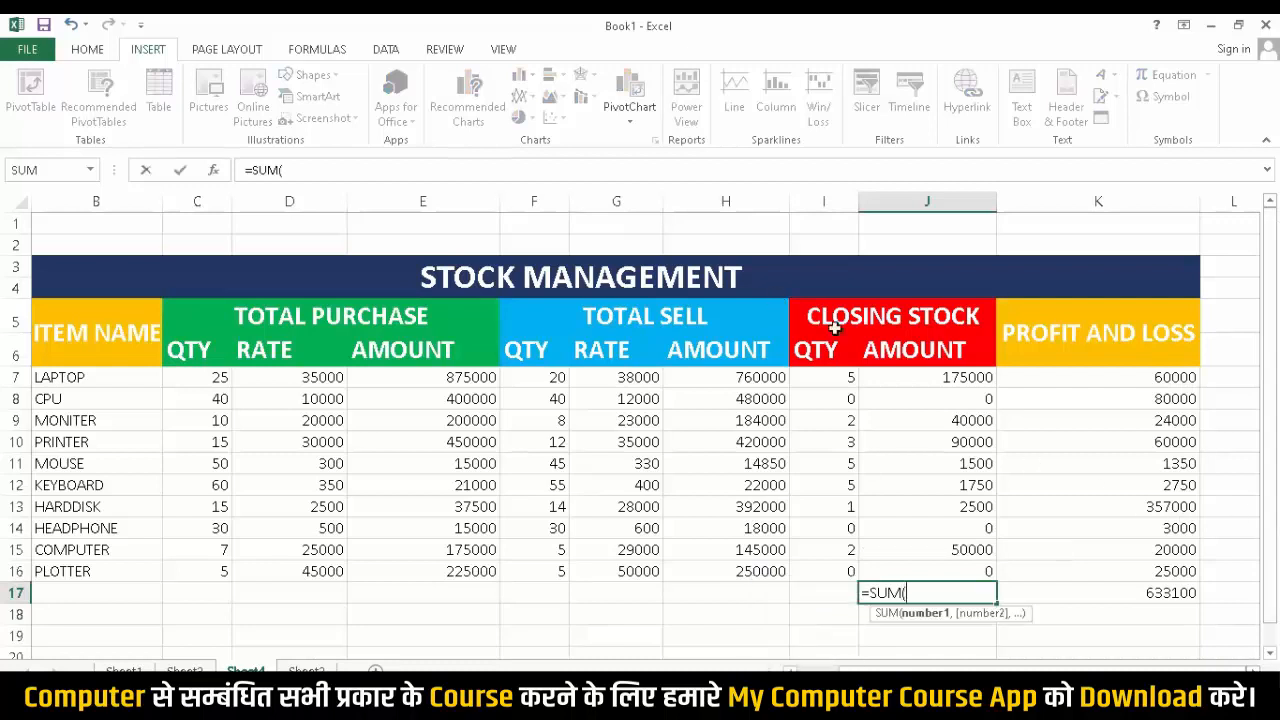
drag(932, 380, 917, 578)
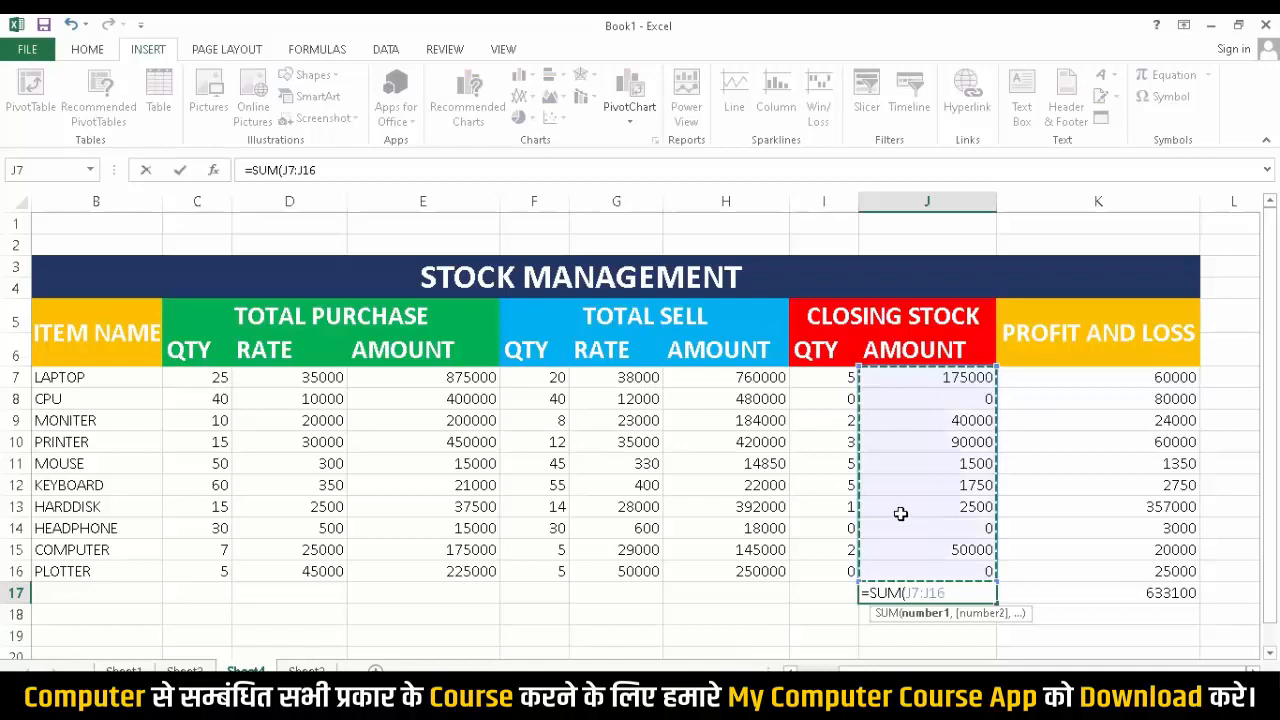
text())
key(Return)
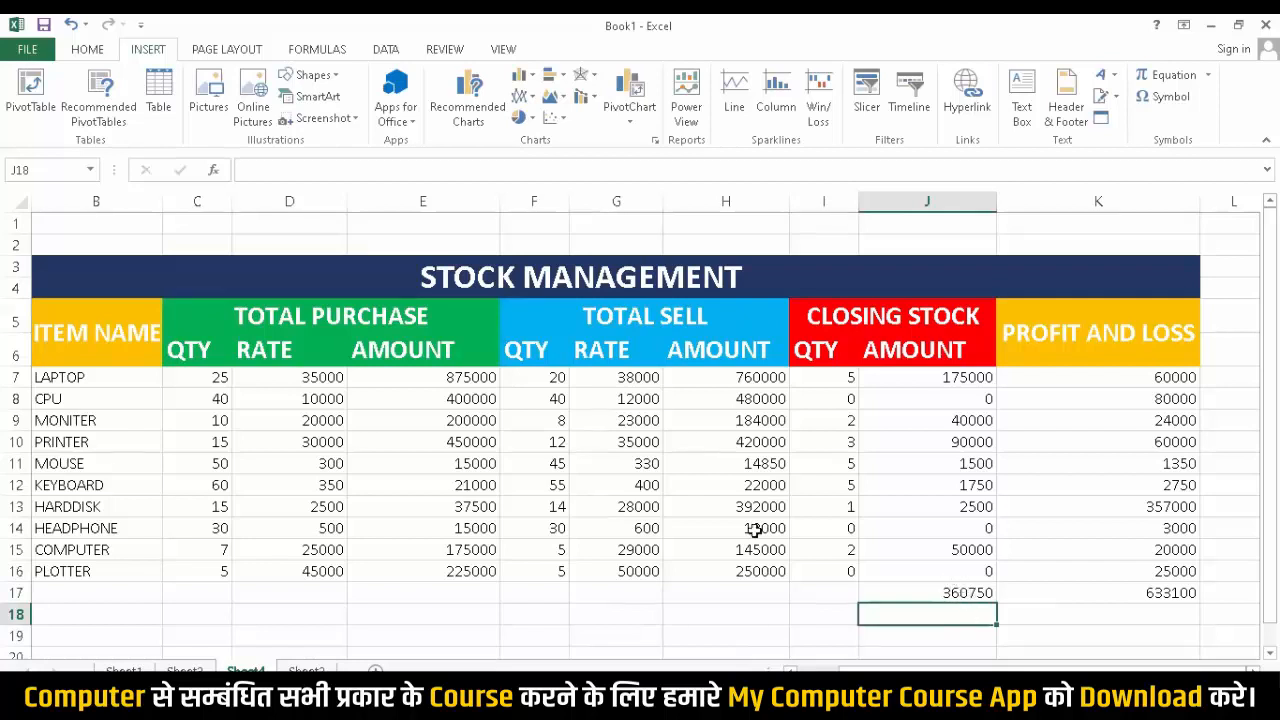
Make the item data and totals in B7:K17 bold and set their font size to 12.
click(66, 376)
drag(81, 397, 1095, 587)
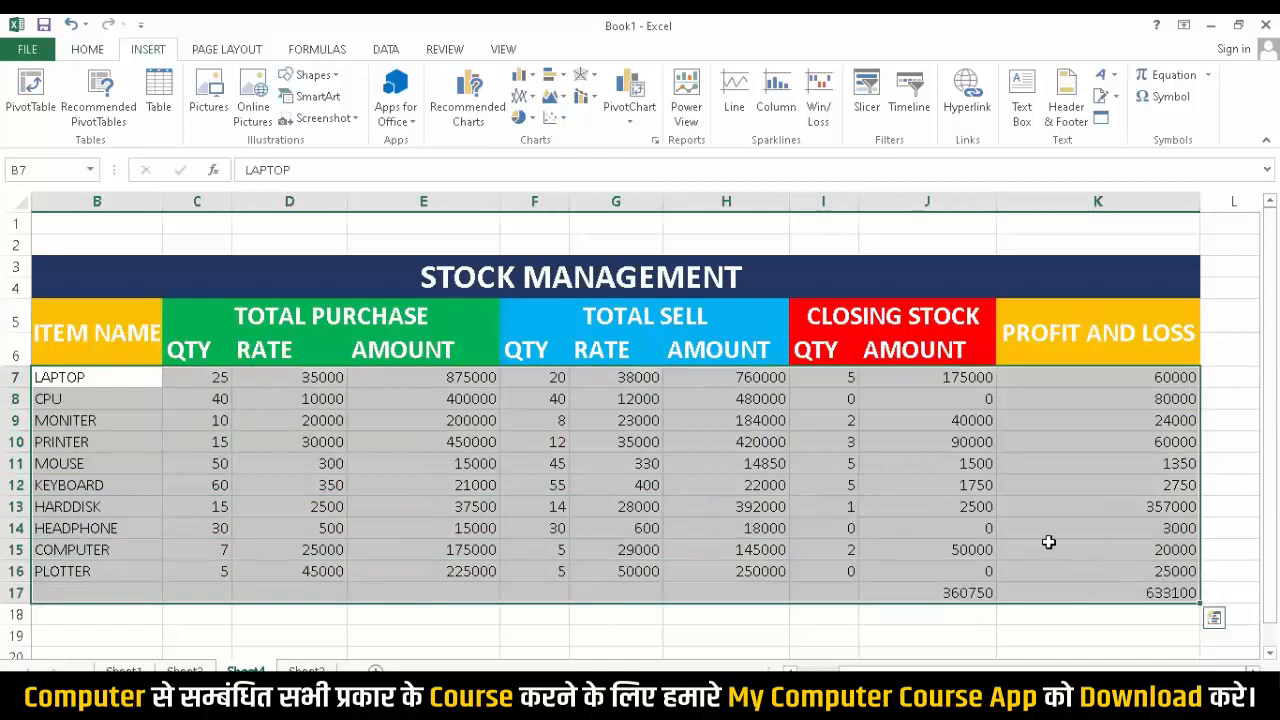
click(72, 50)
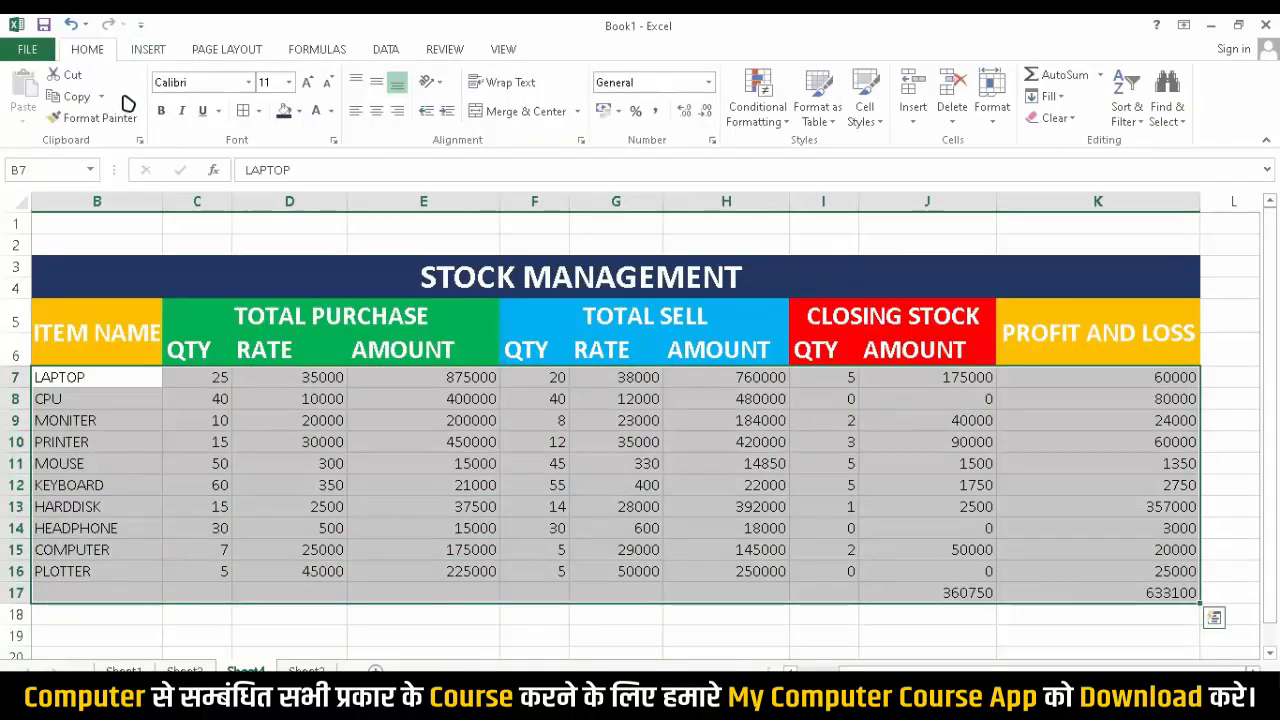
click(161, 112)
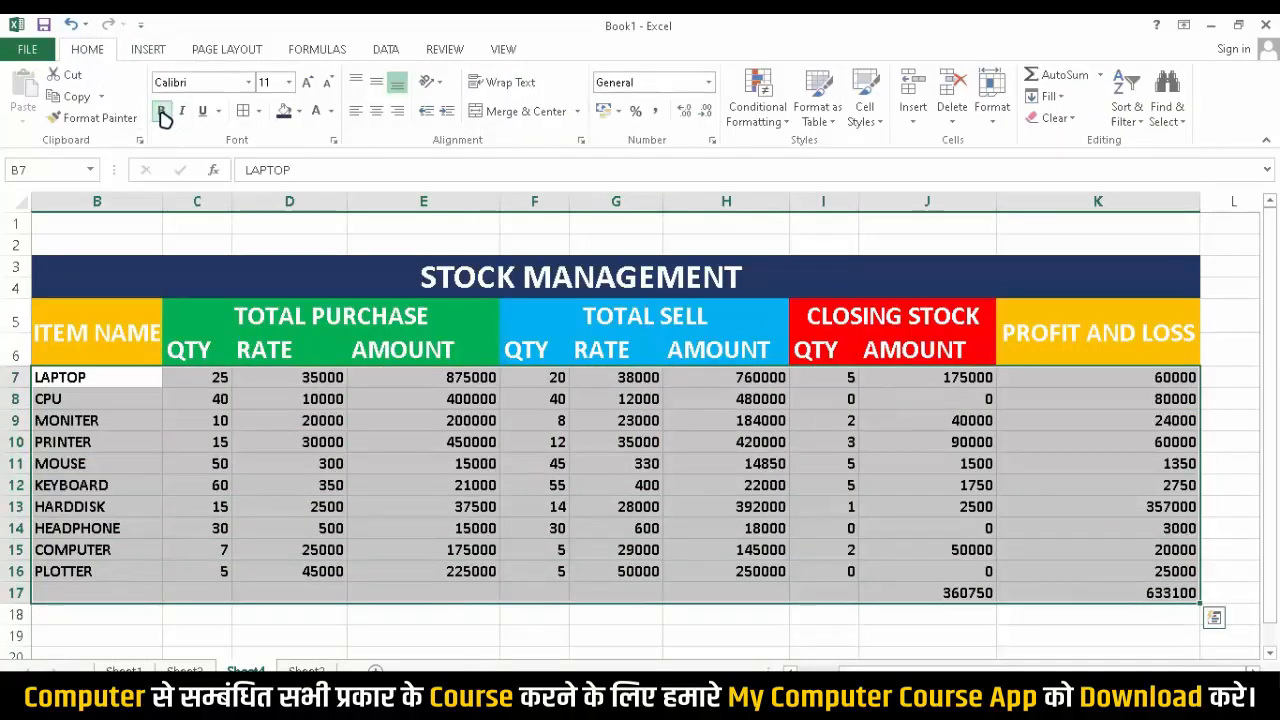
click(307, 84)
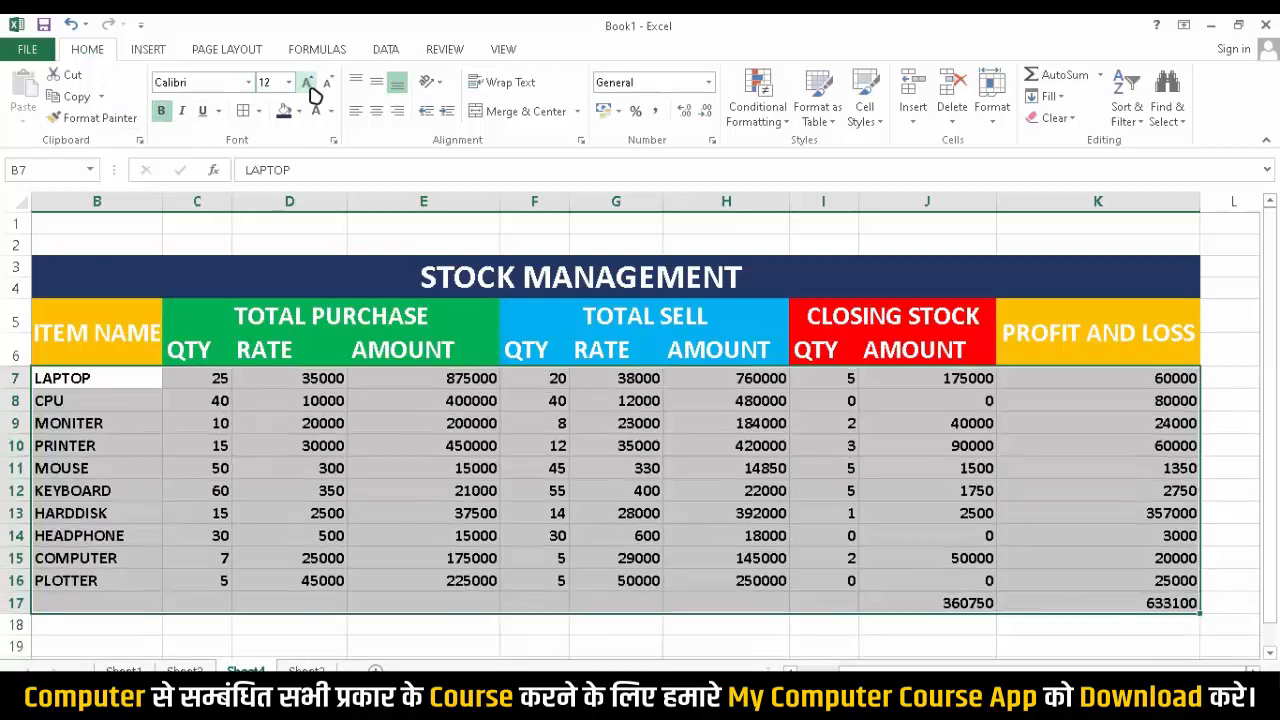
click(307, 84)
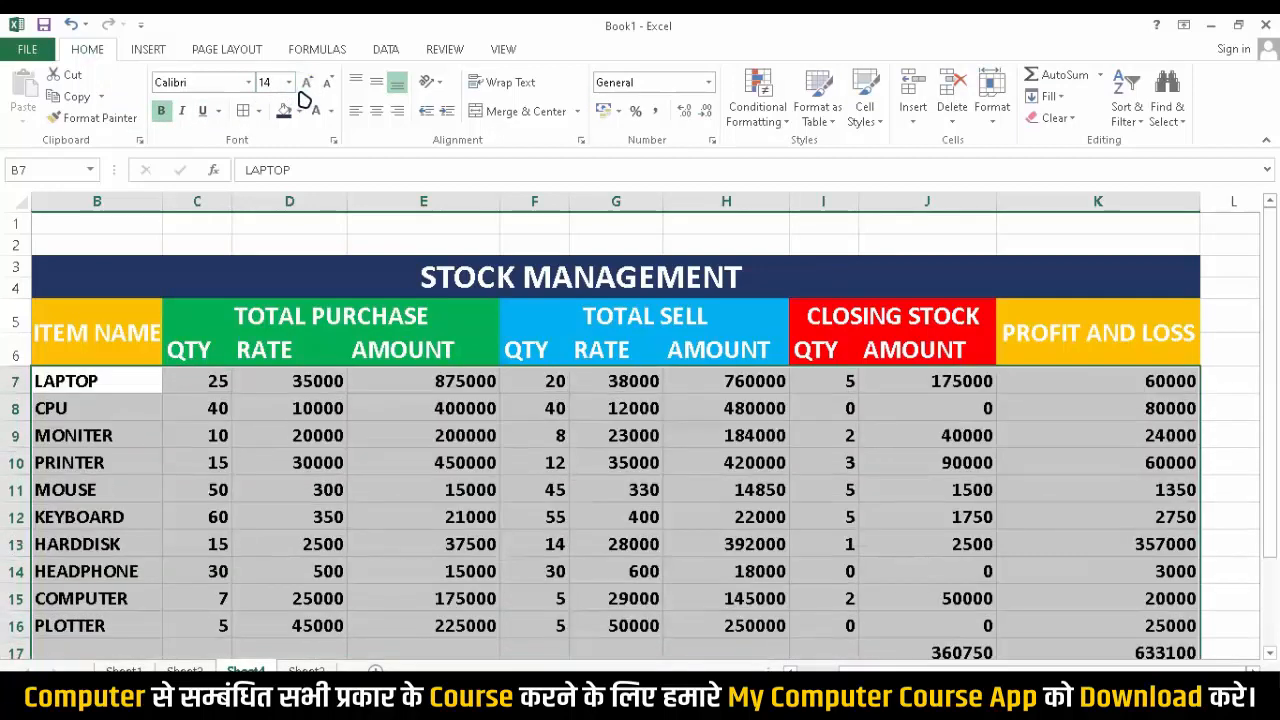
click(328, 84)
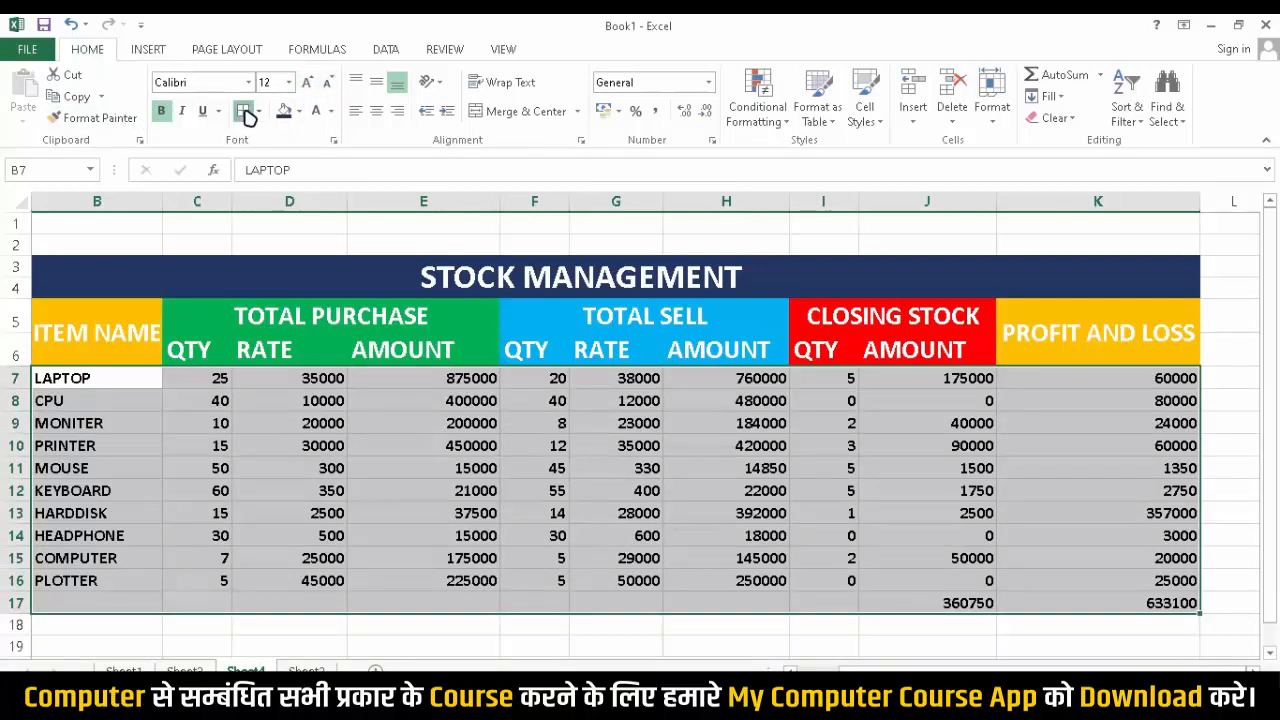
Apply borders around all cells of the selected range B7:K17.
click(245, 112)
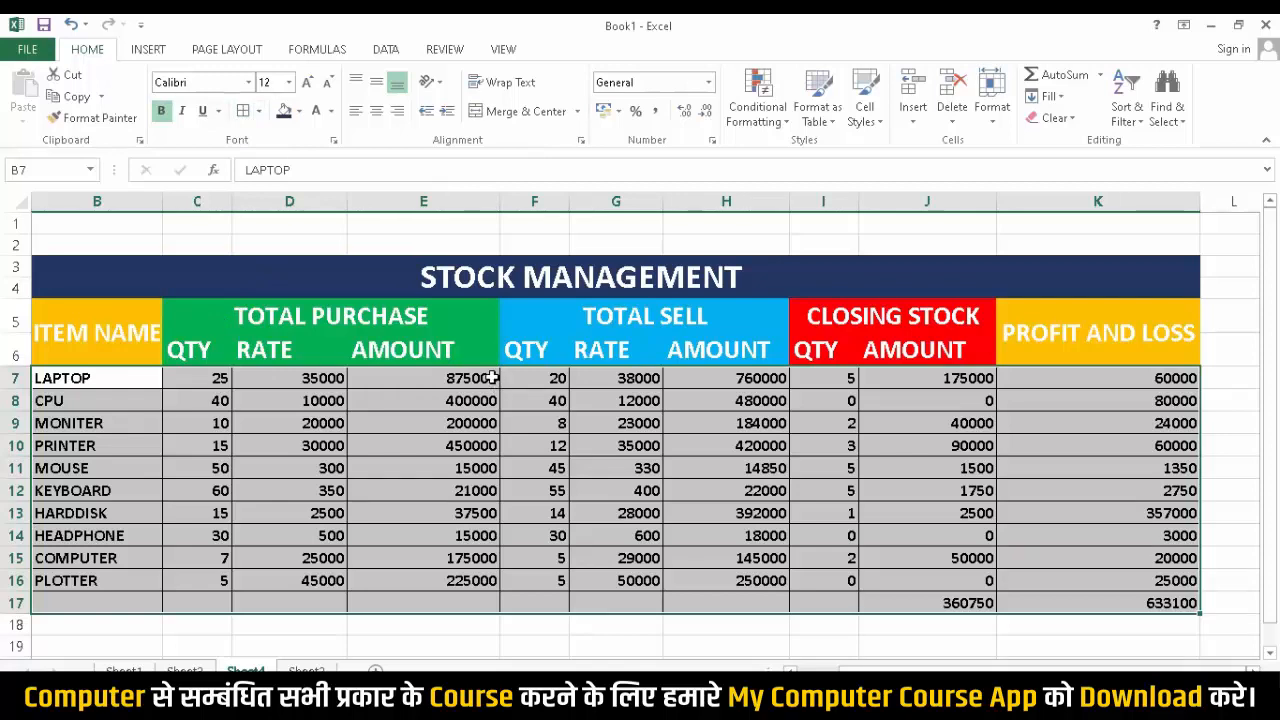
scroll(488, 368, down, 1)
scroll(470, 362, up, 1)
scroll(428, 450, down, 1)
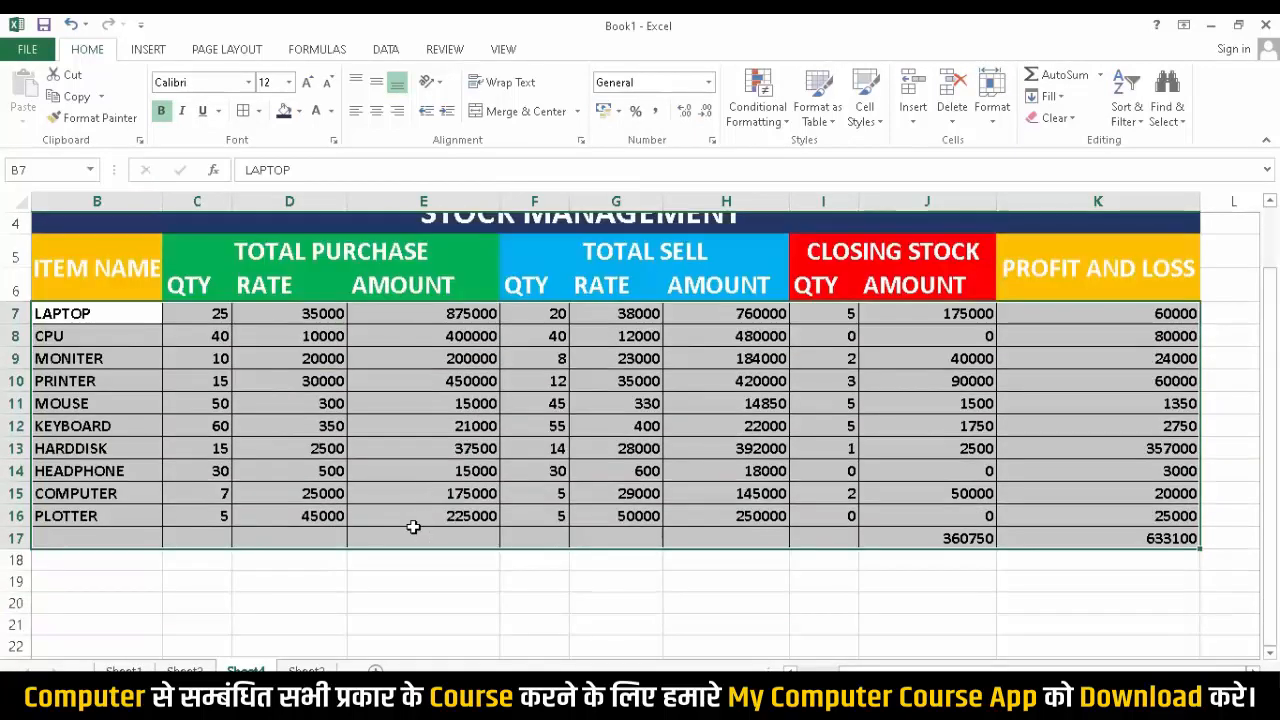